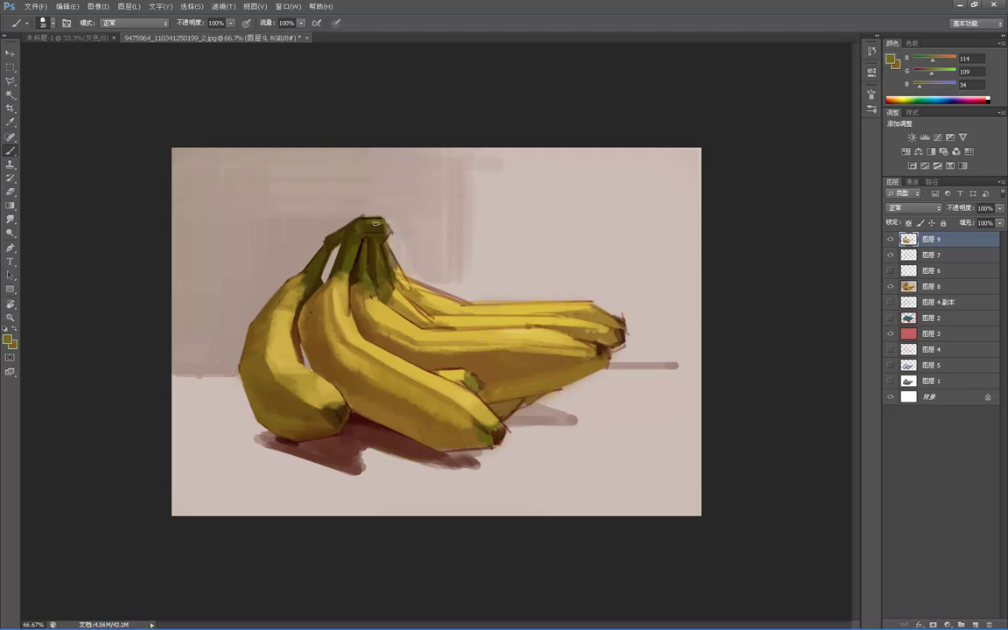
- Add a new layer and touch up the top of the banana stem with sampled olive greens
{"action": "left_click", "coordinate": [381, 231], "text": "alt"}
{"action": "left_click_drag", "start_coordinate": [375, 217], "coordinate": [384, 217]}
{"action": "key", "text": "ctrl+shift+alt+n"}
{"action": "left_click_drag", "start_coordinate": [385, 221], "coordinate": [381, 218]}
{"action": "left_click", "coordinate": [373, 227], "text": "alt"}
{"action": "left_click", "coordinate": [375, 221], "text": "alt"}
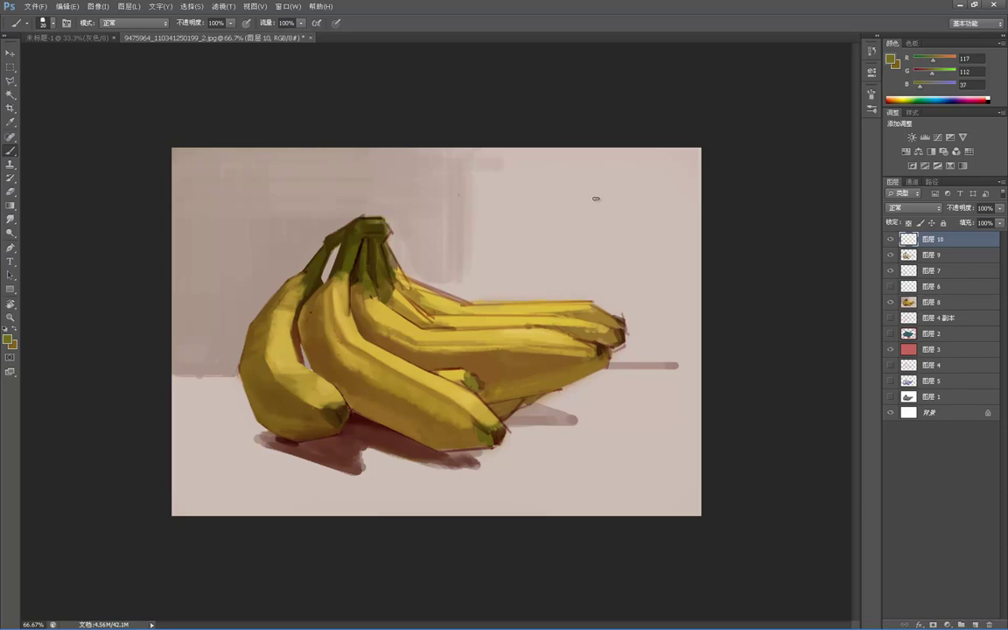
- Clean the upper edge of the stem top with the sampled background colour
{"action": "left_click", "coordinate": [367, 211], "text": "alt"}
{"action": "left_click_drag", "start_coordinate": [373, 212], "coordinate": [366, 216]}
{"action": "left_click", "coordinate": [445, 202], "text": "alt"}
{"action": "key", "text": "z"}
{"action": "left_click", "coordinate": [443, 198], "text": "alt"}
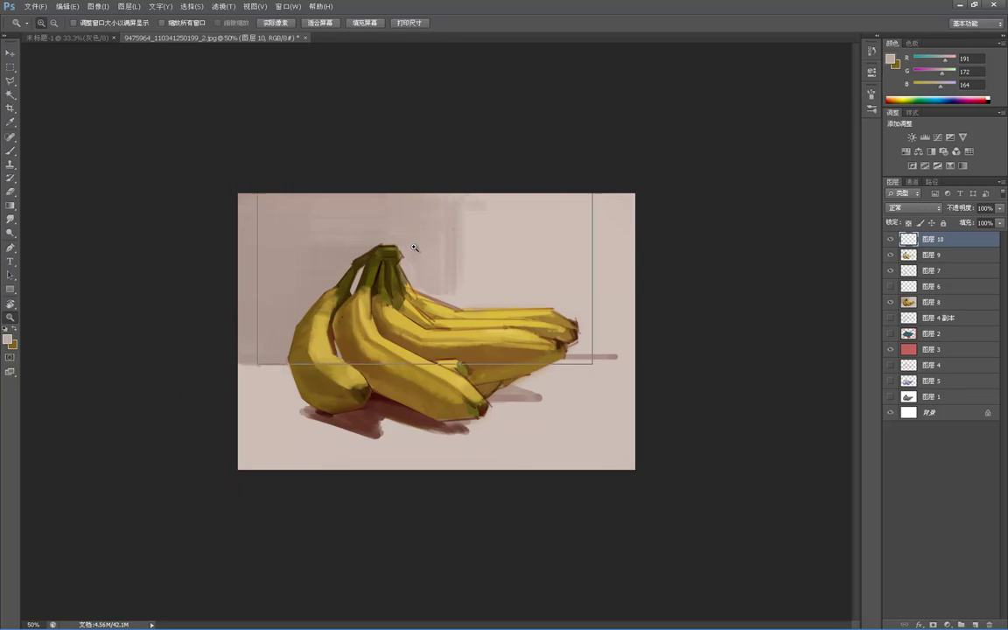
{"action": "left_click", "coordinate": [414, 247]}
{"action": "left_click", "coordinate": [418, 254]}
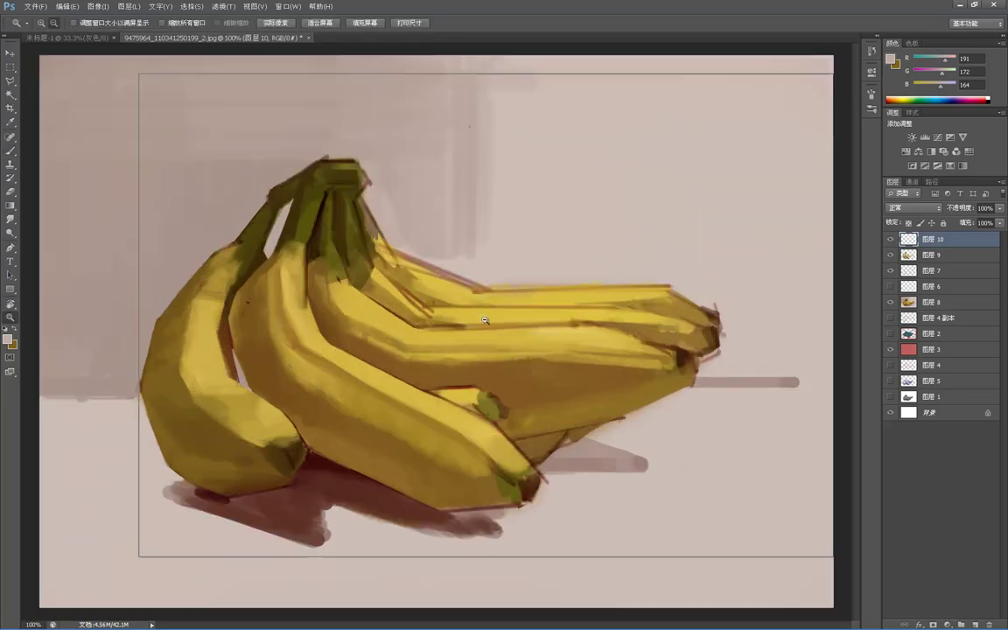
{"action": "left_click", "coordinate": [485, 317], "text": "alt"}
{"action": "key", "text": "b"}
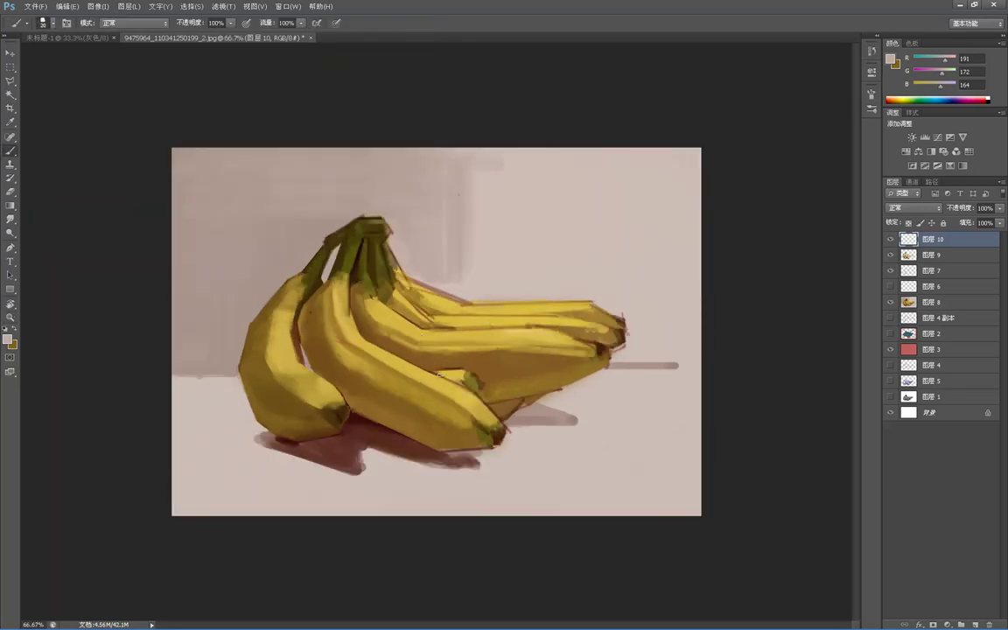
{"action": "key", "text": "l"}
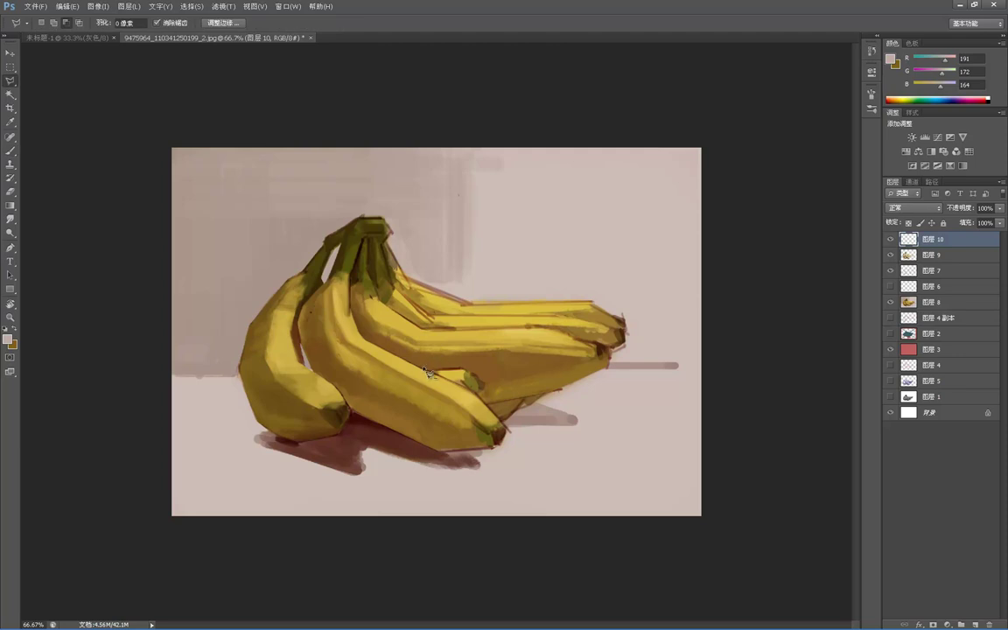
{"action": "key", "text": "b"}
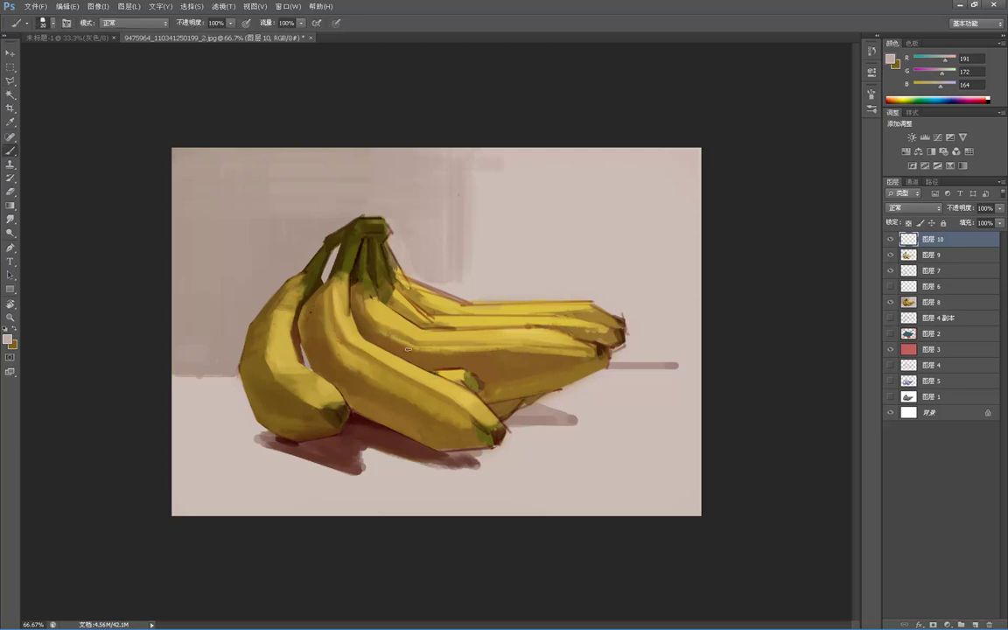
- Select the middle banana with the Polygonal Lasso, excluding the small banana tip in front of it
{"action": "key", "text": "l"}
{"action": "left_click", "coordinate": [428, 366]}
{"action": "left_click", "coordinate": [461, 368]}
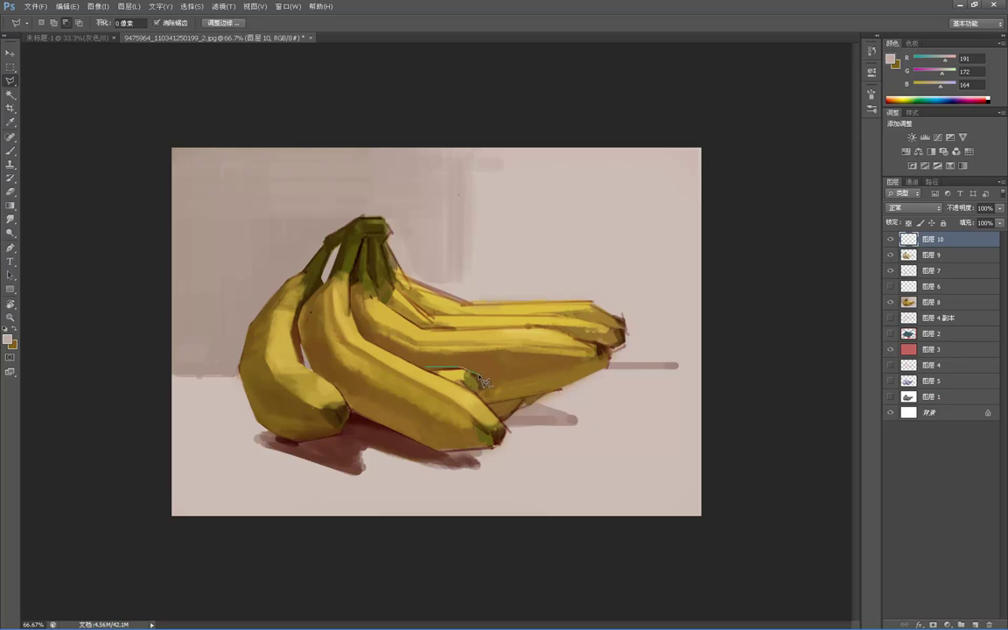
{"action": "left_click", "coordinate": [486, 378]}
{"action": "left_click", "coordinate": [480, 390]}
{"action": "left_click", "coordinate": [431, 370]}
{"action": "key", "text": "b"}
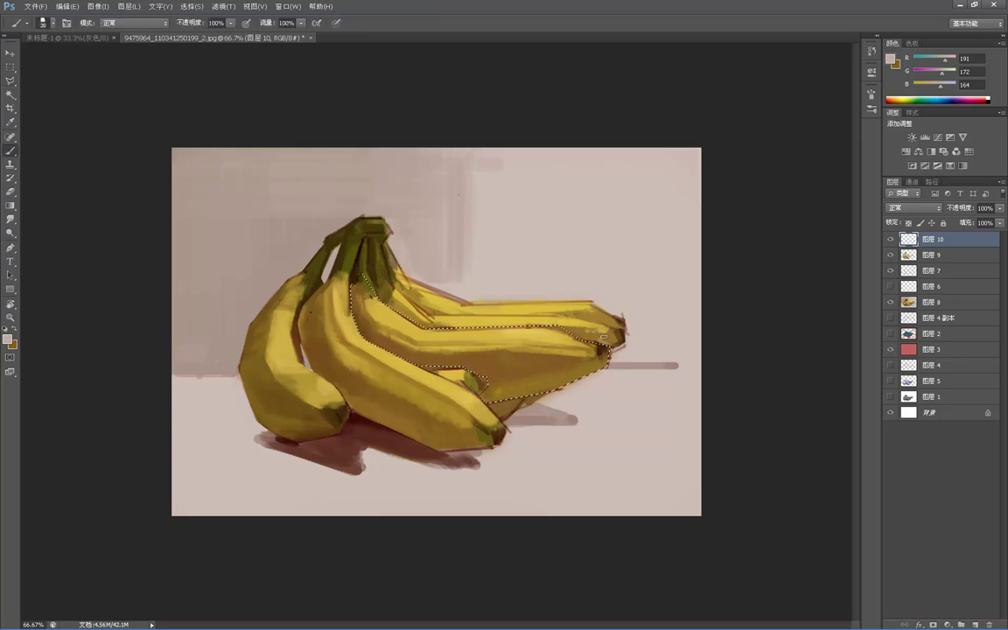
- Repaint the selected banana's dark tip and yellow upper side with colours sampled from the painting, and clear the selection
{"action": "left_click", "coordinate": [607, 348], "text": "alt"}
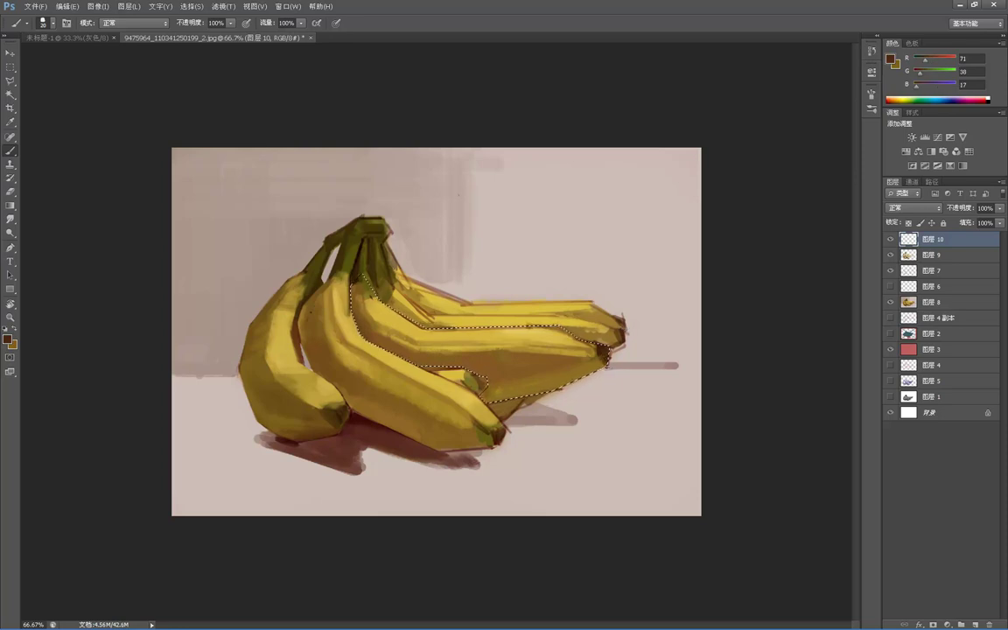
{"action": "left_click", "coordinate": [579, 341], "text": "alt"}
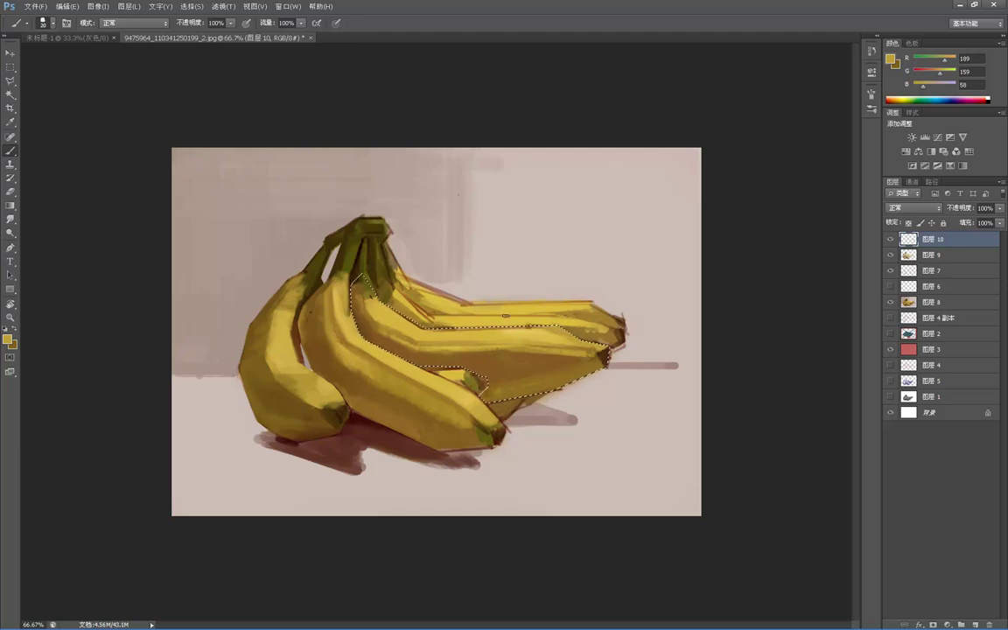
{"action": "left_click", "coordinate": [535, 332], "text": "alt"}
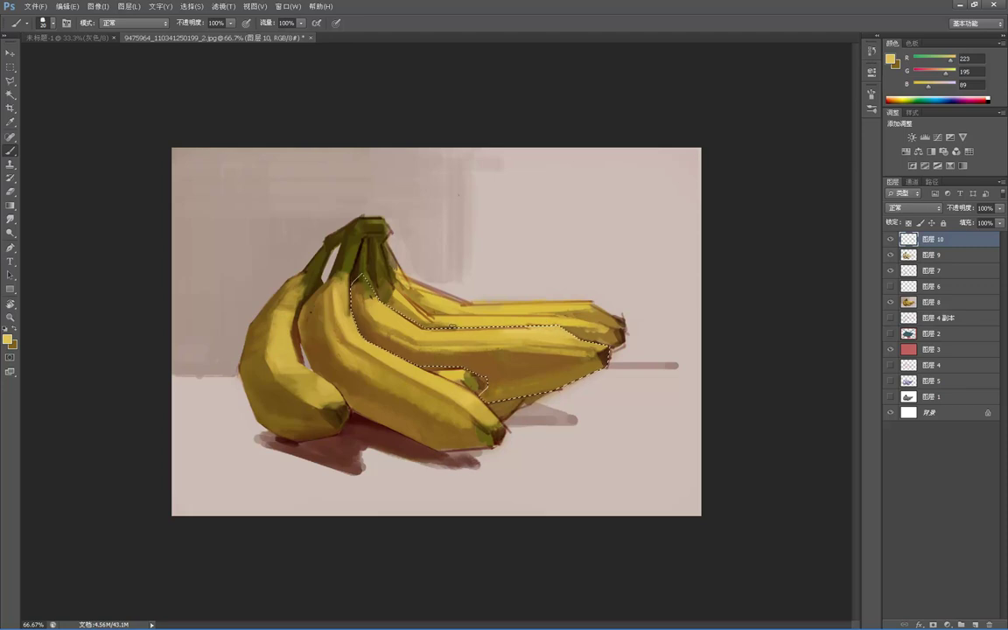
{"action": "key", "text": "ctrl+d"}
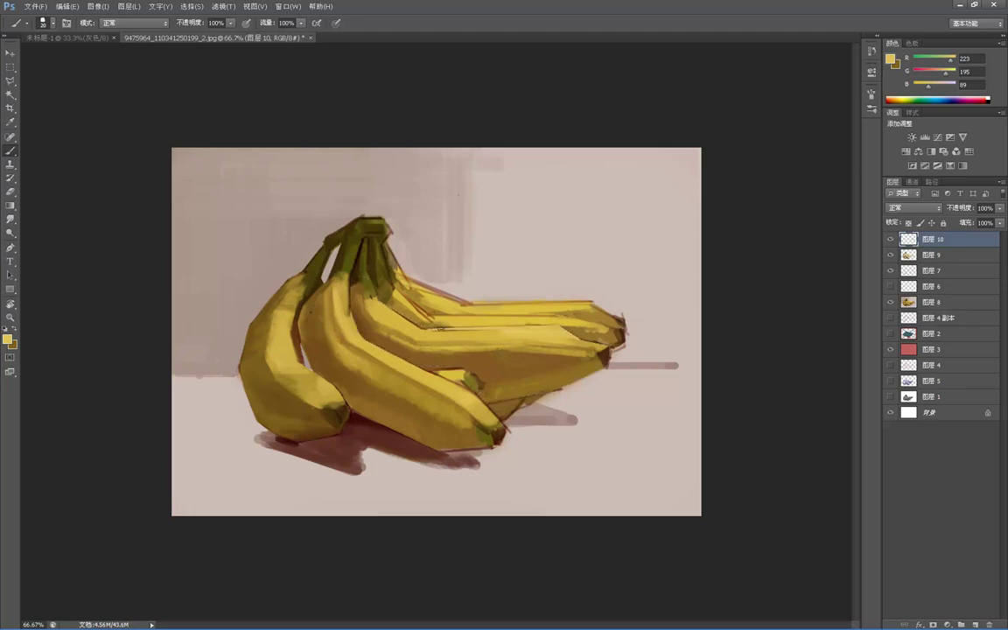
- Brush light yellow along the middle banana's upper edge and switch to another brush tip reduced to size 15
{"action": "mouse_move", "coordinate": [454, 331]}
{"action": "left_mouse_down"}
{"action": "mouse_move", "coordinate": [531, 329]}
{"action": "mouse_move", "coordinate": [434, 330]}
{"action": "mouse_move", "coordinate": [549, 329]}
{"action": "left_mouse_up"}
{"action": "key", "text": "period"}
{"action": "left_click", "coordinate": [525, 295], "text": "alt"}
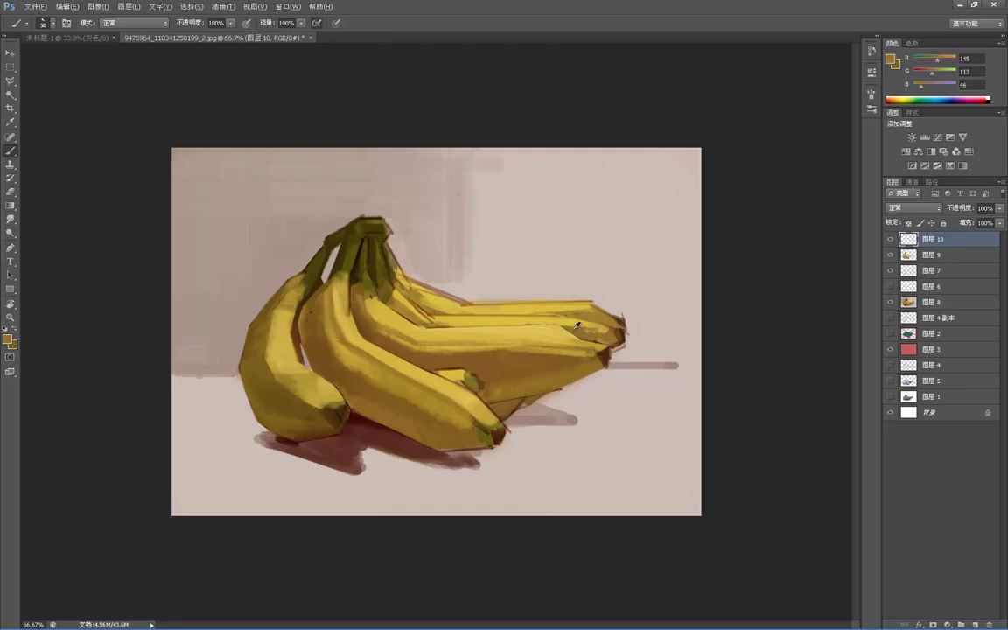
{"action": "key", "text": "bracketleft"}
{"action": "key", "text": "bracketleft"}
{"action": "key", "text": "bracketleft"}
- Refine the top of the banana stem with sampled dark brown and olive tones
{"action": "left_click", "coordinate": [350, 215], "text": "alt"}
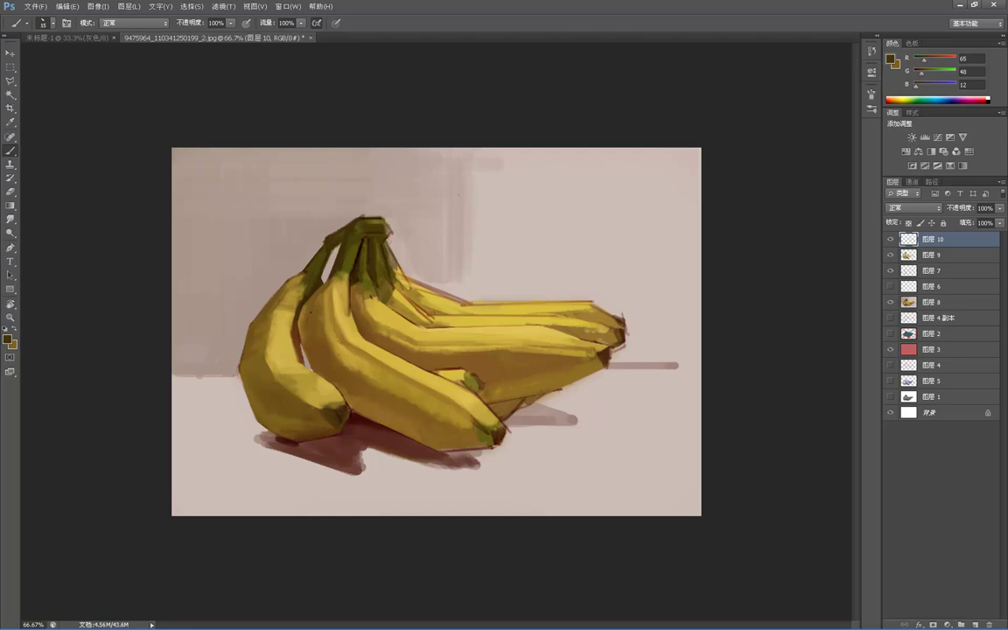
{"action": "left_click", "coordinate": [378, 223], "text": "alt"}
{"action": "key", "text": "m"}
{"action": "left_click", "coordinate": [394, 186]}
{"action": "key", "text": "b"}
{"action": "left_click", "coordinate": [384, 216], "text": "alt"}
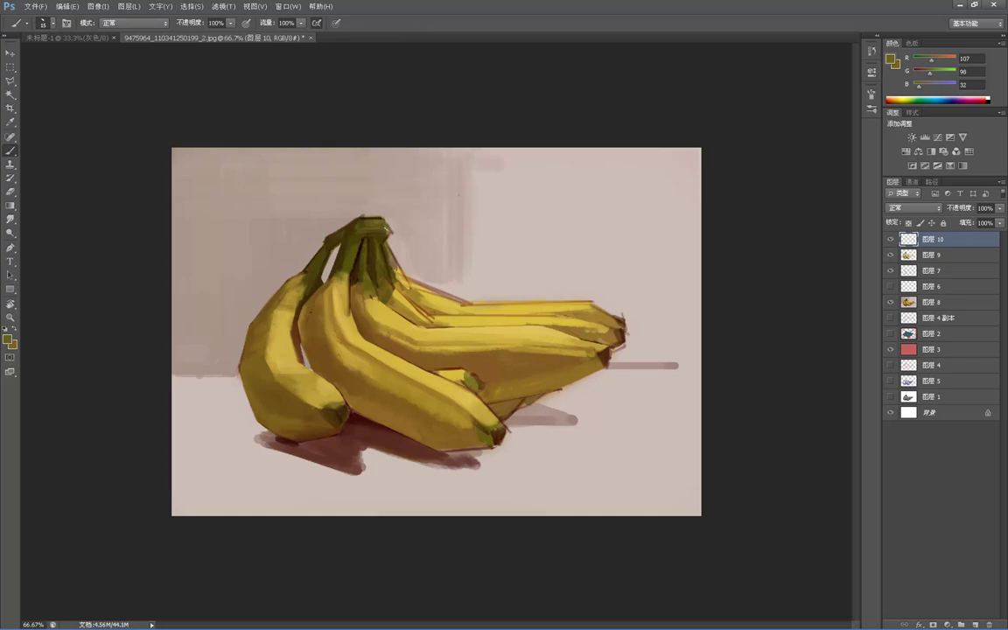
- Trim the right side of the stem top with the background colour and redefine the rightmost stem's edge in sampled dark olive
{"action": "left_click", "coordinate": [390, 225], "text": "alt"}
{"action": "left_click_drag", "start_coordinate": [378, 211], "coordinate": [391, 230]}
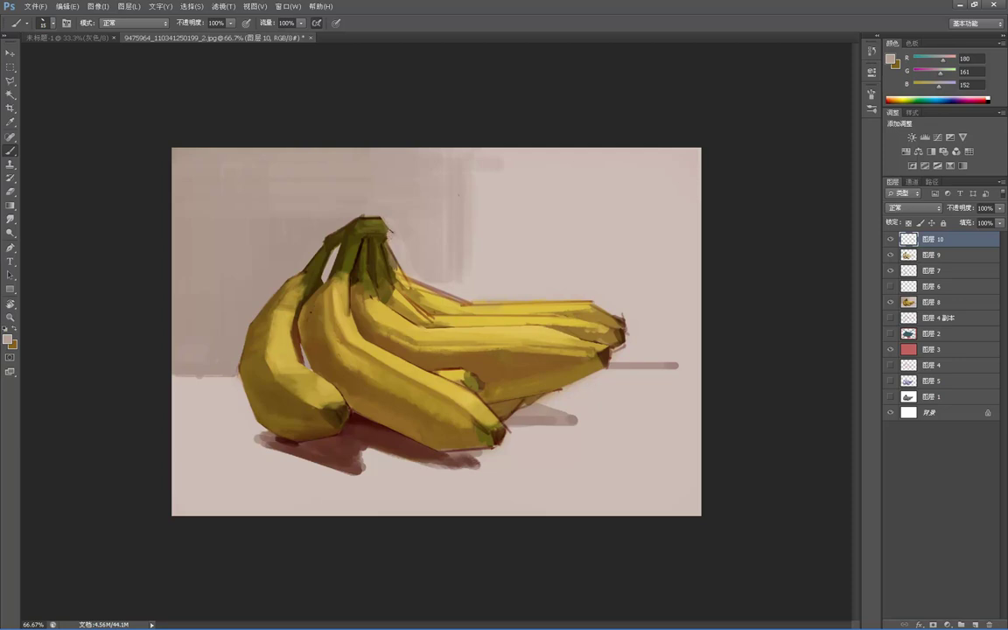
{"action": "left_click", "coordinate": [346, 198], "text": "alt"}
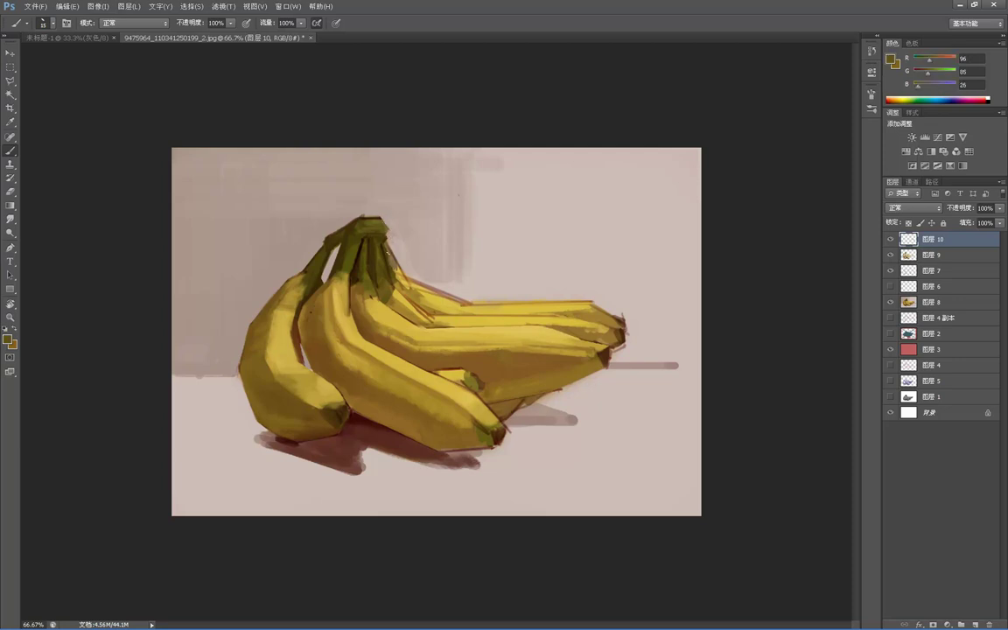
{"action": "left_click_drag", "start_coordinate": [388, 247], "coordinate": [393, 261]}
- Set the foreground colour to a lighter olive green, #908f31
{"action": "left_click", "coordinate": [358, 254], "text": "alt"}
{"action": "left_click", "coordinate": [9, 338]}
{"action": "left_click", "coordinate": [311, 175]}
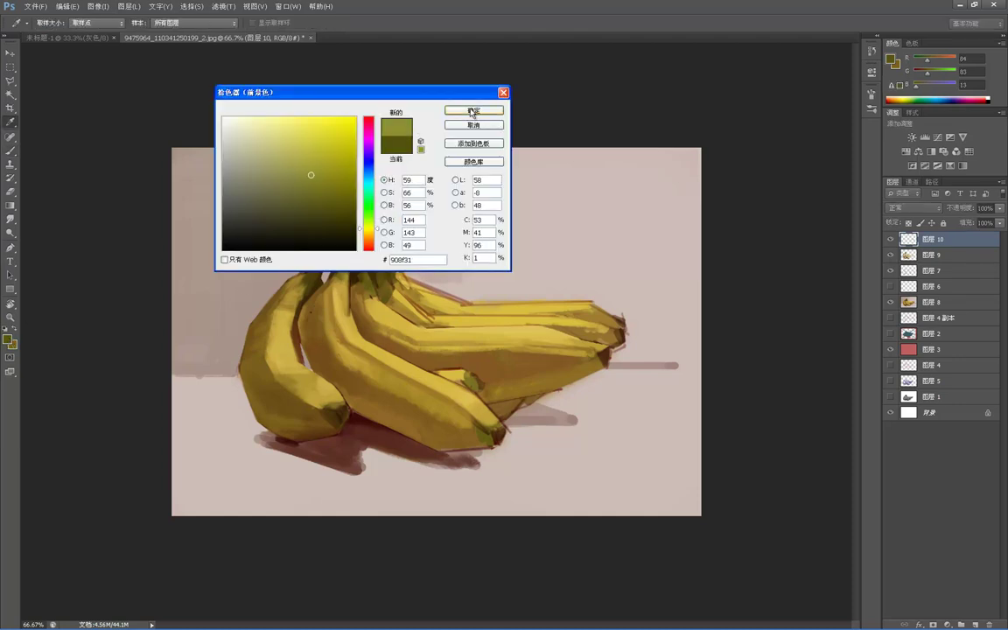
{"action": "left_click", "coordinate": [471, 111]}
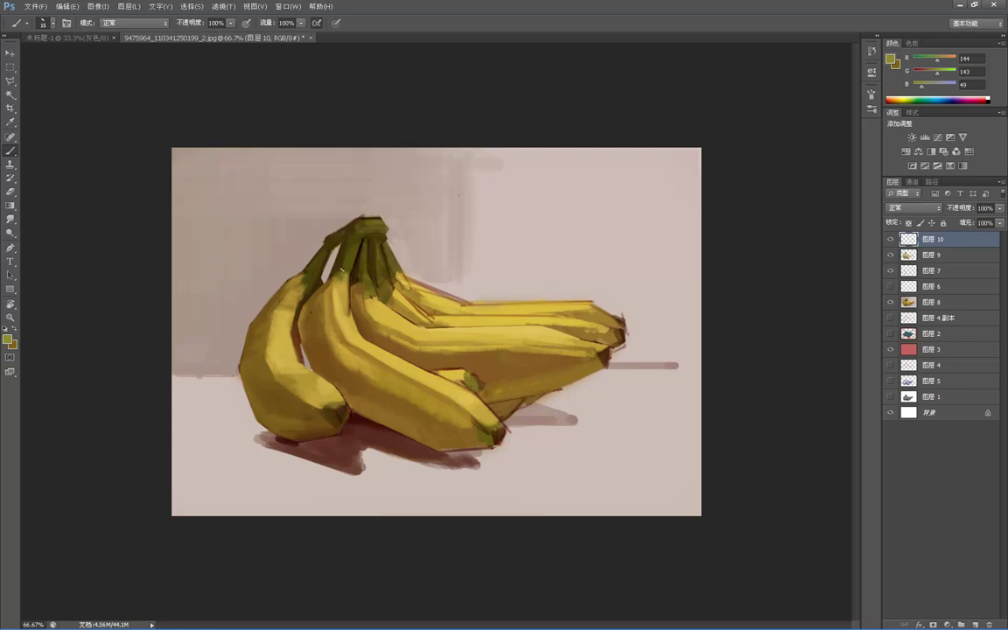
- Paint lighter olive strokes on the front stems where they join the yellow bananas, undoing the first stroke
{"action": "left_click_drag", "start_coordinate": [345, 265], "coordinate": [339, 273]}
{"action": "key", "text": "ctrl+z"}
{"action": "left_click", "coordinate": [360, 277], "text": "alt"}
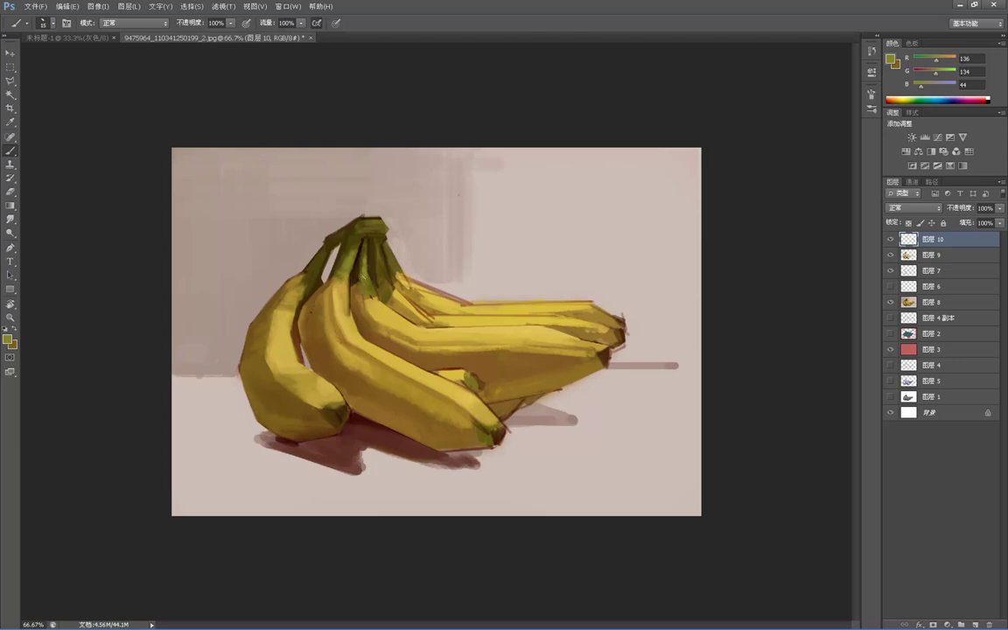
- Add sampled yellow and dark brown strokes between the stem bases to separate the bananas
{"action": "left_click", "coordinate": [340, 273], "text": "alt"}
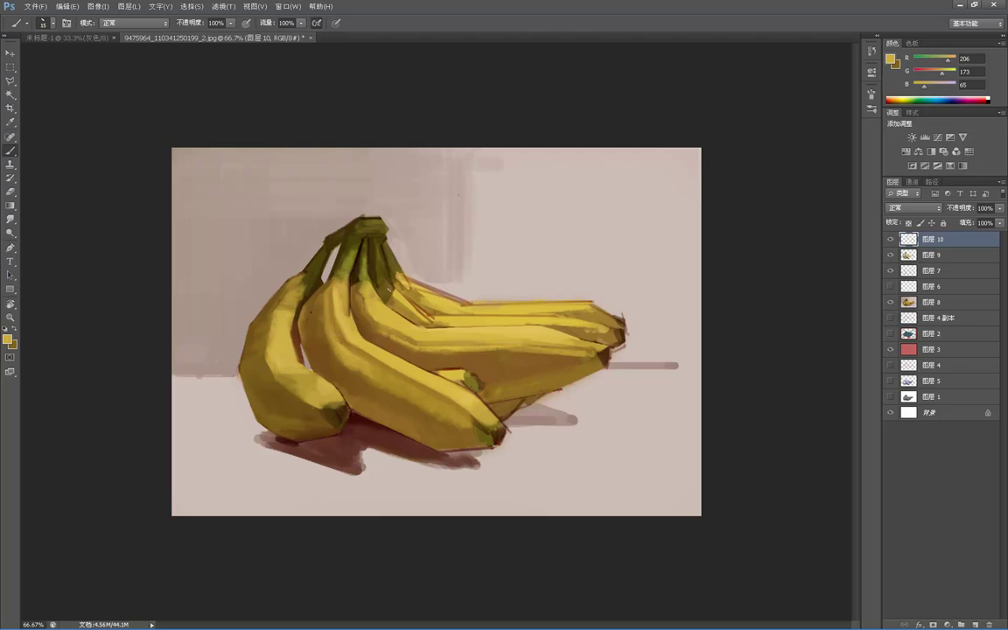
{"action": "left_click", "coordinate": [371, 265], "text": "alt"}
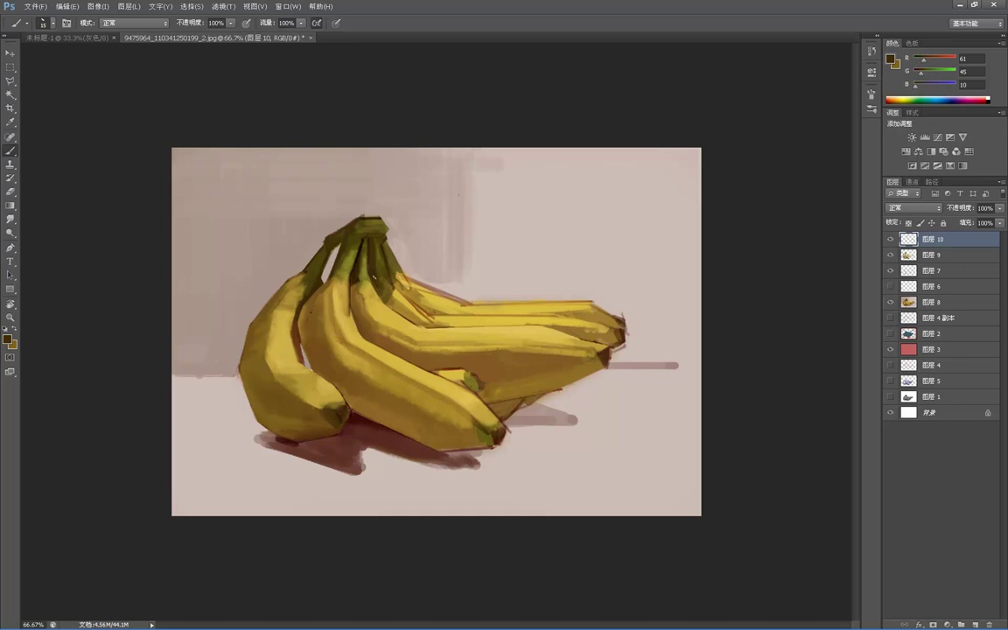
{"action": "left_click_drag", "start_coordinate": [388, 293], "coordinate": [389, 304]}
- Blend the stem top and upper stems with sampled olive greens
{"action": "left_click", "coordinate": [387, 239], "text": "alt"}
{"action": "left_click", "coordinate": [375, 220], "text": "alt"}
{"action": "left_click", "coordinate": [377, 221], "text": "alt"}
{"action": "left_click", "coordinate": [364, 249], "text": "alt"}
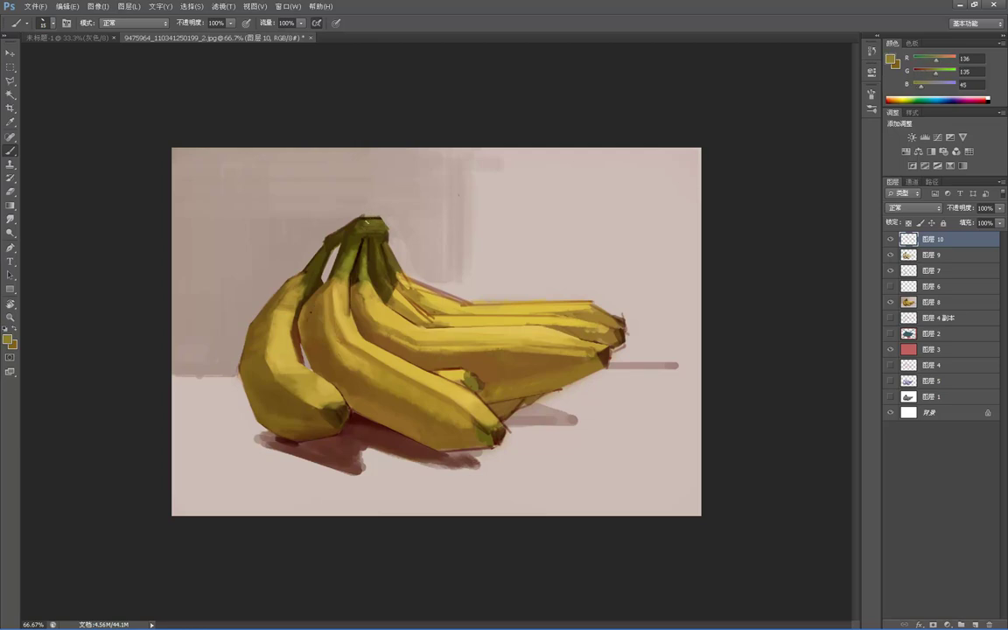
- Trim the outer edge of the rear banana tips with the background colour and refine the right-hand bananas with sampled olive and brown
{"action": "left_click", "coordinate": [610, 293], "text": "alt"}
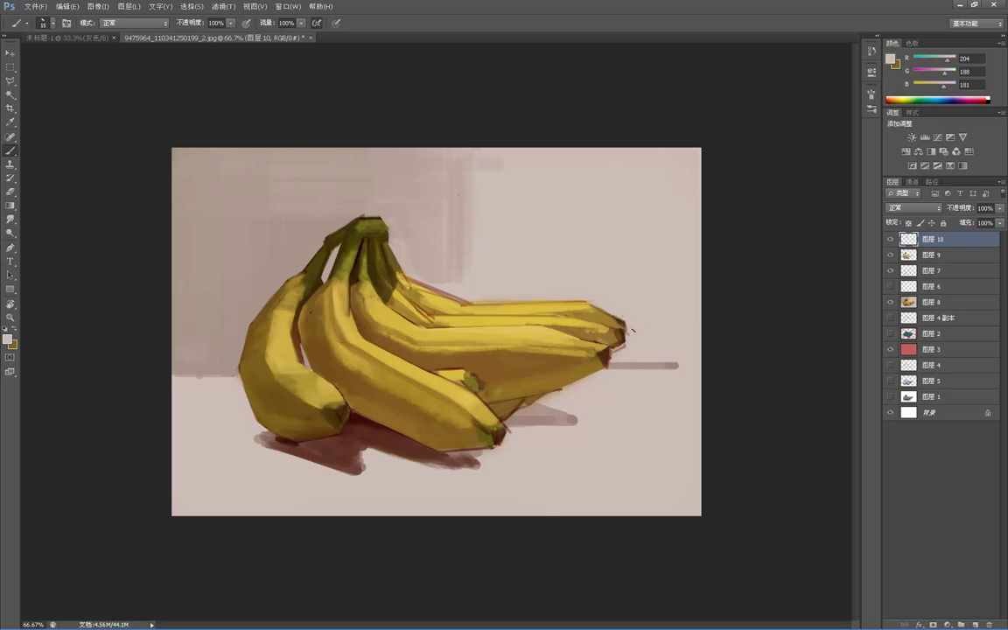
{"action": "left_click_drag", "start_coordinate": [628, 322], "coordinate": [628, 348]}
{"action": "left_click", "coordinate": [542, 317], "text": "alt"}
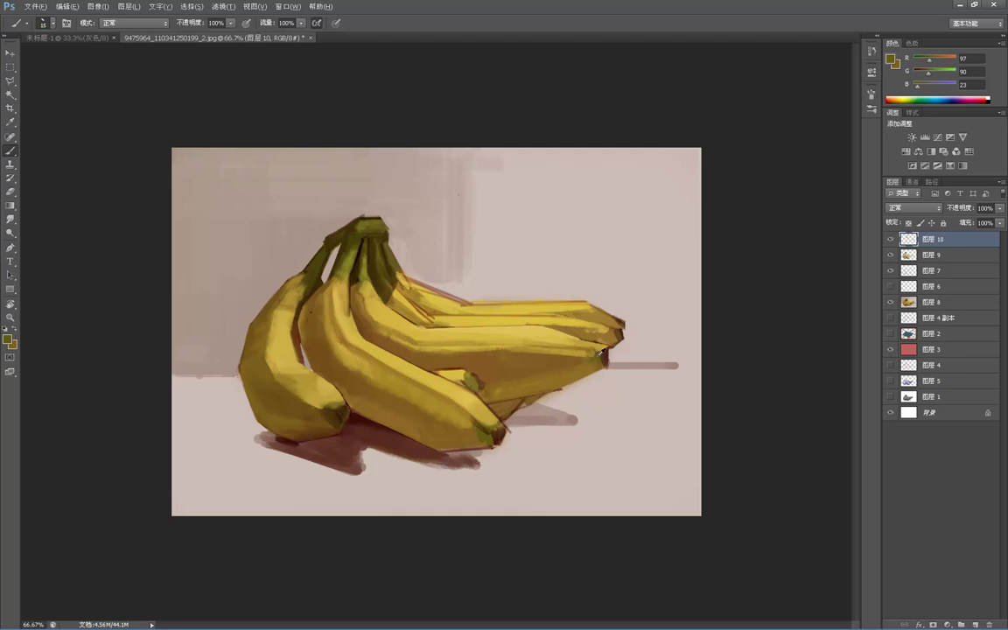
{"action": "left_click", "coordinate": [589, 357], "text": "alt"}
{"action": "left_click", "coordinate": [533, 327], "text": "alt"}
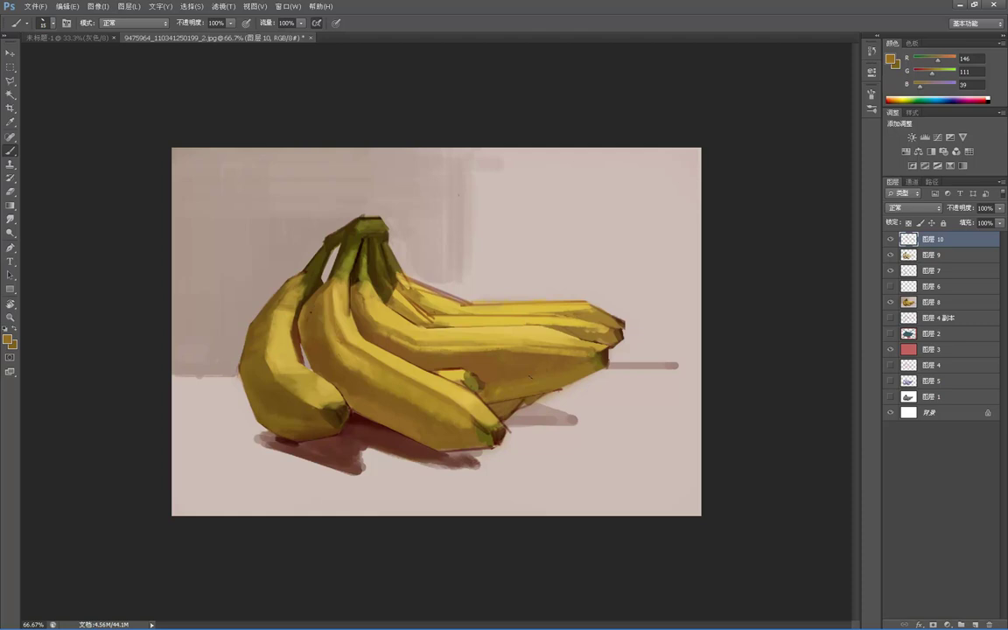
- Select the small triangular area beneath the middle banana, paint it with sampled dark brown, and clear the selection
{"action": "key", "text": "l"}
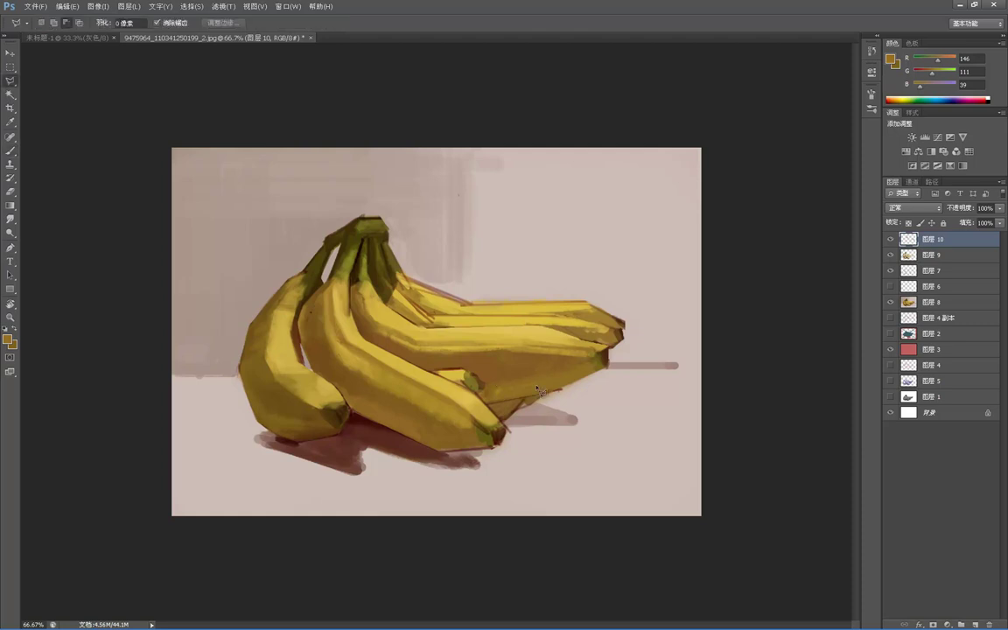
{"action": "left_click", "coordinate": [486, 403]}
{"action": "left_click", "coordinate": [530, 395]}
{"action": "double_click", "coordinate": [504, 427]}
{"action": "key", "text": "b"}
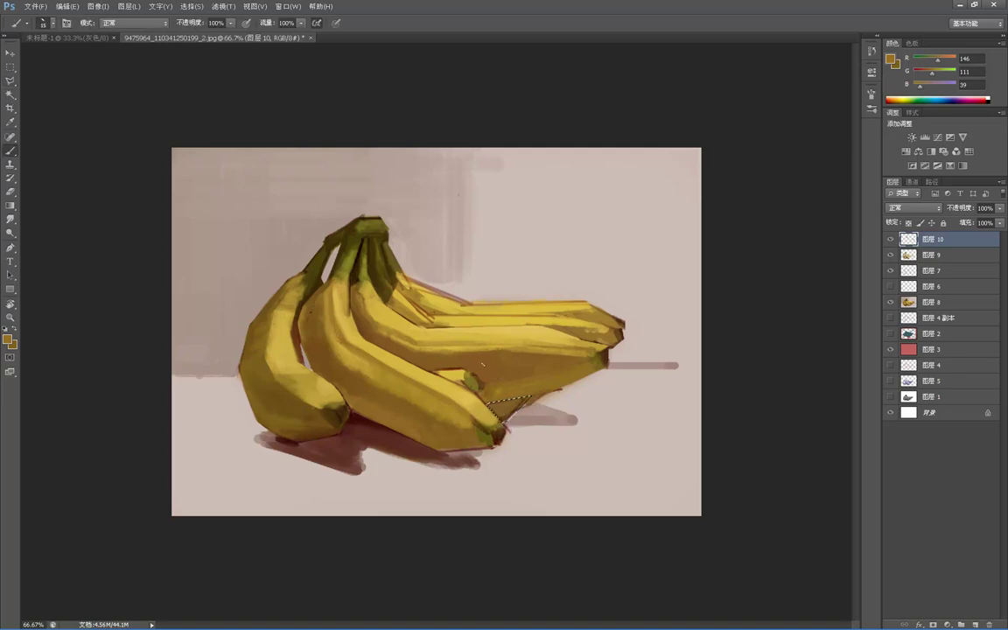
{"action": "left_click", "coordinate": [499, 399], "text": "alt"}
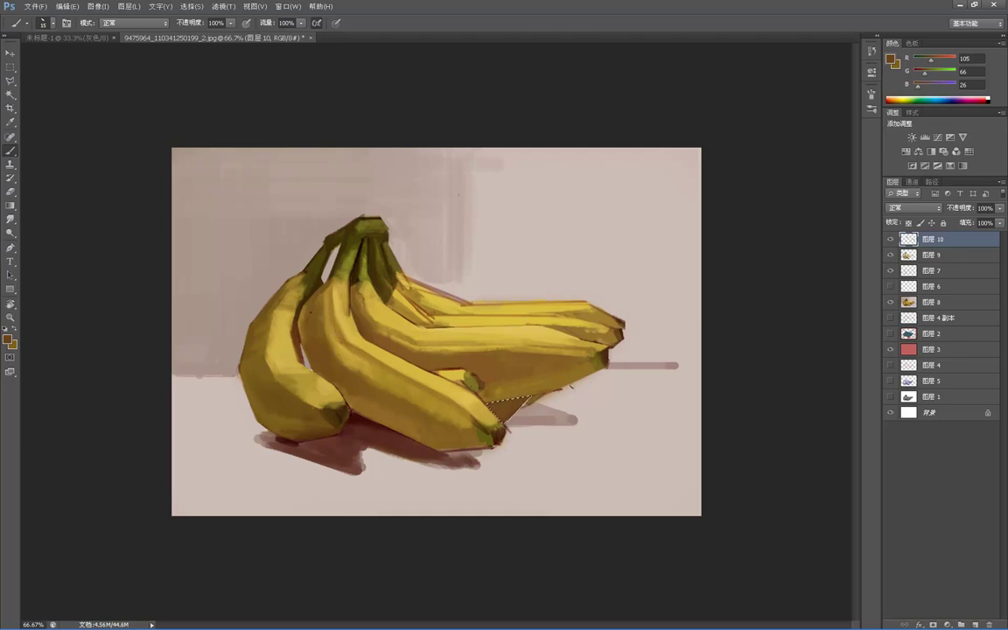
{"action": "key", "text": "m"}
{"action": "key", "text": "ctrl+d"}
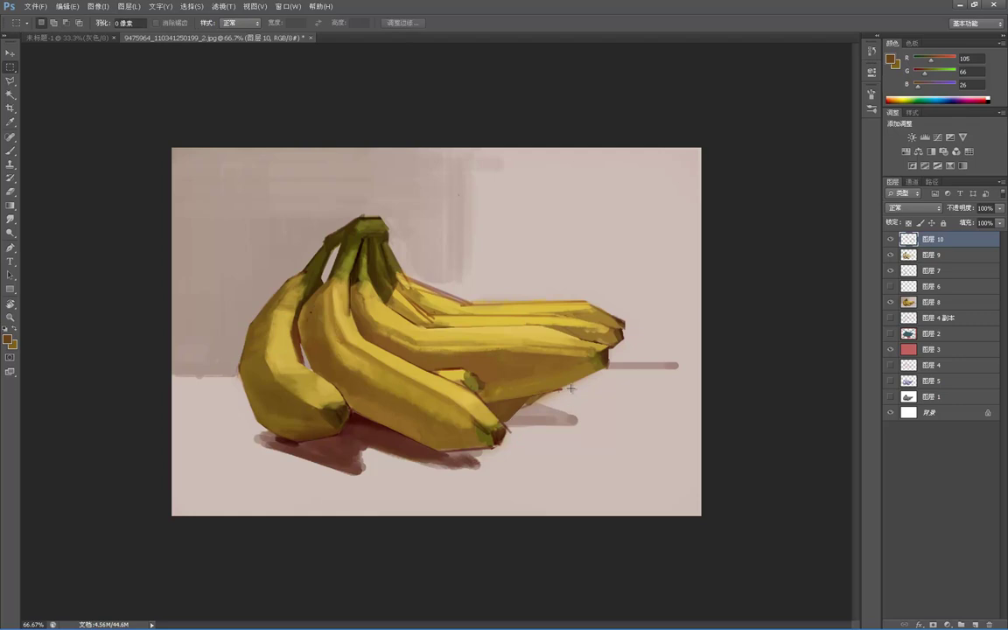
- Extend the brown lower banana toward the right beneath the middle banana, using lassoed edges and sampled browns
{"action": "key", "text": "b"}
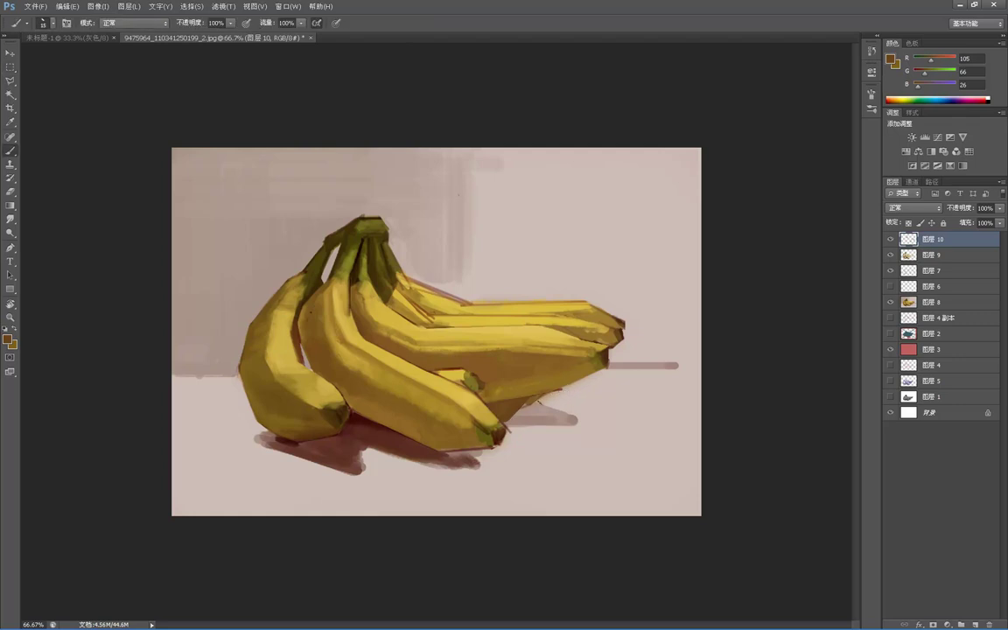
{"action": "key", "text": "l"}
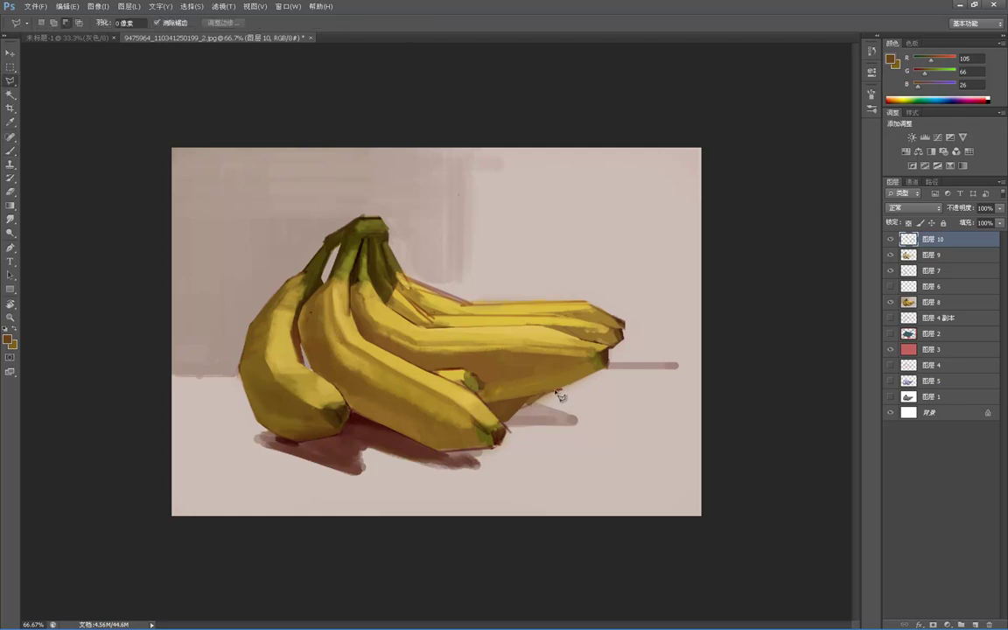
{"action": "left_click", "coordinate": [567, 386]}
{"action": "mouse_move", "coordinate": [557, 406]}
{"action": "left_mouse_down"}
{"action": "mouse_move", "coordinate": [518, 415]}
{"action": "mouse_move", "coordinate": [530, 398]}
{"action": "mouse_move", "coordinate": [574, 387]}
{"action": "left_mouse_up"}
{"action": "key", "text": "b"}
{"action": "left_click", "coordinate": [517, 404], "text": "alt"}
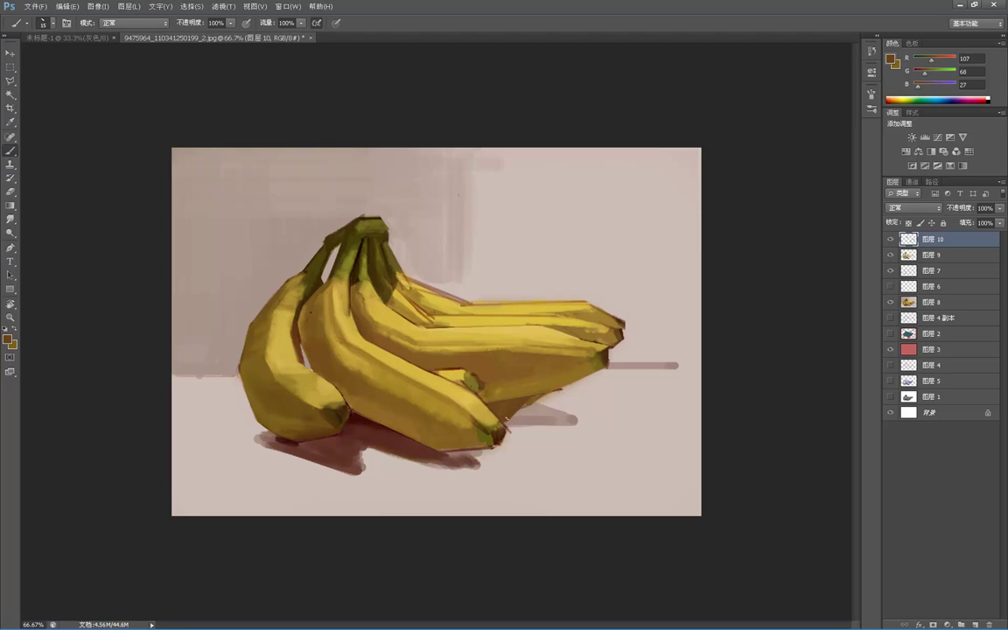
{"action": "mouse_move", "coordinate": [554, 389]}
{"action": "left_mouse_down"}
{"action": "mouse_move", "coordinate": [603, 363]}
{"action": "mouse_move", "coordinate": [551, 403]}
{"action": "left_mouse_up"}
{"action": "left_click", "coordinate": [566, 376], "text": "alt"}
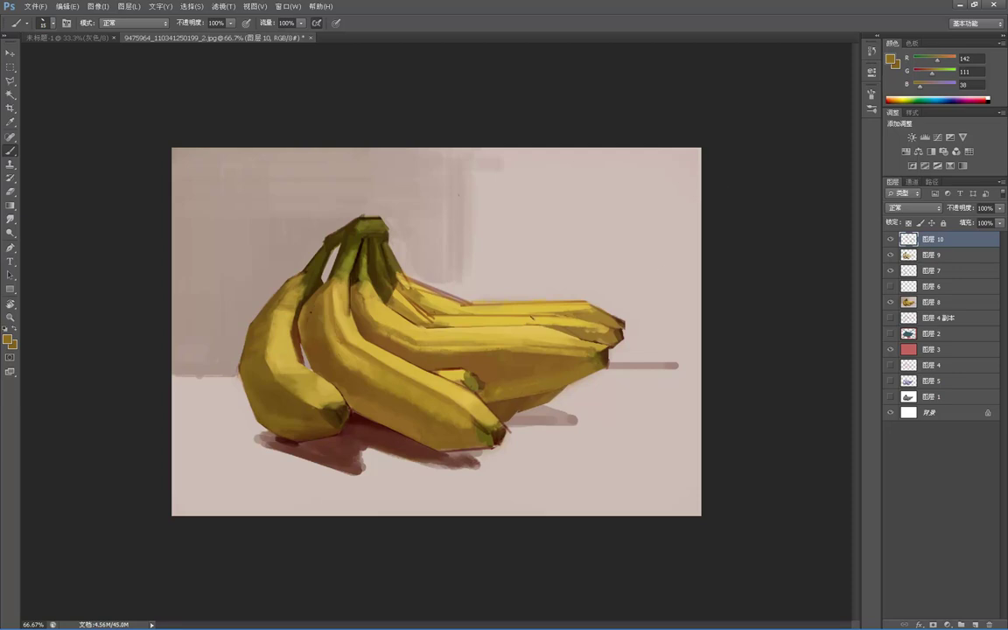
- Outline the small banana tip behind the front banana with a polygonal selection
{"action": "key", "text": "l"}
{"action": "left_click", "coordinate": [428, 371]}
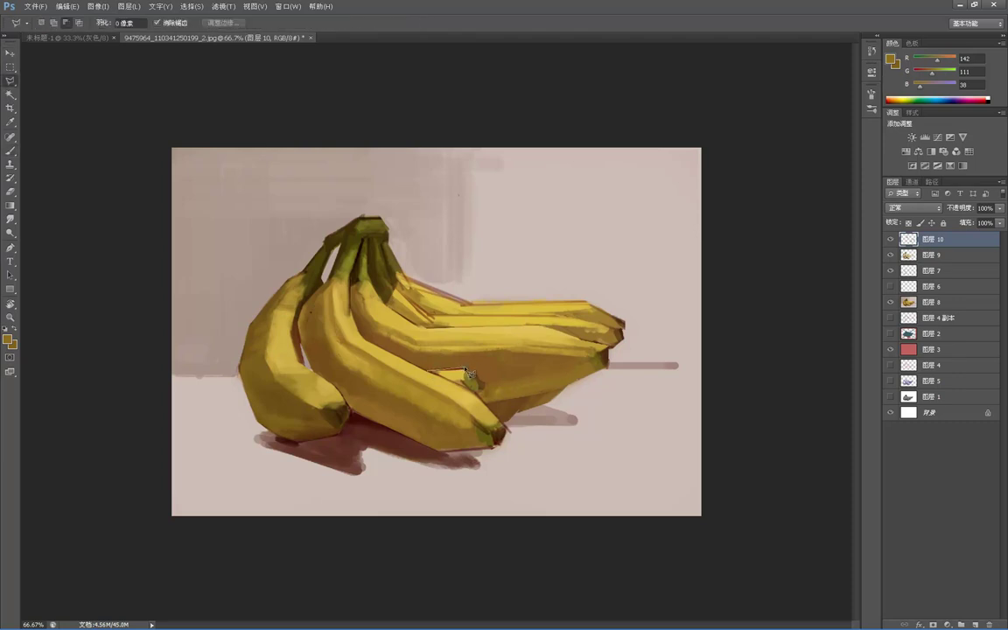
{"action": "left_click", "coordinate": [464, 368]}
{"action": "left_click_drag", "start_coordinate": [492, 391], "coordinate": [435, 374]}
{"action": "key", "text": "b"}
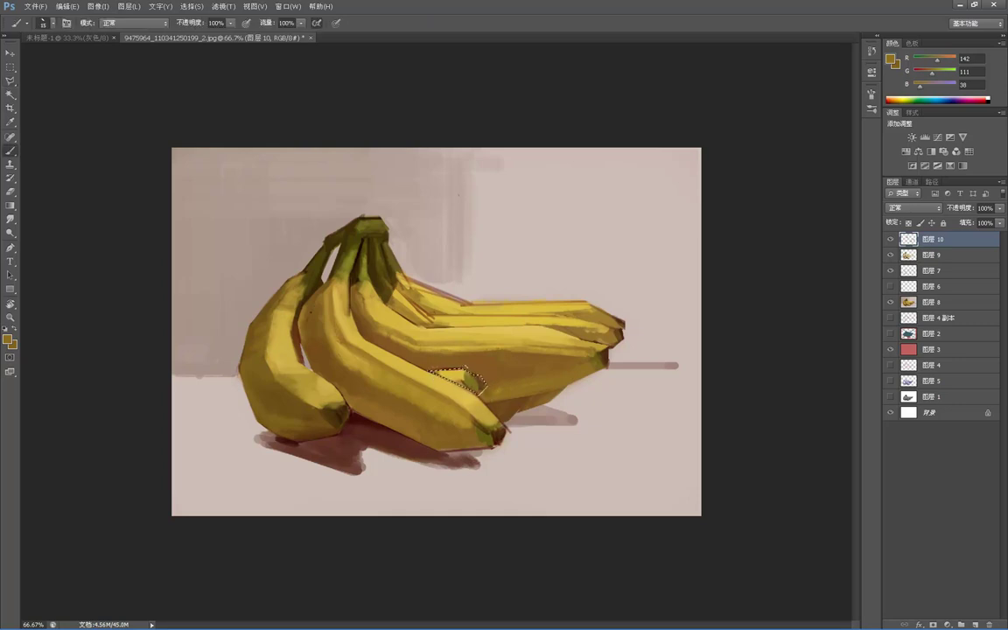
- Repaint the selected small banana tip with sampled olive, brown and yellow tones, and clear the selection
{"action": "left_click", "coordinate": [474, 381], "text": "alt"}
{"action": "left_click_drag", "start_coordinate": [473, 384], "coordinate": [478, 376]}
{"action": "left_click", "coordinate": [516, 404], "text": "alt"}
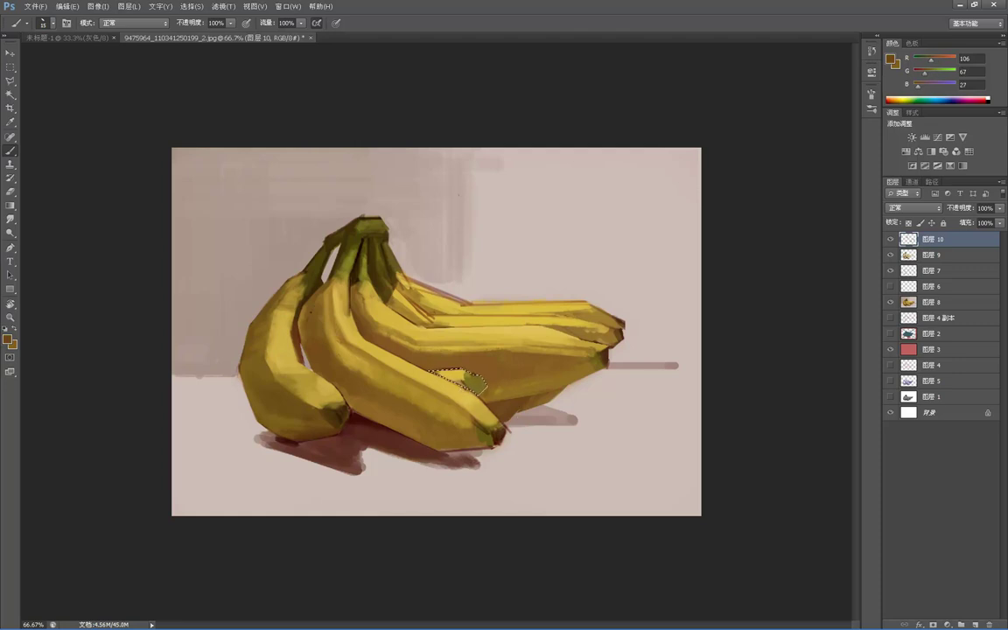
{"action": "left_click", "coordinate": [416, 341], "text": "alt"}
{"action": "left_click", "coordinate": [471, 379], "text": "alt"}
{"action": "left_click", "coordinate": [462, 367], "text": "alt"}
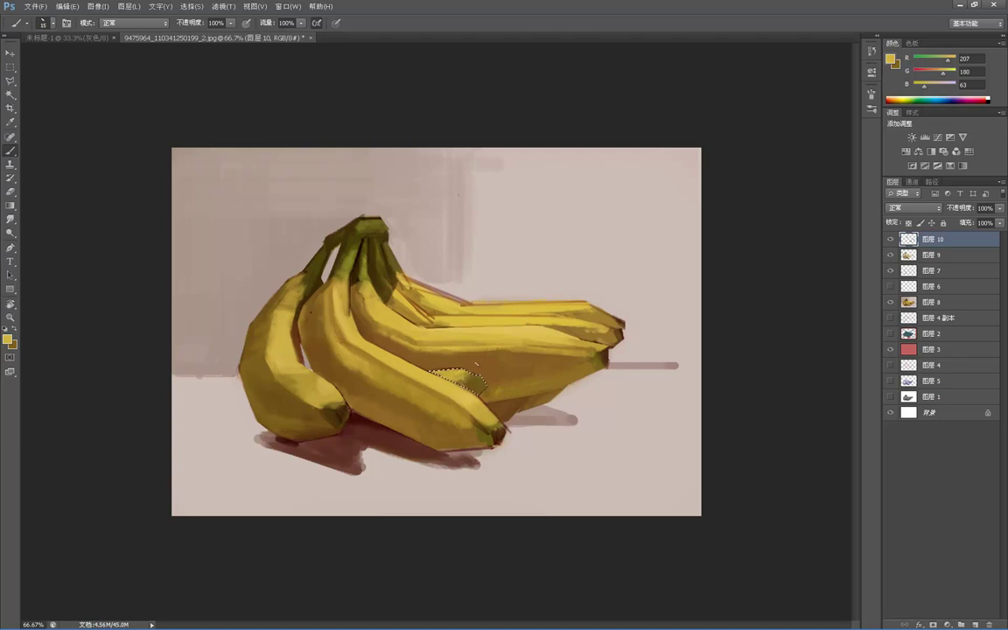
{"action": "left_click", "coordinate": [546, 313], "text": "alt"}
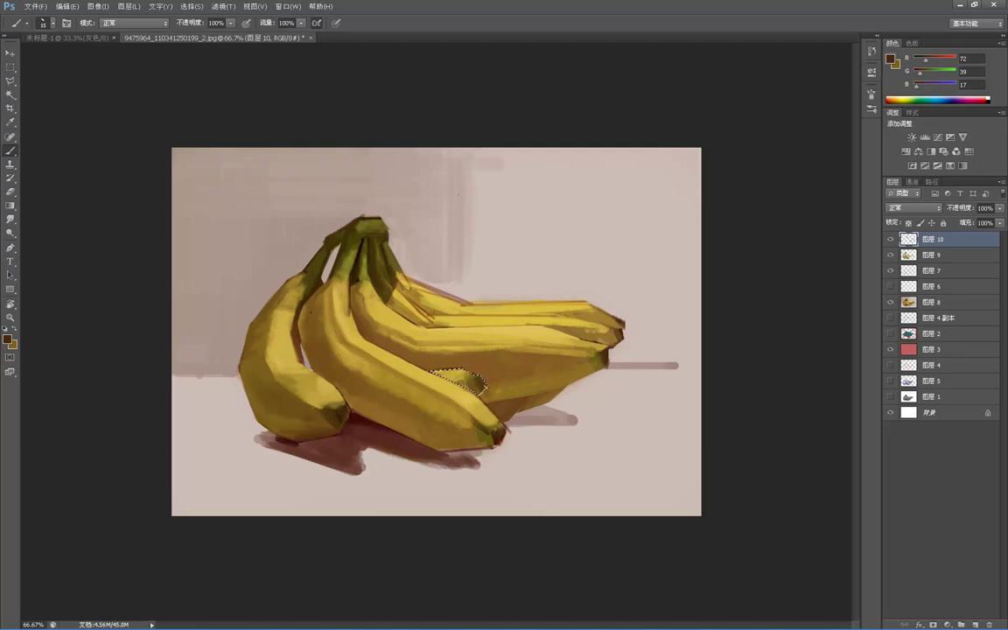
{"action": "key", "text": "m"}
{"action": "key", "text": "ctrl+d"}
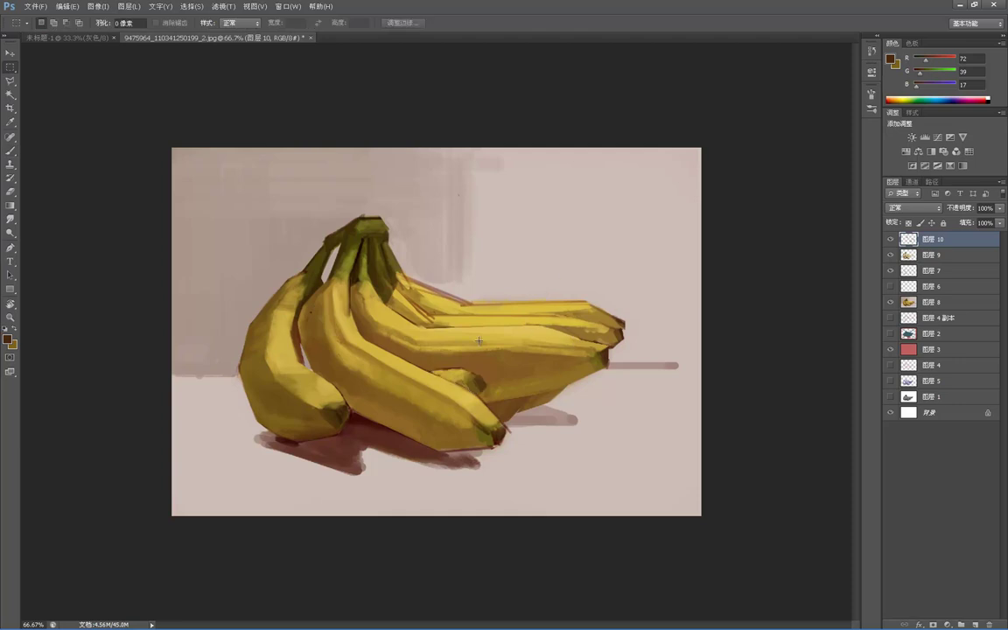
- Paint the edge between the small banana tip and the middle banana with sampled browns
{"action": "key", "text": "b"}
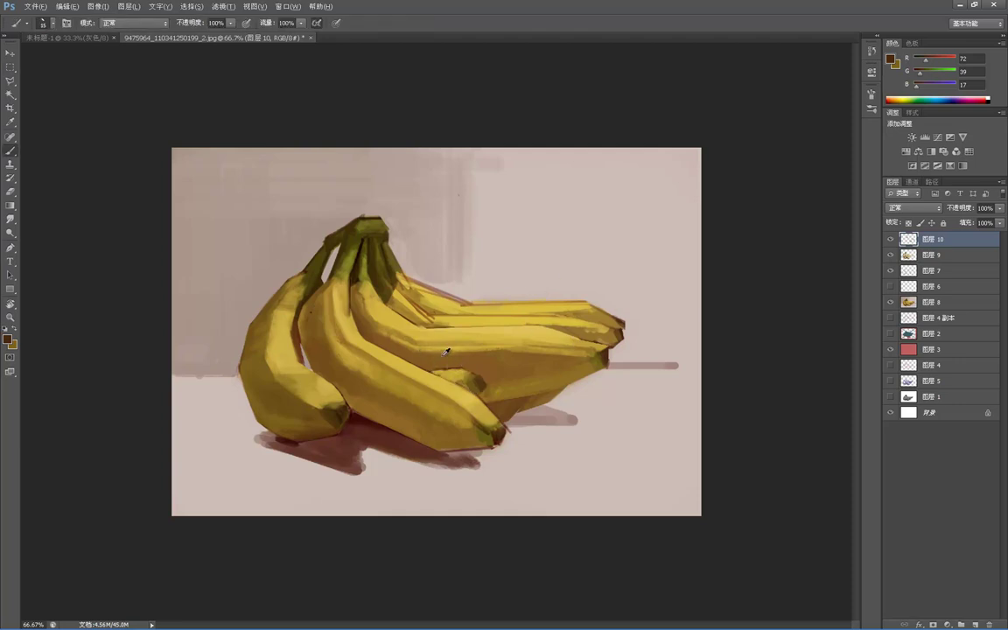
{"action": "left_click", "coordinate": [440, 359], "text": "alt"}
{"action": "left_click", "coordinate": [432, 364], "text": "alt"}
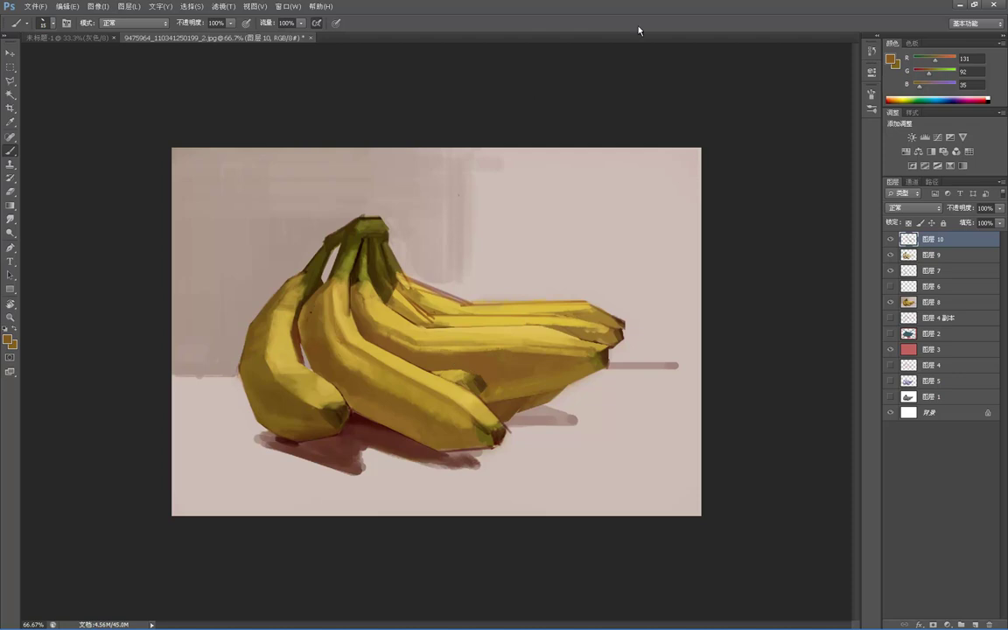
- Select the small banana tip again with a polygonal outline that extends slightly past its end
{"action": "key", "text": "l"}
{"action": "left_click", "coordinate": [459, 369]}
{"action": "left_click", "coordinate": [477, 375]}
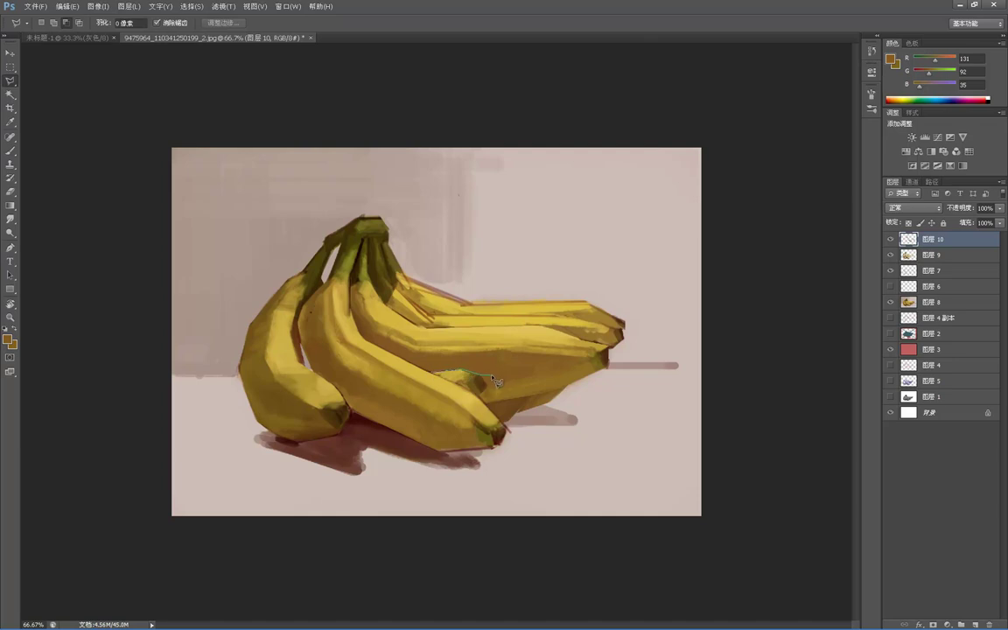
{"action": "mouse_move", "coordinate": [496, 381]}
{"action": "left_mouse_down"}
{"action": "mouse_move", "coordinate": [474, 391]}
{"action": "mouse_move", "coordinate": [436, 374]}
{"action": "left_mouse_up"}
{"action": "key", "text": "b"}
- Reshape and smooth the selected small banana tip with sampled olive and yellow tones
{"action": "left_click", "coordinate": [478, 384], "text": "alt"}
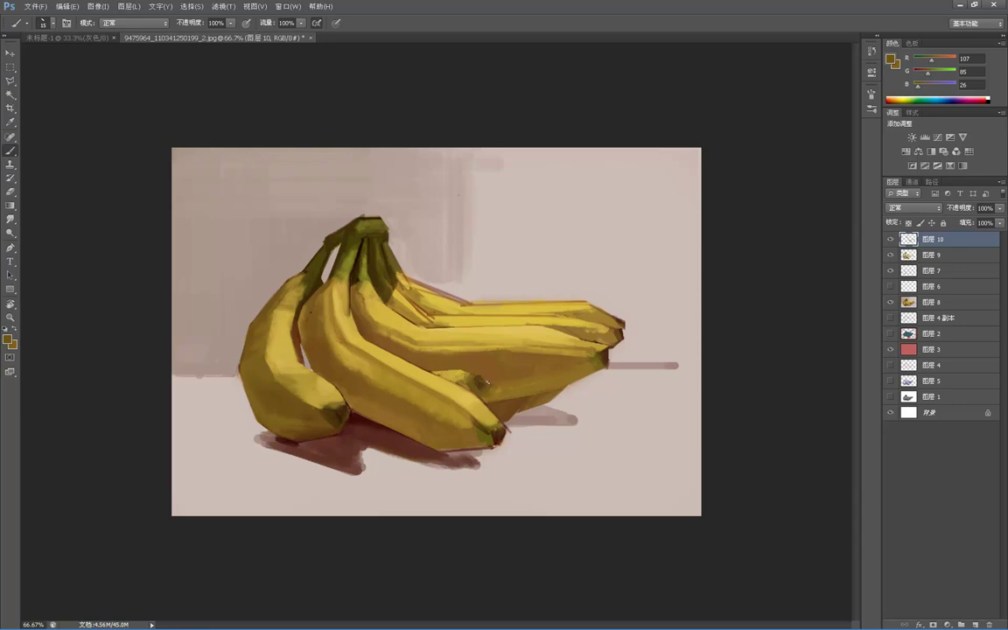
{"action": "left_click", "coordinate": [420, 334], "text": "alt"}
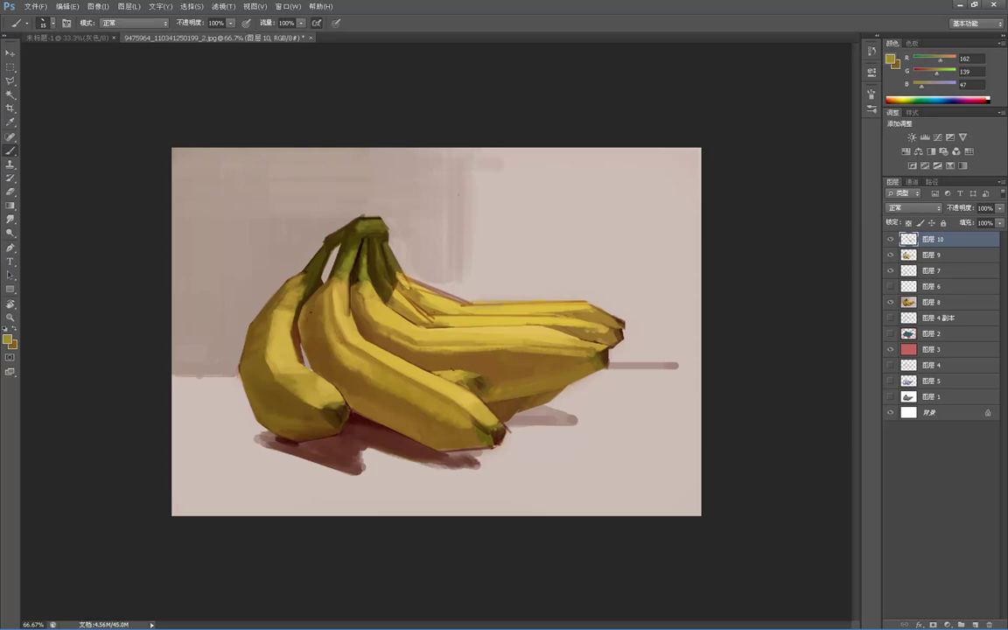
{"action": "left_click_drag", "start_coordinate": [450, 374], "coordinate": [468, 376]}
{"action": "left_click", "coordinate": [471, 387], "text": "alt"}
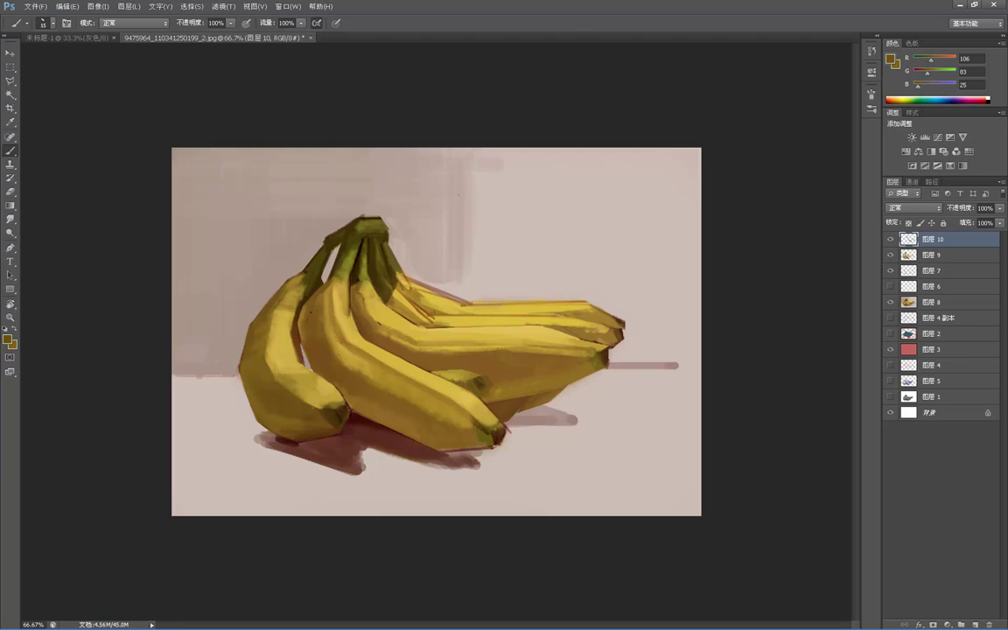
{"action": "left_click", "coordinate": [402, 304], "text": "alt"}
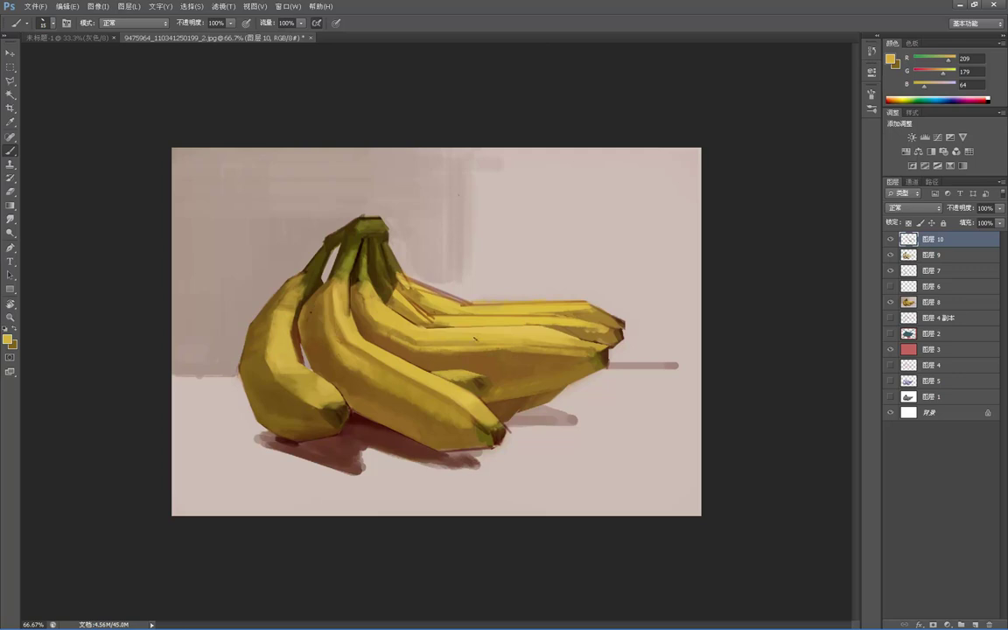
- Darken the end of the small banana tip with sampled dark brown and touch up its surface with sampled yellow
{"action": "left_click", "coordinate": [480, 382], "text": "alt"}
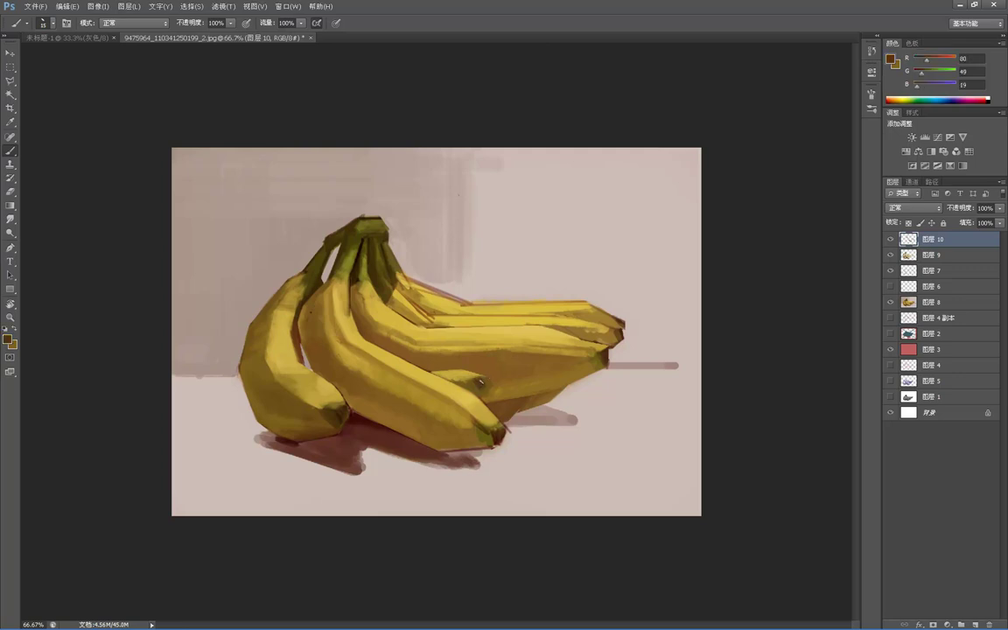
{"action": "left_click_drag", "start_coordinate": [484, 376], "coordinate": [485, 387]}
{"action": "left_click", "coordinate": [430, 339], "text": "alt"}
{"action": "left_click", "coordinate": [430, 338], "text": "alt"}
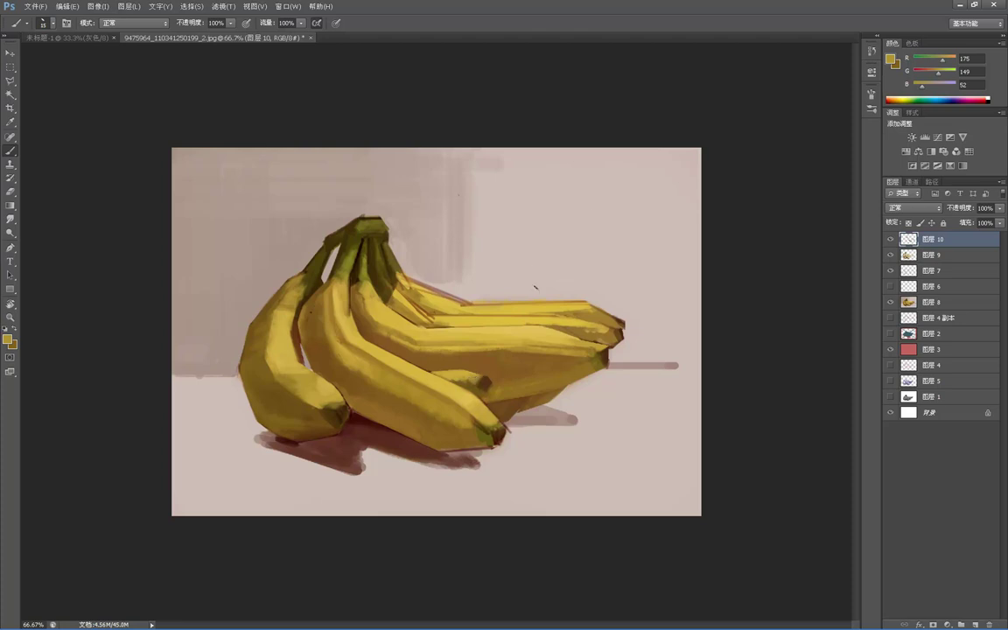
- Refine the small banana tip and the edge around it with sampled browns
{"action": "left_click", "coordinate": [476, 370], "text": "ctrl"}
{"action": "left_click", "coordinate": [506, 405], "text": "alt"}
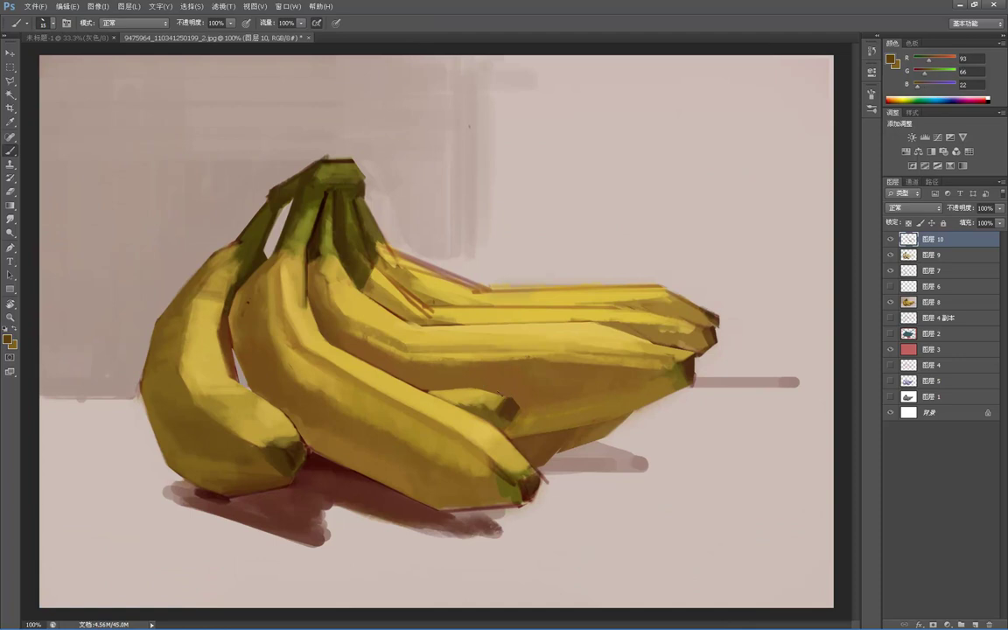
{"action": "left_click", "coordinate": [480, 385], "text": "alt"}
{"action": "left_click", "coordinate": [529, 374], "text": "alt"}
- Invert the small tip's selection and touch up the surrounding shadow of the middle banana with sampled browns and a larger brush
{"action": "key", "text": "m"}
{"action": "right_click", "coordinate": [493, 367]}
{"action": "left_click", "coordinate": [514, 385]}
{"action": "key", "text": "ctrl+d"}
{"action": "key", "text": "b"}
{"action": "left_click", "coordinate": [690, 359], "text": "alt"}
{"action": "key", "text": "]"}
{"action": "left_click", "coordinate": [513, 383], "text": "alt"}
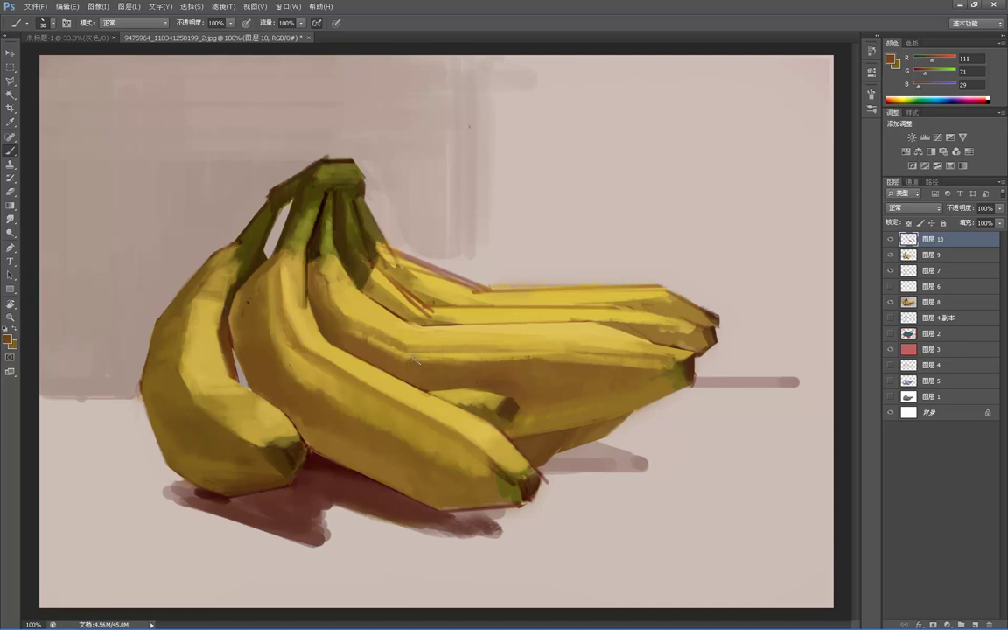
- Try to outline the uppermost rear banana with a polygonal selection and paint its upper edge with sampled yellow
{"action": "key", "text": "z"}
{"action": "left_click", "coordinate": [535, 322], "text": "alt"}
{"action": "left_click", "coordinate": [537, 305], "text": "alt"}
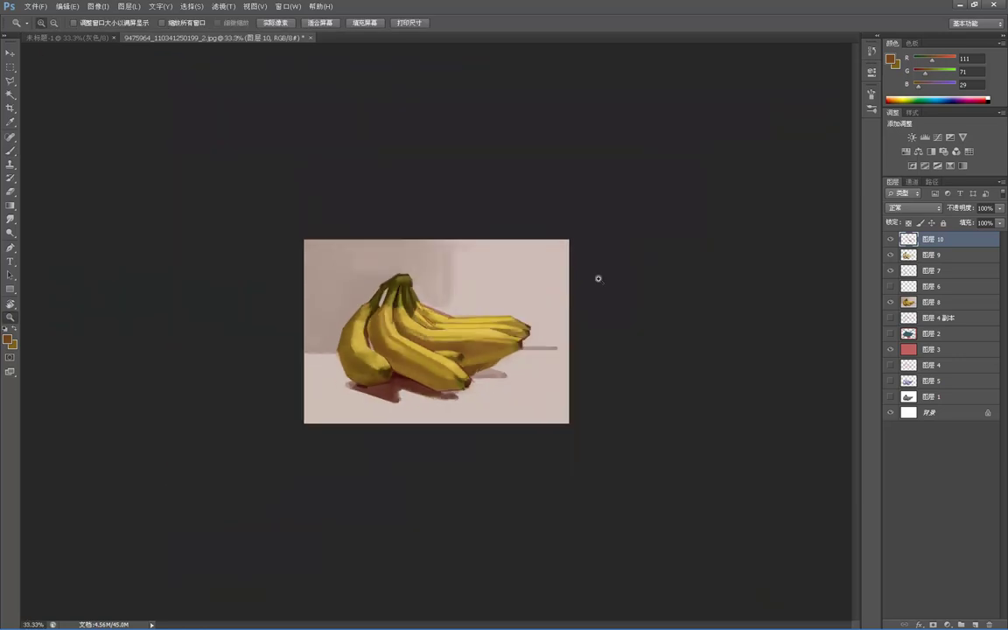
{"action": "left_click", "coordinate": [526, 308]}
{"action": "key", "text": "m"}
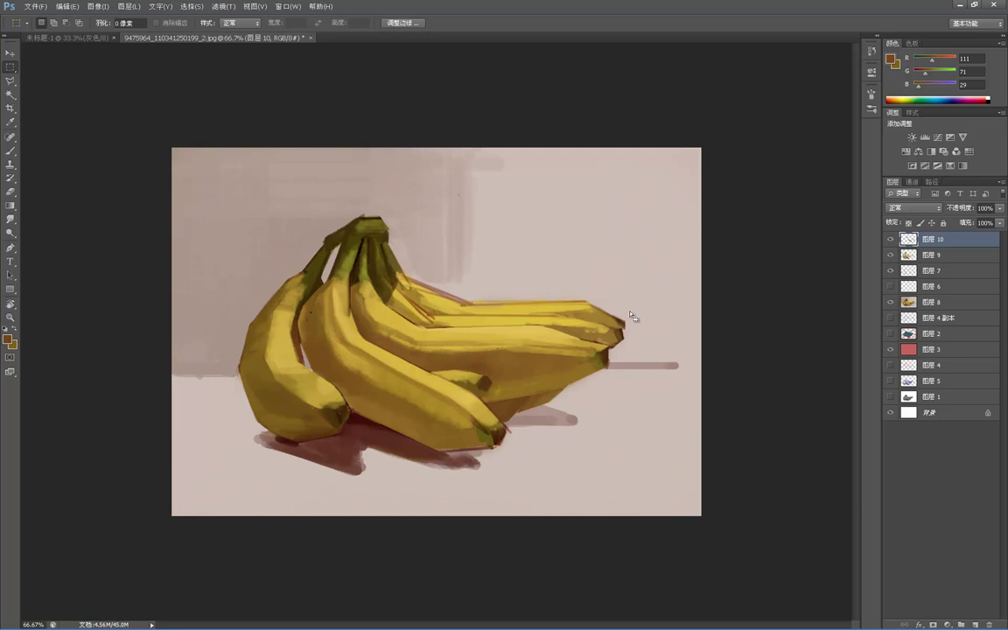
{"action": "key", "text": "l"}
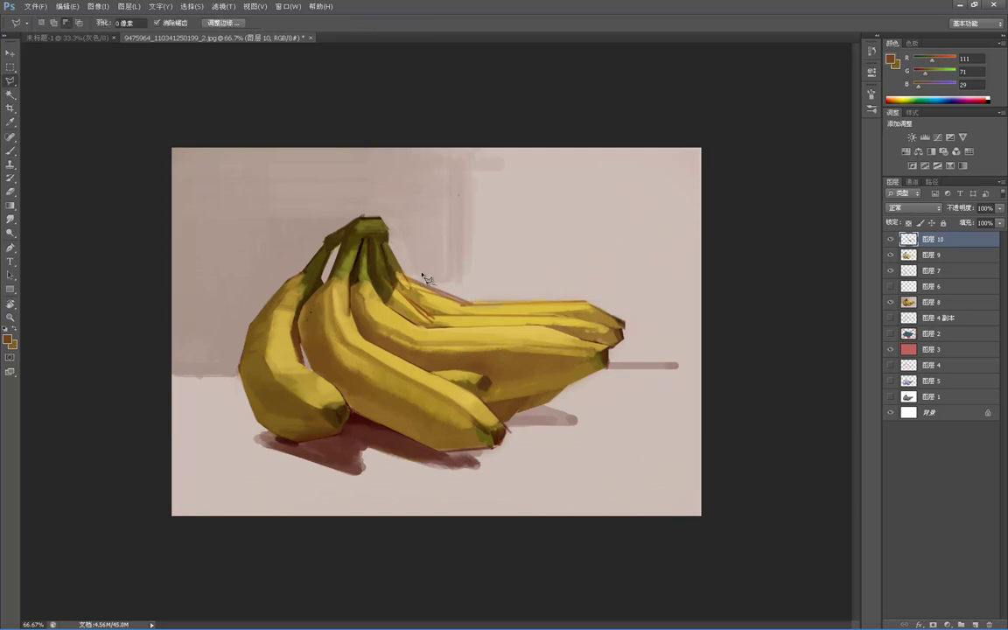
{"action": "left_click", "coordinate": [405, 277]}
{"action": "left_click", "coordinate": [472, 302]}
{"action": "left_click", "coordinate": [588, 302]}
{"action": "left_click", "coordinate": [625, 325]}
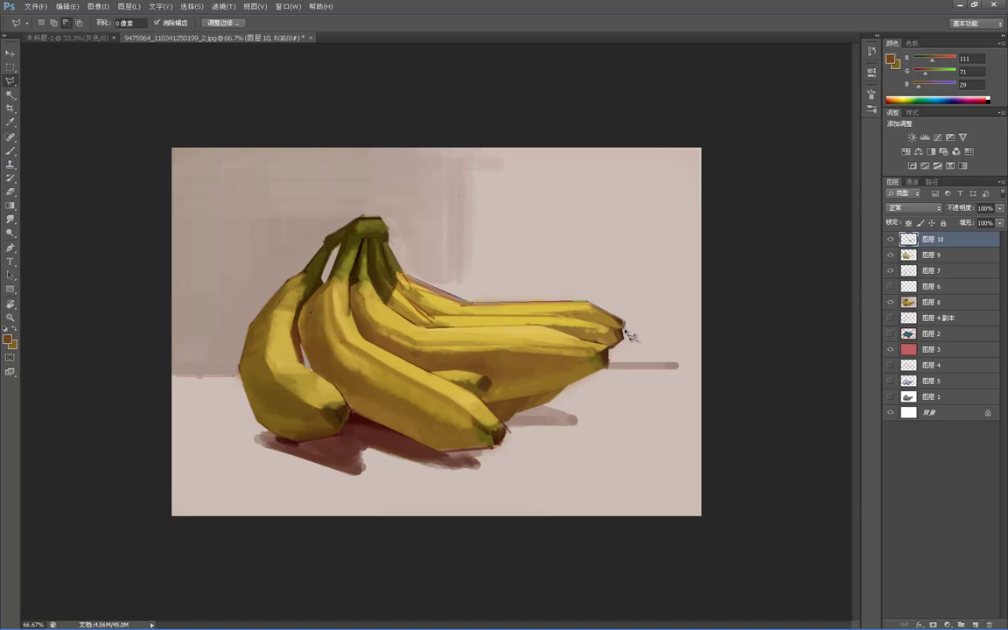
{"action": "left_click", "coordinate": [433, 318]}
{"action": "left_click", "coordinate": [397, 275]}
{"action": "key", "text": "ctrl+d"}
{"action": "key", "text": "b"}
{"action": "left_click", "coordinate": [436, 297], "text": "alt"}
{"action": "left_click", "coordinate": [415, 272]}
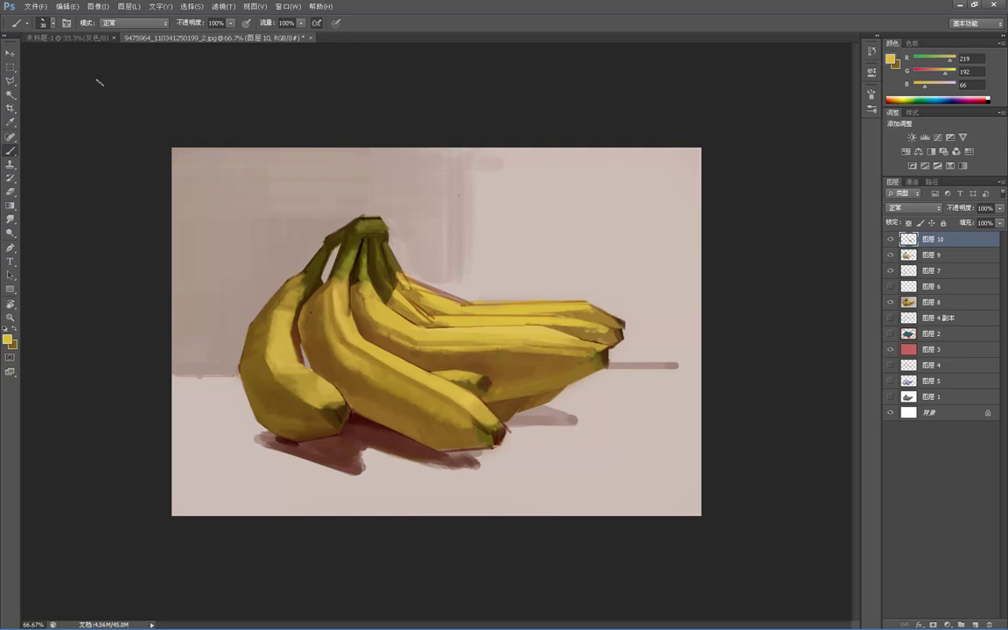
{"action": "key", "text": "l"}
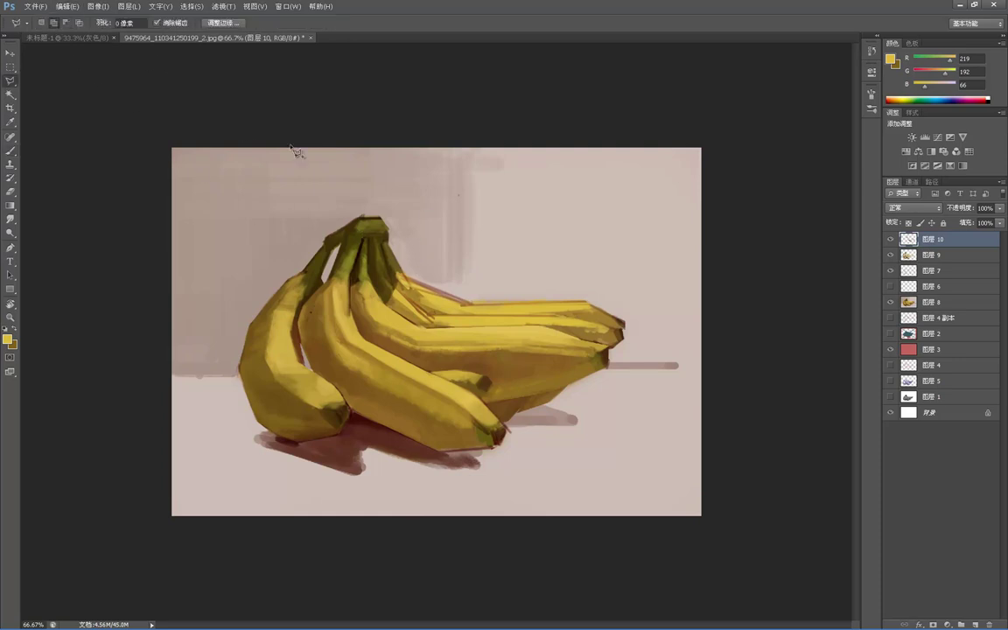
{"action": "mouse_move", "coordinate": [416, 285]}
{"action": "left_mouse_down"}
{"action": "mouse_move", "coordinate": [477, 302]}
{"action": "mouse_move", "coordinate": [594, 308]}
{"action": "mouse_move", "coordinate": [632, 338]}
{"action": "mouse_move", "coordinate": [411, 296]}
{"action": "mouse_move", "coordinate": [361, 255]}
{"action": "mouse_move", "coordinate": [377, 252]}
{"action": "left_mouse_up"}
{"action": "left_click", "coordinate": [400, 272]}
{"action": "key", "text": "Escape"}
{"action": "key", "text": "m"}
{"action": "left_click", "coordinate": [513, 124]}
{"action": "key", "text": "Return"}
- Outline the uppermost rear banana from its stem to its tip with a polygonal selection
{"action": "key", "text": "l"}
{"action": "left_click", "coordinate": [402, 274]}
{"action": "left_click", "coordinate": [471, 302]}
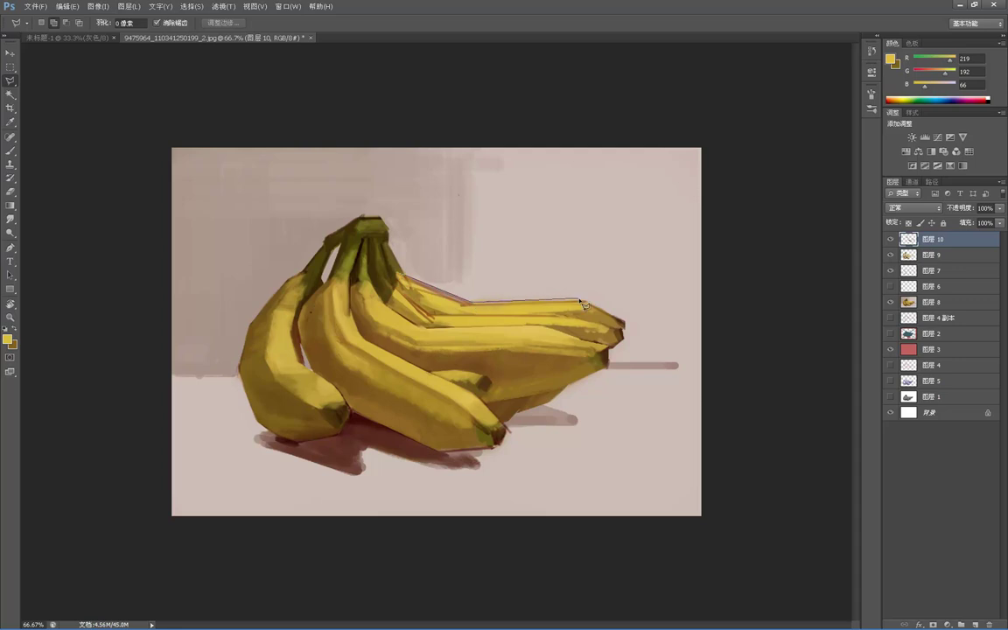
{"action": "left_click", "coordinate": [590, 304]}
{"action": "left_click", "coordinate": [624, 334]}
{"action": "left_click", "coordinate": [367, 253]}
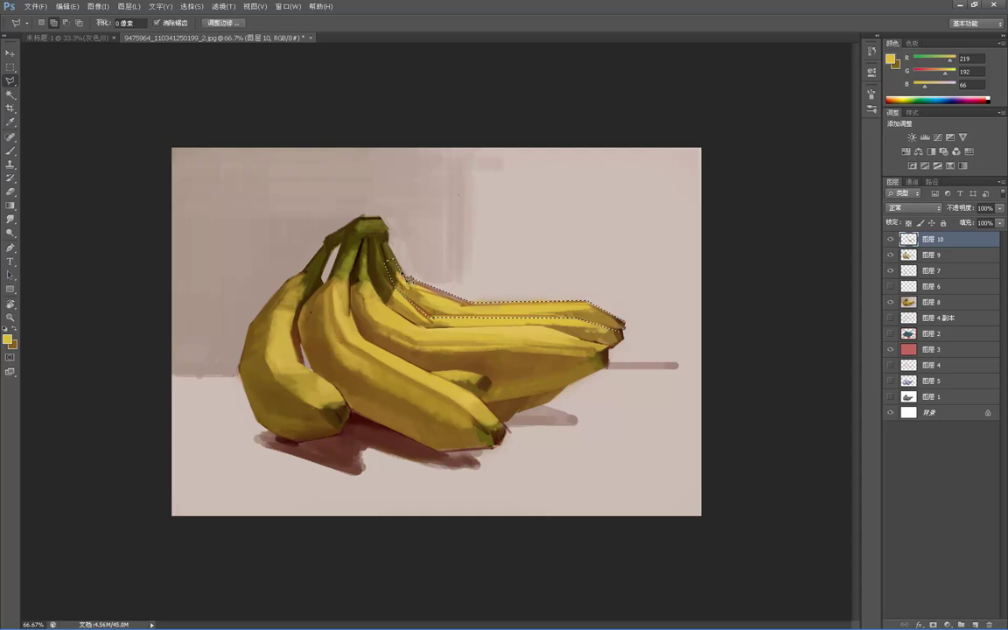
- Repaint the selected rear banana's upper edge and body with sampled yellow and ochre
{"action": "key", "text": "b"}
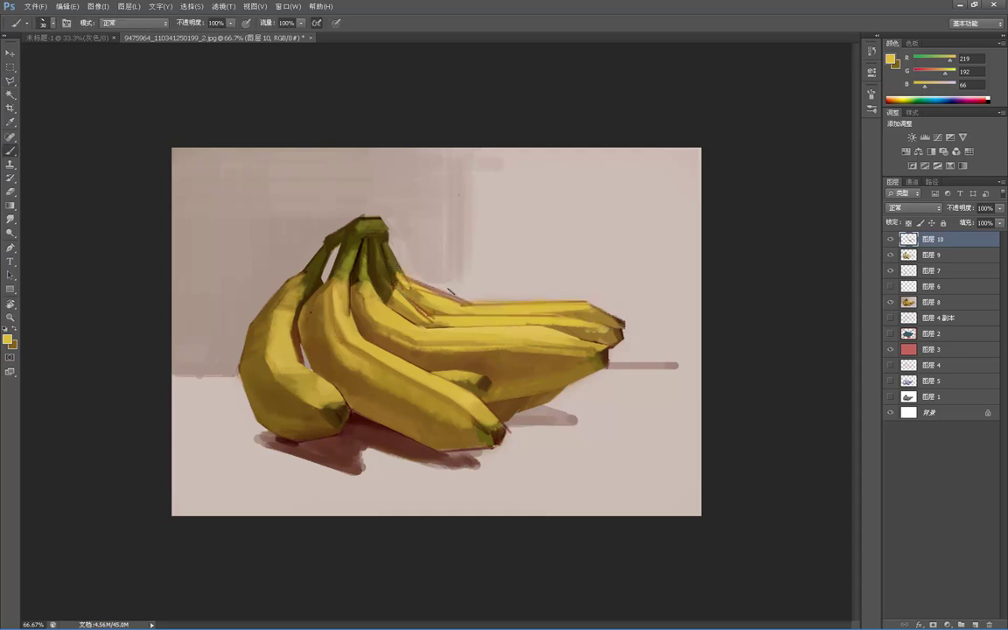
{"action": "left_click", "coordinate": [440, 295], "text": "alt"}
{"action": "left_click", "coordinate": [408, 285], "text": "alt"}
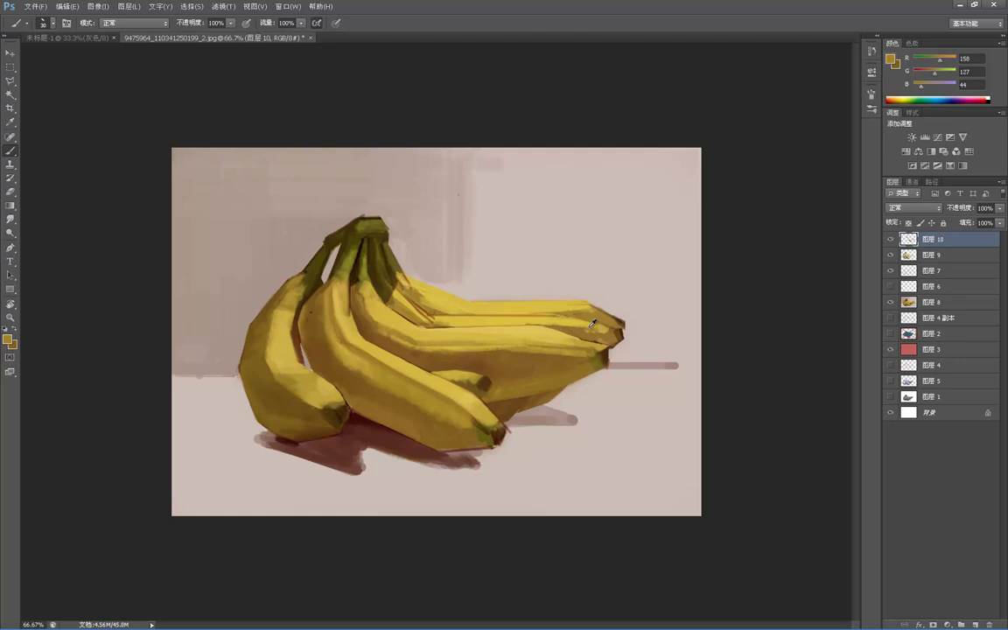
{"action": "left_click", "coordinate": [560, 298], "text": "alt"}
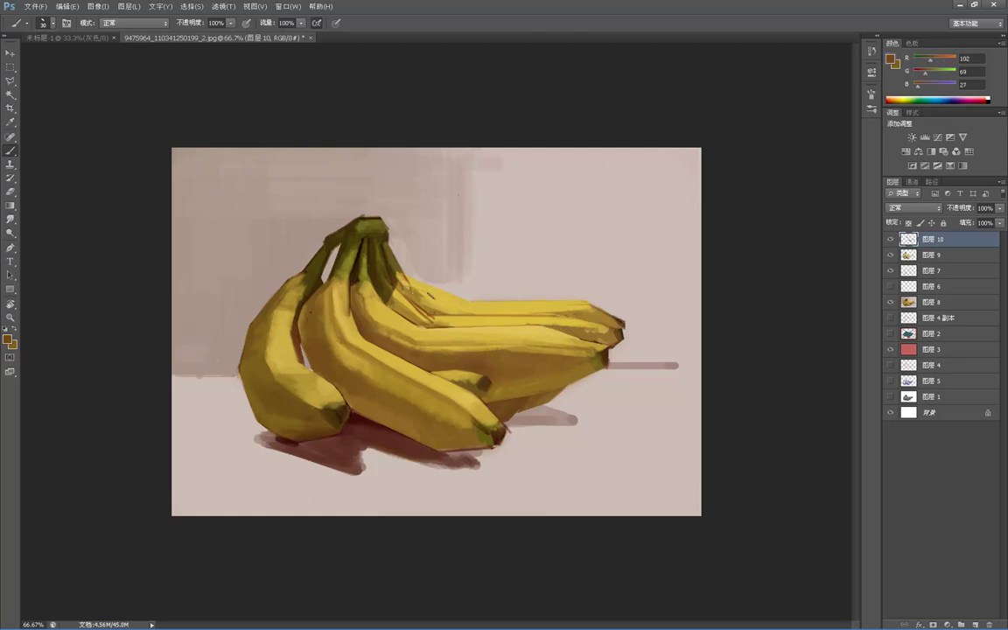
- Paint over the stray sketch lines at the base of the rear bananas with sampled browns and yellow
{"action": "left_click", "coordinate": [421, 298], "text": "alt"}
{"action": "left_click", "coordinate": [452, 357], "text": "alt"}
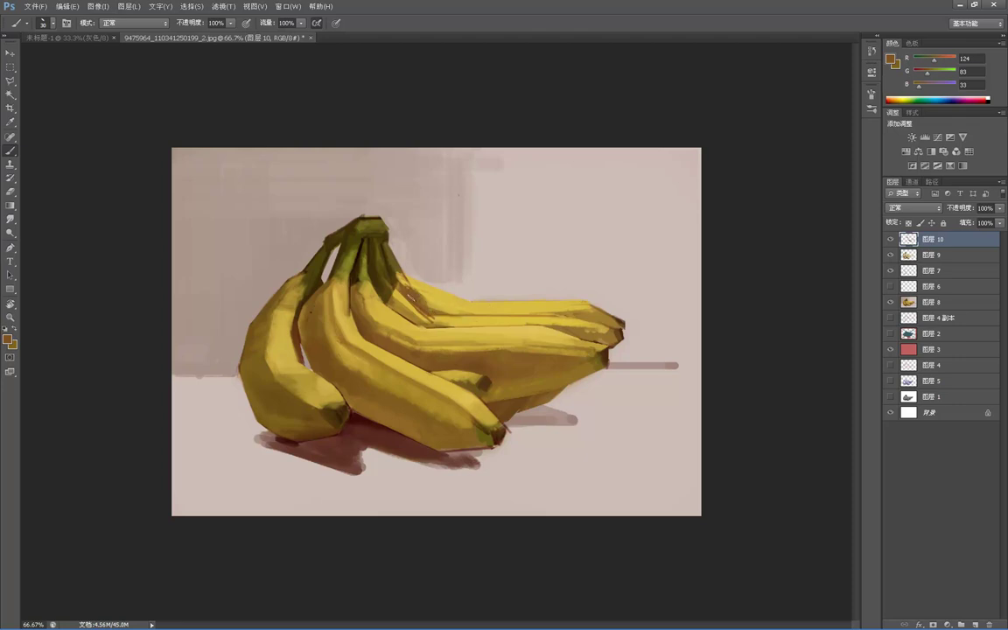
{"action": "mouse_move", "coordinate": [404, 280]}
{"action": "left_mouse_down"}
{"action": "mouse_move", "coordinate": [474, 311]}
{"action": "mouse_move", "coordinate": [407, 287]}
{"action": "mouse_move", "coordinate": [434, 285]}
{"action": "mouse_move", "coordinate": [411, 277]}
{"action": "mouse_move", "coordinate": [466, 311]}
{"action": "left_mouse_up"}
{"action": "left_click", "coordinate": [443, 287], "text": "alt"}
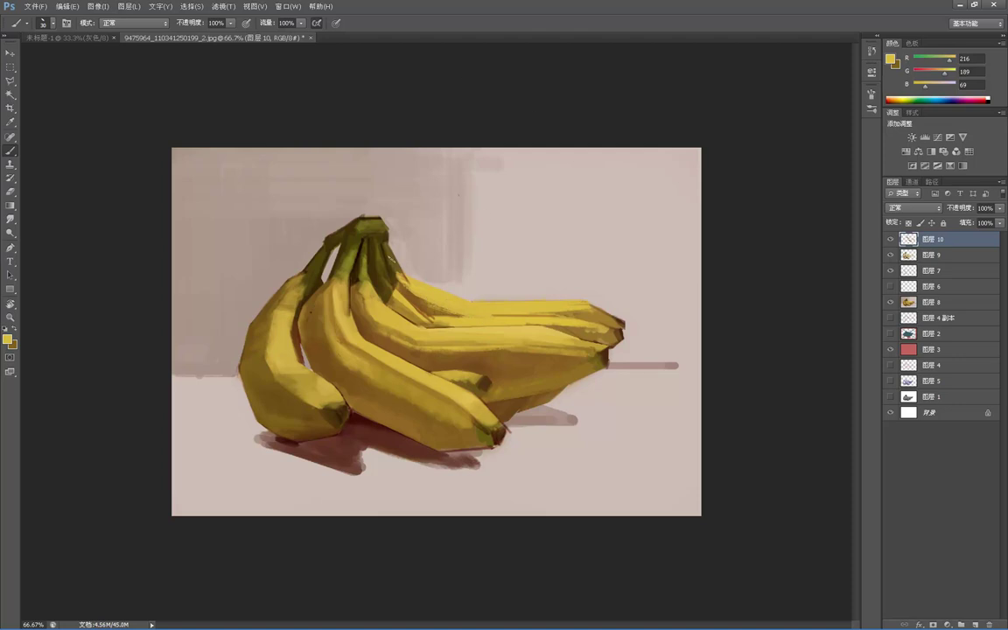
- Blend the rear banana's stem into its body with sampled olive green and dark olive-brown
{"action": "left_click", "coordinate": [368, 256], "text": "alt"}
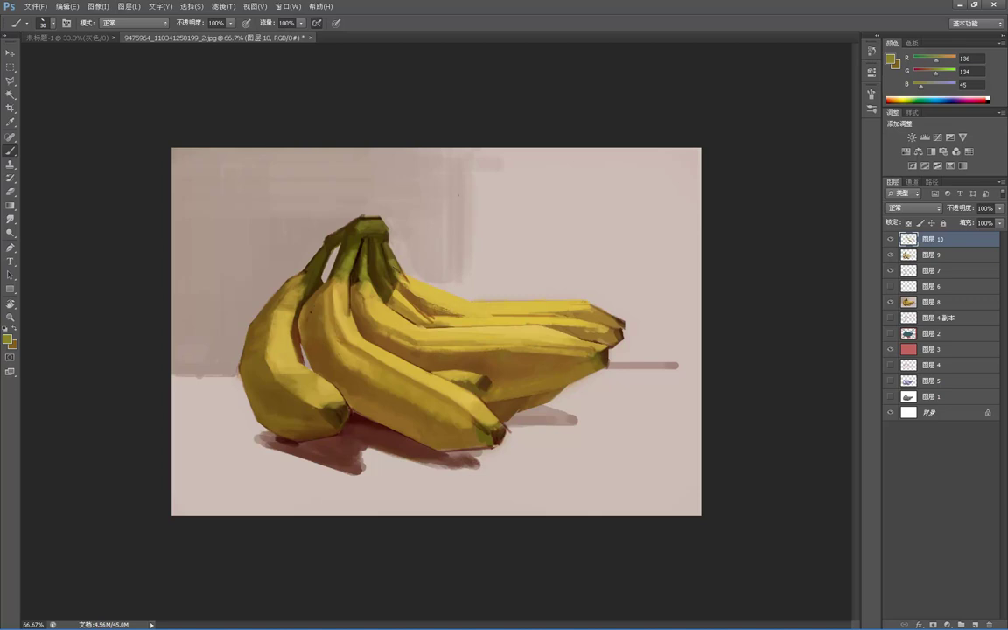
{"action": "left_click", "coordinate": [356, 224], "text": "alt"}
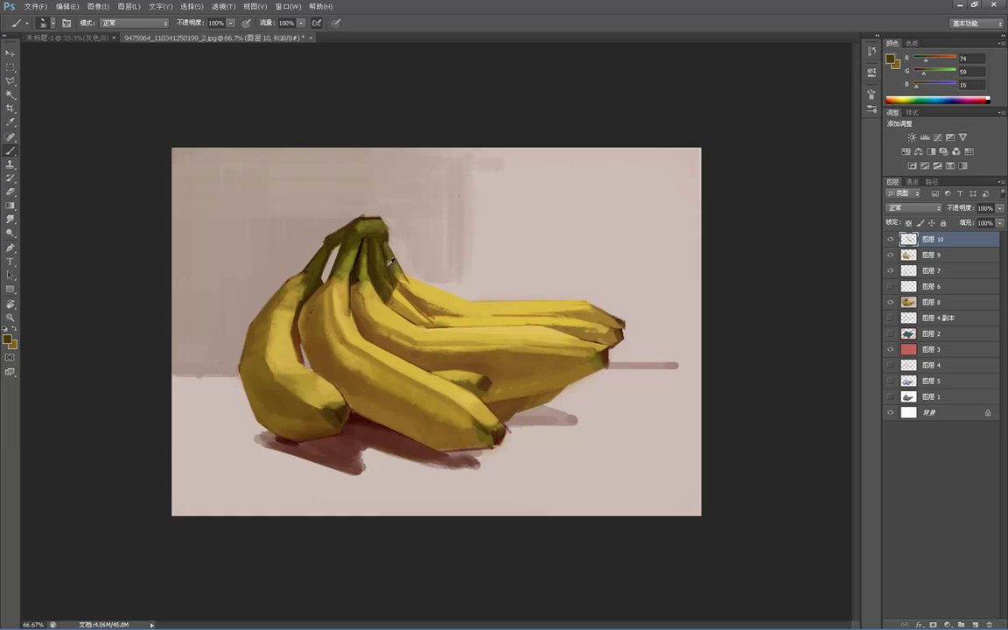
{"action": "left_click", "coordinate": [351, 228], "text": "alt"}
{"action": "left_click", "coordinate": [378, 274], "text": "alt"}
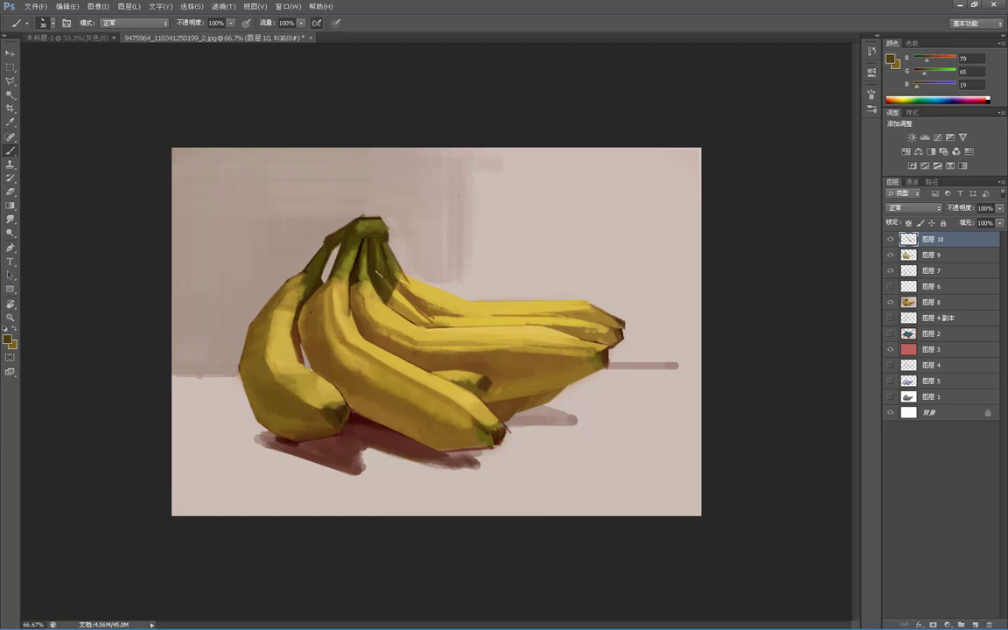
- Refine the shading along the uppermost rear banana with sampled ochre, and clear the selection
{"action": "left_click", "coordinate": [537, 284], "text": "alt"}
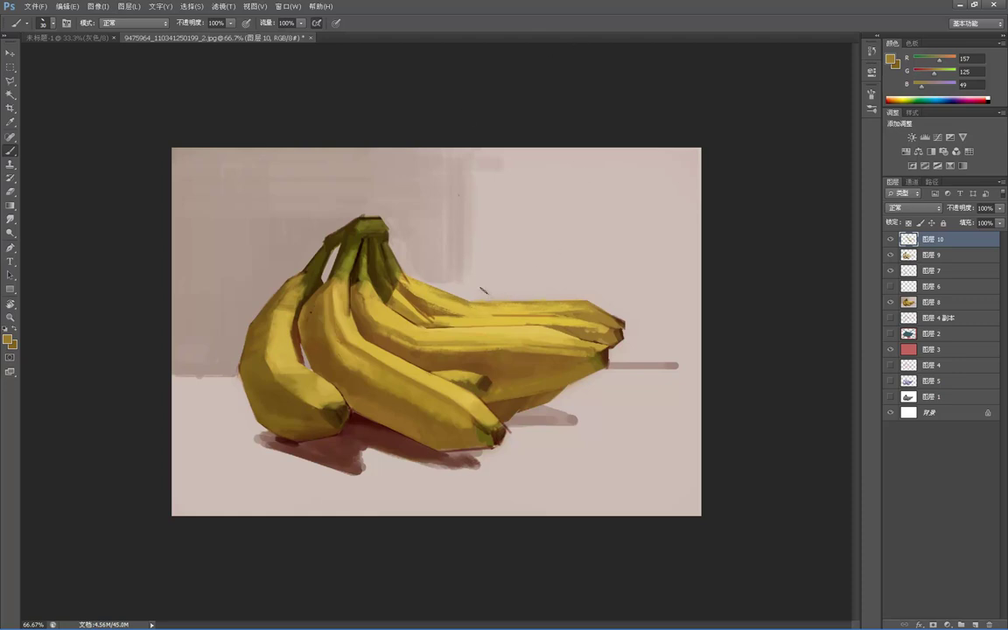
{"action": "key", "text": "m"}
{"action": "key", "text": "l"}
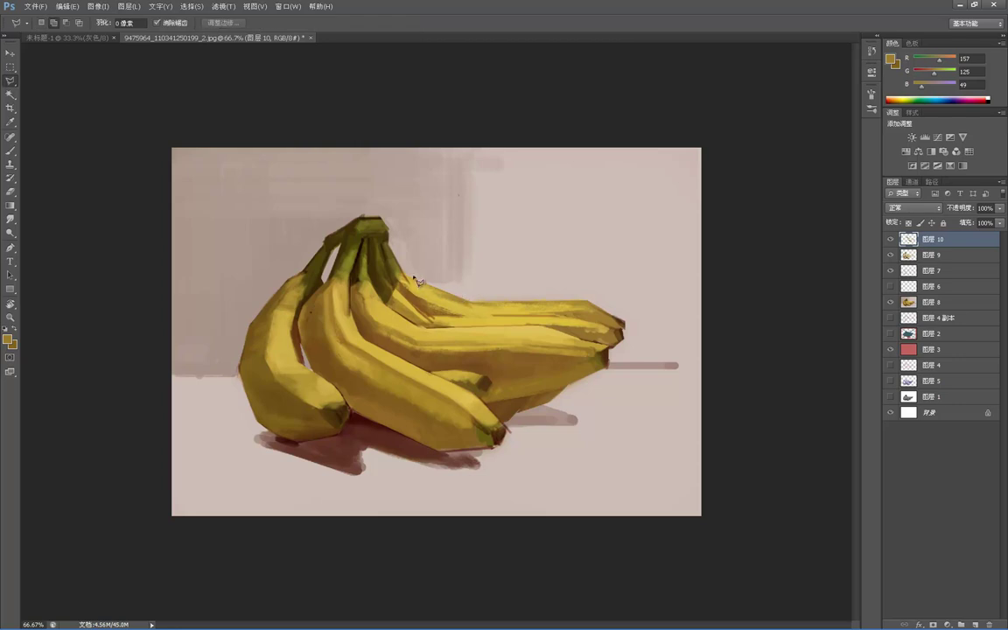
- Outline the rear banana's edge just below the stems with a lasso selection, and clear the selection
{"action": "left_click", "coordinate": [398, 287]}
{"action": "left_click", "coordinate": [432, 317]}
{"action": "mouse_move", "coordinate": [524, 319]}
{"action": "left_mouse_down"}
{"action": "mouse_move", "coordinate": [603, 325]}
{"action": "mouse_move", "coordinate": [624, 341]}
{"action": "mouse_move", "coordinate": [611, 351]}
{"action": "mouse_move", "coordinate": [549, 330]}
{"action": "mouse_move", "coordinate": [425, 329]}
{"action": "mouse_move", "coordinate": [386, 306]}
{"action": "mouse_move", "coordinate": [392, 292]}
{"action": "mouse_move", "coordinate": [398, 289]}
{"action": "left_mouse_up"}
{"action": "key", "text": "ctrl+d"}
- Repaint the shaded undersides near the rear bananas' tips with sampled yellow, ochre and brown
{"action": "key", "text": "b"}
{"action": "left_click", "coordinate": [441, 316], "text": "alt"}
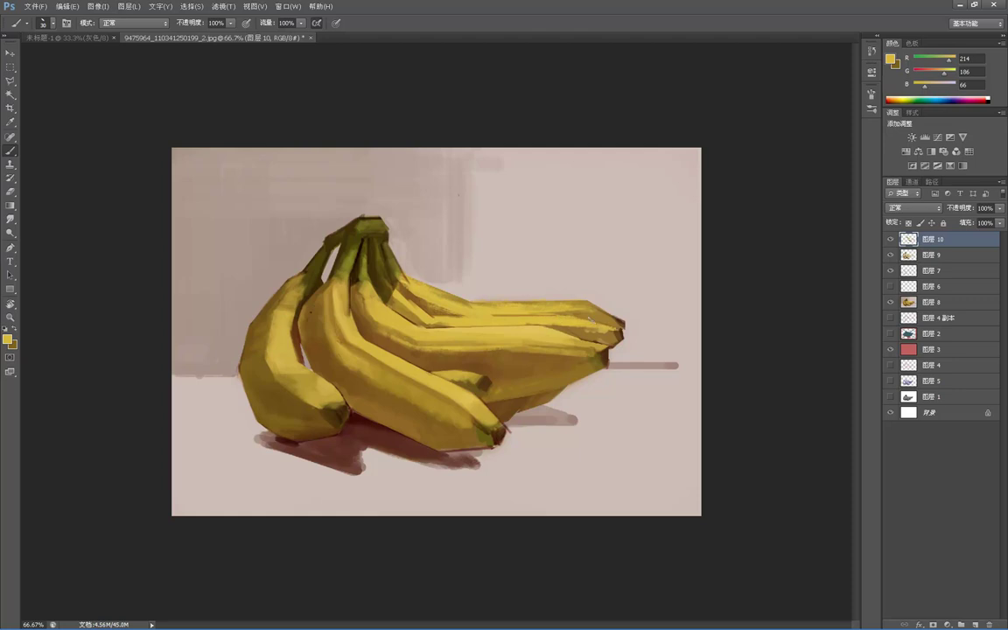
{"action": "left_click", "coordinate": [610, 333], "text": "alt"}
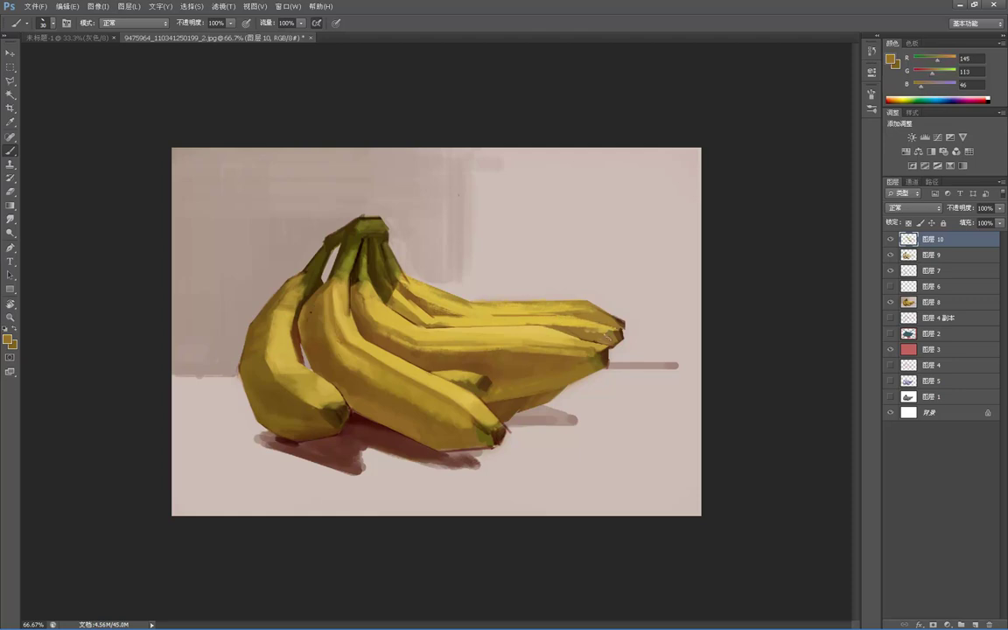
{"action": "left_click", "coordinate": [619, 335], "text": "alt"}
{"action": "left_click", "coordinate": [582, 331], "text": "alt"}
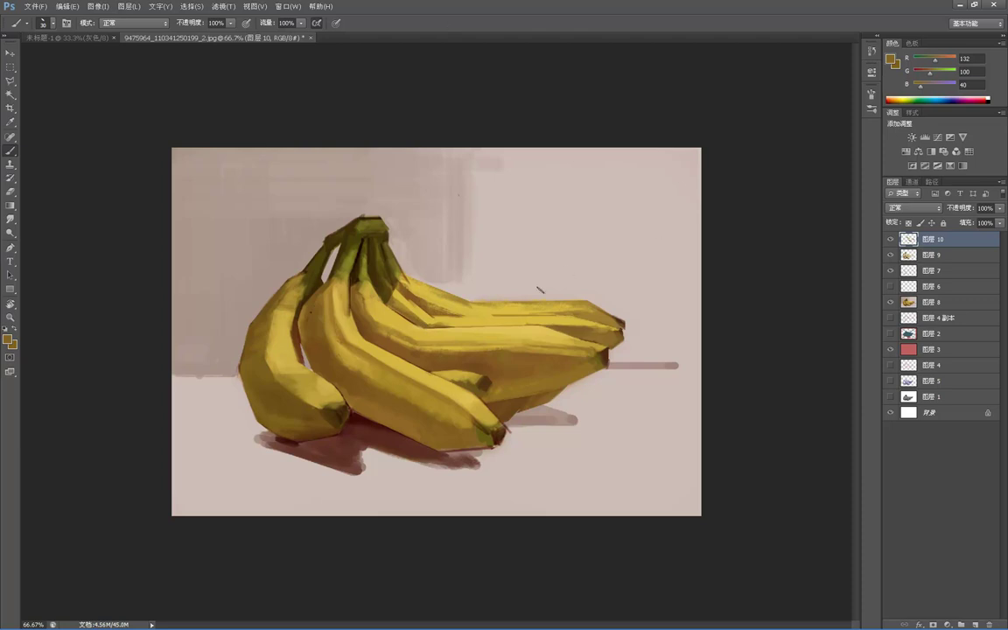
- Clean the upper outline of the stem crown with sampled background grey-pink and the 25-pixel hard round brush
{"action": "left_click", "coordinate": [354, 210], "text": "alt"}
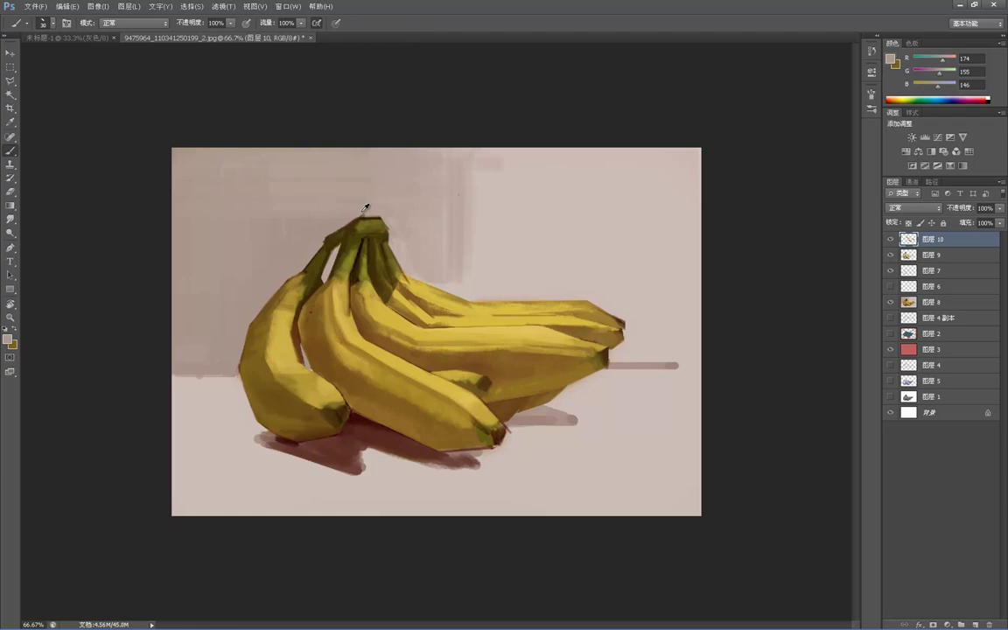
{"action": "right_click", "coordinate": [311, 214]}
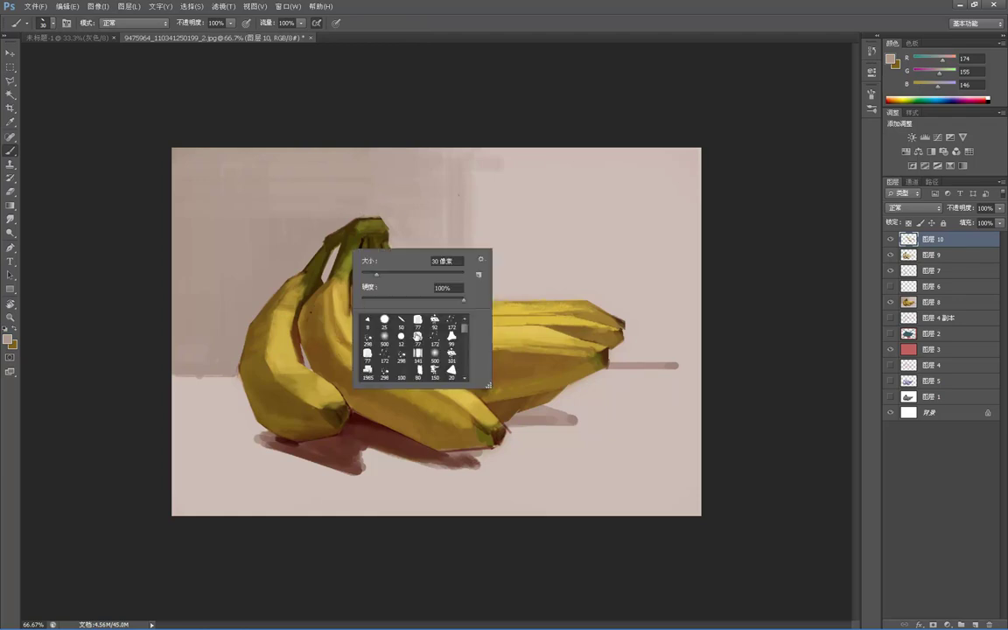
{"action": "left_click", "coordinate": [385, 320]}
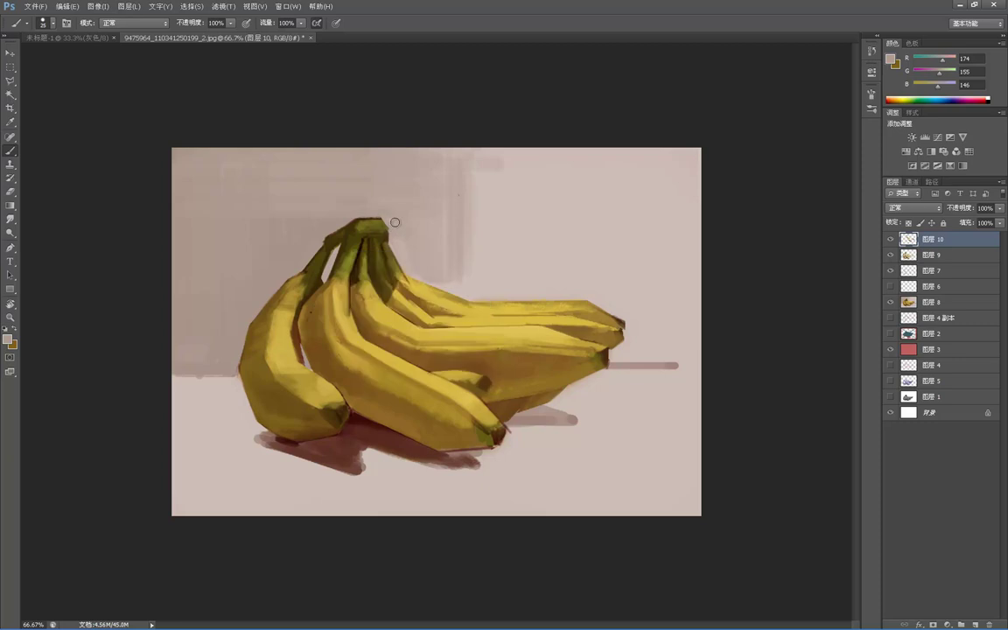
- Touch up the middle banana below its stem with sampled dark brown and yellow strokes along the upper edge
{"action": "left_click", "coordinate": [378, 275], "text": "alt"}
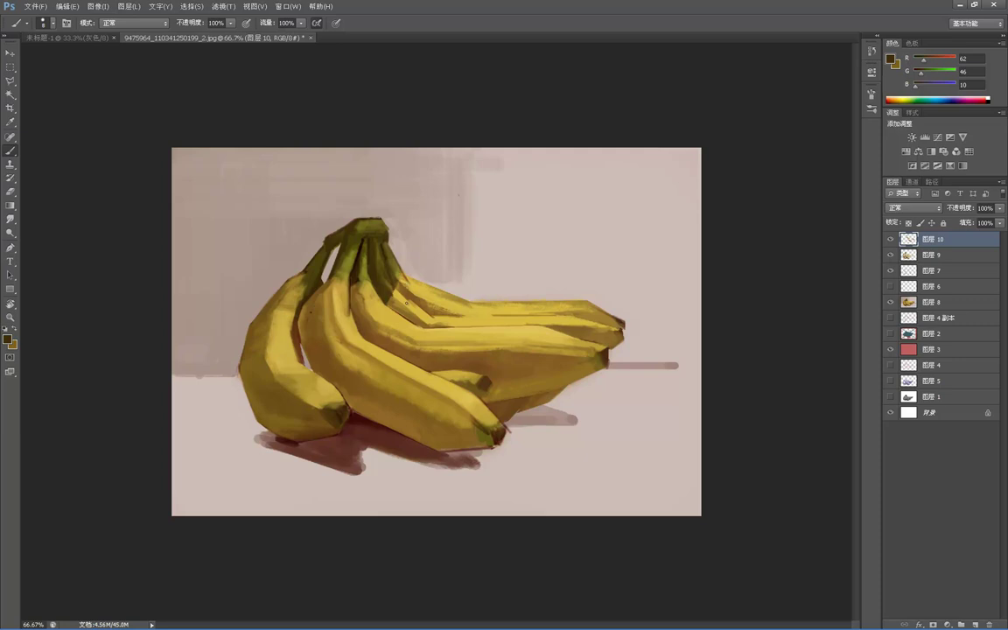
{"action": "left_click", "coordinate": [353, 276], "text": "alt"}
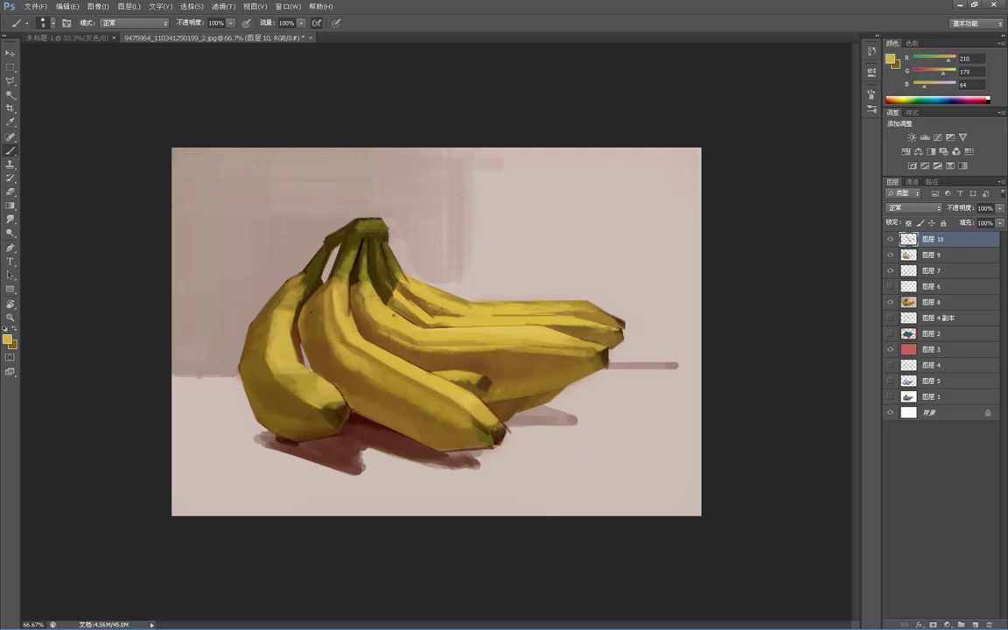
{"action": "left_click_drag", "start_coordinate": [354, 280], "coordinate": [422, 328]}
{"action": "left_click_drag", "start_coordinate": [356, 280], "coordinate": [396, 314]}
- Examine the overall values and shapes of the banana painting at reduced size
{"action": "key", "text": "z"}
{"action": "left_click", "coordinate": [512, 249], "text": "alt"}
{"action": "left_click", "coordinate": [512, 252], "text": "alt"}
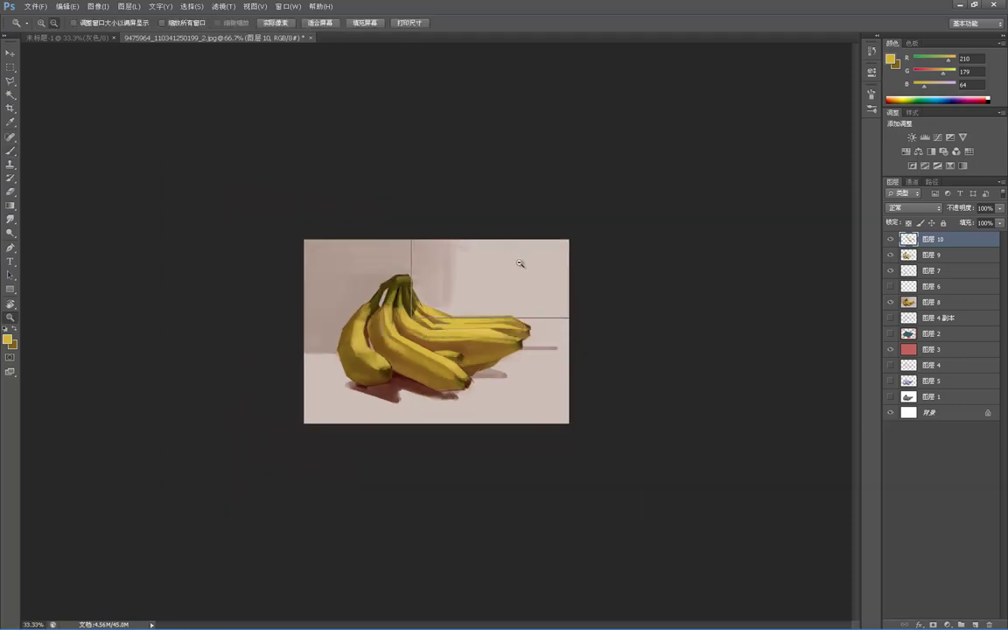
{"action": "left_click", "coordinate": [516, 259], "text": "alt"}
{"action": "left_click", "coordinate": [521, 265], "text": "alt"}
{"action": "left_click", "coordinate": [521, 266], "text": "alt"}
{"action": "left_click", "coordinate": [512, 278]}
{"action": "left_click", "coordinate": [503, 288]}
{"action": "left_click", "coordinate": [498, 295]}
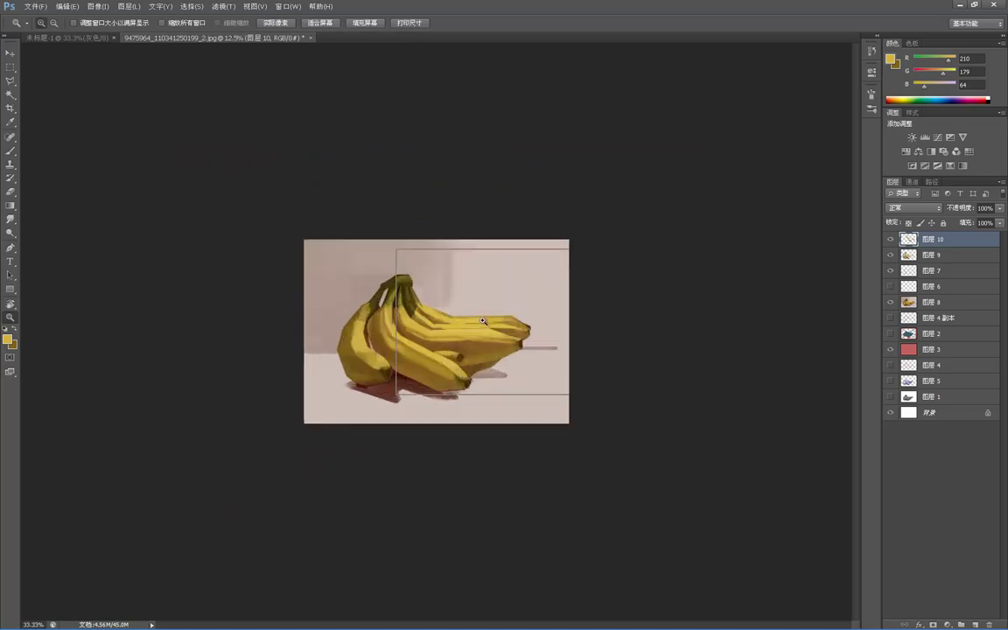
{"action": "left_click", "coordinate": [490, 306]}
{"action": "left_click", "coordinate": [490, 307]}
- Refine the boundary between the middle banana and the rear bananas with sampled brown and bright yellow
{"action": "key", "text": "b"}
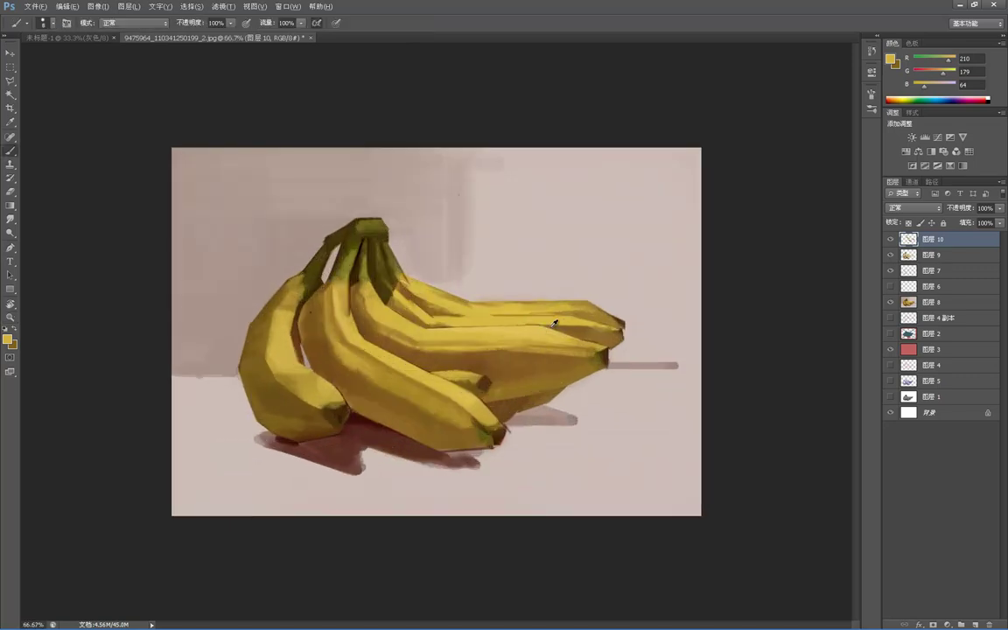
{"action": "left_click", "coordinate": [471, 331], "text": "alt"}
{"action": "left_click", "coordinate": [551, 332], "text": "alt"}
{"action": "left_click", "coordinate": [556, 330], "text": "alt"}
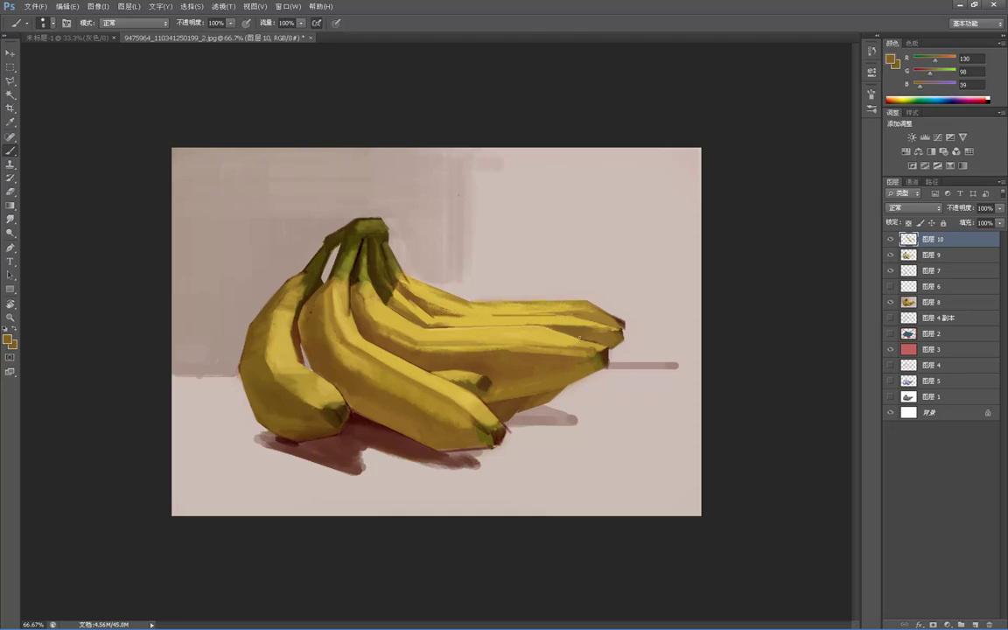
{"action": "left_click", "coordinate": [591, 326], "text": "alt"}
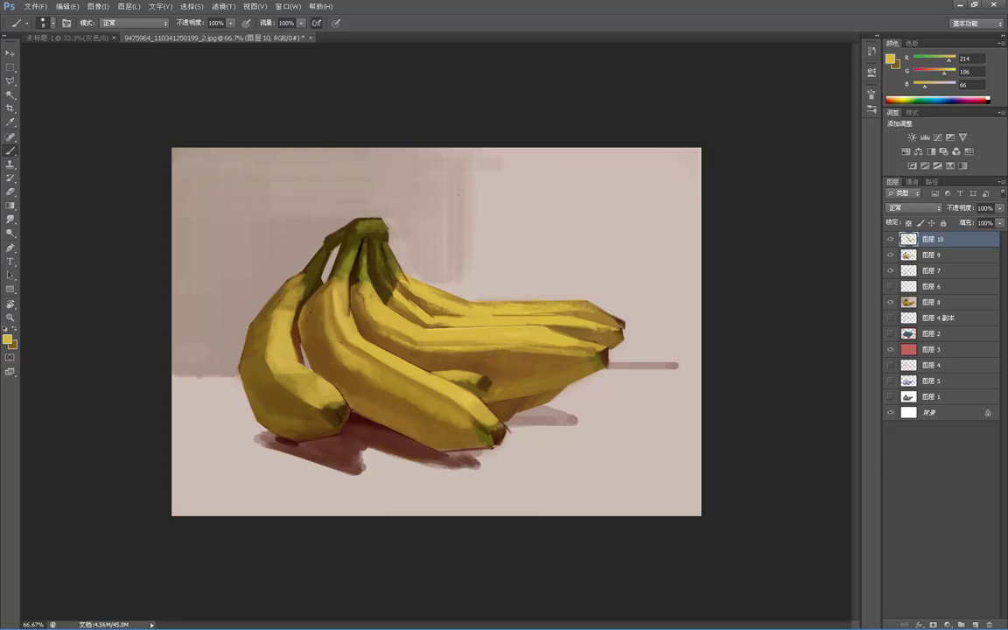
- Refine the uppermost rear banana's light and shaded planes with sampled ochre and yellow strokes
{"action": "key", "text": "z"}
{"action": "left_click", "coordinate": [601, 287], "text": "alt"}
{"action": "left_click", "coordinate": [597, 285], "text": "alt"}
{"action": "left_click", "coordinate": [526, 296]}
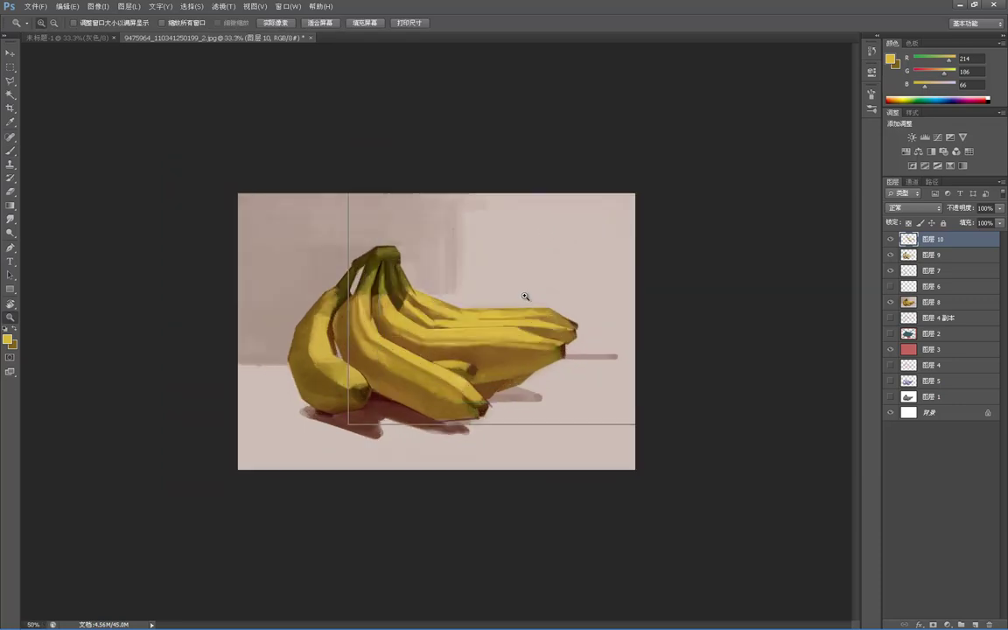
{"action": "left_click", "coordinate": [524, 299]}
{"action": "left_click", "coordinate": [525, 299]}
{"action": "key", "text": "b"}
{"action": "left_click", "coordinate": [639, 299], "text": "alt"}
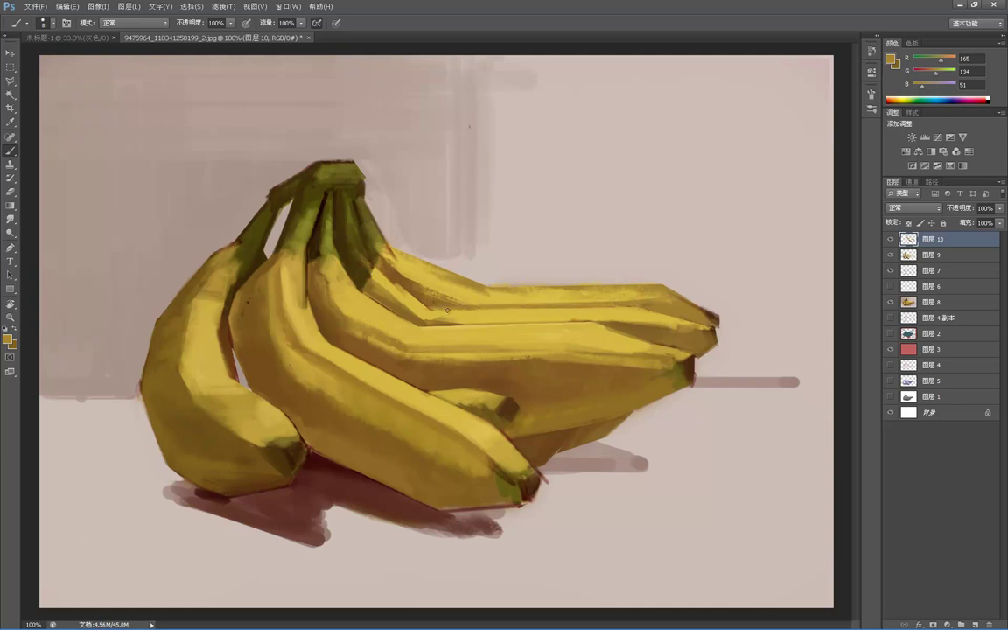
{"action": "left_click", "coordinate": [502, 298], "text": "alt"}
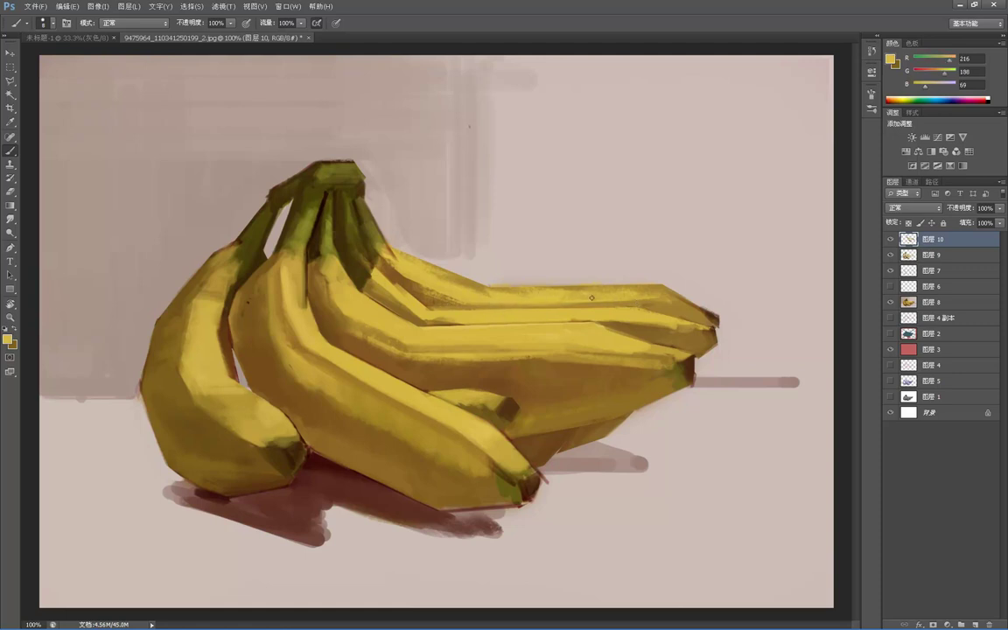
{"action": "left_click_drag", "start_coordinate": [438, 277], "coordinate": [486, 291]}
{"action": "left_click", "coordinate": [445, 334], "text": "alt"}
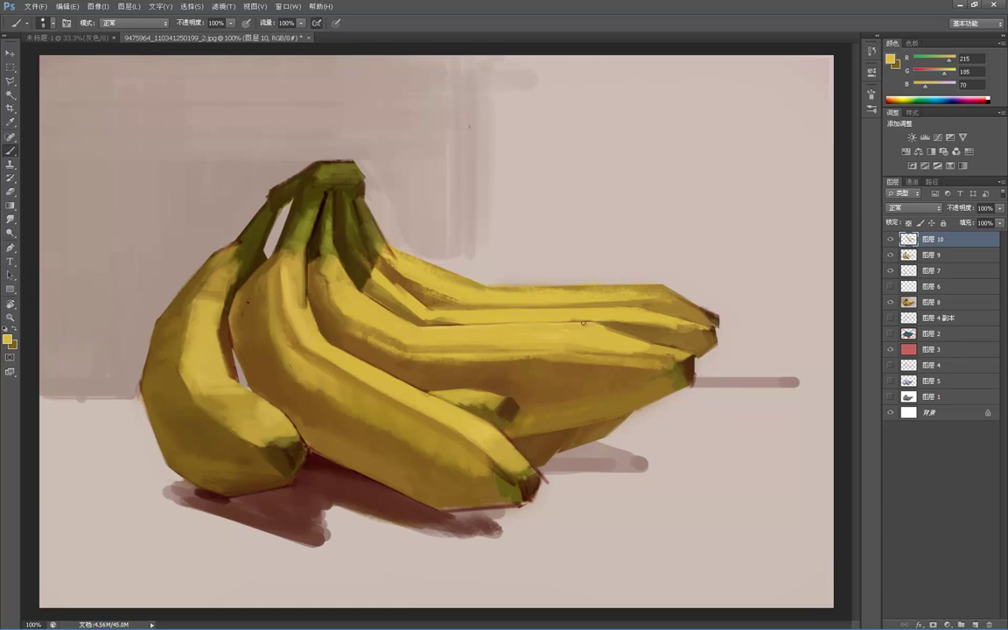
- Check how the reworked rear bananas read within the whole composition
{"action": "key", "text": "z"}
{"action": "left_click", "coordinate": [584, 274], "text": "alt"}
{"action": "left_click", "coordinate": [599, 273], "text": "alt"}
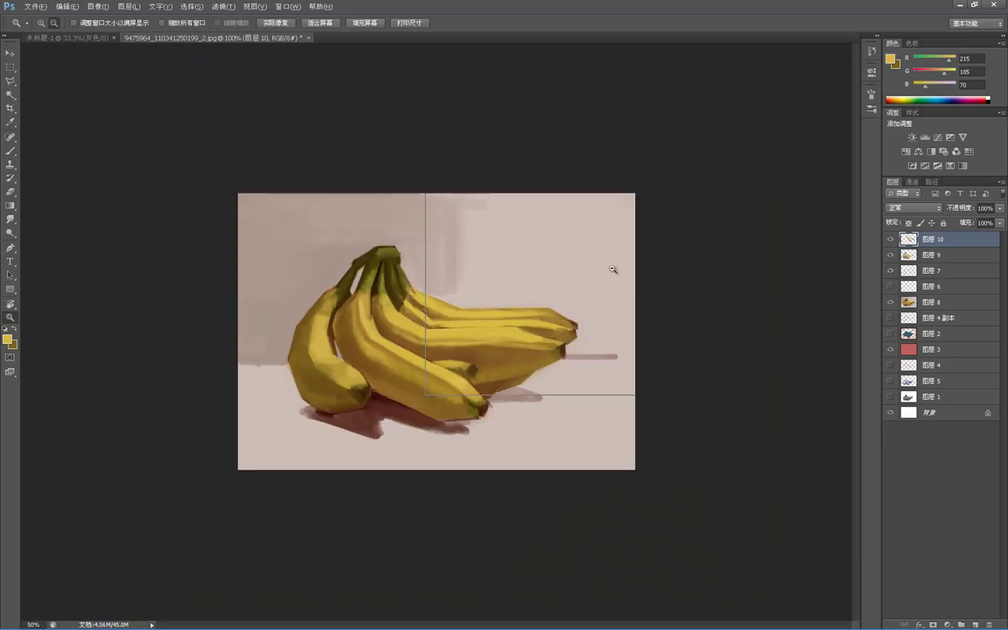
{"action": "left_click", "coordinate": [610, 272], "text": "alt"}
{"action": "left_click", "coordinate": [581, 274], "text": "alt"}
{"action": "key", "text": "ctrl+plus"}
{"action": "key", "text": "ctrl+plus"}
{"action": "key", "text": "ctrl+plus"}
{"action": "key", "text": "ctrl+plus"}
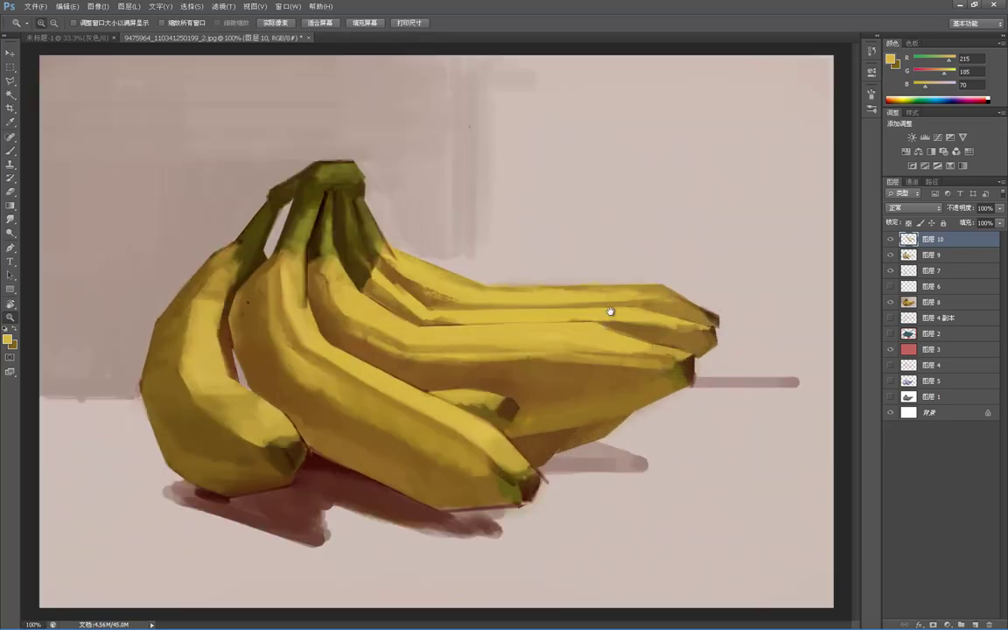
- Tidy the tips of the rear and lower bananas with sampled yellow, background pink and ochre
{"action": "key", "text": "b"}
{"action": "left_click", "coordinate": [685, 317], "text": "alt"}
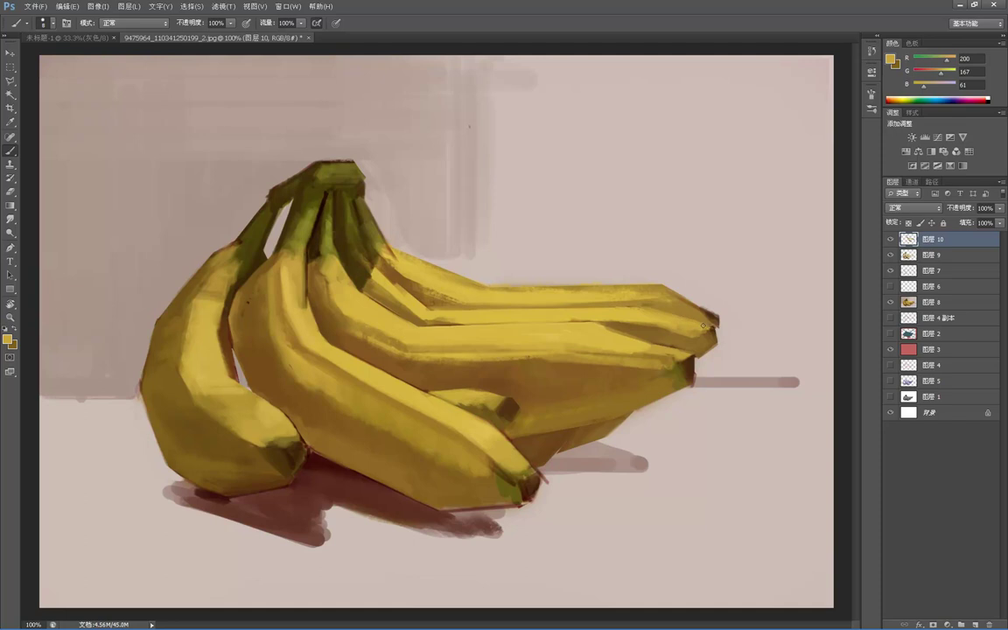
{"action": "left_click", "coordinate": [718, 309], "text": "alt"}
{"action": "left_click", "coordinate": [696, 360], "text": "alt"}
{"action": "left_click", "coordinate": [585, 405], "text": "alt"}
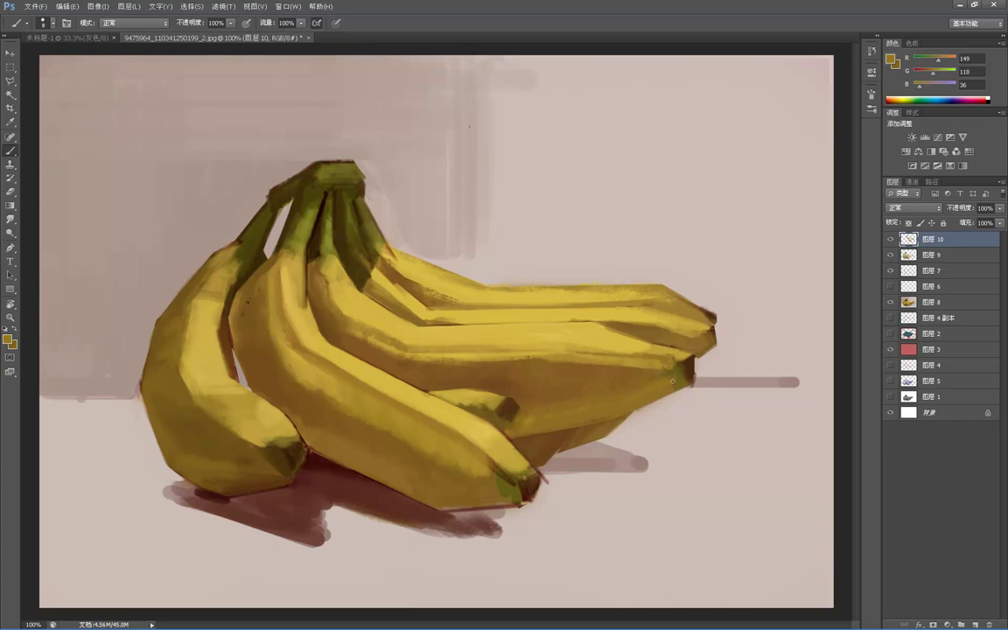
- Darken the second rear banana's tip with sampled dark brown, and trim its outline with sampled background pink
{"action": "left_click", "coordinate": [680, 374], "text": "alt"}
{"action": "left_click", "coordinate": [711, 332], "text": "alt"}
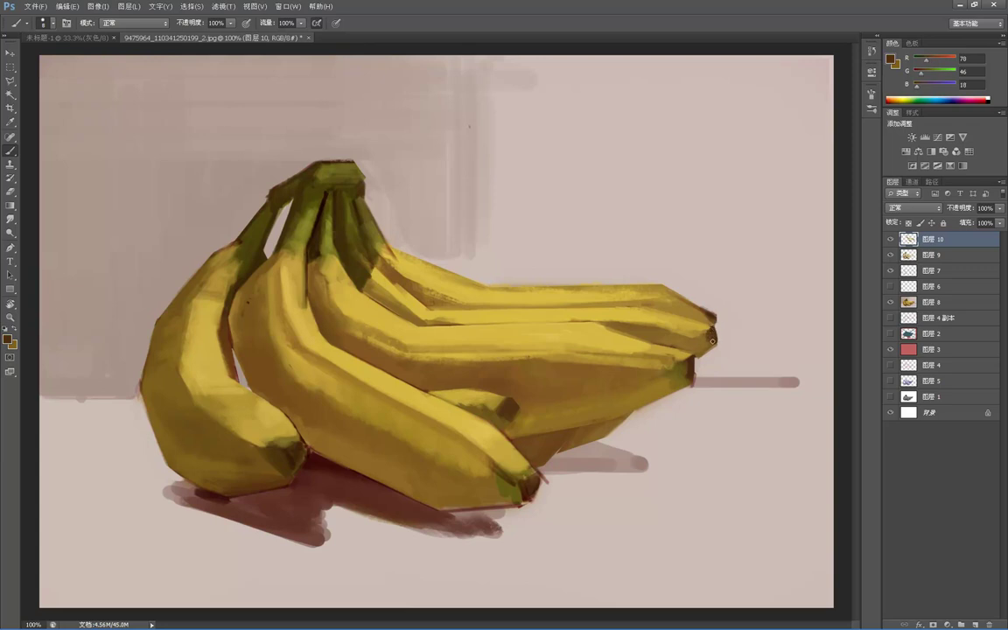
{"action": "left_click", "coordinate": [705, 344], "text": "alt"}
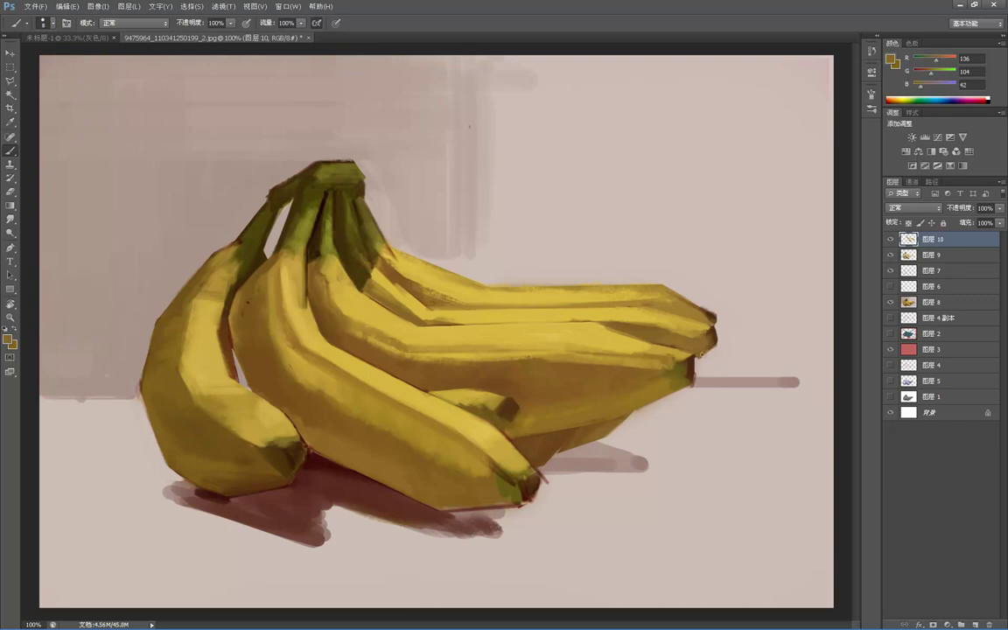
{"action": "left_click", "coordinate": [706, 353], "text": "alt"}
{"action": "left_click_drag", "start_coordinate": [721, 341], "coordinate": [702, 356]}
- Rework the shaded side of the narrow rear banana at its bend with sampled ochre and brown
{"action": "key", "text": "z"}
{"action": "left_click", "coordinate": [731, 328], "text": "alt"}
{"action": "left_click", "coordinate": [704, 293], "text": "alt"}
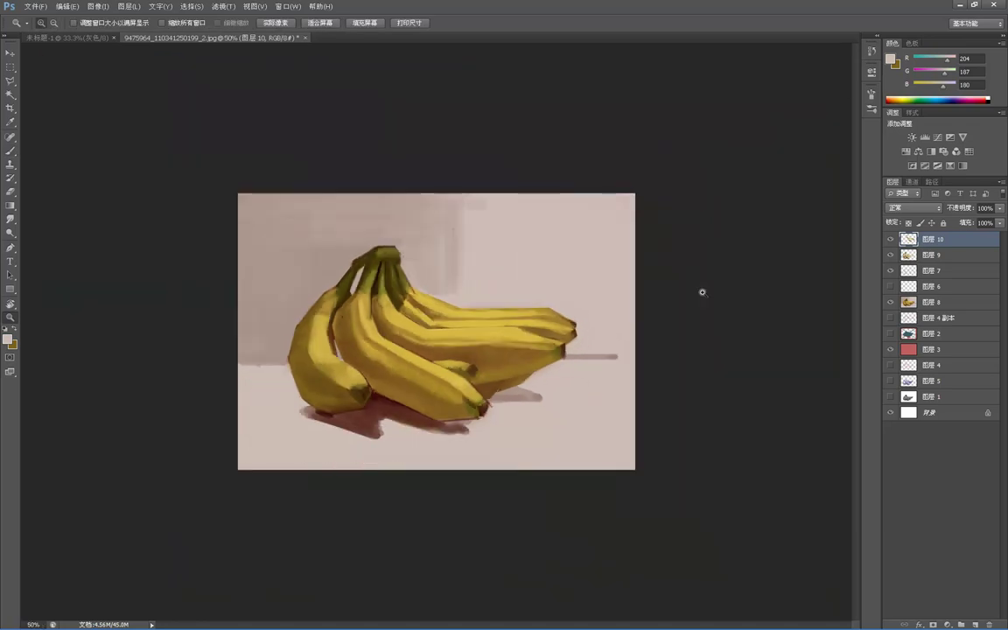
{"action": "left_click", "coordinate": [461, 289]}
{"action": "left_click", "coordinate": [428, 300]}
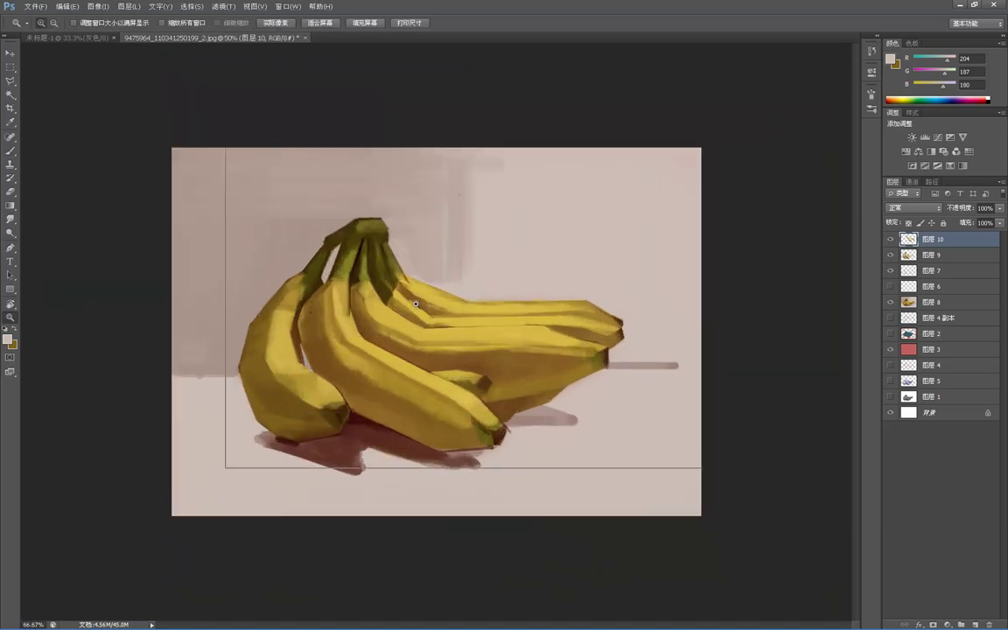
{"action": "left_click", "coordinate": [407, 313]}
{"action": "key", "text": "b"}
{"action": "left_click", "coordinate": [432, 334], "text": "alt"}
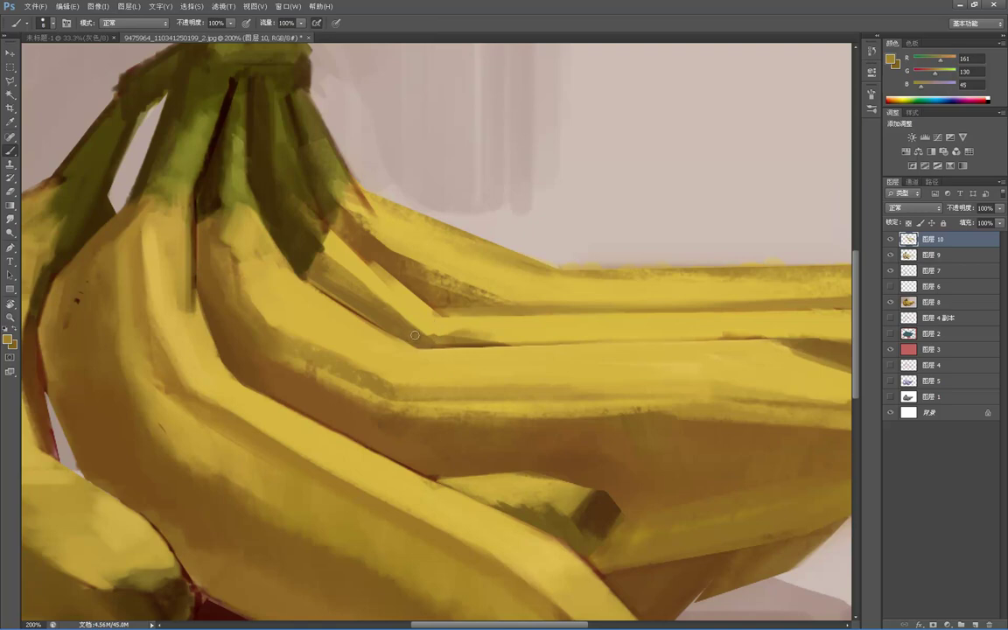
{"action": "left_click", "coordinate": [428, 328], "text": "alt"}
{"action": "mouse_move", "coordinate": [330, 291]}
{"action": "left_mouse_down"}
{"action": "mouse_move", "coordinate": [381, 321]}
{"action": "mouse_move", "coordinate": [358, 312]}
{"action": "mouse_move", "coordinate": [357, 290]}
{"action": "left_mouse_up"}
{"action": "left_click", "coordinate": [423, 339], "text": "alt"}
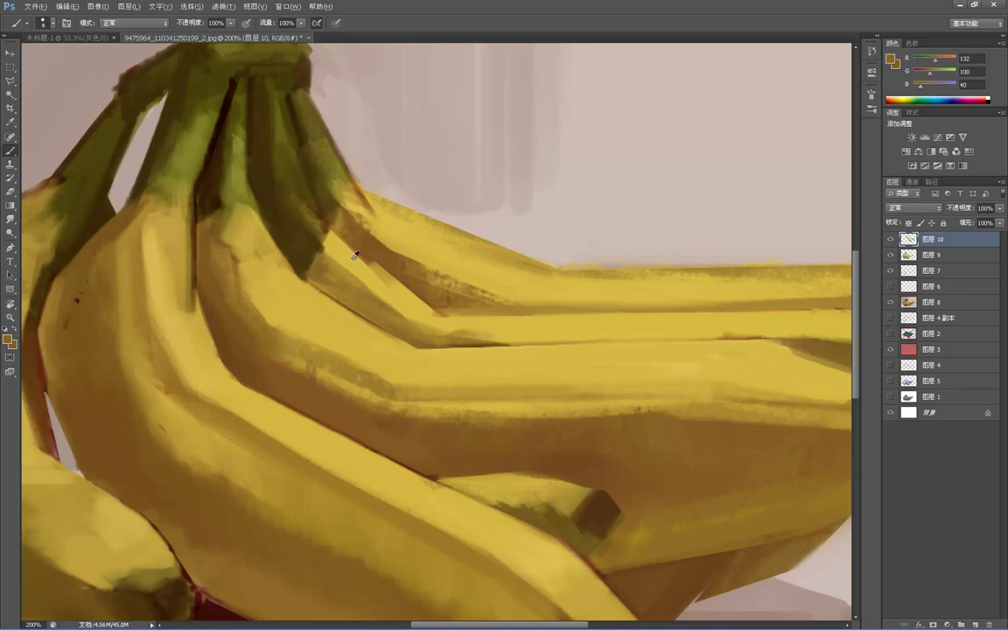
- Extend the light plane of the narrow rear banana from stem to bend with sampled yellow and ochre
{"action": "left_click", "coordinate": [307, 231], "text": "alt"}
{"action": "left_click_drag", "start_coordinate": [320, 252], "coordinate": [369, 287]}
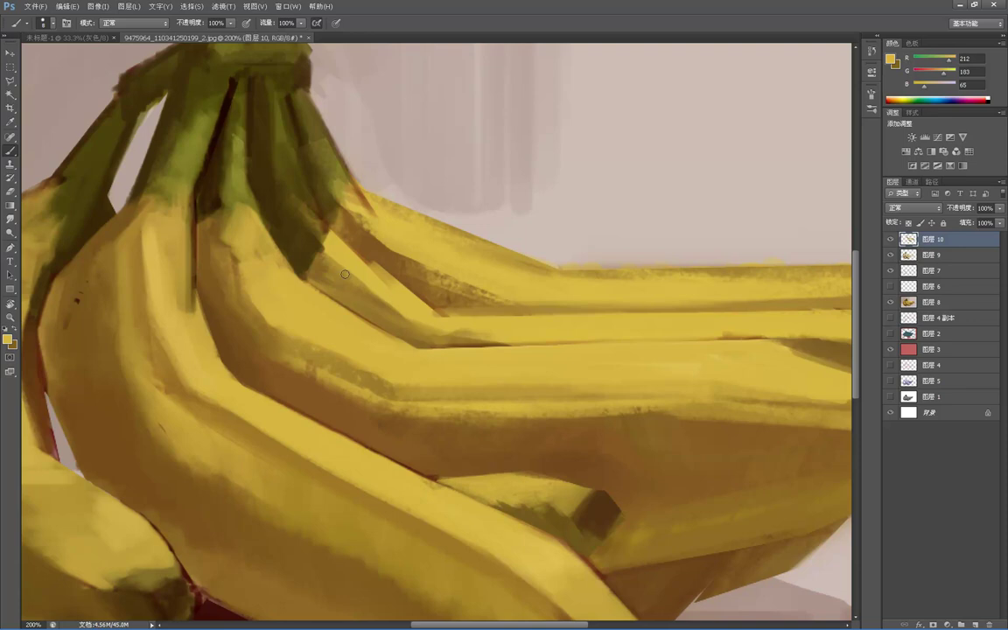
{"action": "mouse_move", "coordinate": [320, 248]}
{"action": "left_mouse_down"}
{"action": "mouse_move", "coordinate": [383, 309]}
{"action": "mouse_move", "coordinate": [423, 332]}
{"action": "mouse_move", "coordinate": [395, 298]}
{"action": "mouse_move", "coordinate": [332, 276]}
{"action": "mouse_move", "coordinate": [438, 337]}
{"action": "mouse_move", "coordinate": [340, 286]}
{"action": "mouse_move", "coordinate": [425, 334]}
{"action": "left_mouse_up"}
{"action": "left_click", "coordinate": [393, 303], "text": "alt"}
{"action": "left_click", "coordinate": [298, 236], "text": "alt"}
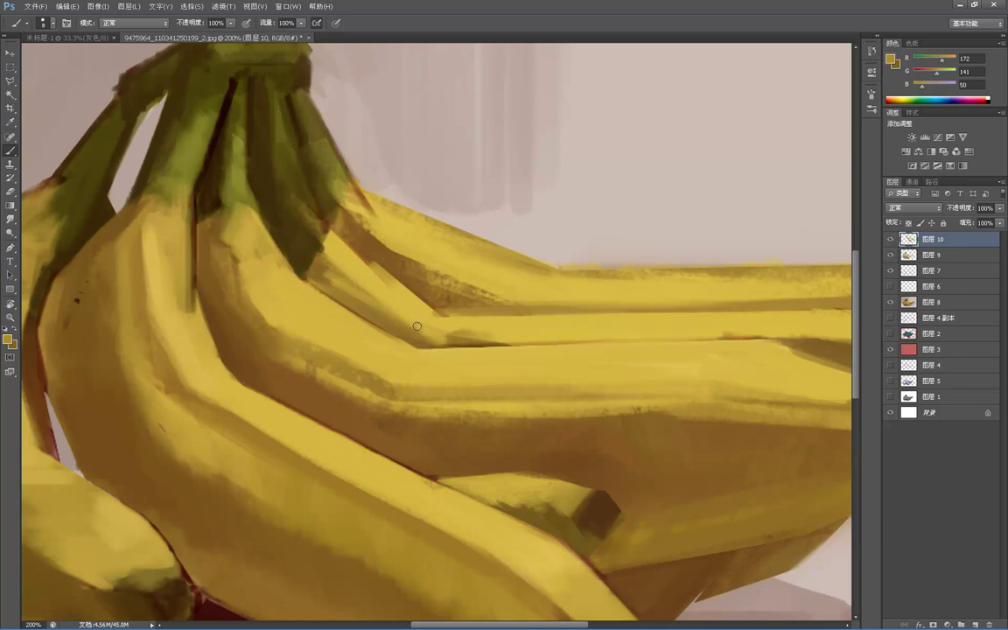
{"action": "left_click", "coordinate": [323, 254], "text": "alt"}
{"action": "left_click_drag", "start_coordinate": [437, 337], "coordinate": [307, 263]}
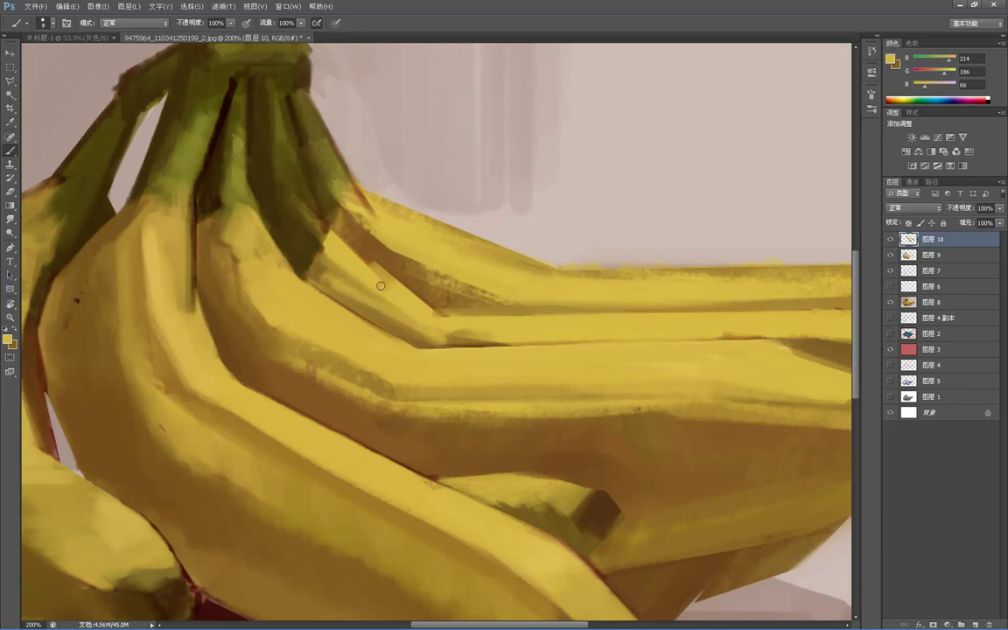
- Compare the narrow rear banana's new shading with the rest of the bunch at reduced size
{"action": "key", "text": "z"}
{"action": "left_click", "coordinate": [432, 300], "text": "alt"}
{"action": "left_click", "coordinate": [441, 305], "text": "alt"}
{"action": "left_click", "coordinate": [450, 304], "text": "alt"}
{"action": "left_click", "coordinate": [404, 210], "text": "alt"}
{"action": "left_click", "coordinate": [437, 308]}
{"action": "left_click", "coordinate": [420, 302]}
{"action": "left_click", "coordinate": [417, 298]}
{"action": "left_click", "coordinate": [413, 294]}
- Smooth the narrow rear banana's upper edge into a continuous curve with repeated strokes of sampled yellow
{"action": "key", "text": "b"}
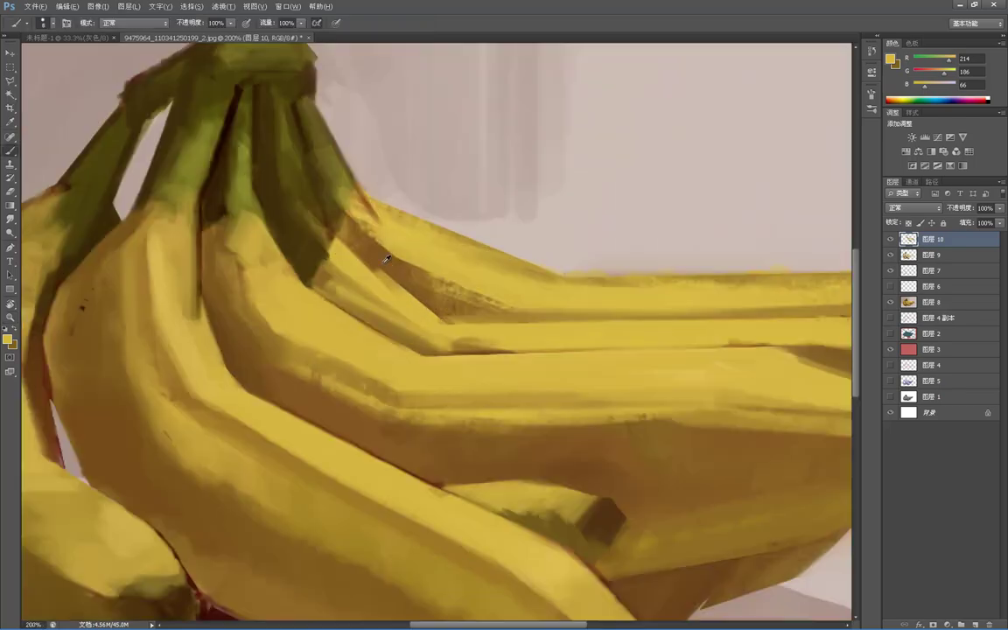
{"action": "left_click", "coordinate": [342, 257], "text": "alt"}
{"action": "left_click_drag", "start_coordinate": [368, 273], "coordinate": [407, 303]}
{"action": "left_click_drag", "start_coordinate": [339, 249], "coordinate": [405, 296]}
{"action": "left_click_drag", "start_coordinate": [341, 244], "coordinate": [382, 278]}
{"action": "left_click_drag", "start_coordinate": [433, 313], "coordinate": [468, 324]}
{"action": "mouse_move", "coordinate": [389, 293]}
{"action": "left_mouse_down"}
{"action": "mouse_move", "coordinate": [501, 335]}
{"action": "mouse_move", "coordinate": [375, 280]}
{"action": "mouse_move", "coordinate": [491, 330]}
{"action": "left_mouse_up"}
{"action": "left_click_drag", "start_coordinate": [367, 272], "coordinate": [489, 325]}
- Deepen the shadow at the base of the uppermost rear banana, beside the stems, with sampled brown
{"action": "key", "text": "z"}
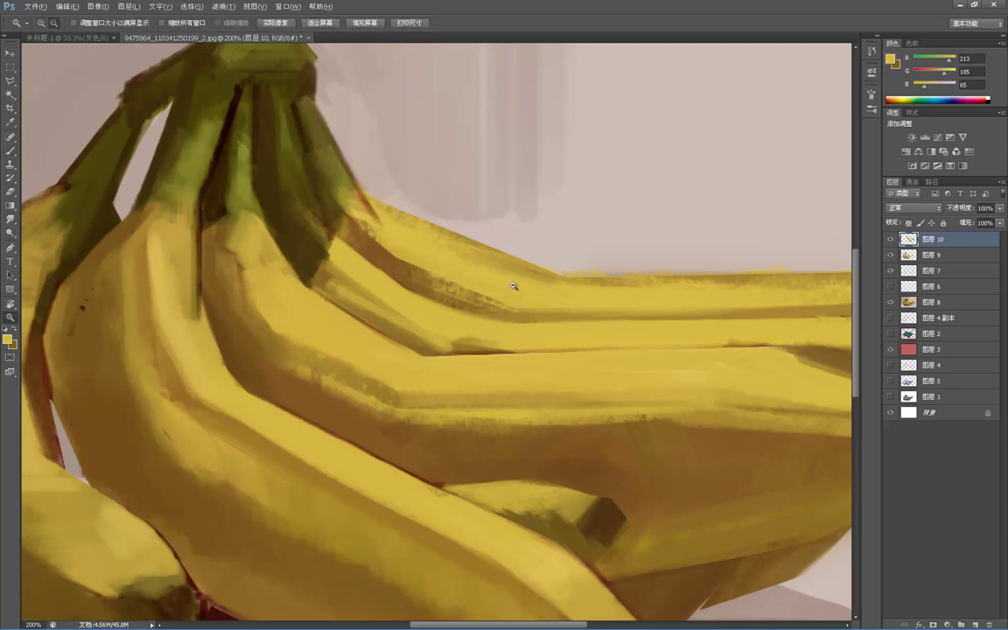
{"action": "left_click", "coordinate": [512, 290], "text": "alt"}
{"action": "left_click", "coordinate": [515, 293], "text": "alt"}
{"action": "left_click", "coordinate": [446, 287], "text": "alt"}
{"action": "left_click", "coordinate": [410, 301]}
{"action": "left_click", "coordinate": [411, 301]}
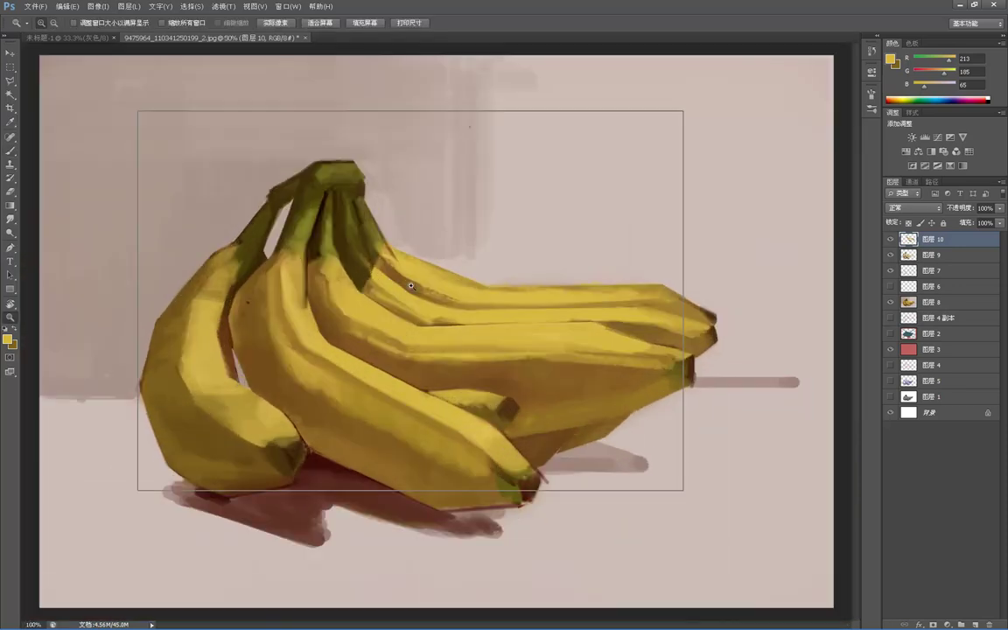
{"action": "left_click", "coordinate": [411, 301]}
{"action": "key", "text": "b"}
{"action": "left_click", "coordinate": [385, 253], "text": "alt"}
{"action": "left_click_drag", "start_coordinate": [338, 229], "coordinate": [362, 249]}
- Review the whole banana painting at reduced size
{"action": "key", "text": "z"}
{"action": "left_click", "coordinate": [401, 232], "text": "alt"}
{"action": "left_click", "coordinate": [406, 232], "text": "alt"}
{"action": "left_click", "coordinate": [466, 222], "text": "alt"}
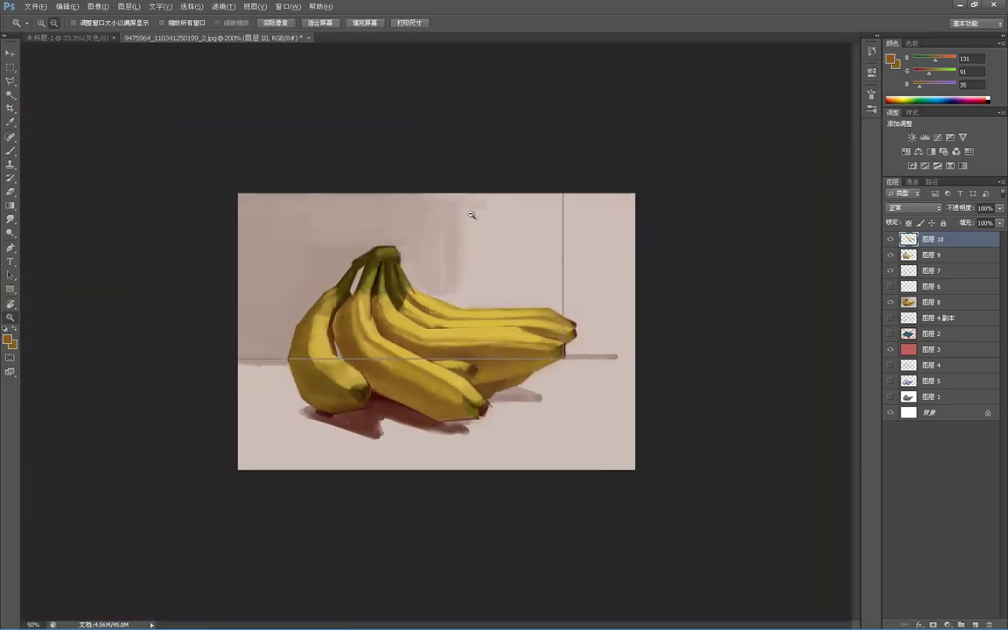
{"action": "left_click", "coordinate": [473, 217], "text": "alt"}
{"action": "left_click", "coordinate": [532, 30], "text": "alt"}
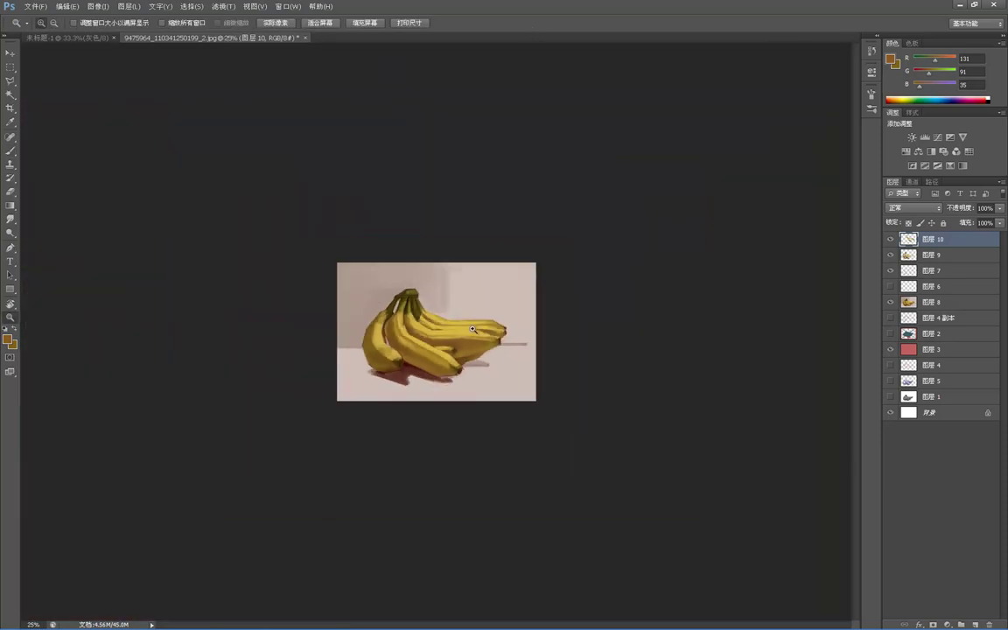
- Clean up the outer edge of the leftmost banana's stem with a stroke of sampled olive green
{"action": "key", "text": "ctrl+1"}
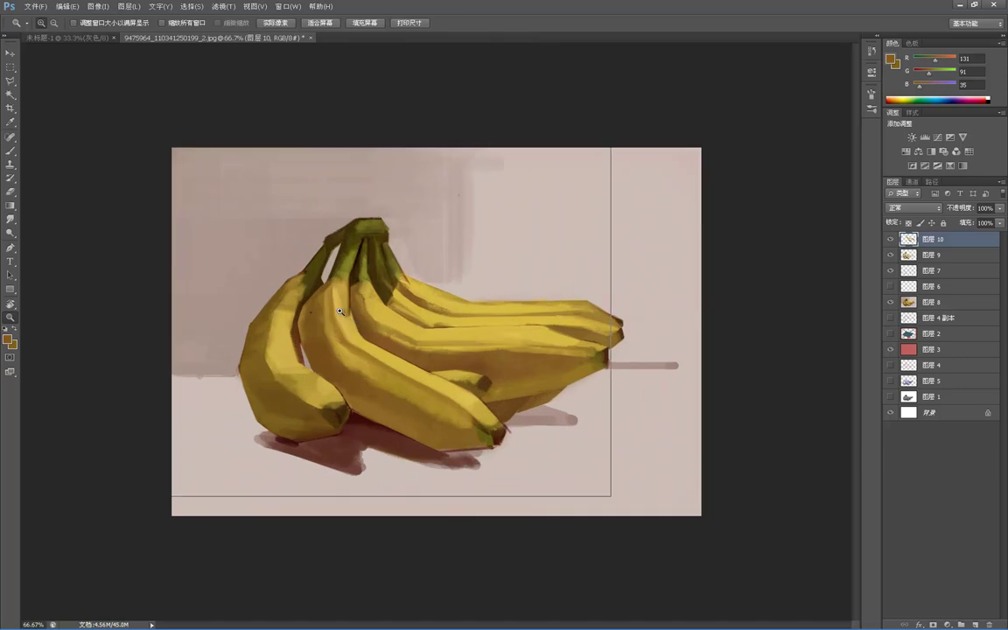
{"action": "key", "text": "ctrl+space"}
{"action": "left_click_drag", "start_coordinate": [42, 72], "coordinate": [484, 383]}
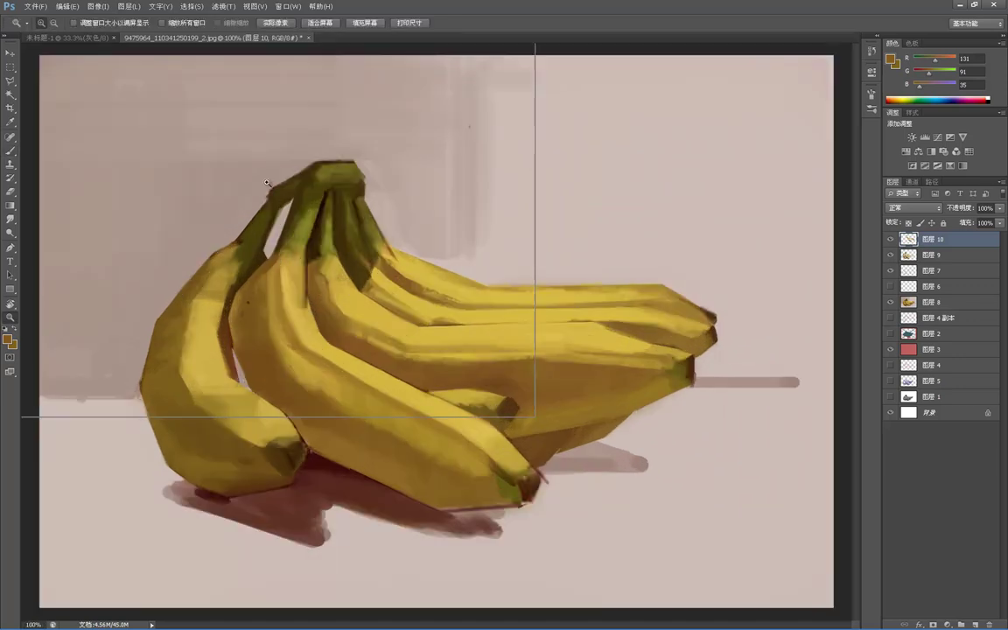
{"action": "left_click_drag", "start_coordinate": [395, 193], "coordinate": [413, 201]}
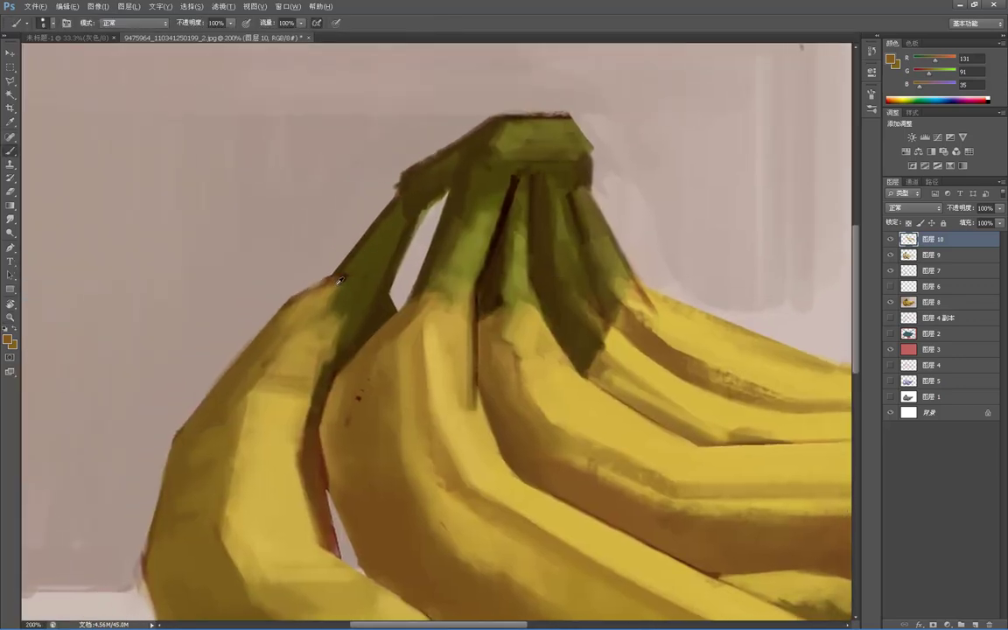
{"action": "left_click", "coordinate": [479, 229], "text": "alt"}
{"action": "left_click_drag", "start_coordinate": [334, 280], "coordinate": [402, 199]}
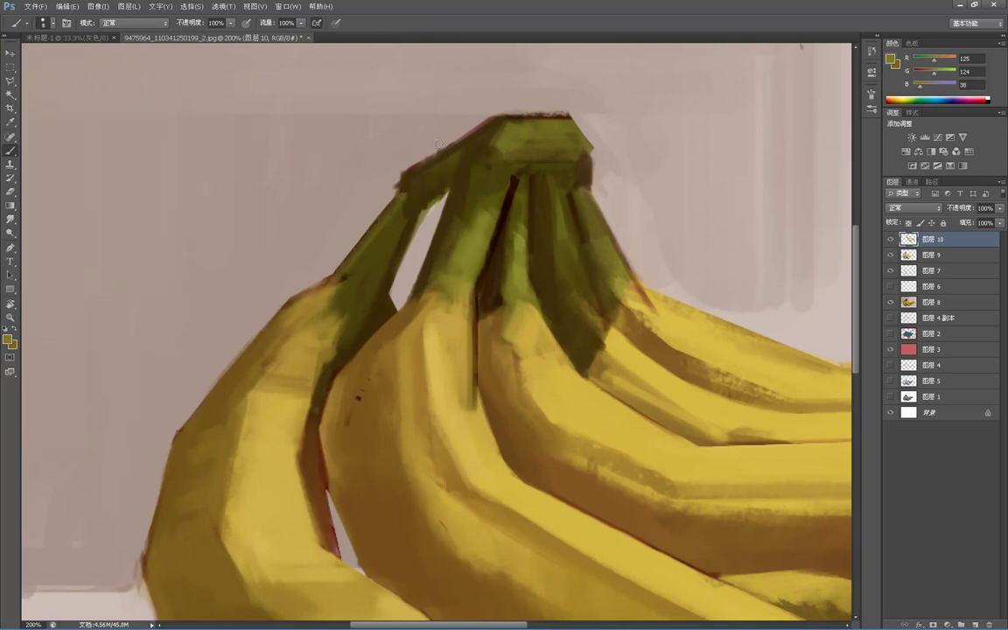
- Sharpen the leftmost stem's bend against the wall with alternating sampled dark green and background tones
{"action": "left_click", "coordinate": [383, 230], "text": "alt"}
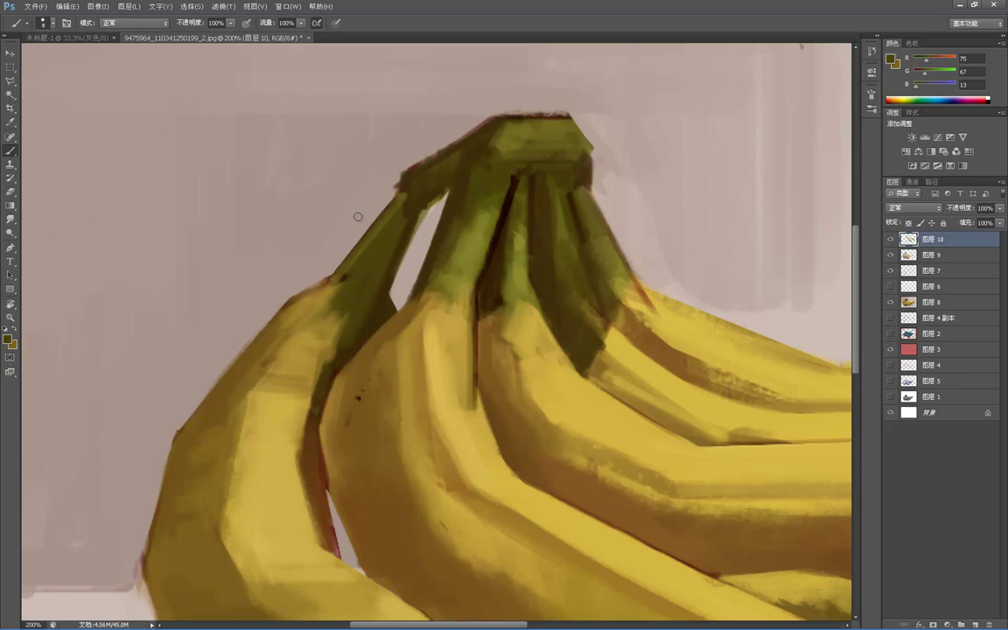
{"action": "left_click", "coordinate": [361, 153], "text": "alt"}
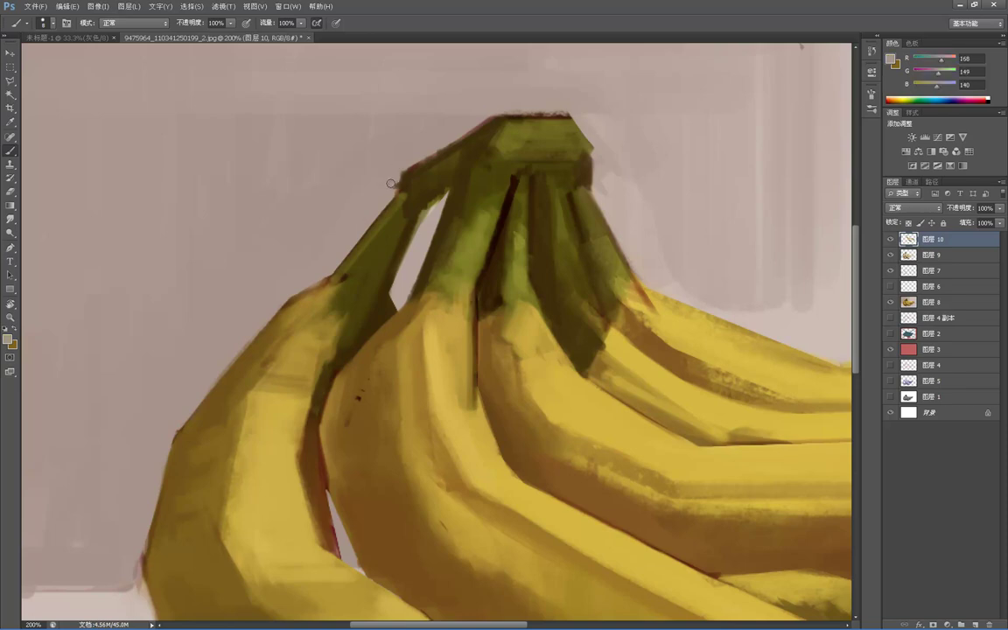
{"action": "left_click", "coordinate": [419, 157], "text": "alt"}
{"action": "left_click", "coordinate": [512, 167], "text": "alt"}
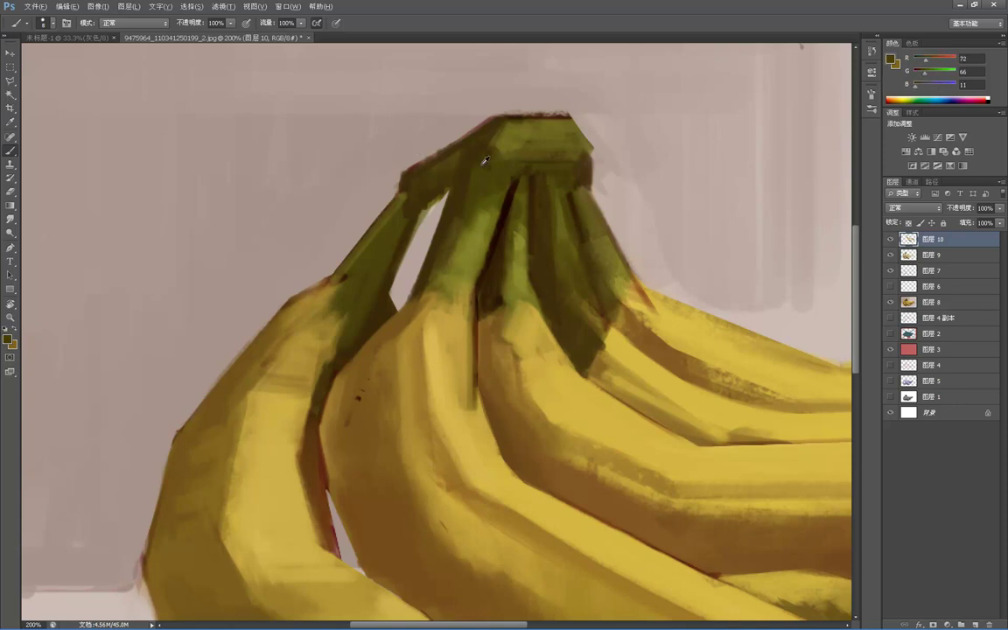
{"action": "left_click", "coordinate": [388, 213], "text": "alt"}
{"action": "left_click", "coordinate": [395, 204], "text": "alt"}
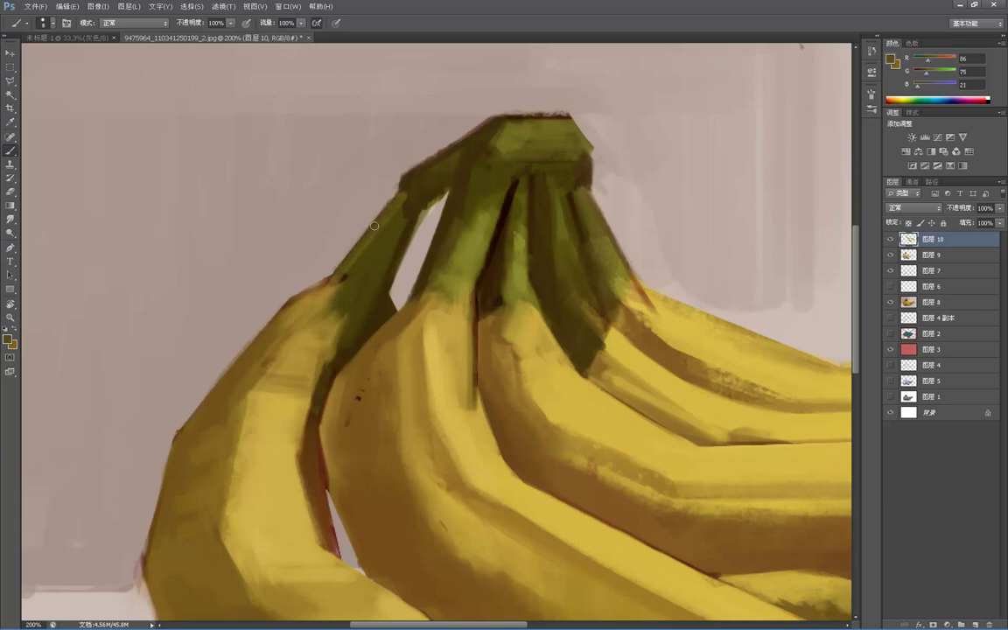
{"action": "left_click", "coordinate": [363, 167], "text": "alt"}
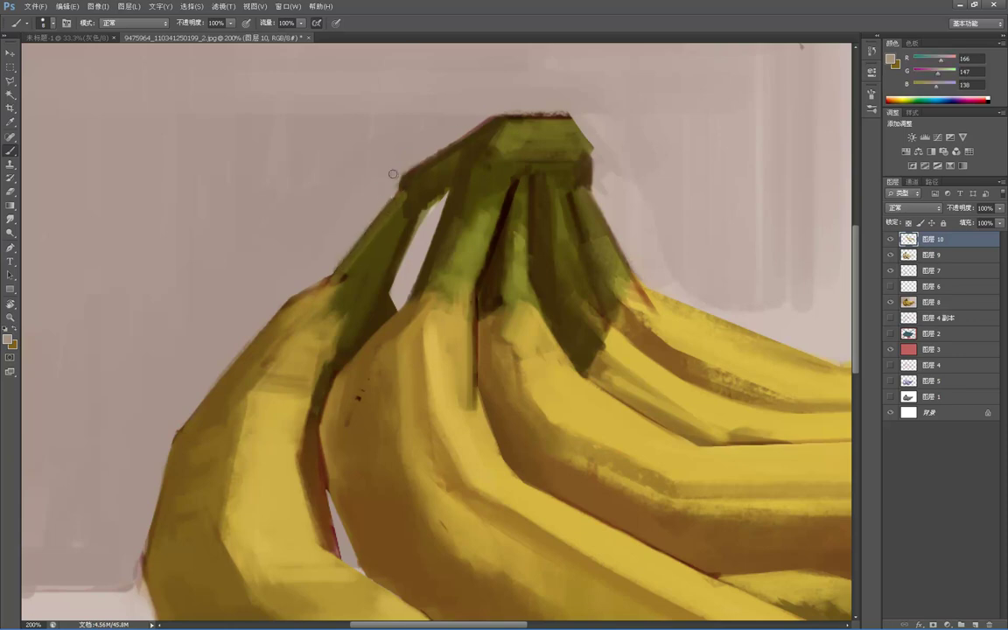
{"action": "left_click", "coordinate": [403, 166], "text": "alt"}
{"action": "left_click", "coordinate": [376, 203], "text": "alt"}
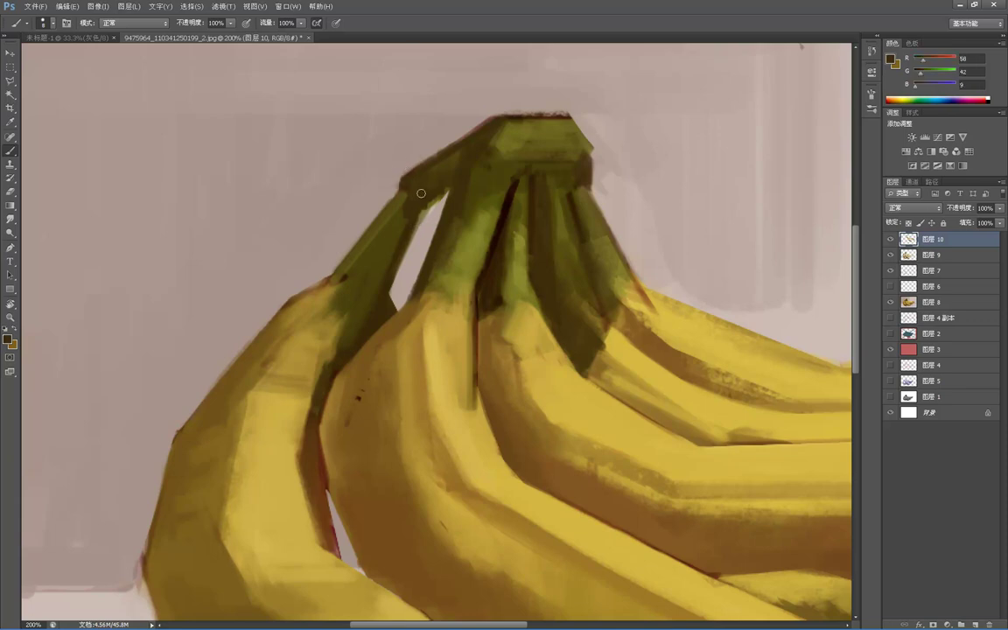
- Darken the underside of the leftmost stem at the upper end of the gap with dark brown strokes
{"action": "left_click_drag", "start_coordinate": [444, 187], "coordinate": [415, 222]}
{"action": "left_click_drag", "start_coordinate": [447, 190], "coordinate": [415, 228]}
{"action": "mouse_move", "coordinate": [449, 189]}
{"action": "left_mouse_down"}
{"action": "mouse_move", "coordinate": [414, 233]}
{"action": "mouse_move", "coordinate": [436, 191]}
{"action": "mouse_move", "coordinate": [429, 216]}
{"action": "left_mouse_up"}
{"action": "left_click", "coordinate": [415, 216], "text": "alt"}
{"action": "key", "text": "z"}
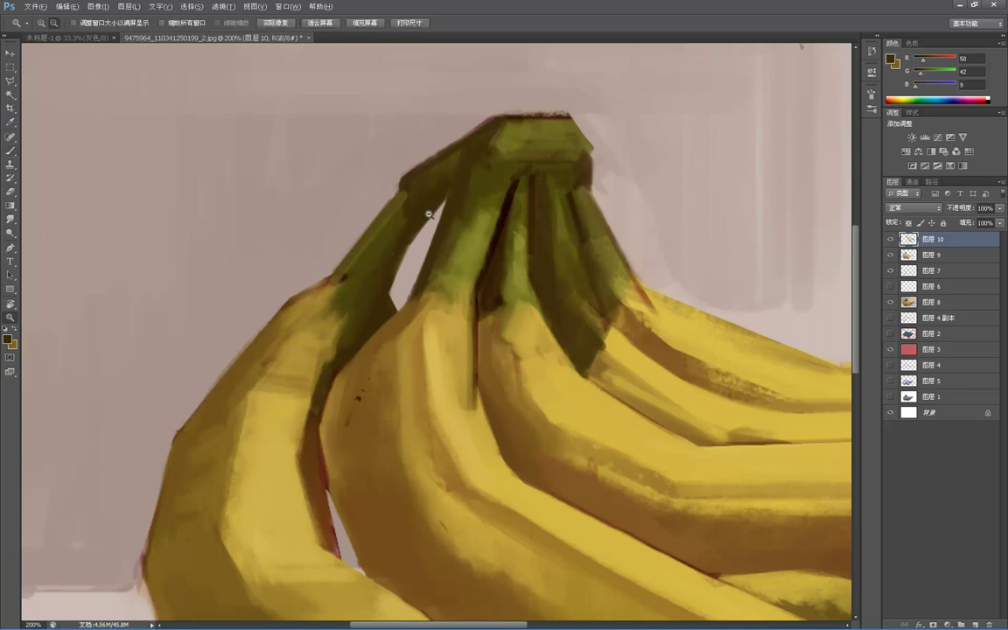
{"action": "left_click", "coordinate": [432, 183], "text": "alt"}
{"action": "left_click", "coordinate": [400, 98], "text": "alt"}
{"action": "left_click", "coordinate": [396, 98], "text": "alt"}
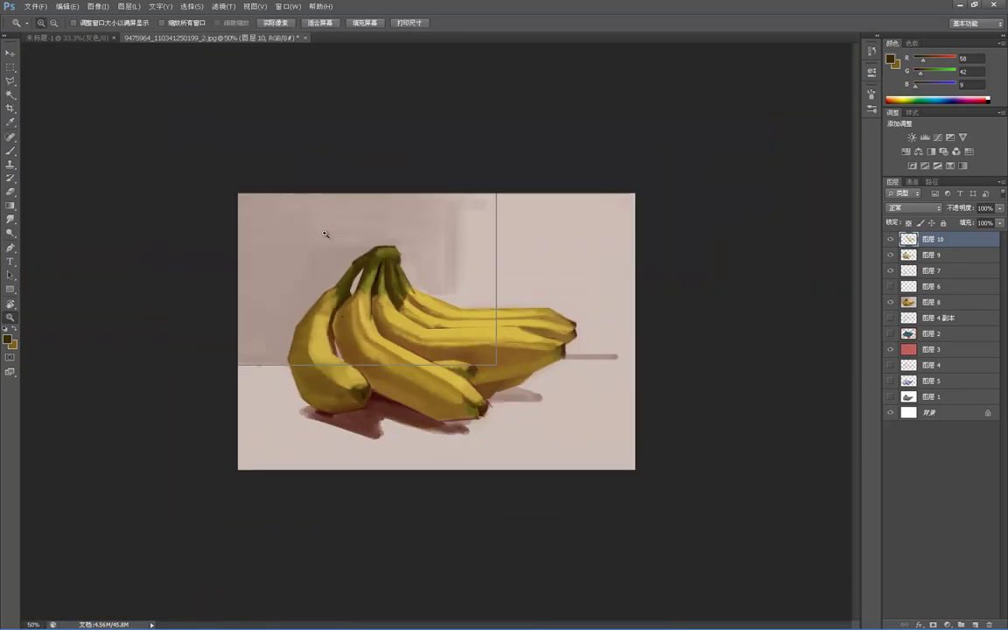
- Refine the green shading along the leftmost stem down to the banana's shoulder with sampled olive tones
{"action": "left_click", "coordinate": [327, 237]}
{"action": "left_click", "coordinate": [327, 236]}
{"action": "left_click", "coordinate": [321, 236]}
{"action": "key", "text": "b"}
{"action": "left_click", "coordinate": [275, 219], "text": "alt"}
{"action": "left_click_drag", "start_coordinate": [224, 214], "coordinate": [407, 254]}
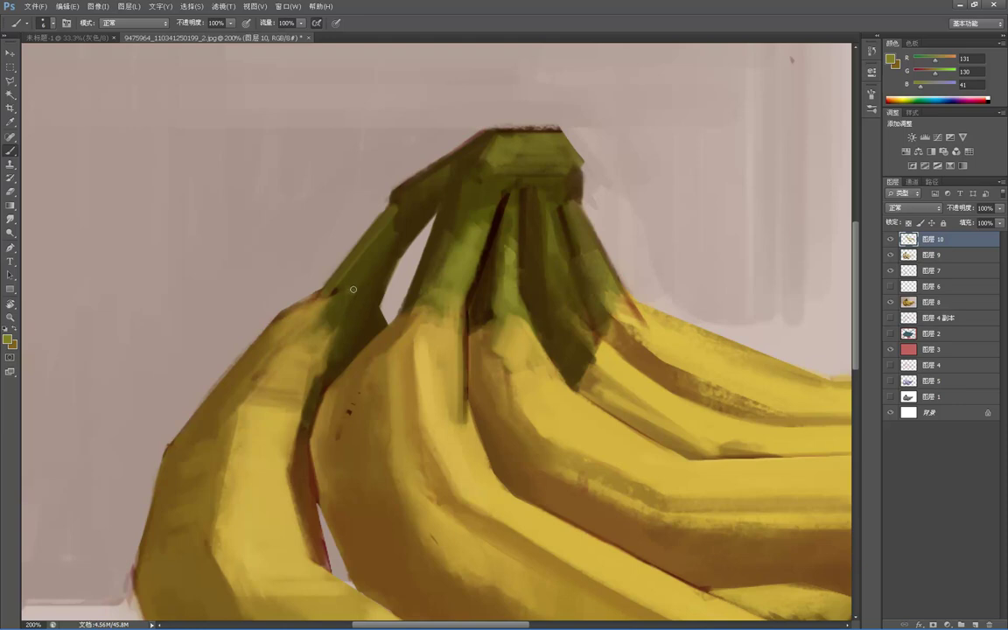
{"action": "left_click", "coordinate": [351, 289], "text": "alt"}
{"action": "key", "text": "z"}
{"action": "left_click", "coordinate": [415, 205], "text": "alt"}
{"action": "left_click", "coordinate": [419, 175], "text": "alt"}
{"action": "left_click", "coordinate": [420, 159], "text": "alt"}
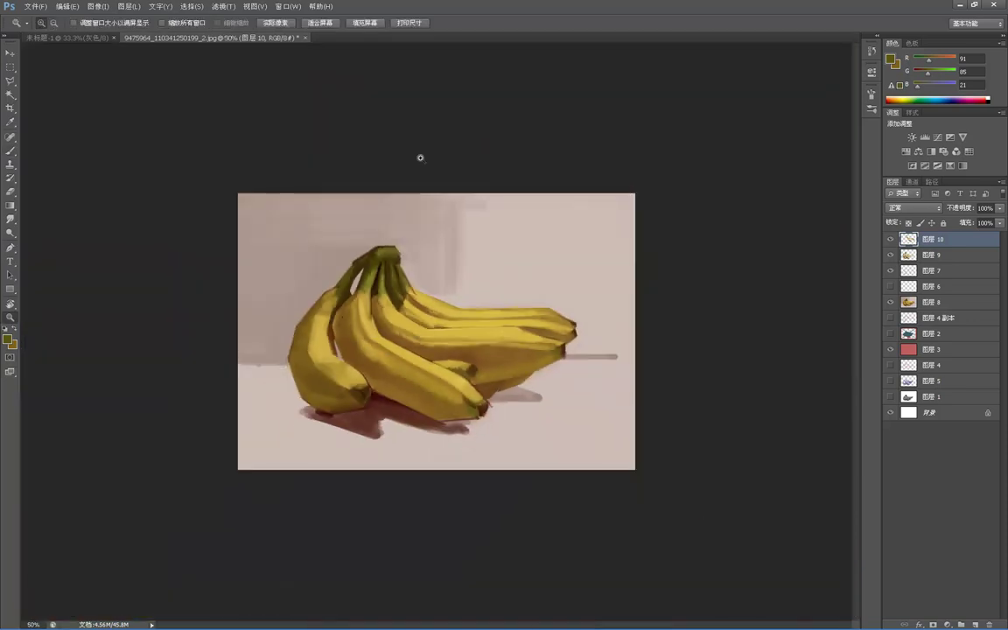
- Blend the leftmost banana's shoulder below the stem into its lit face with sampled yellow
{"action": "left_click", "coordinate": [300, 268]}
{"action": "left_click", "coordinate": [300, 268]}
{"action": "left_click", "coordinate": [300, 267]}
{"action": "key", "text": "b"}
{"action": "left_click", "coordinate": [124, 254], "text": "alt"}
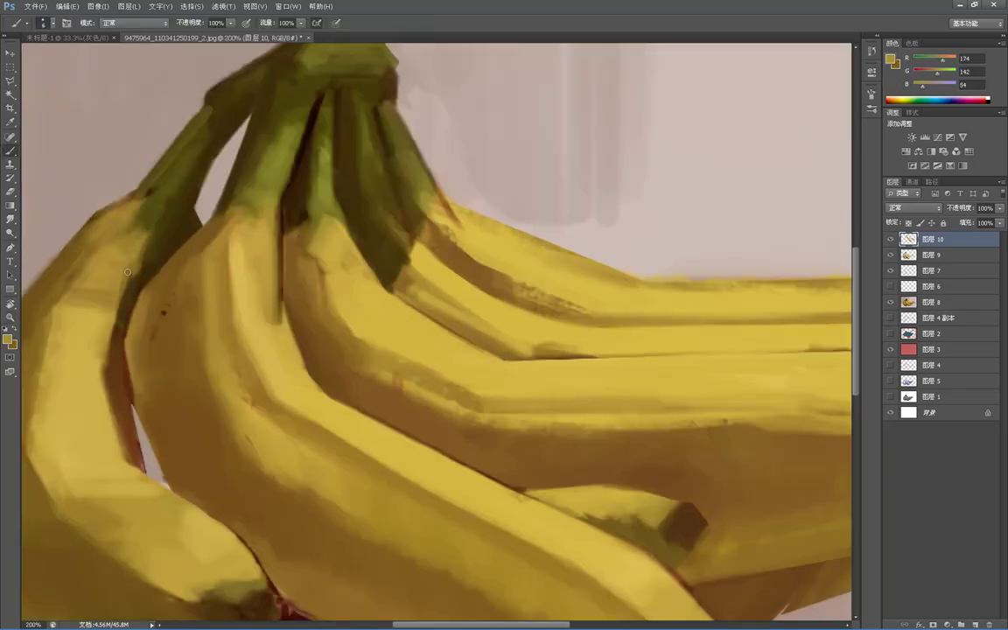
{"action": "left_click_drag", "start_coordinate": [133, 224], "coordinate": [235, 202]}
{"action": "left_click", "coordinate": [218, 229], "text": "alt"}
{"action": "left_click", "coordinate": [209, 259], "text": "alt"}
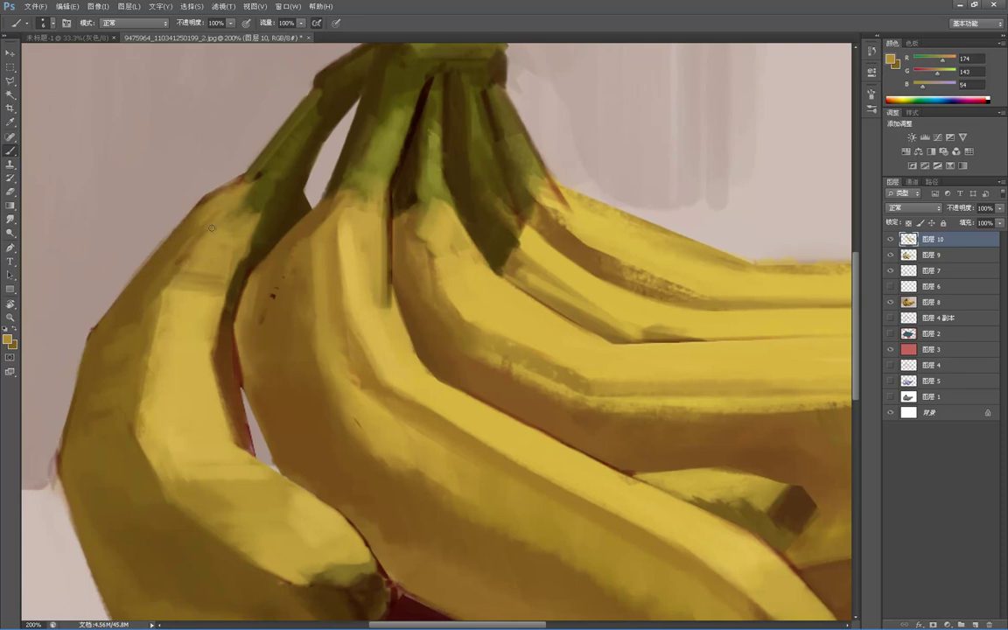
{"action": "mouse_move", "coordinate": [203, 231]}
{"action": "left_mouse_down"}
{"action": "mouse_move", "coordinate": [176, 273]}
{"action": "mouse_move", "coordinate": [197, 198]}
{"action": "left_mouse_up"}
{"action": "key", "text": "z"}
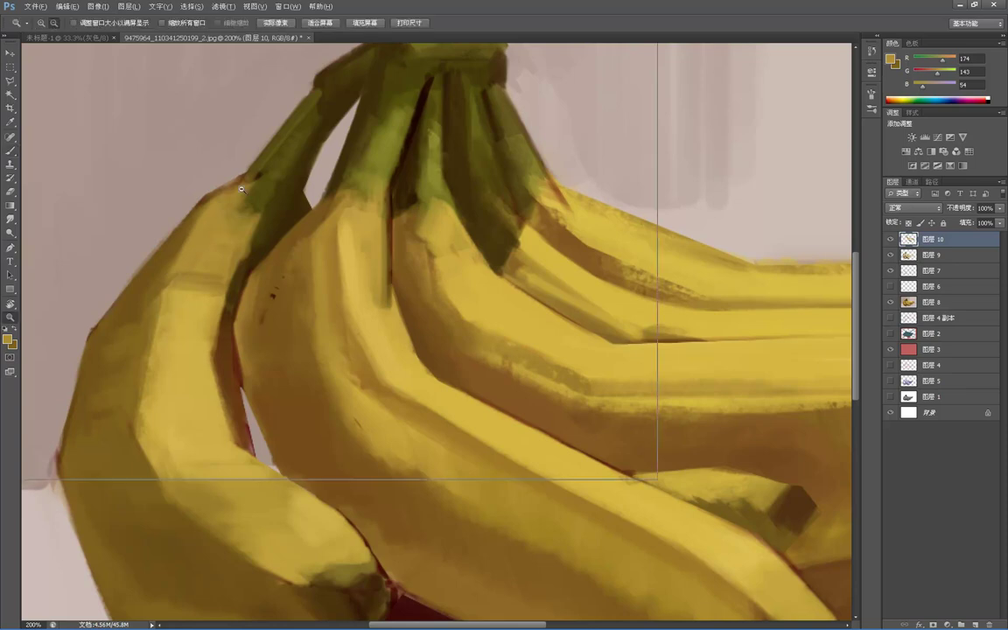
{"action": "left_click", "coordinate": [234, 189], "text": "alt"}
{"action": "left_click", "coordinate": [234, 189], "text": "alt"}
- Even out the upper part of the leftmost banana's lit face with another sampled yellow tone
{"action": "left_click", "coordinate": [308, 304]}
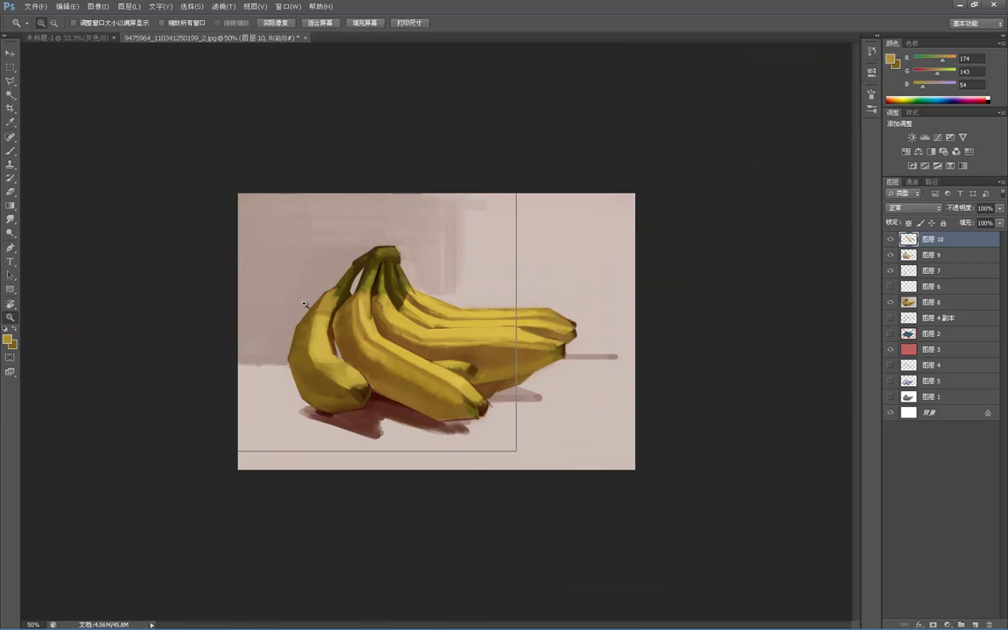
{"action": "left_click", "coordinate": [284, 294]}
{"action": "key", "text": "b"}
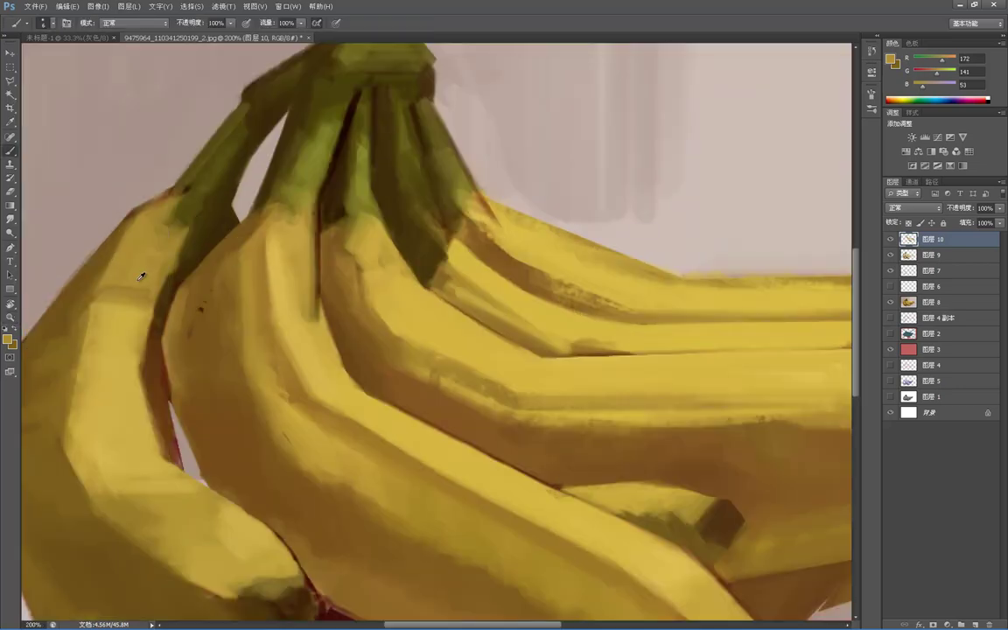
{"action": "left_click", "coordinate": [128, 280], "text": "alt"}
{"action": "key", "text": "z"}
{"action": "left_click", "coordinate": [160, 224], "text": "alt"}
{"action": "left_click", "coordinate": [183, 140], "text": "alt"}
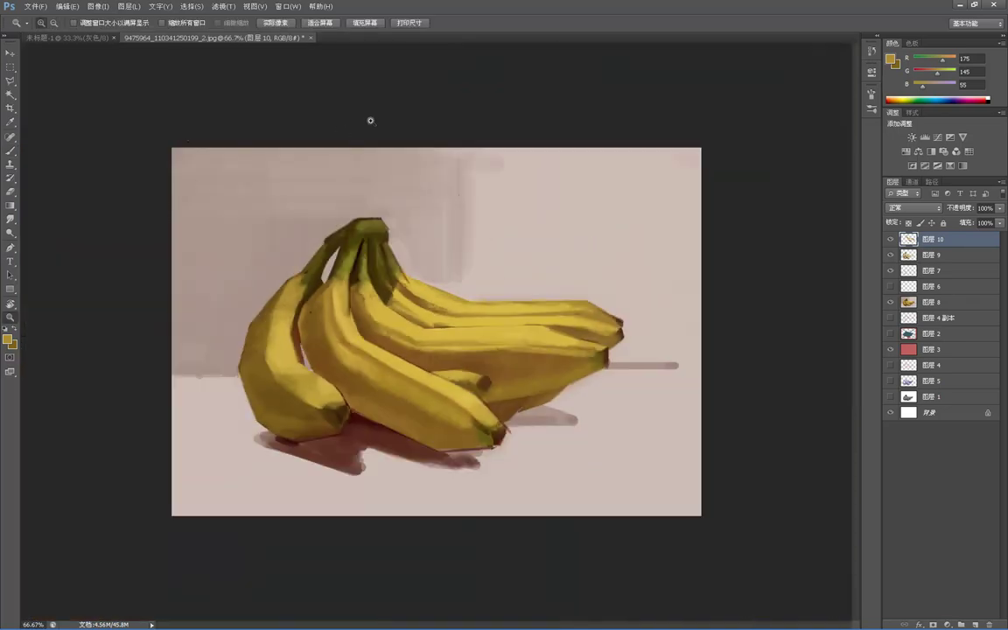
- Clean the leftmost banana's outer contour against the wall with sampled wall colour and shadow brown
{"action": "left_click_drag", "start_coordinate": [284, 307], "coordinate": [230, 324]}
{"action": "left_click_drag", "start_coordinate": [181, 288], "coordinate": [332, 238]}
{"action": "key", "text": "b"}
{"action": "left_click", "coordinate": [317, 239], "text": "alt"}
{"action": "left_click", "coordinate": [235, 264], "text": "alt"}
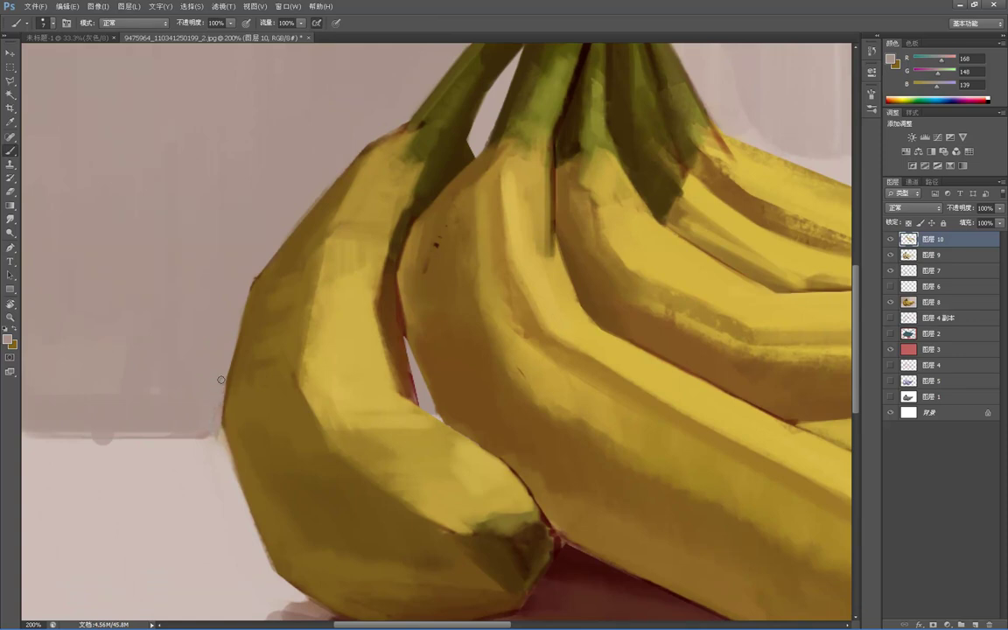
{"action": "left_click", "coordinate": [235, 369], "text": "alt"}
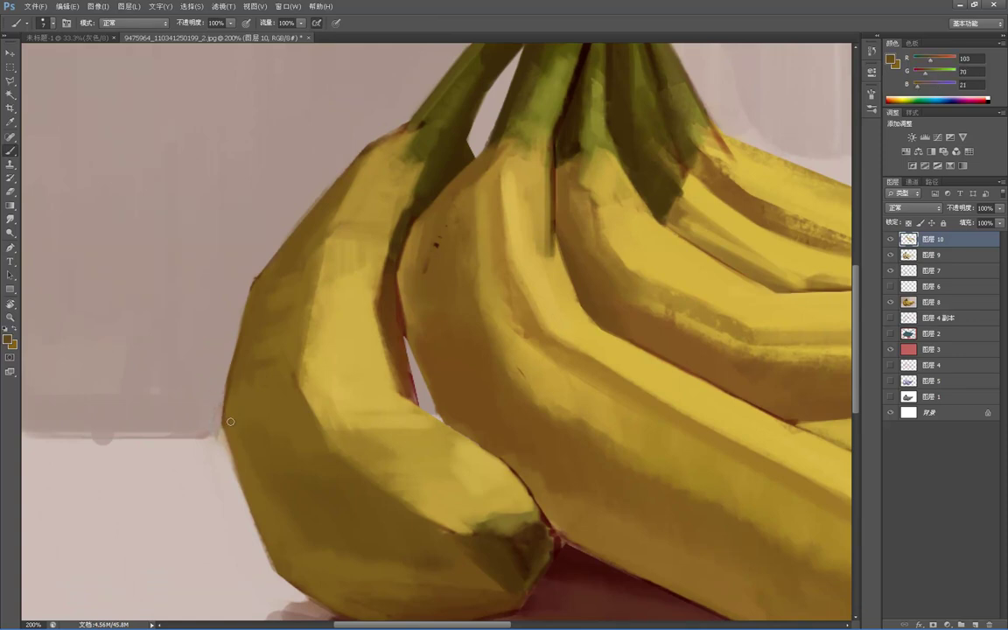
{"action": "left_click", "coordinate": [230, 382], "text": "alt"}
- Smooth the leftmost banana's outer edge where the wall meets the table, using brown and sampled table colour
{"action": "scroll", "coordinate": [254, 373], "scroll_direction": "down", "scroll_amount": 2}
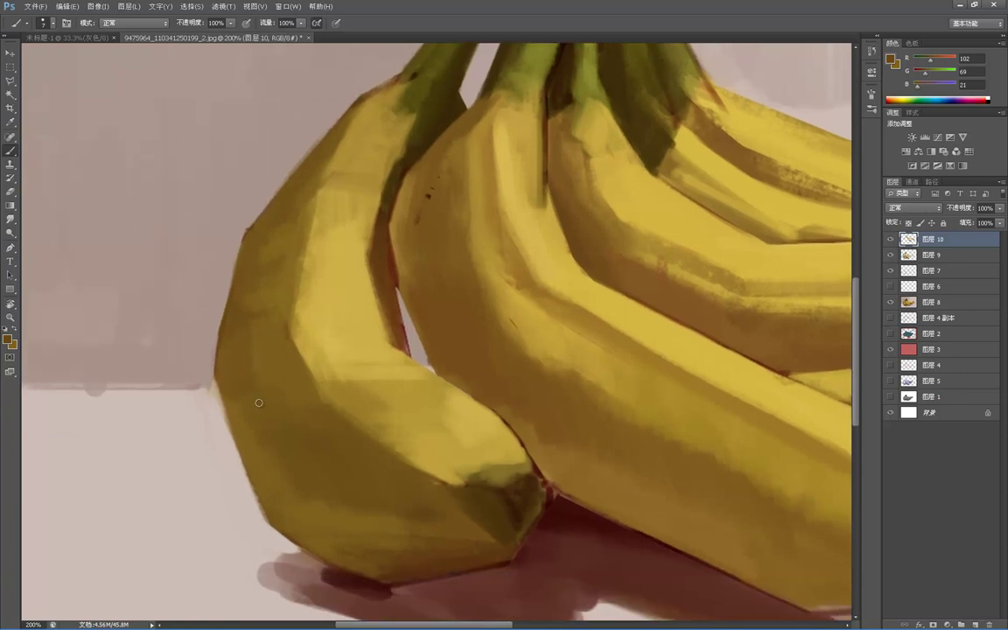
{"action": "left_click_drag", "start_coordinate": [222, 380], "coordinate": [215, 371]}
{"action": "left_click", "coordinate": [194, 362], "text": "alt"}
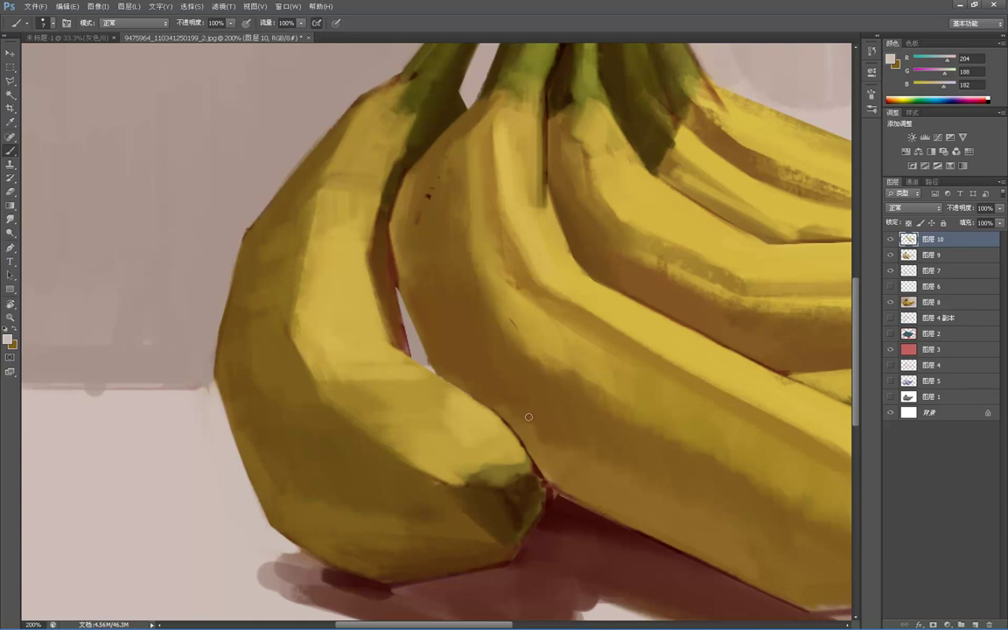
- Repaint the leftmost banana's tip with sampled dark brown and a lighter green patch on its upper side
{"action": "left_click", "coordinate": [532, 475], "text": "alt"}
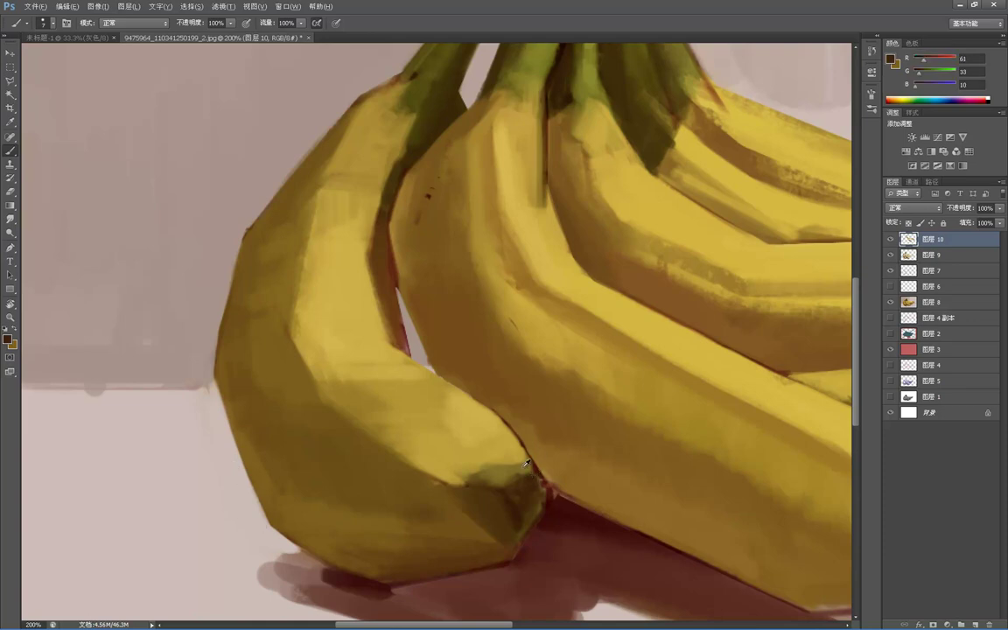
{"action": "left_click", "coordinate": [514, 500], "text": "alt"}
{"action": "left_click", "coordinate": [469, 229], "text": "alt"}
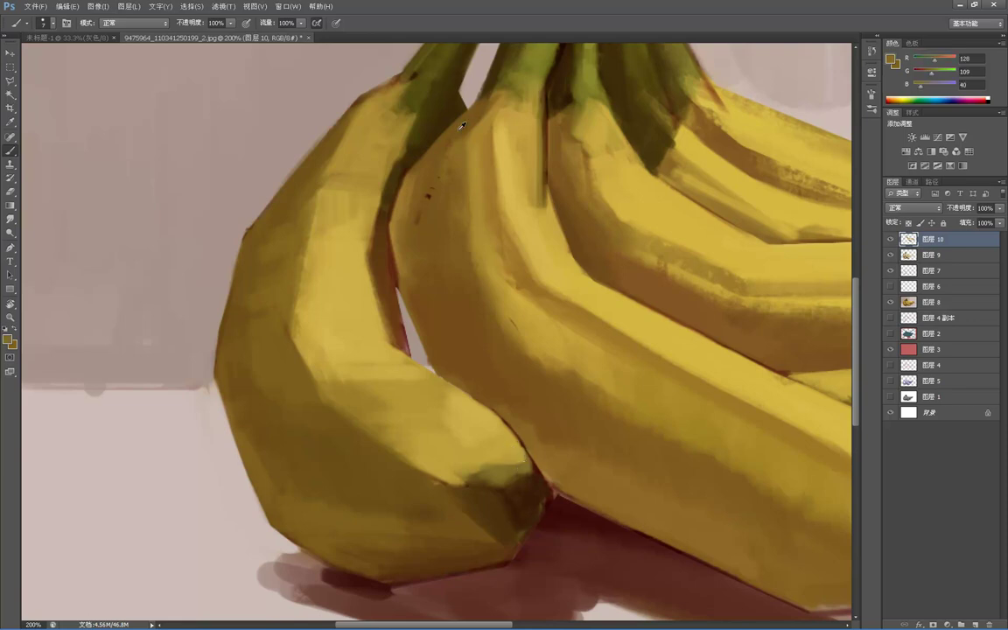
{"action": "left_click", "coordinate": [533, 82], "text": "alt"}
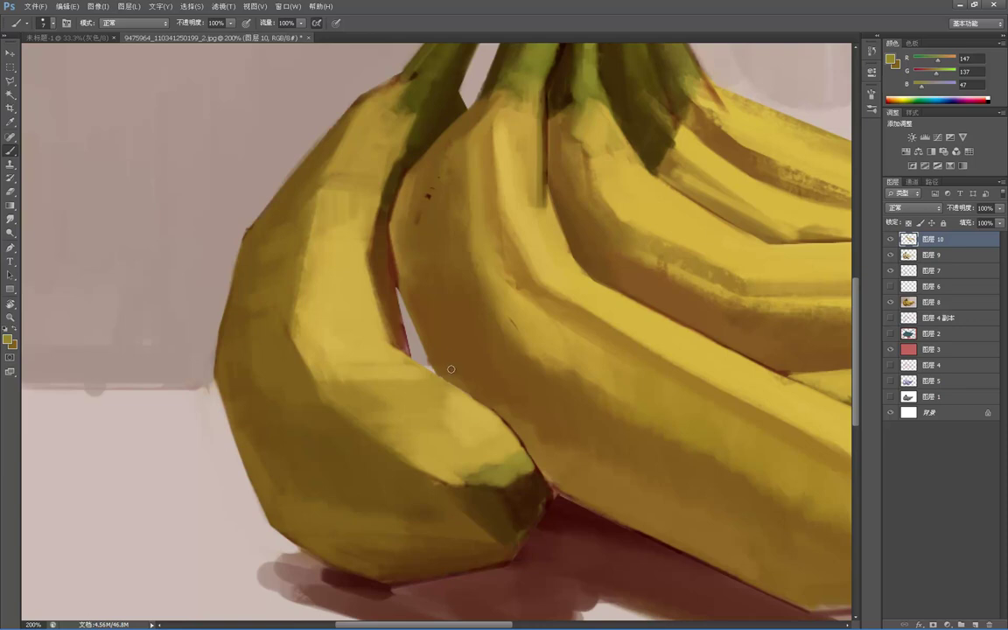
- Tidy the edges of the narrow gap between the two front bananas with sampled browns and background colour
{"action": "left_click", "coordinate": [430, 336], "text": "alt"}
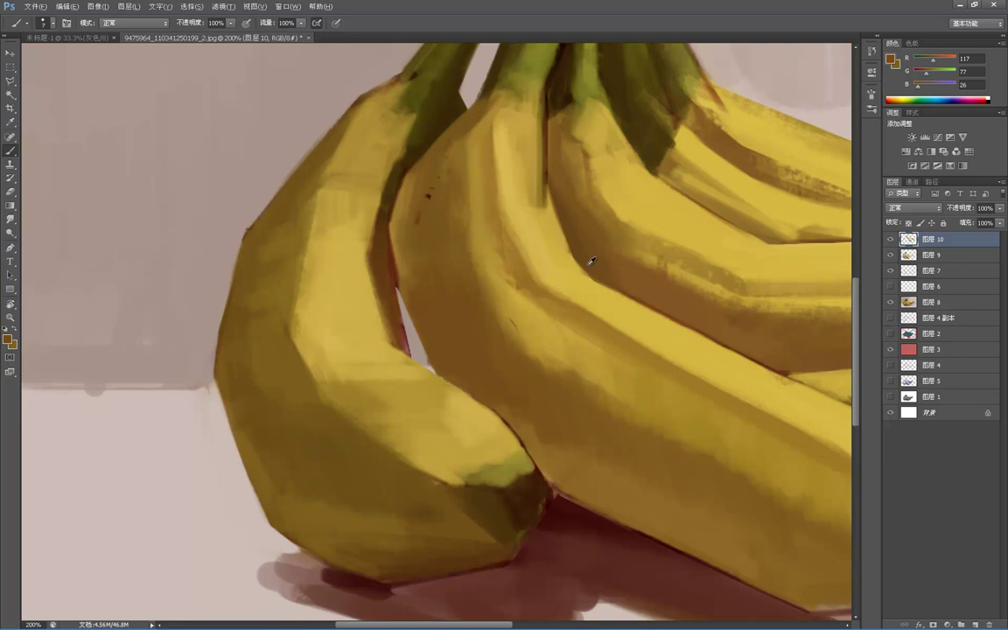
{"action": "left_click", "coordinate": [383, 228], "text": "alt"}
{"action": "left_click_drag", "start_coordinate": [437, 371], "coordinate": [463, 387]}
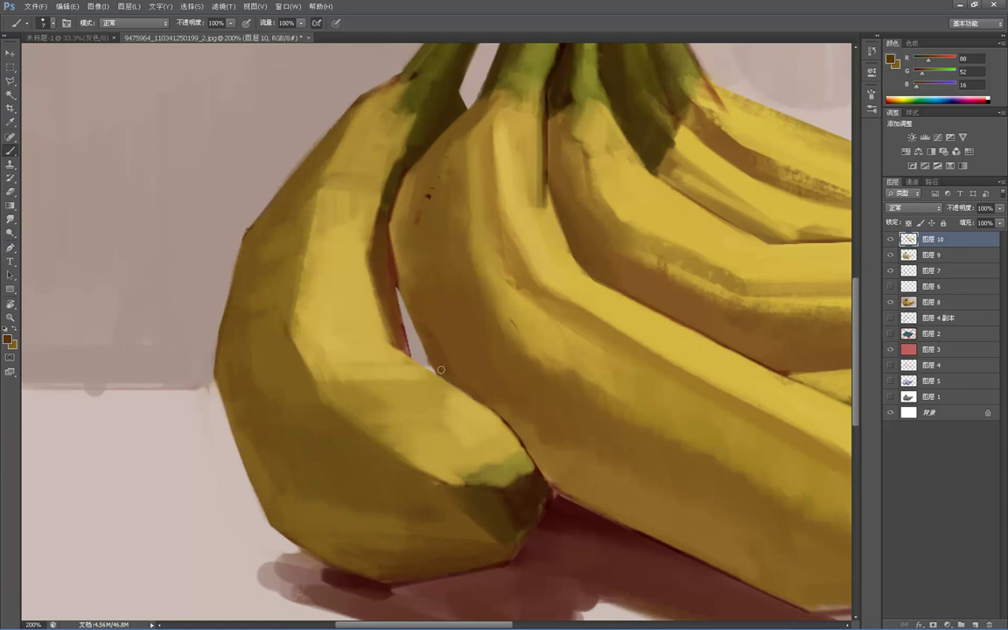
{"action": "left_click", "coordinate": [389, 291], "text": "alt"}
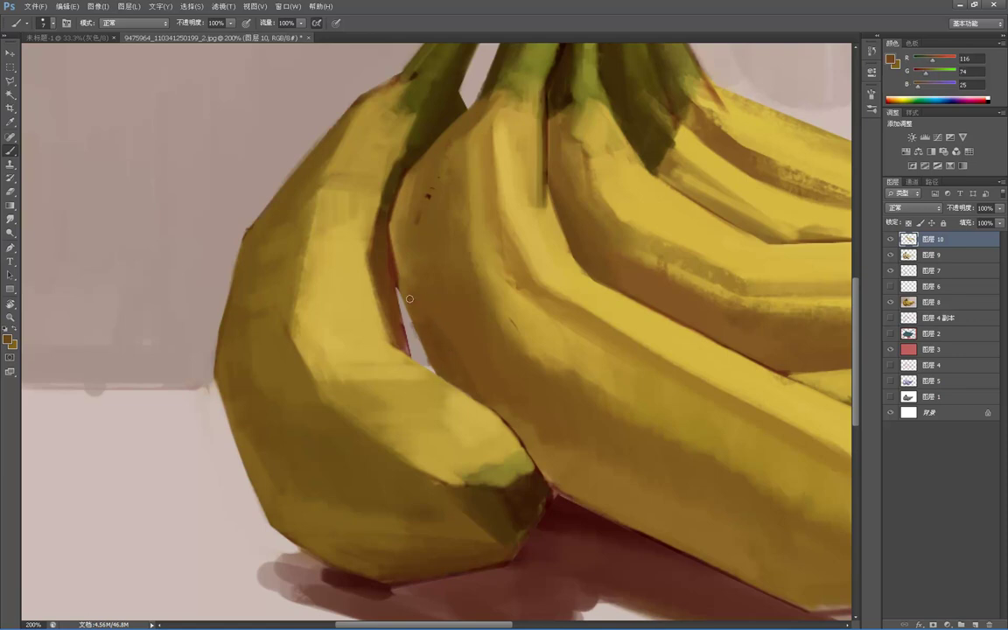
{"action": "left_click", "coordinate": [419, 349], "text": "alt"}
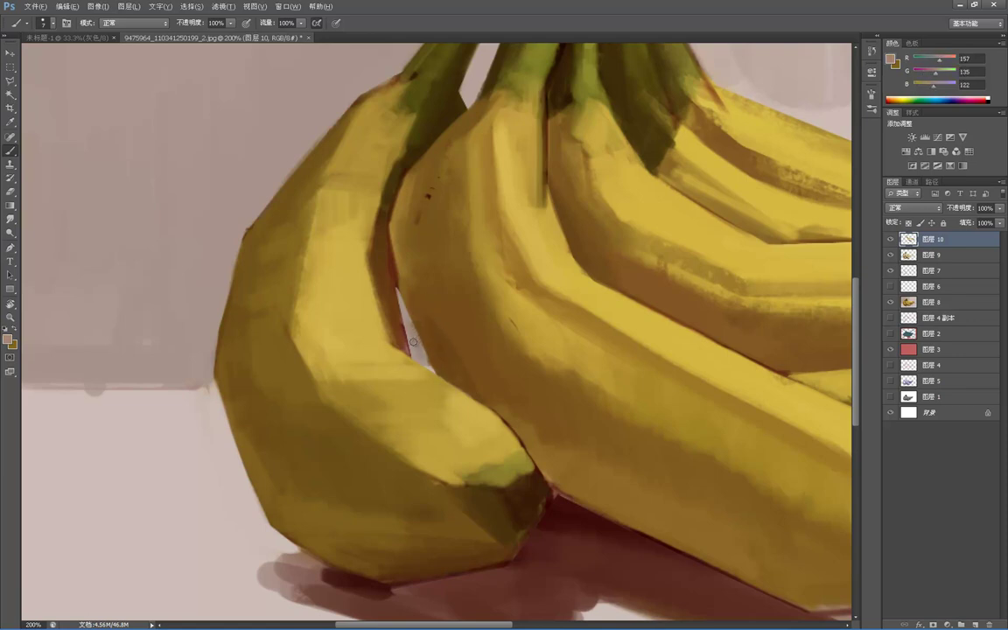
{"action": "left_click", "coordinate": [440, 349], "text": "alt"}
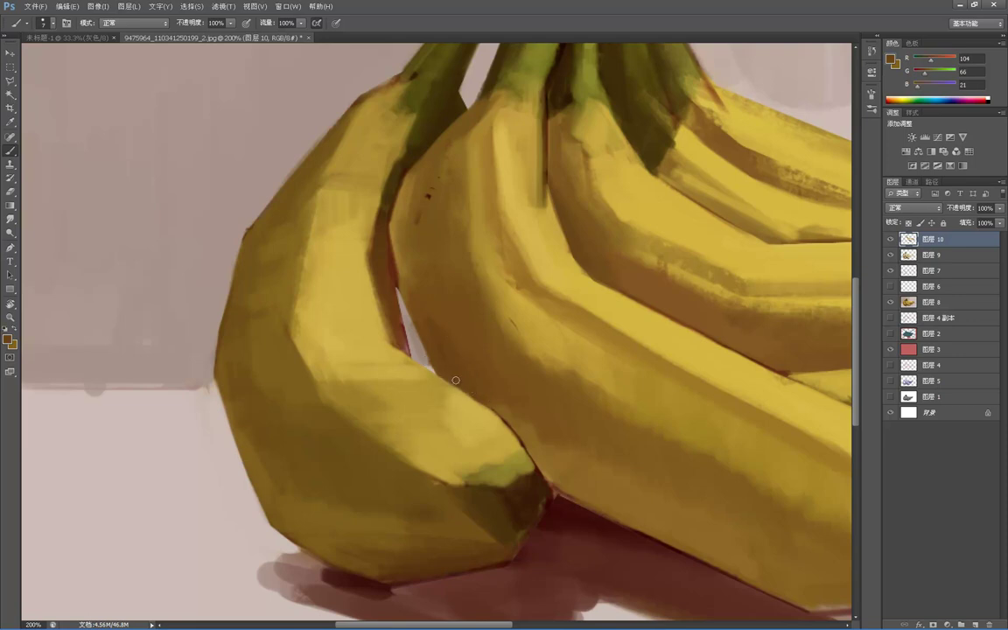
{"action": "key", "text": "z"}
{"action": "left_click", "coordinate": [561, 350], "text": "alt"}
{"action": "left_click", "coordinate": [713, 228], "text": "alt"}
{"action": "left_click", "coordinate": [714, 228], "text": "alt"}
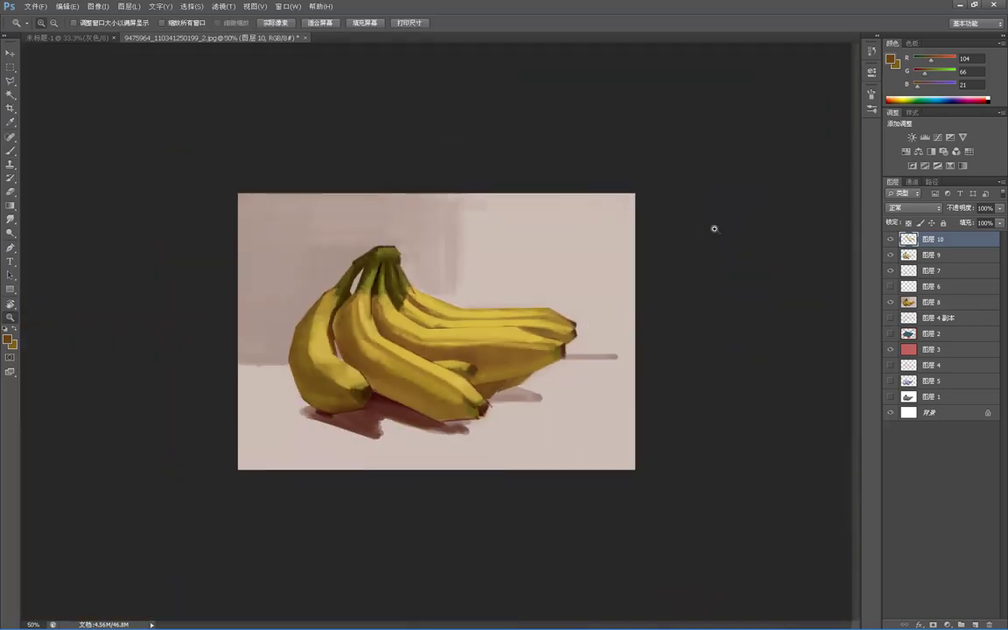
- Tidy the contour between the leftmost banana's tip and the neighbouring banana with sampled brown and dark red-brown
{"action": "left_click", "coordinate": [376, 299]}
{"action": "left_click", "coordinate": [350, 318]}
{"action": "left_click", "coordinate": [332, 334]}
{"action": "left_click", "coordinate": [297, 440]}
{"action": "key", "text": "b"}
{"action": "left_click_drag", "start_coordinate": [225, 533], "coordinate": [400, 329]}
{"action": "left_click", "coordinate": [367, 409], "text": "alt"}
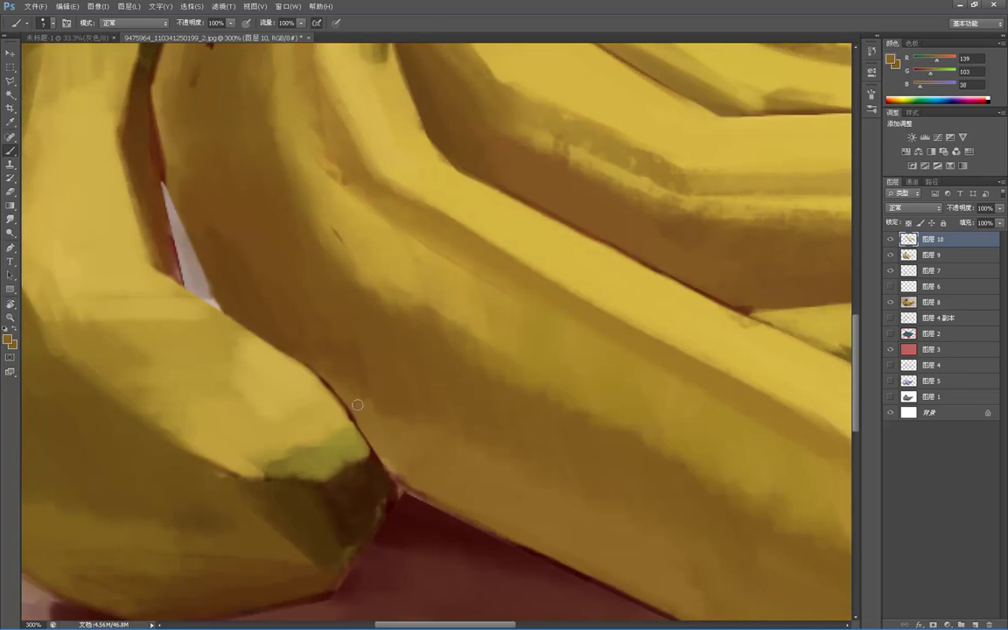
{"action": "left_click", "coordinate": [368, 452], "text": "alt"}
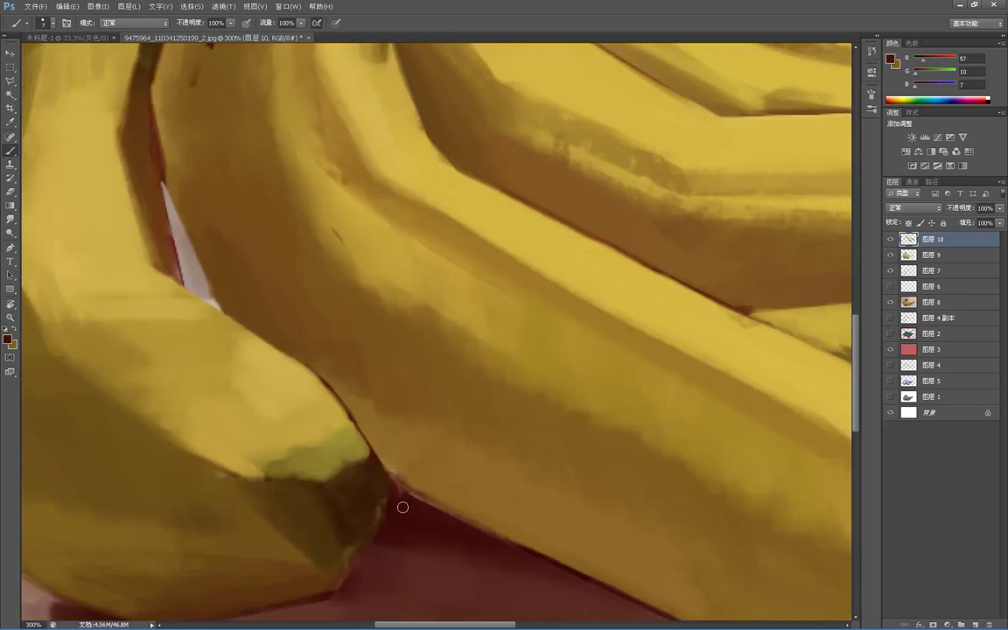
{"action": "left_click", "coordinate": [389, 457], "text": "alt"}
{"action": "left_click_drag", "start_coordinate": [361, 432], "coordinate": [349, 411]}
- Refine the leftmost banana's upper edge near its tip with sampled yellow and the neighbouring banana's brown
{"action": "left_click", "coordinate": [366, 349], "text": "alt"}
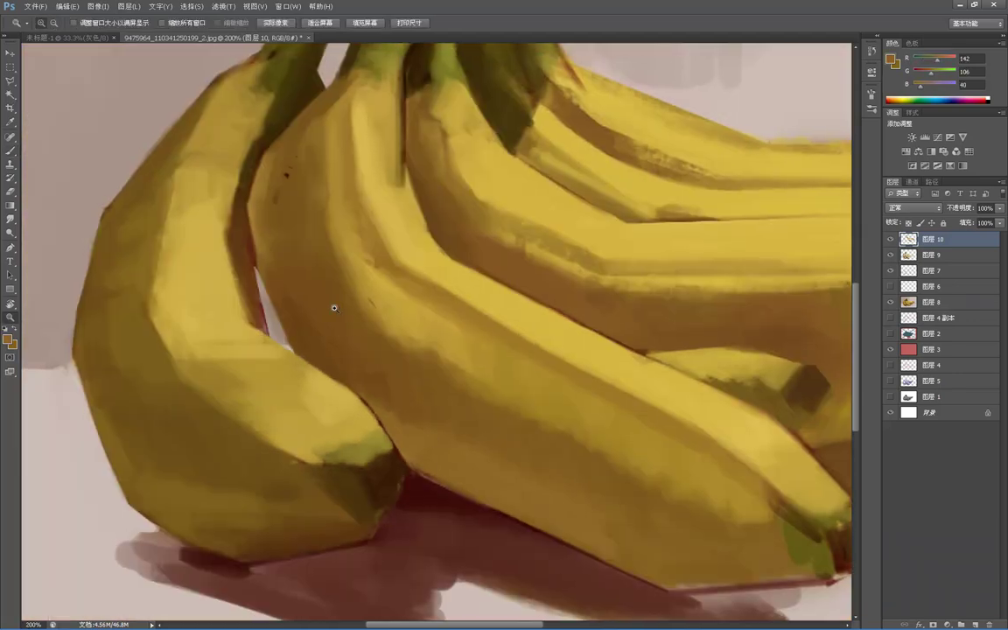
{"action": "left_click", "coordinate": [390, 423], "text": "alt"}
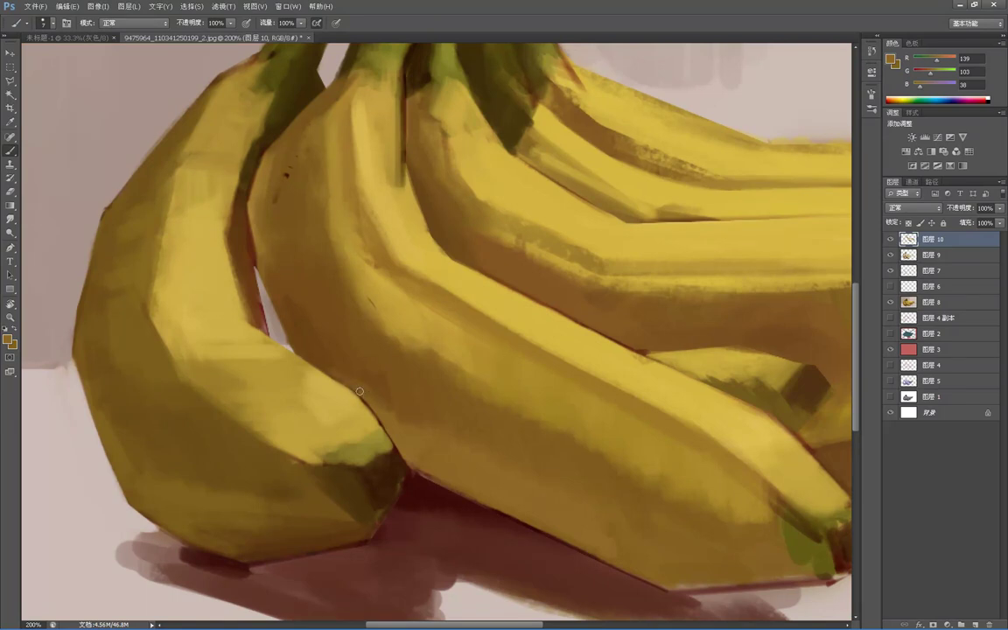
{"action": "left_click", "coordinate": [289, 375], "text": "alt"}
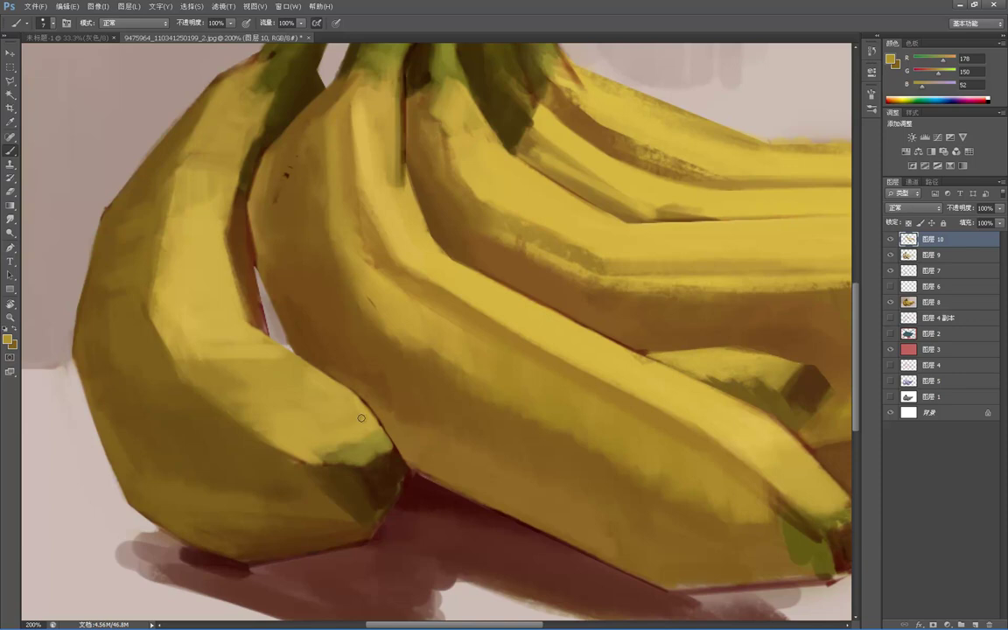
{"action": "left_click", "coordinate": [383, 383], "text": "alt"}
{"action": "left_click", "coordinate": [380, 411], "text": "alt"}
- Deepen the shadow on the lowest rear banana, just beneath the middle banana's lower edge, with sampled dark brown
{"action": "key", "text": "z"}
{"action": "left_click", "coordinate": [325, 272], "text": "alt"}
{"action": "left_click", "coordinate": [320, 258], "text": "alt"}
{"action": "left_click", "coordinate": [363, 222], "text": "alt"}
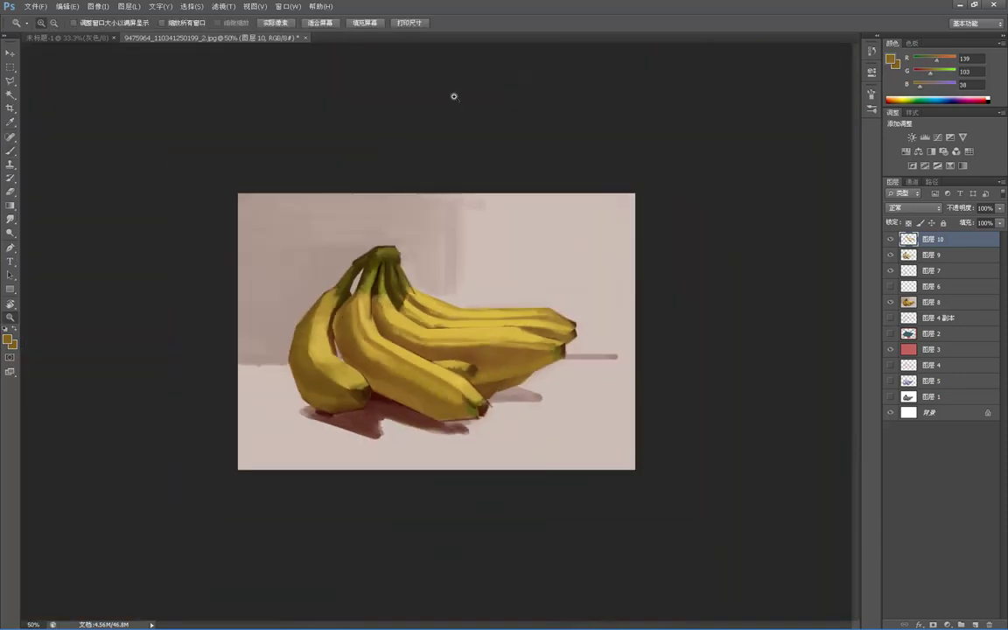
{"action": "left_click", "coordinate": [481, 336]}
{"action": "left_click", "coordinate": [514, 350]}
{"action": "left_click_drag", "start_coordinate": [522, 377], "coordinate": [510, 347]}
{"action": "key", "text": "b"}
{"action": "left_click", "coordinate": [479, 411], "text": "alt"}
{"action": "mouse_move", "coordinate": [517, 417]}
{"action": "left_mouse_down"}
{"action": "mouse_move", "coordinate": [512, 385]}
{"action": "mouse_move", "coordinate": [515, 393]}
{"action": "left_mouse_up"}
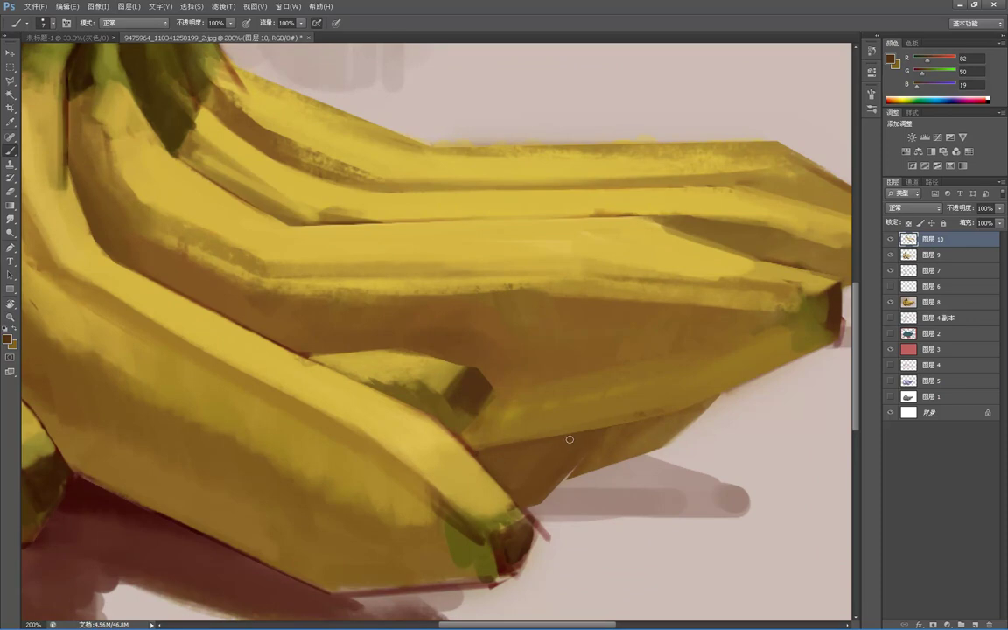
{"action": "left_click_drag", "start_coordinate": [485, 452], "coordinate": [562, 437]}
{"action": "left_click", "coordinate": [493, 452], "text": "alt"}
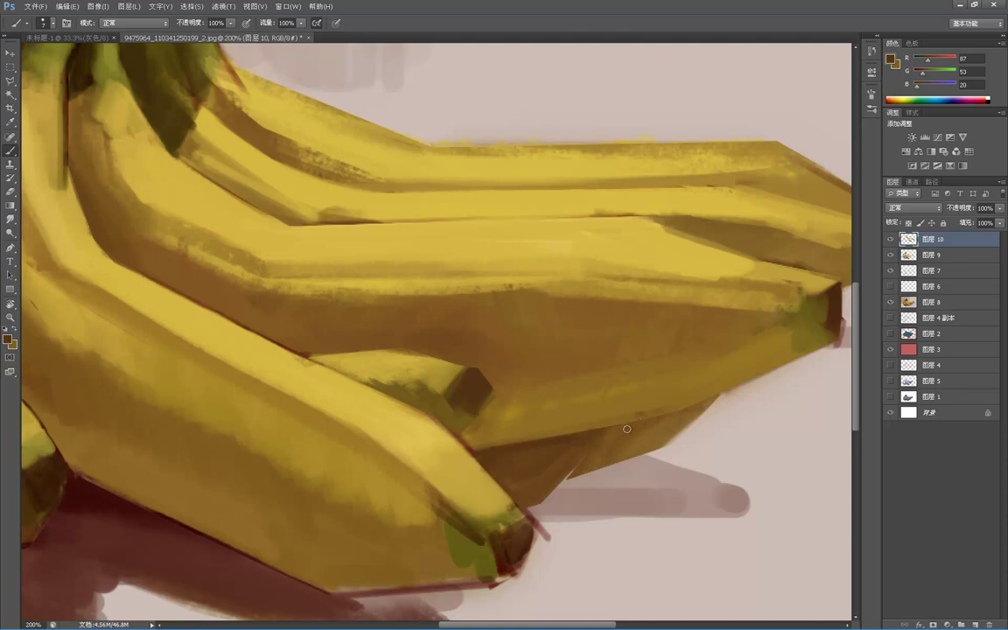
- Extend the dark shading across the right part of the lowest rear banana and blend it with sampled browns
{"action": "left_click", "coordinate": [661, 392], "text": "alt"}
{"action": "left_click", "coordinate": [576, 433], "text": "alt"}
{"action": "left_click", "coordinate": [511, 550], "text": "alt"}
{"action": "left_click", "coordinate": [483, 451], "text": "alt"}
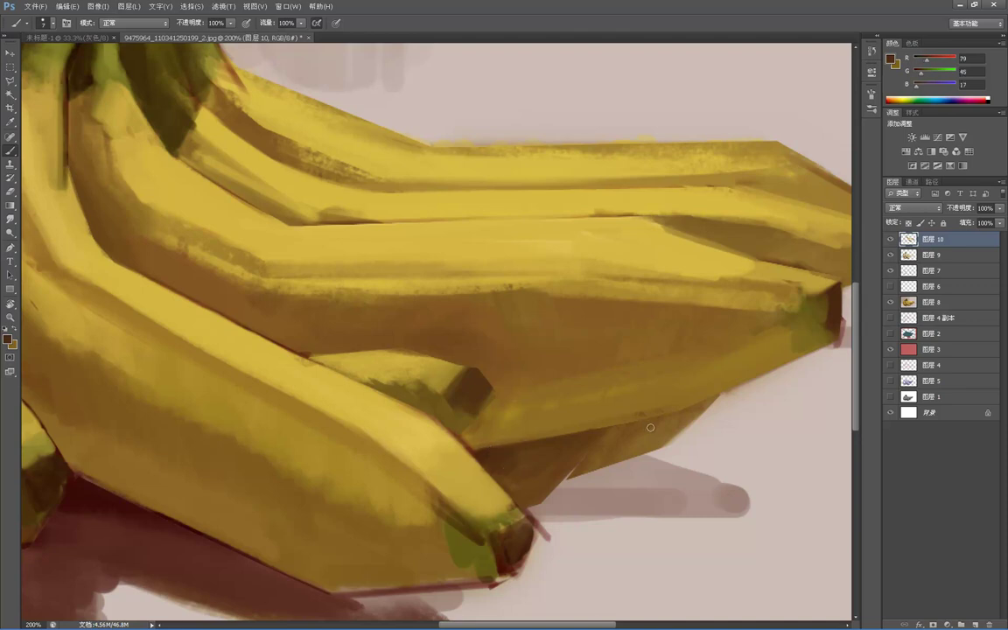
{"action": "left_click", "coordinate": [578, 457], "text": "alt"}
{"action": "left_click", "coordinate": [602, 440], "text": "alt"}
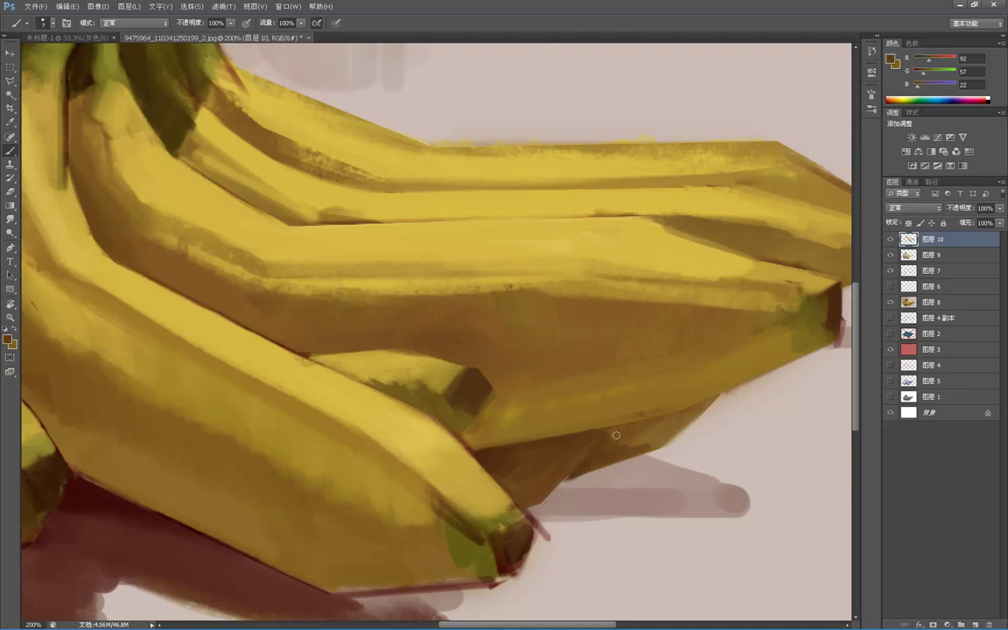
- Trim the outer edges of the tips at the bananas' far ends with sampled background colour
{"action": "left_click_drag", "start_coordinate": [754, 371], "coordinate": [599, 432]}
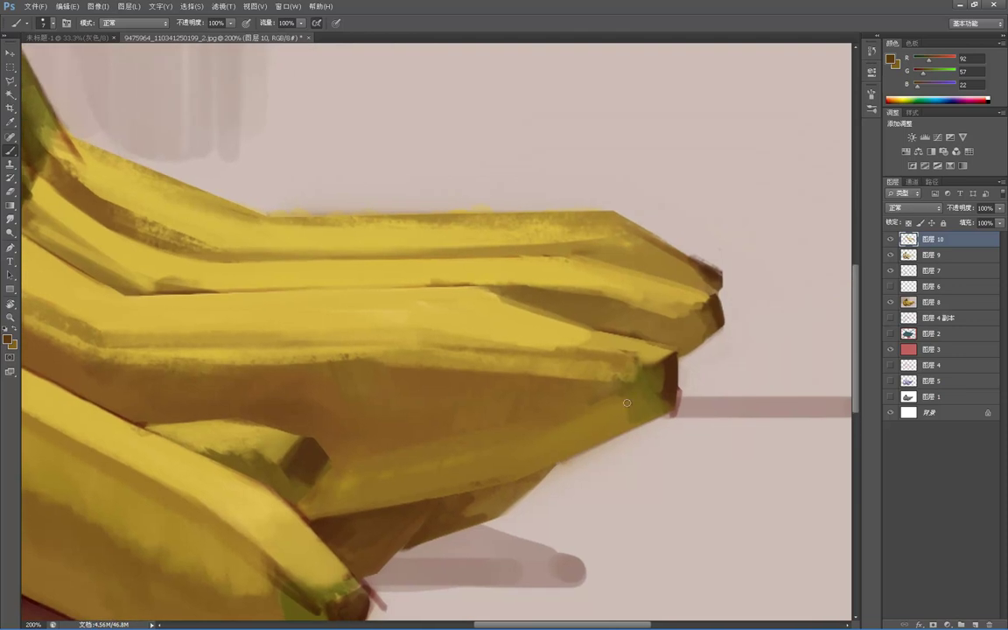
{"action": "left_click", "coordinate": [695, 385], "text": "alt"}
{"action": "left_click_drag", "start_coordinate": [683, 384], "coordinate": [668, 423]}
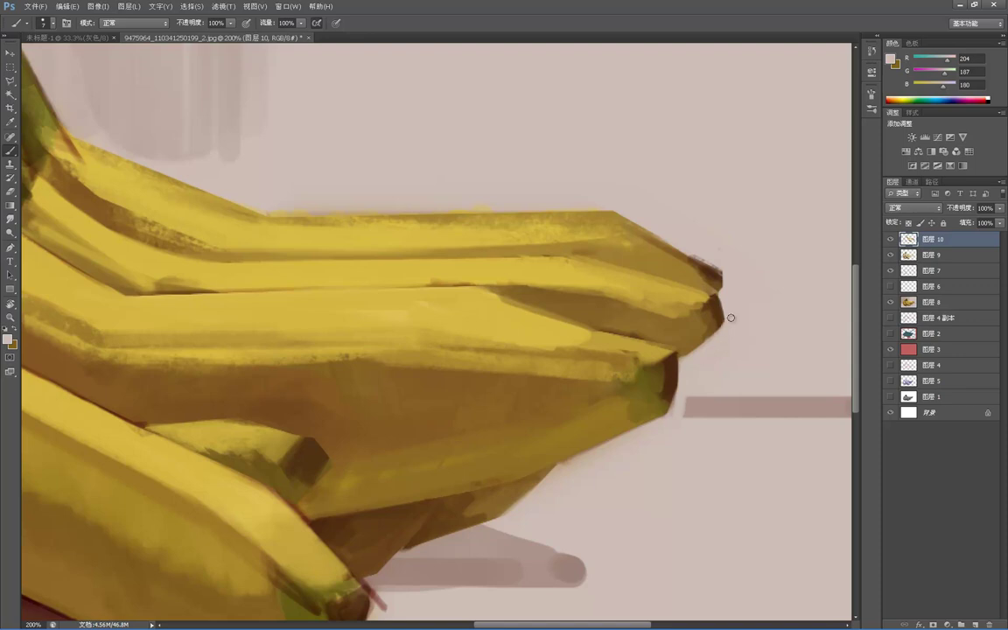
{"action": "left_click_drag", "start_coordinate": [689, 251], "coordinate": [722, 273]}
- Repaint the sloping end and upper edge of the topmost rear banana with sampled yellows
{"action": "left_click", "coordinate": [637, 244], "text": "alt"}
{"action": "left_click", "coordinate": [631, 245], "text": "alt"}
{"action": "left_click_drag", "start_coordinate": [623, 227], "coordinate": [684, 261]}
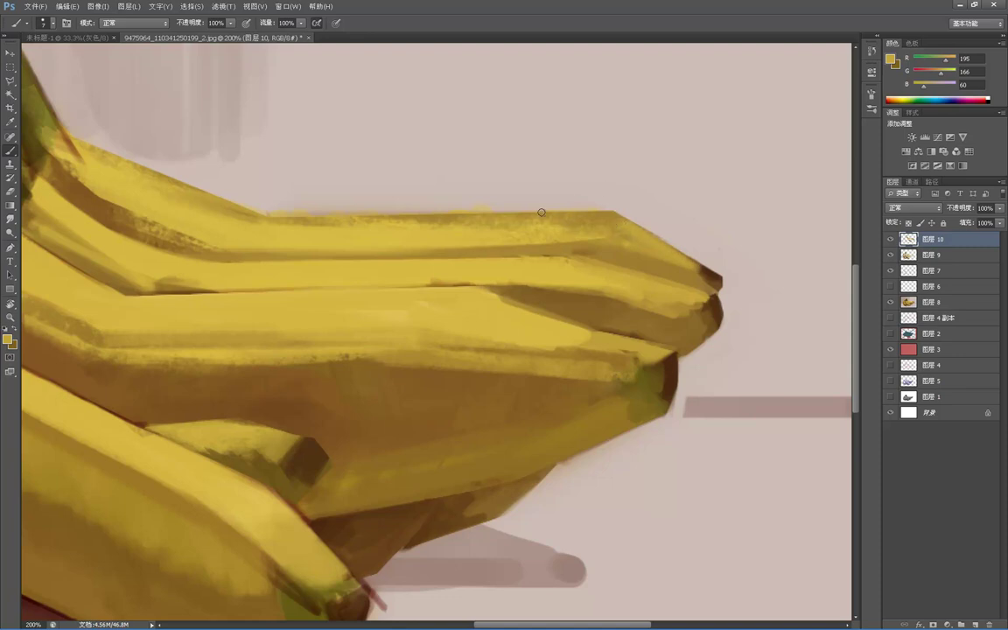
{"action": "left_click", "coordinate": [448, 210], "text": "alt"}
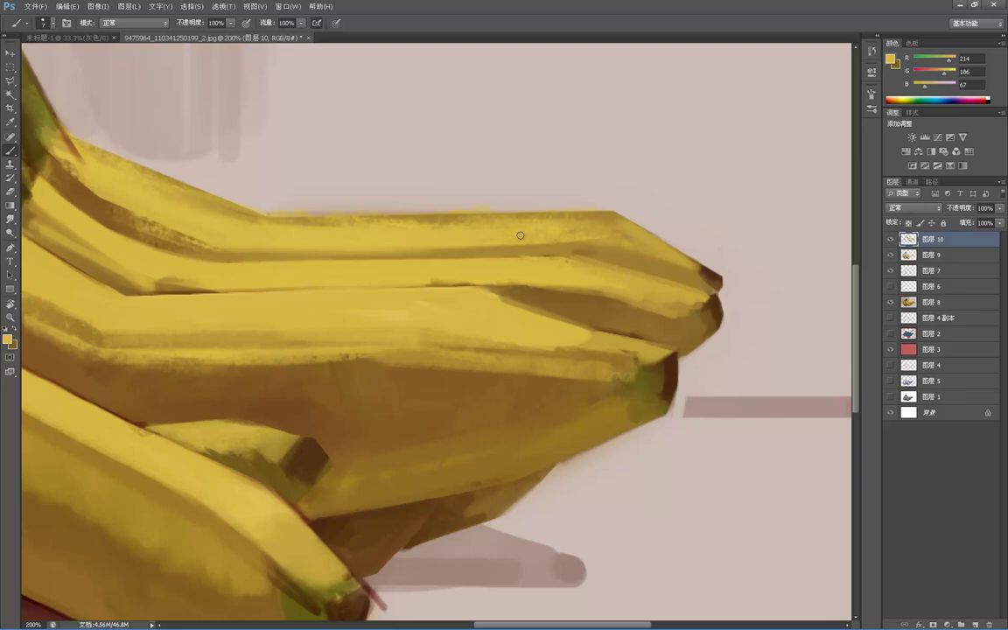
- Reinforce the topmost rear banana's tip and the shaded ridge leading to it with sampled browns
{"action": "left_click", "coordinate": [713, 275], "text": "alt"}
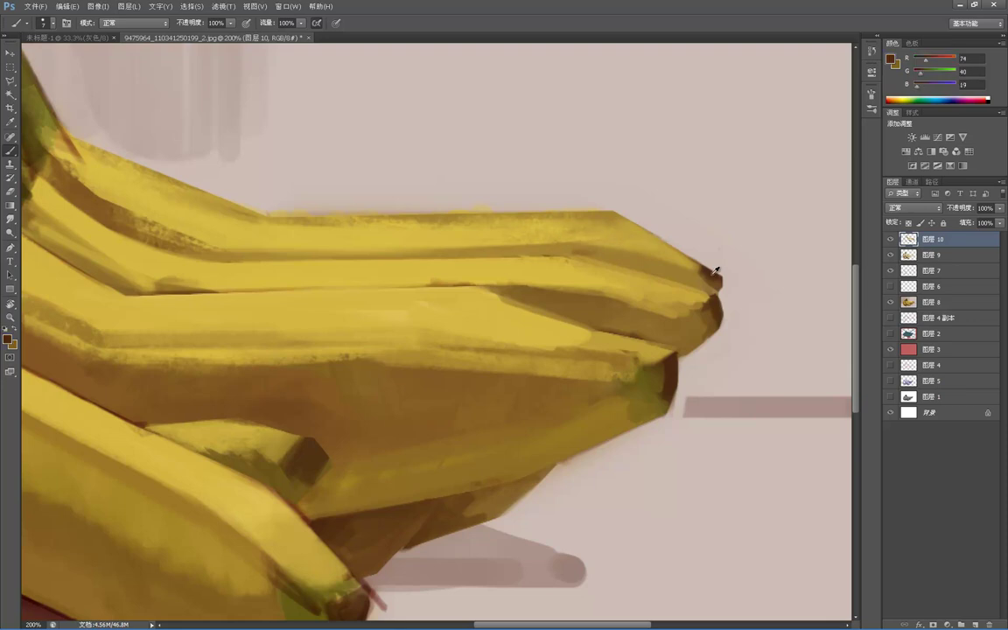
{"action": "left_click", "coordinate": [715, 290], "text": "alt"}
{"action": "left_click_drag", "start_coordinate": [712, 285], "coordinate": [599, 248]}
{"action": "key", "text": "ctrl+z"}
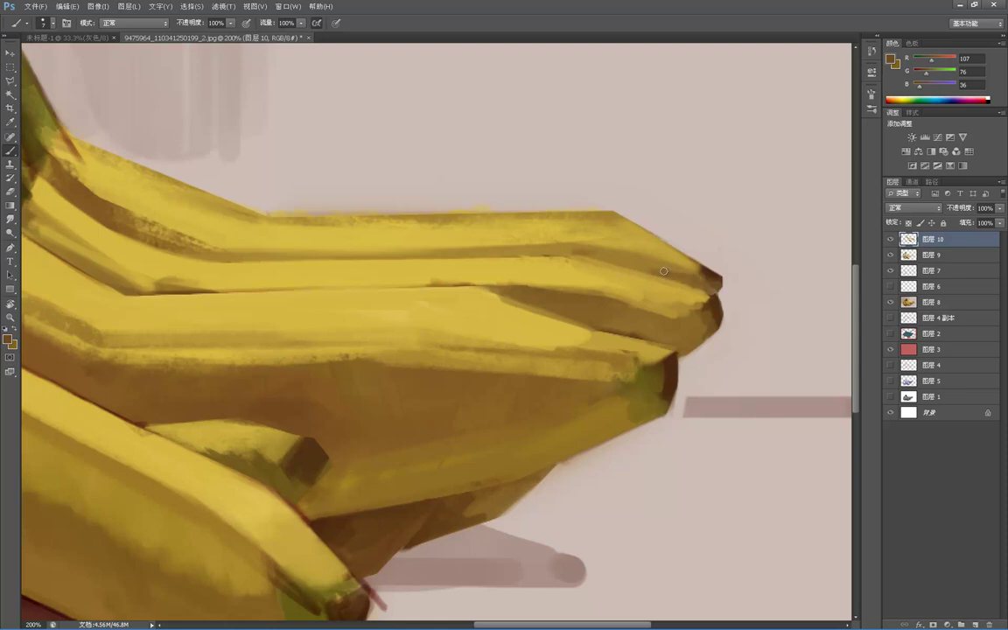
{"action": "left_click_drag", "start_coordinate": [629, 251], "coordinate": [591, 250]}
- Blend the shaded side of the long middle banana with sampled browns
{"action": "left_click", "coordinate": [670, 287], "text": "alt"}
{"action": "left_click", "coordinate": [573, 318], "text": "alt"}
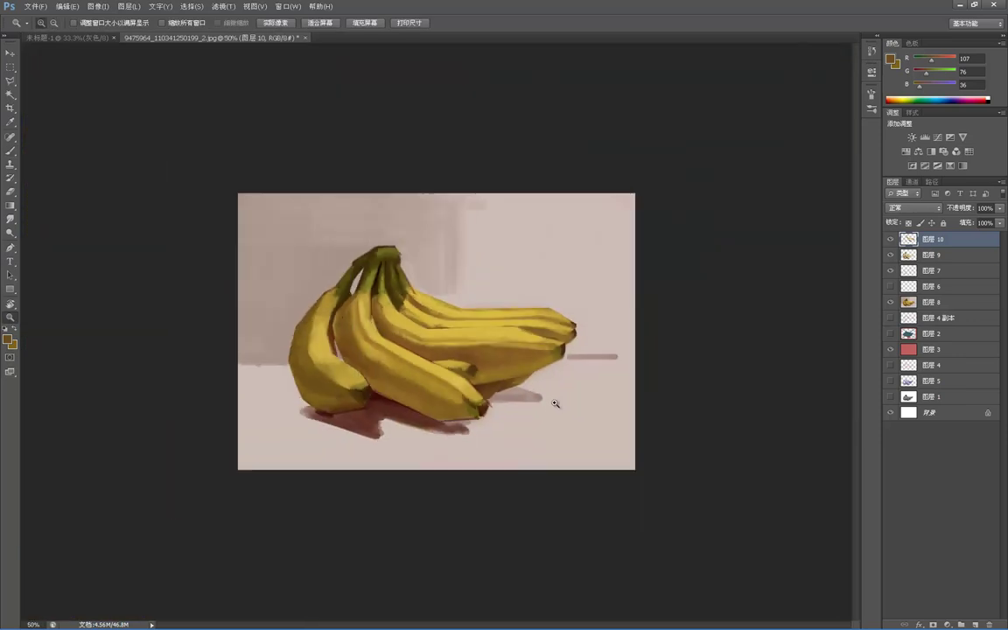
{"action": "left_click", "coordinate": [528, 347]}
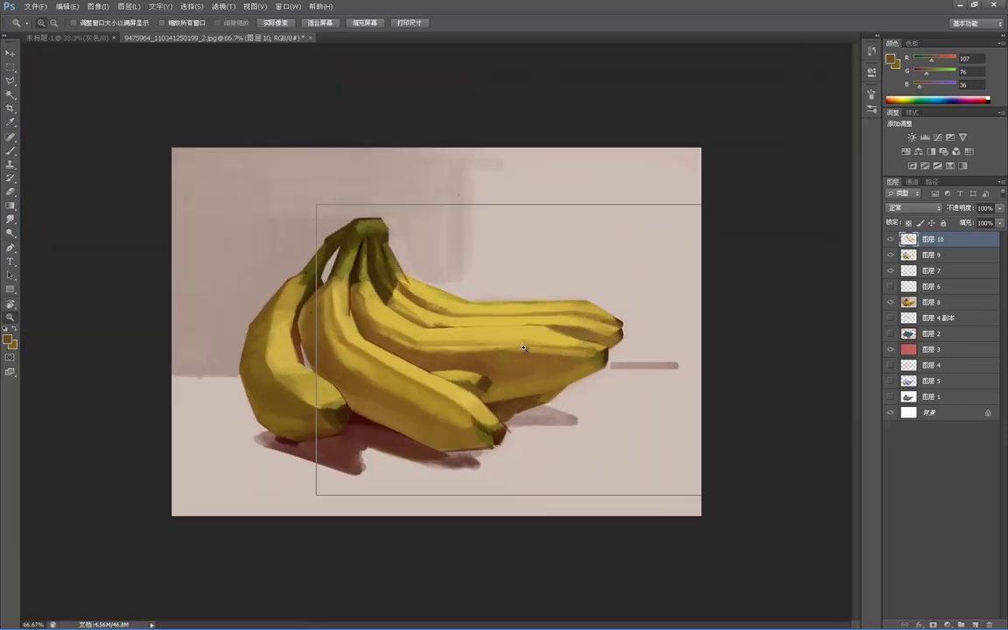
{"action": "left_click", "coordinate": [528, 348]}
{"action": "left_click", "coordinate": [530, 349]}
{"action": "left_click_drag", "start_coordinate": [700, 307], "coordinate": [602, 286]}
{"action": "left_click", "coordinate": [725, 319], "text": "alt"}
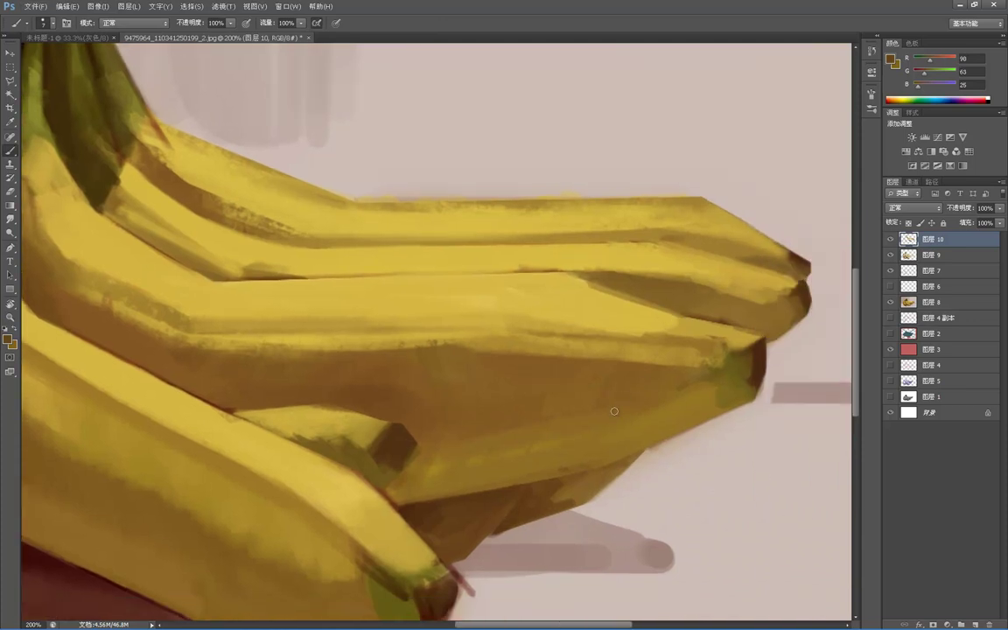
{"action": "left_click", "coordinate": [631, 391], "text": "alt"}
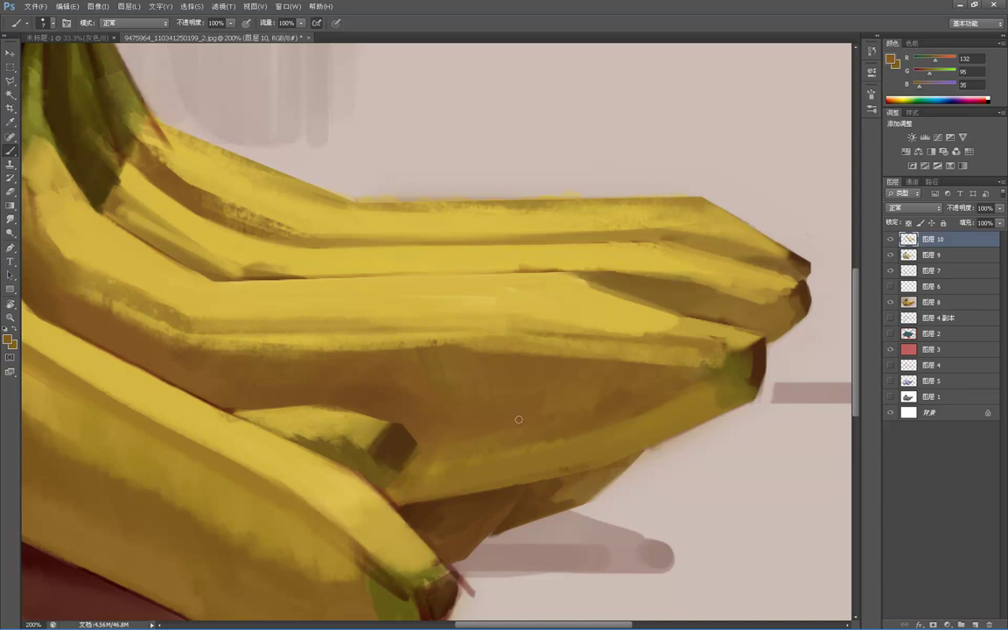
{"action": "key", "text": "z"}
{"action": "left_click", "coordinate": [649, 410], "text": "alt"}
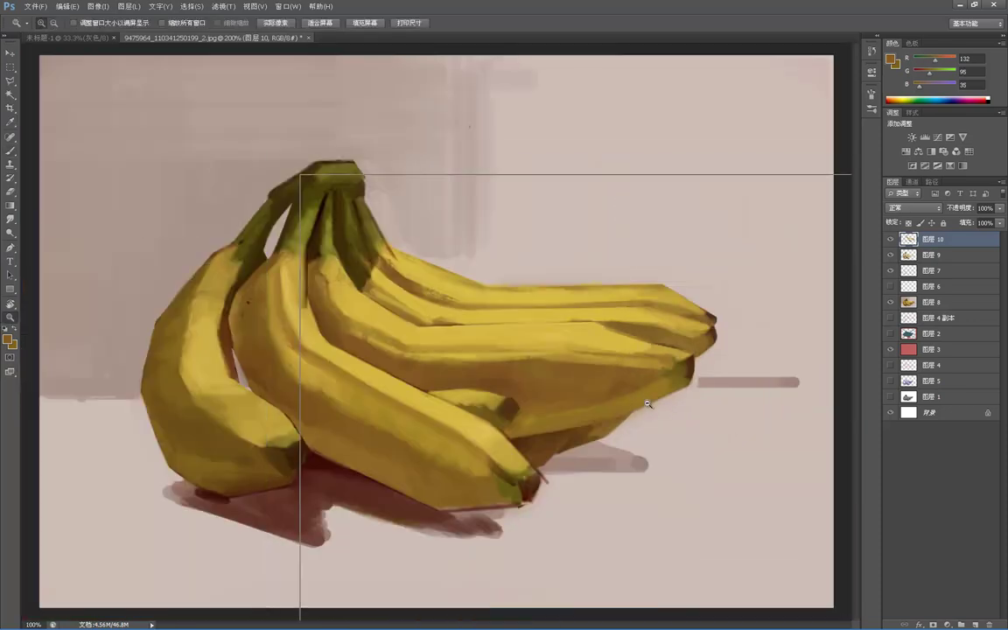
{"action": "left_click", "coordinate": [643, 405], "text": "alt"}
{"action": "left_click", "coordinate": [604, 486], "text": "alt"}
{"action": "key", "text": "i"}
{"action": "key", "text": "ctrl+plus"}
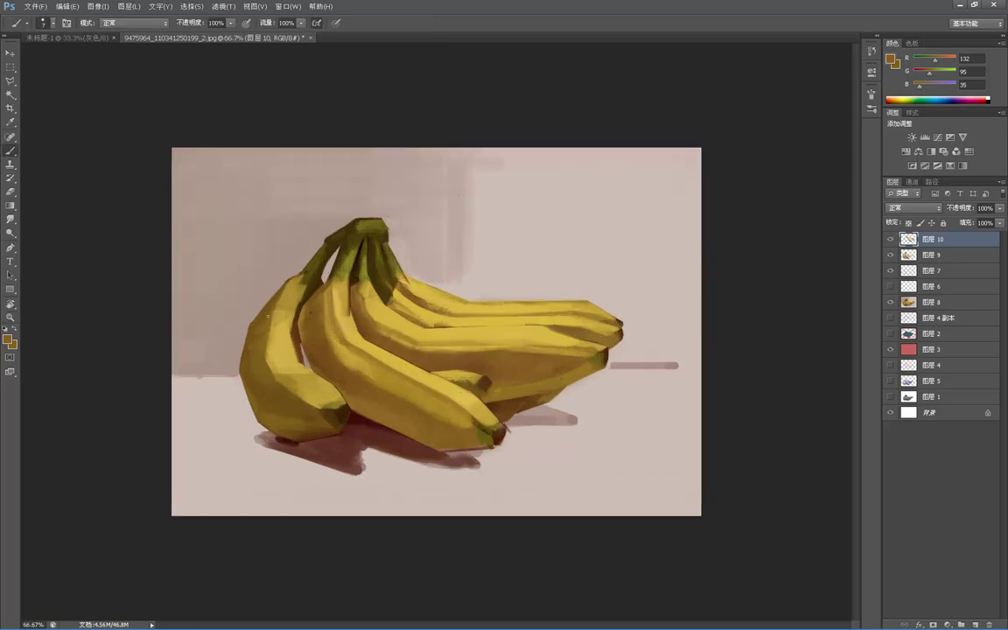
{"action": "left_click", "coordinate": [8, 338]}
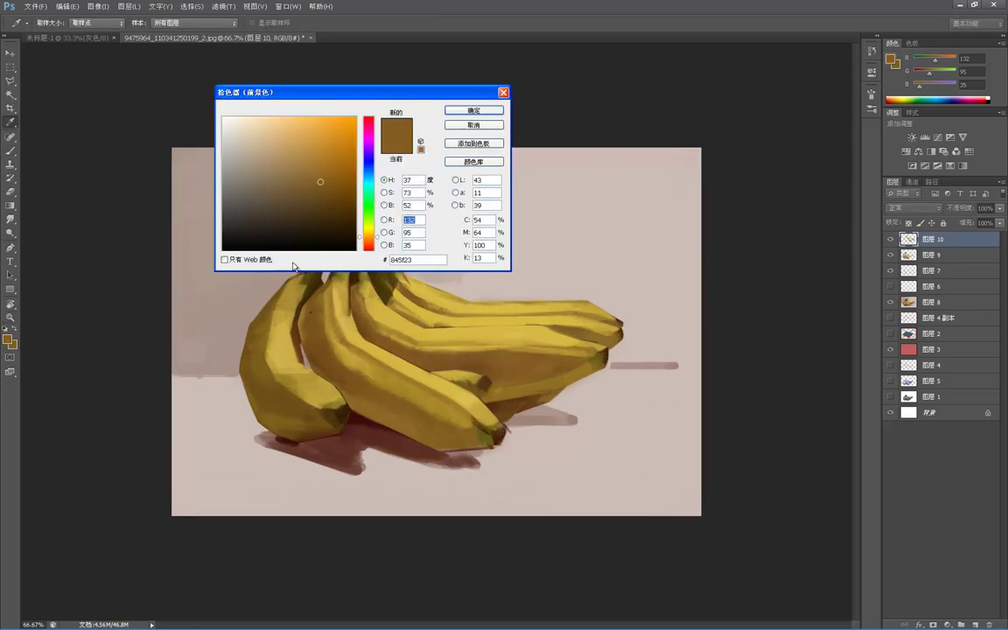
{"action": "left_click", "coordinate": [472, 110]}
- Paint a dark brown edge on the cut end of the stem crown and sample its olive green for blending
{"action": "key", "text": "z"}
{"action": "key", "text": "ctrl+plus"}
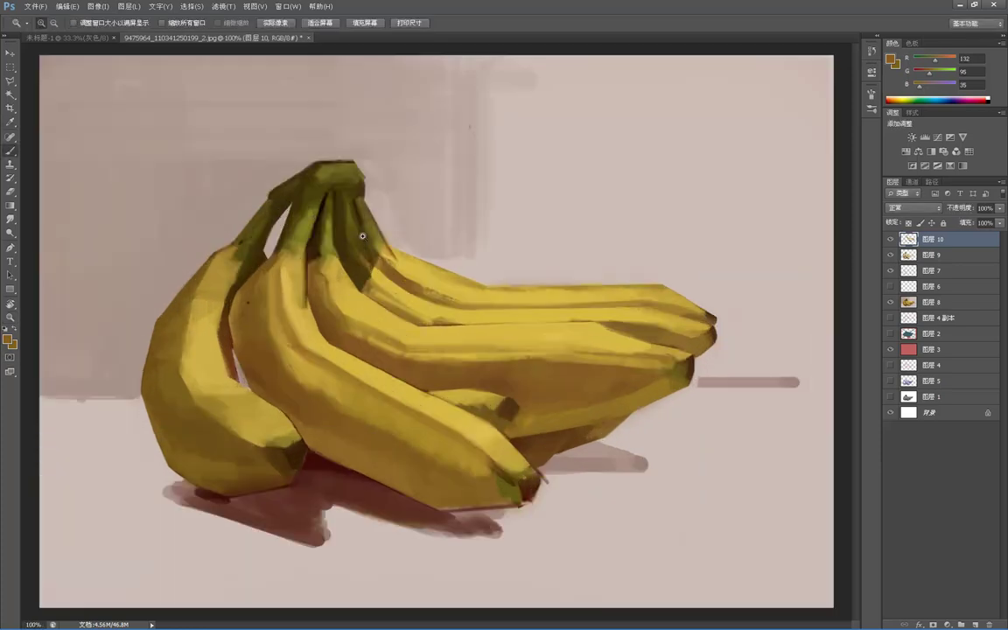
{"action": "key", "text": "b"}
{"action": "key", "text": "z"}
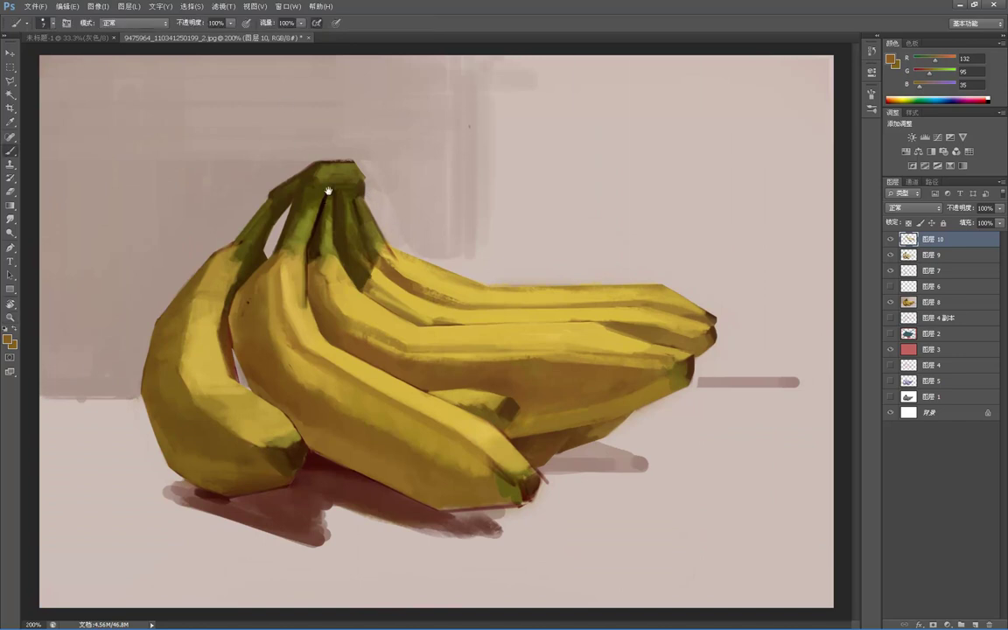
{"action": "left_click", "coordinate": [302, 194]}
{"action": "key", "text": "b"}
{"action": "left_click", "coordinate": [322, 171], "text": "alt"}
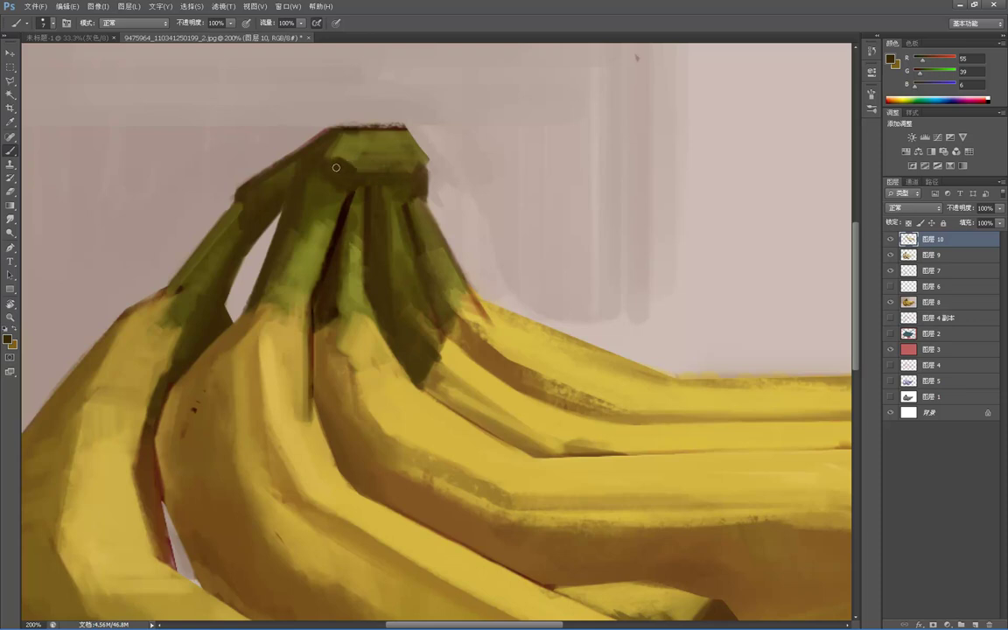
{"action": "mouse_move", "coordinate": [405, 135]}
{"action": "left_mouse_down"}
{"action": "mouse_move", "coordinate": [427, 157]}
{"action": "mouse_move", "coordinate": [416, 138]}
{"action": "mouse_move", "coordinate": [429, 155]}
{"action": "mouse_move", "coordinate": [425, 142]}
{"action": "mouse_move", "coordinate": [419, 151]}
{"action": "left_mouse_up"}
{"action": "left_click", "coordinate": [411, 139], "text": "alt"}
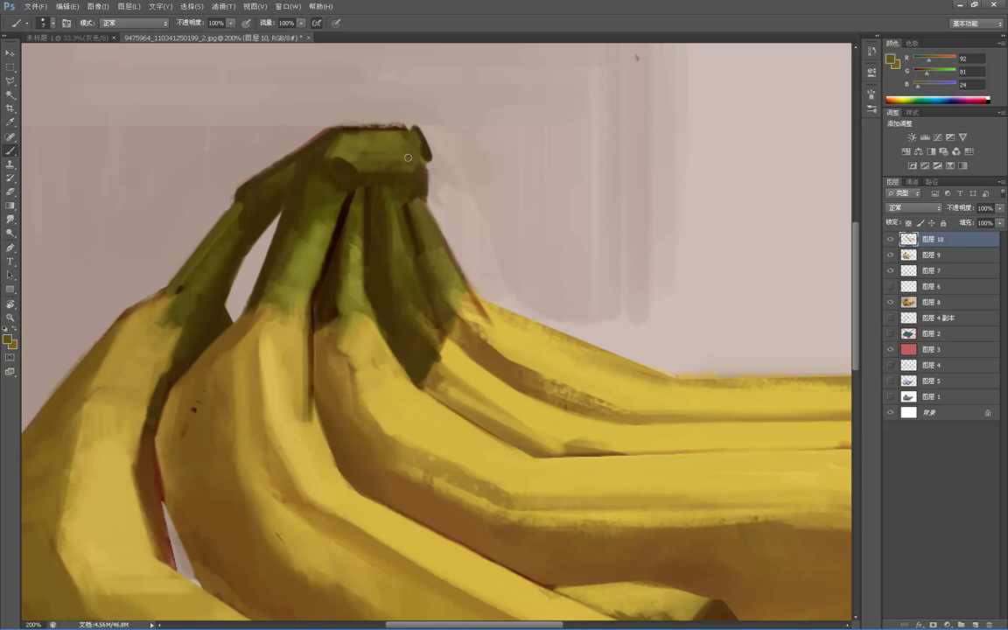
- Clean the top edge of the stem crown with sampled wall colour
{"action": "left_click", "coordinate": [356, 109], "text": "alt"}
{"action": "left_click_drag", "start_coordinate": [327, 122], "coordinate": [425, 126]}
{"action": "key", "text": "ctrl+z"}
{"action": "left_click_drag", "start_coordinate": [318, 124], "coordinate": [409, 122]}
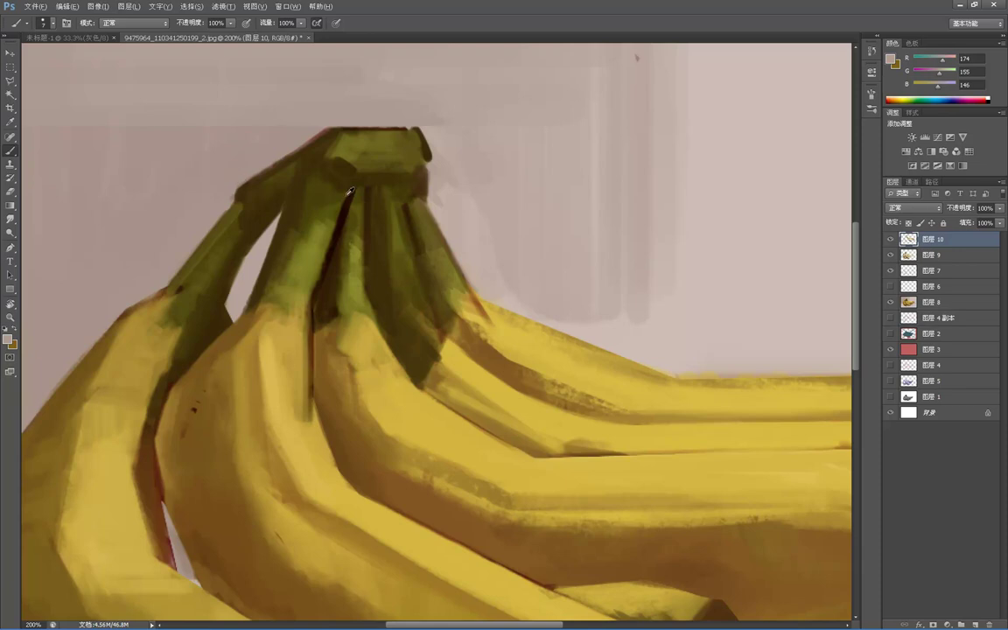
- Darken the lower rim of the stem crown with sampled dark brown
{"action": "left_click", "coordinate": [323, 162], "text": "alt"}
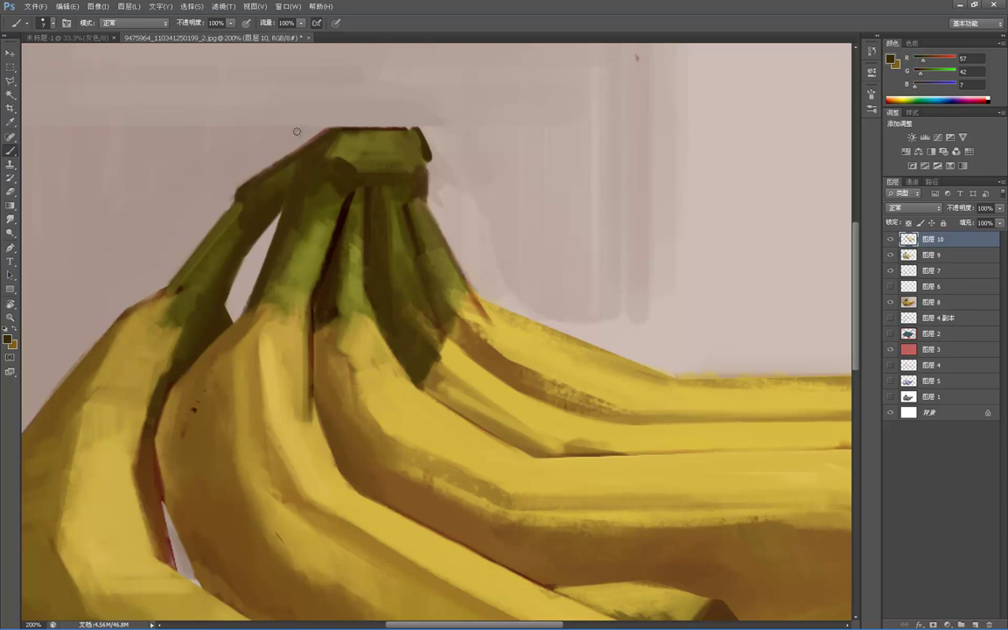
{"action": "key", "text": "z"}
{"action": "left_click", "coordinate": [409, 136], "text": "alt"}
{"action": "left_click", "coordinate": [406, 138], "text": "alt"}
{"action": "left_click", "coordinate": [330, 199]}
{"action": "left_click", "coordinate": [363, 232]}
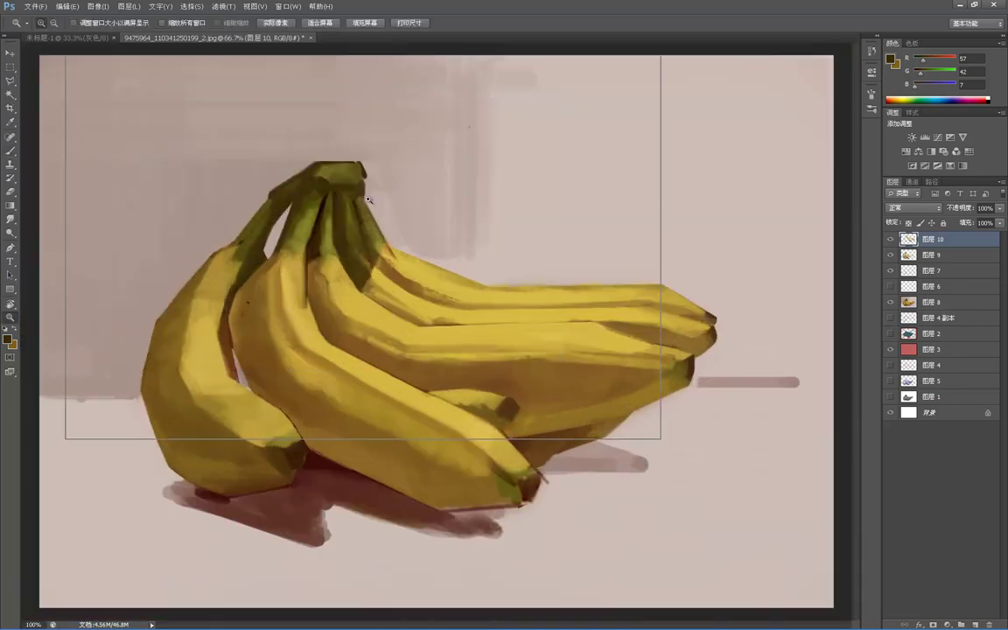
{"action": "key", "text": "b"}
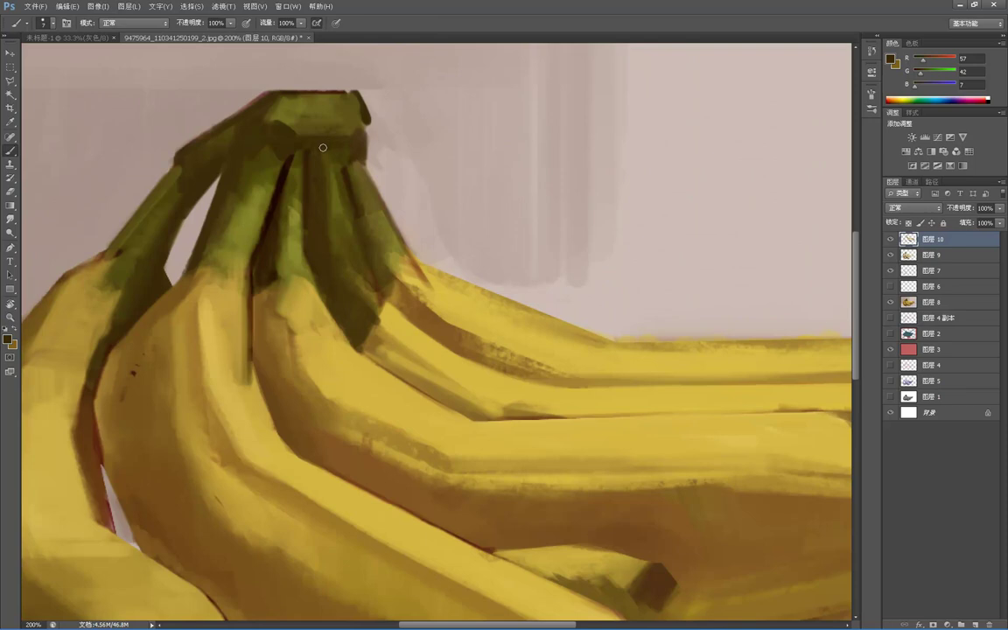
- Trim the outer edge of the crown and the rearmost stem with sampled wall colour
{"action": "left_click", "coordinate": [371, 154], "text": "alt"}
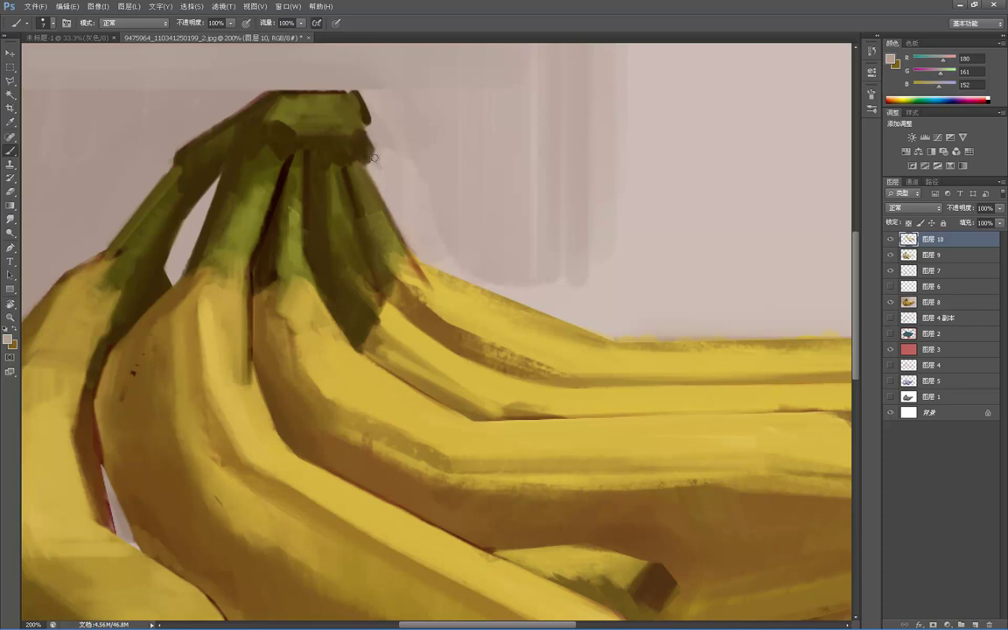
{"action": "left_click_drag", "start_coordinate": [371, 158], "coordinate": [373, 143]}
{"action": "mouse_move", "coordinate": [373, 143]}
{"action": "left_mouse_down"}
{"action": "mouse_move", "coordinate": [367, 160]}
{"action": "mouse_move", "coordinate": [404, 236]}
{"action": "left_mouse_up"}
{"action": "left_click_drag", "start_coordinate": [372, 174], "coordinate": [413, 244]}
- Touch up the banana stems with sampled olive green and dark brown, using a smaller brush
{"action": "key", "text": "z"}
{"action": "left_click", "coordinate": [406, 165], "text": "alt"}
{"action": "left_click", "coordinate": [397, 151], "text": "alt"}
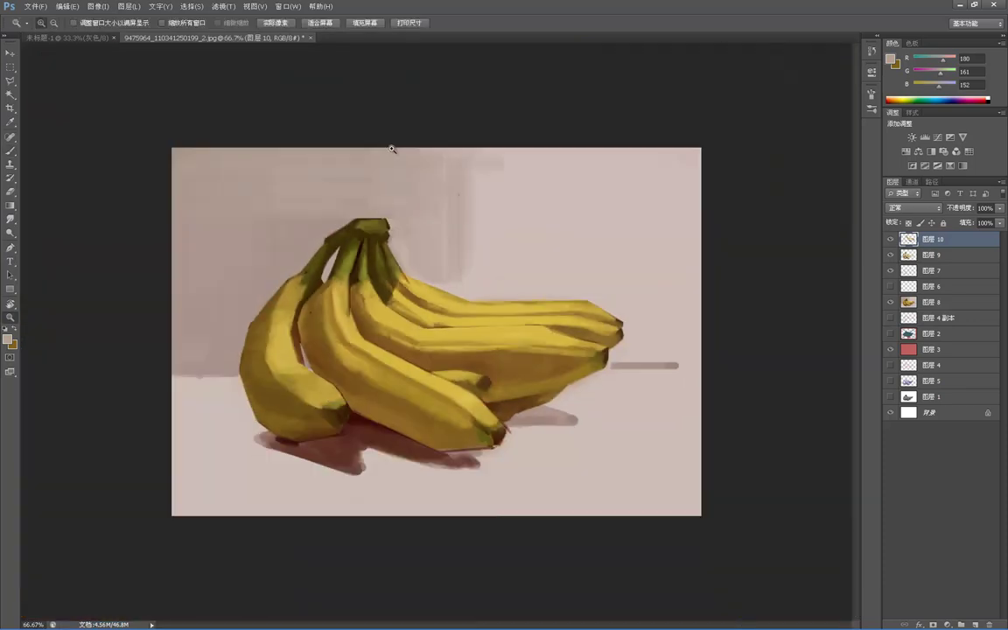
{"action": "left_click", "coordinate": [345, 219]}
{"action": "left_click", "coordinate": [344, 218]}
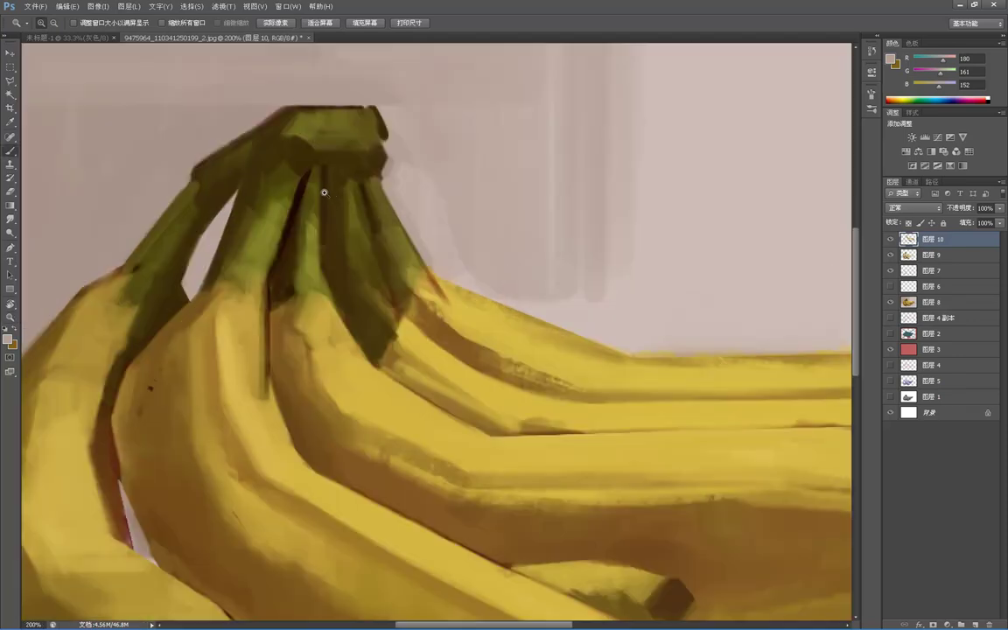
{"action": "key", "text": "b"}
{"action": "left_click", "coordinate": [285, 201], "text": "alt"}
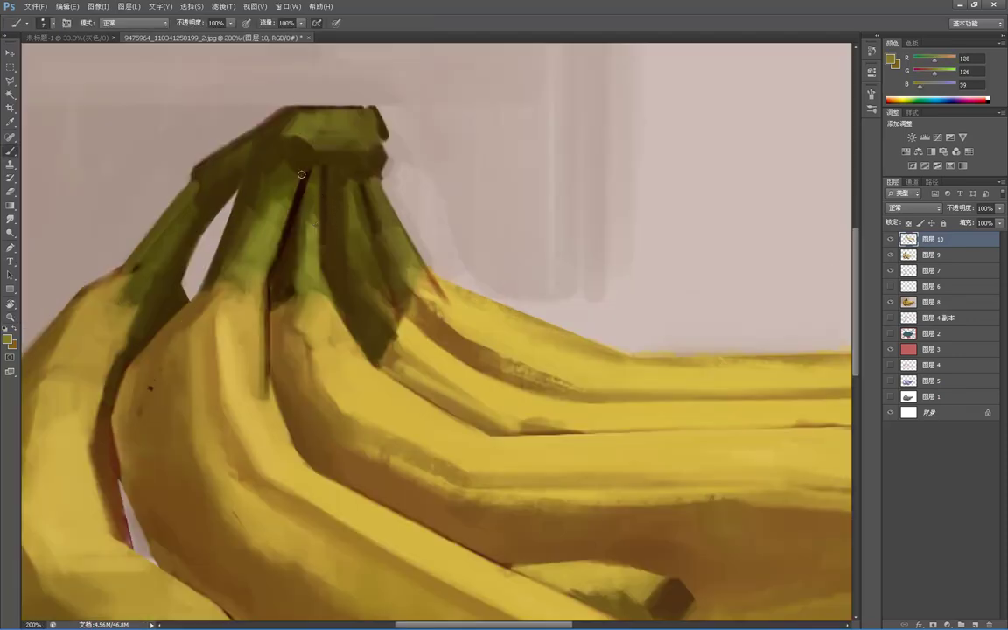
{"action": "key", "text": "bracketleft"}
{"action": "key", "text": "bracketleft"}
{"action": "key", "text": "bracketleft"}
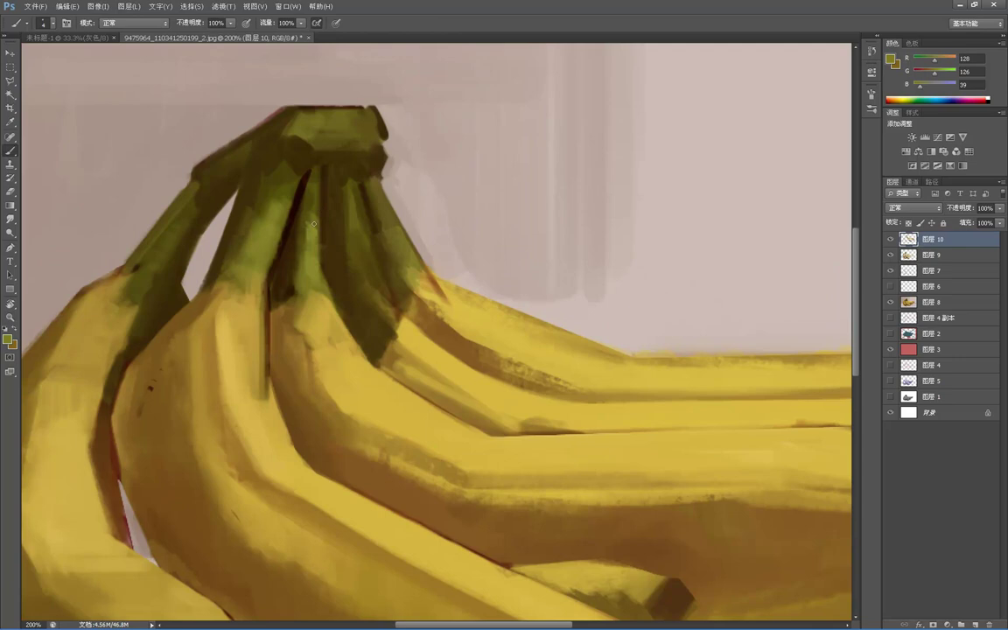
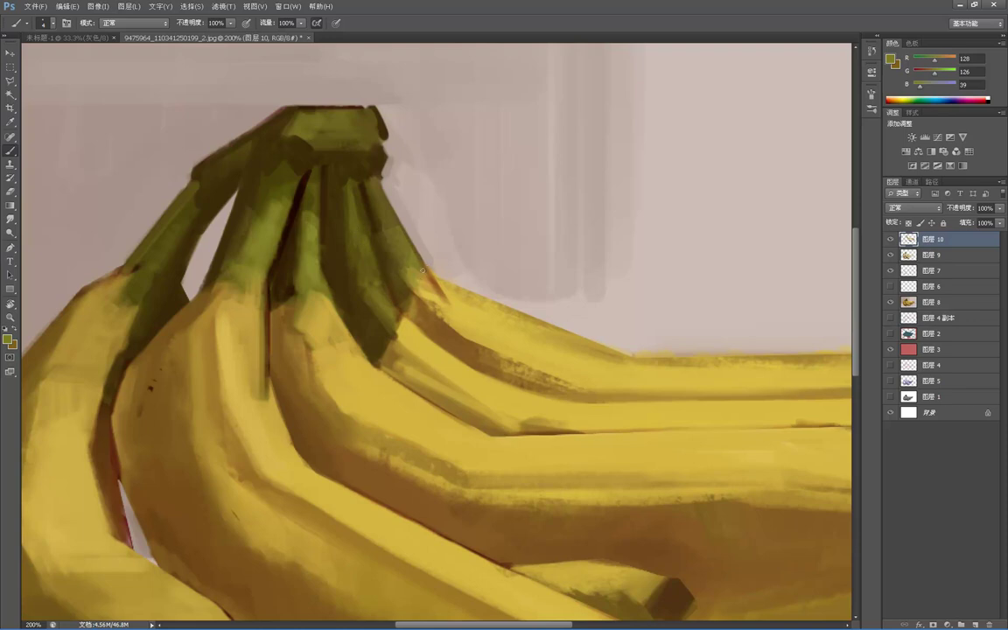
{"action": "left_click", "coordinate": [396, 233], "text": "alt"}
{"action": "left_click", "coordinate": [369, 197], "text": "alt"}
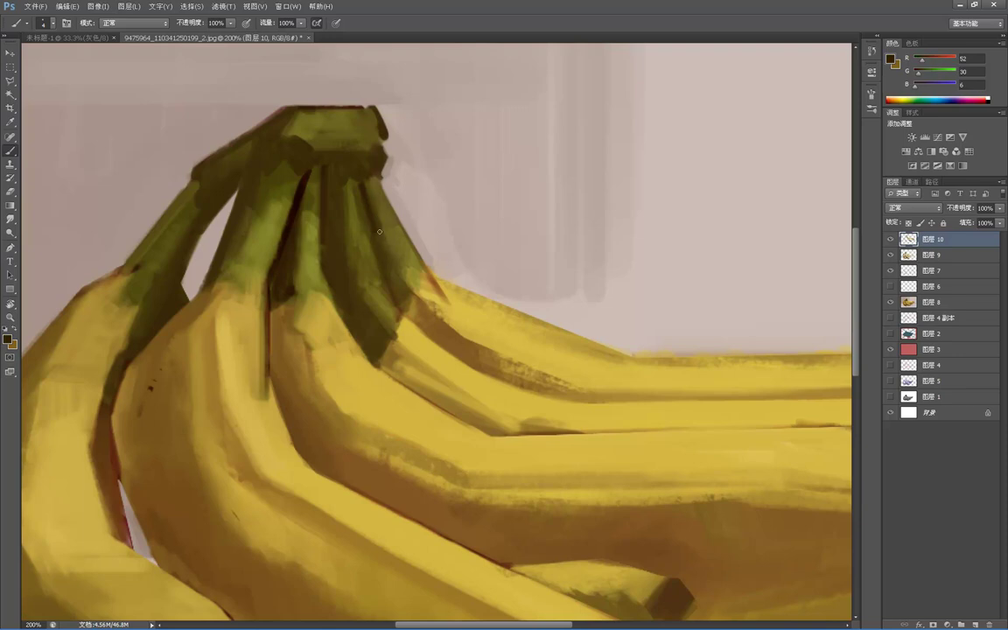
- Outline a narrow sliver between the two rearmost stems and fill it with sampled wall colour to open a gap
{"action": "left_click", "coordinate": [423, 223], "text": "alt"}
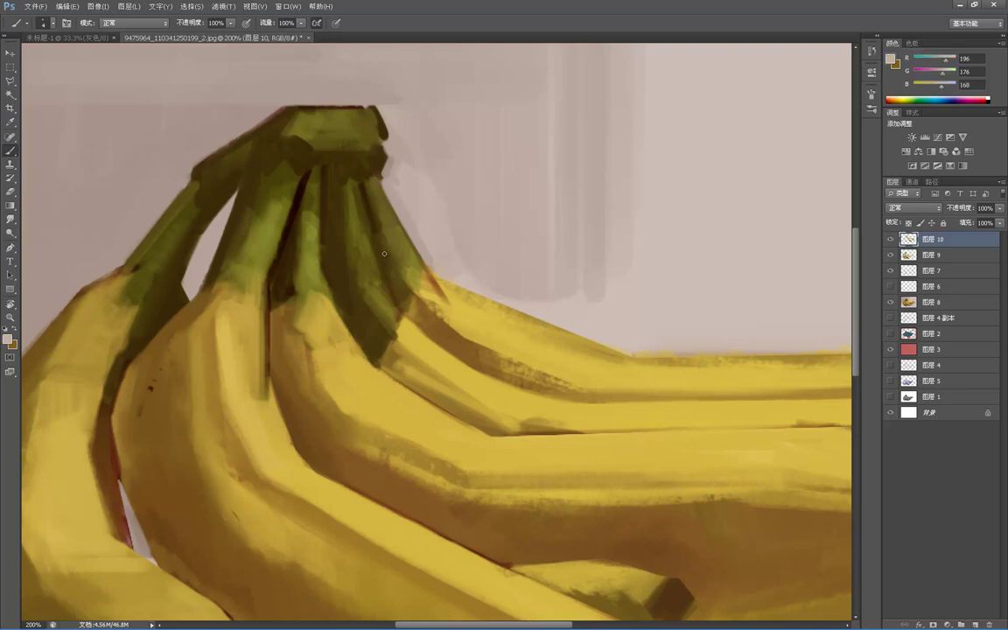
{"action": "key", "text": "l"}
{"action": "left_click", "coordinate": [374, 232]}
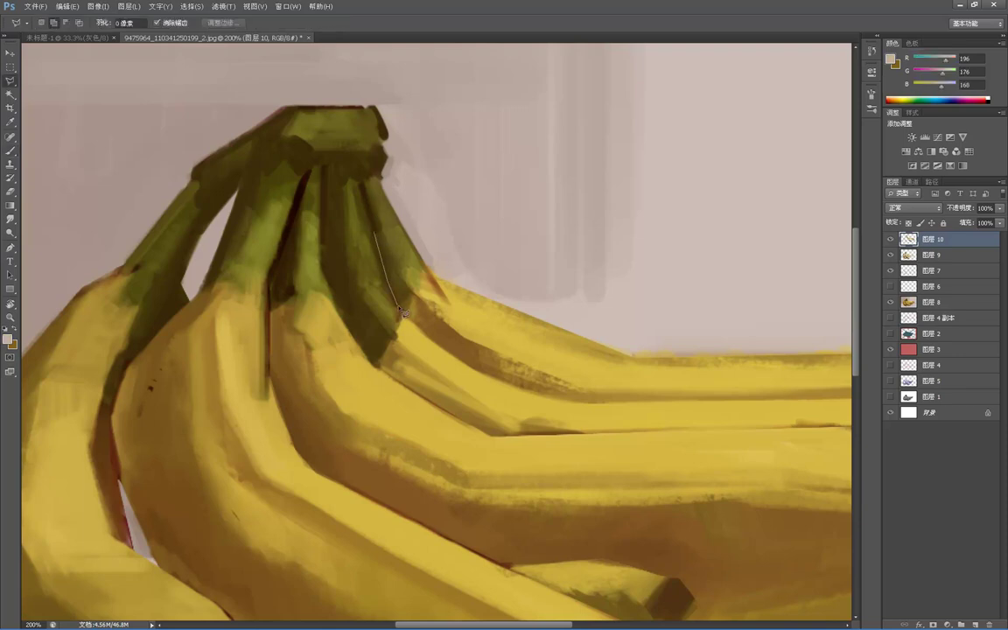
{"action": "double_click", "coordinate": [401, 306]}
{"action": "key", "text": "b"}
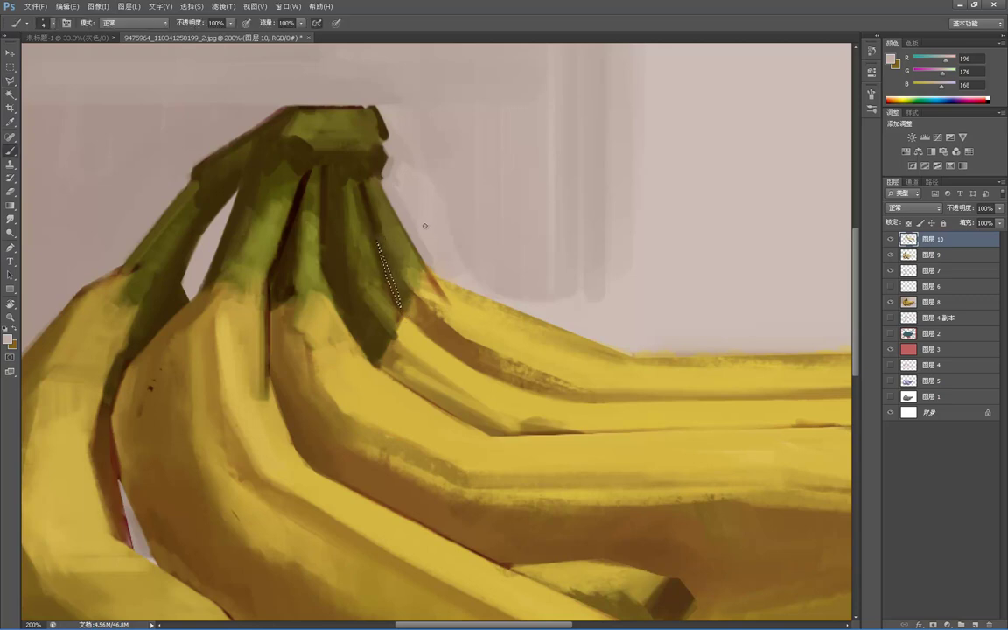
{"action": "mouse_move", "coordinate": [375, 238]}
{"action": "left_mouse_down"}
{"action": "mouse_move", "coordinate": [398, 303]}
{"action": "mouse_move", "coordinate": [378, 243]}
{"action": "left_mouse_up"}
{"action": "key", "text": "l"}
{"action": "left_click", "coordinate": [454, 236]}
{"action": "key", "text": "b"}
- Blend the stem beside the new gap with sampled olive tones
{"action": "left_click", "coordinate": [377, 209], "text": "alt"}
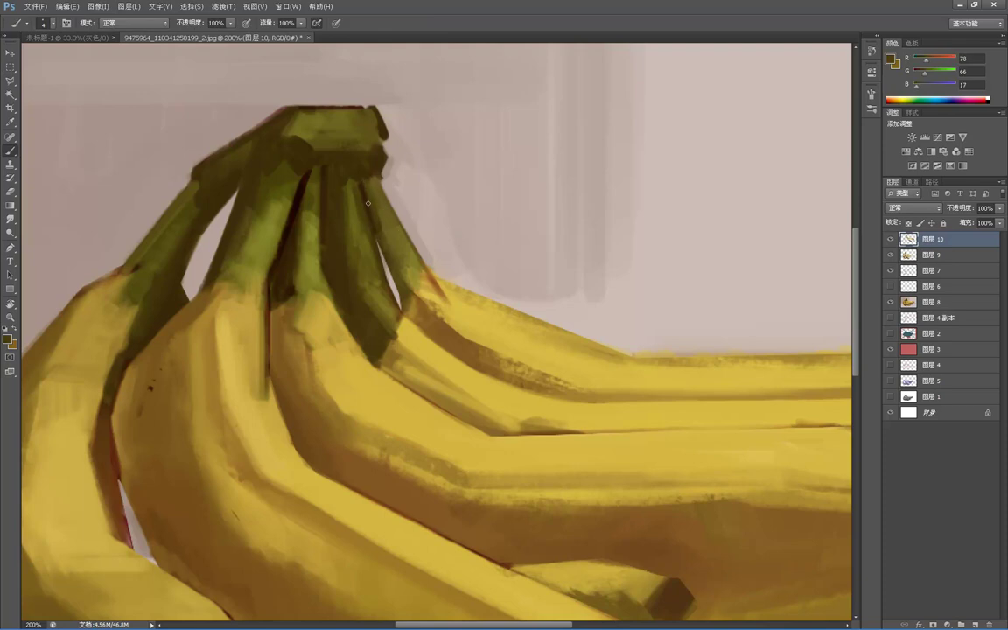
{"action": "left_click", "coordinate": [357, 213], "text": "alt"}
{"action": "left_click_drag", "start_coordinate": [357, 196], "coordinate": [366, 226]}
- Darken the tip of the uppermost rear banana with sampled dark brown
{"action": "key", "text": "z"}
{"action": "left_click", "coordinate": [411, 193], "text": "alt"}
{"action": "left_click", "coordinate": [418, 191], "text": "alt"}
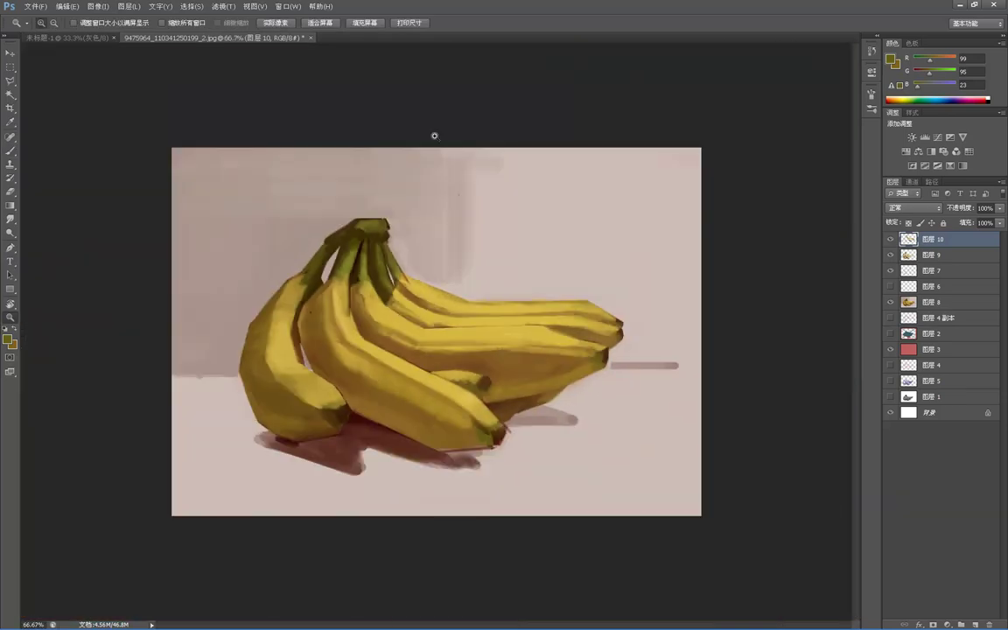
{"action": "left_click", "coordinate": [651, 300]}
{"action": "left_click", "coordinate": [667, 298]}
{"action": "key", "text": "b"}
{"action": "left_click_drag", "start_coordinate": [720, 297], "coordinate": [536, 304]}
{"action": "left_click", "coordinate": [606, 342], "text": "alt"}
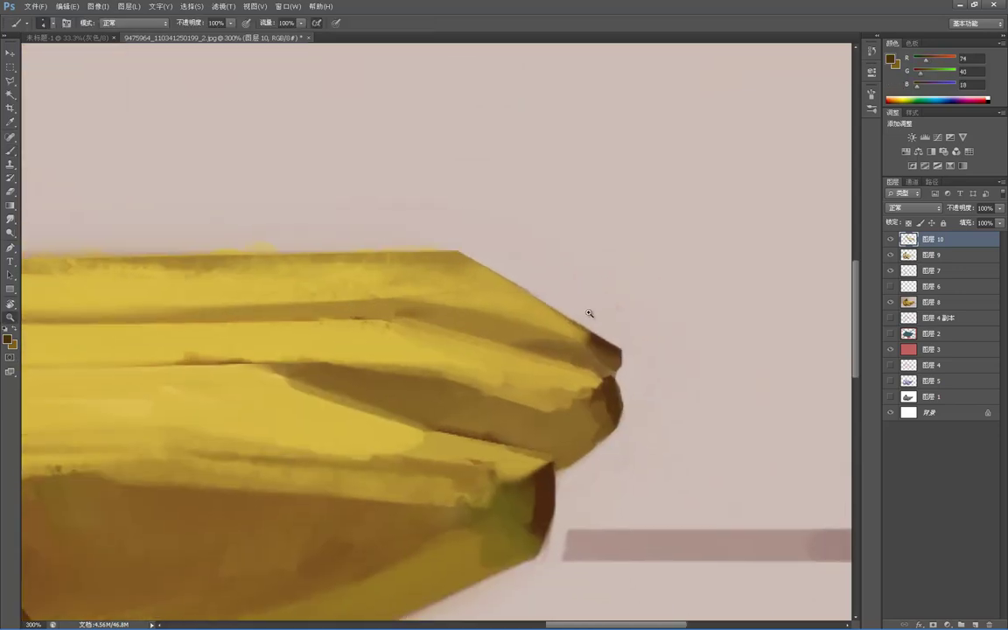
{"action": "key", "text": "z"}
{"action": "left_click", "coordinate": [605, 324], "text": "alt"}
{"action": "key", "text": "b"}
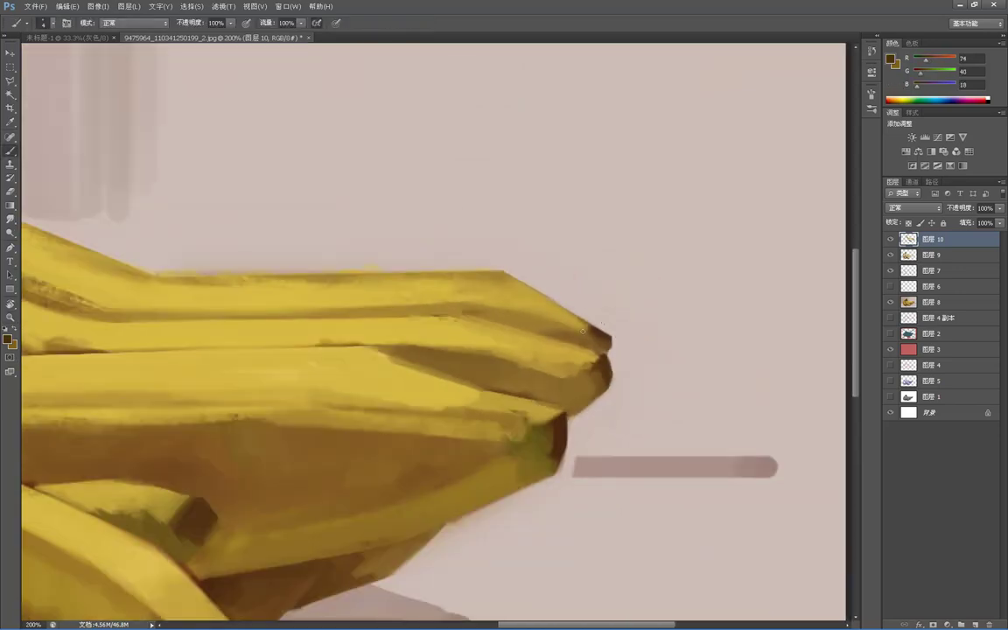
- Outline the shaded lower facet of the uppermost rear banana, up to its tip, with a polygonal selection
{"action": "key", "text": "l"}
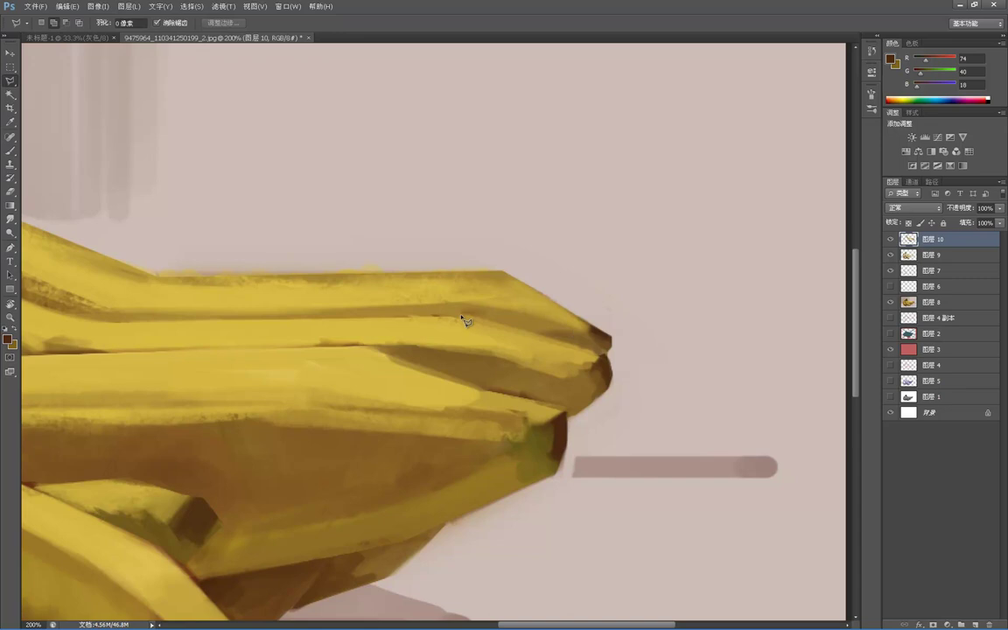
{"action": "left_click", "coordinate": [461, 315]}
{"action": "left_click", "coordinate": [603, 355]}
{"action": "left_click", "coordinate": [612, 347]}
{"action": "left_click", "coordinate": [612, 336]}
{"action": "left_click", "coordinate": [461, 315]}
- Smooth the shading inside the selected facet with sampled light and dark browns, and clear the selection
{"action": "key", "text": "b"}
{"action": "left_click", "coordinate": [544, 332], "text": "alt"}
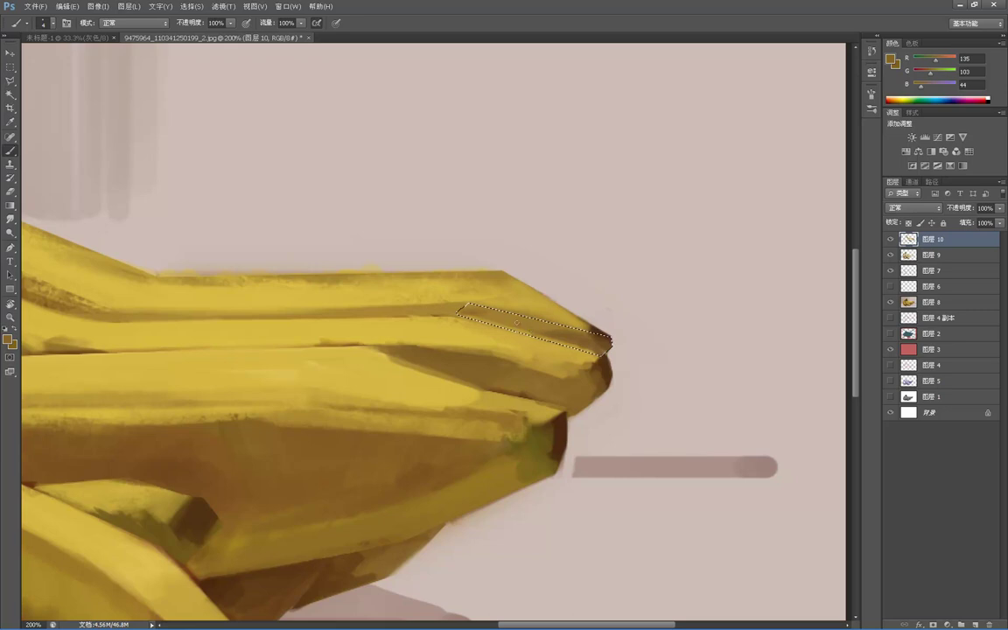
{"action": "left_click", "coordinate": [482, 315], "text": "alt"}
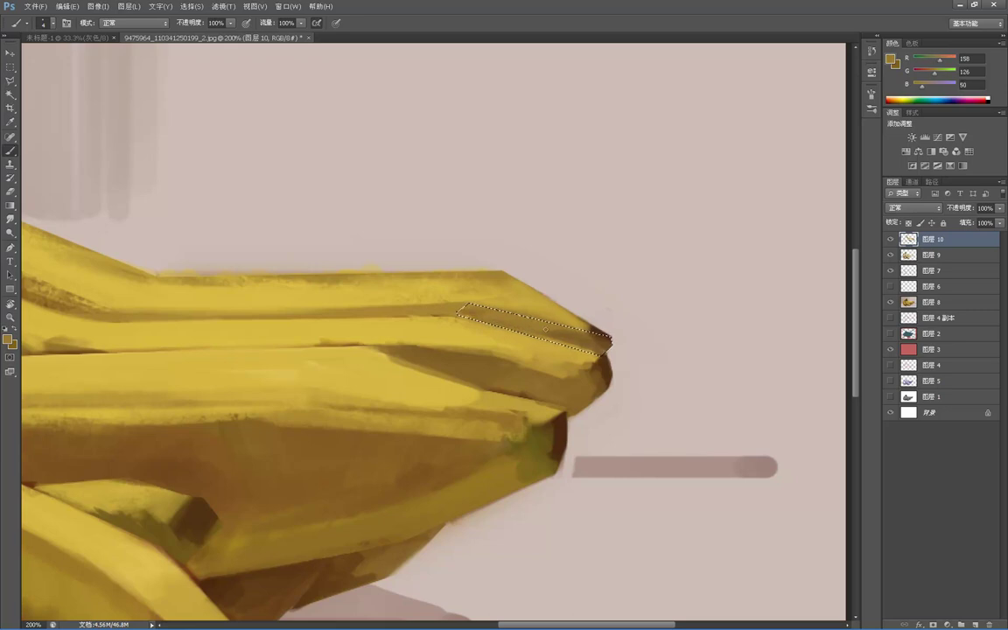
{"action": "left_click", "coordinate": [582, 343], "text": "alt"}
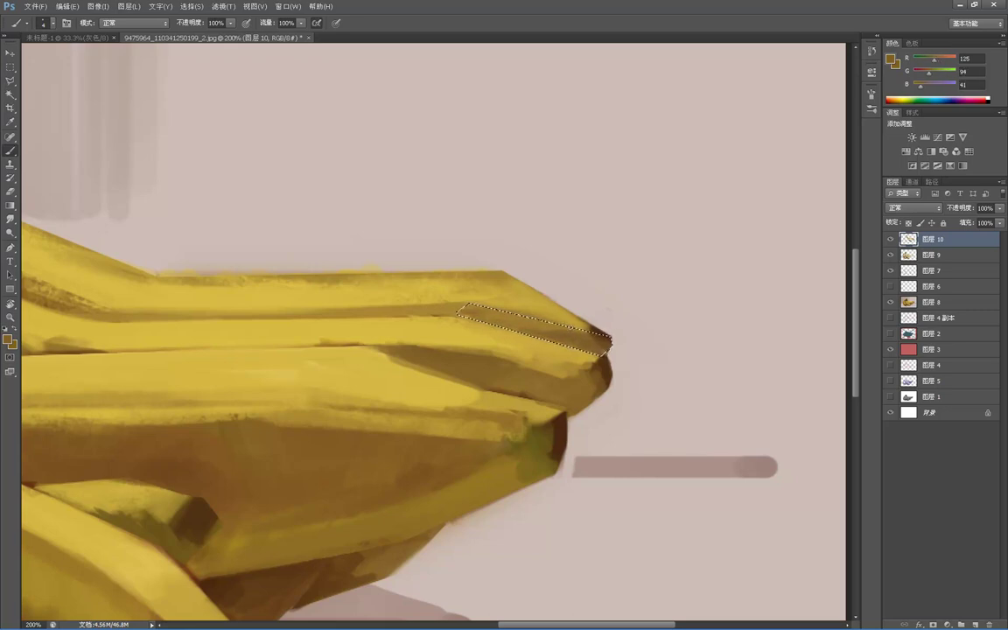
{"action": "left_click", "coordinate": [521, 314], "text": "alt"}
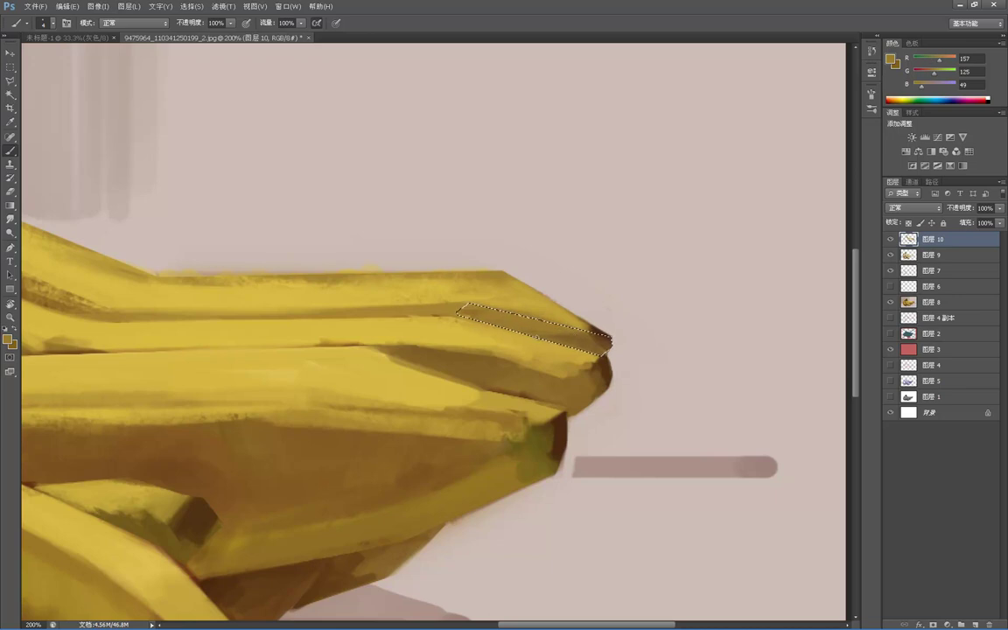
{"action": "key", "text": "m"}
{"action": "left_click", "coordinate": [589, 302]}
{"action": "right_click", "coordinate": [524, 284]}
{"action": "left_click", "coordinate": [519, 248]}
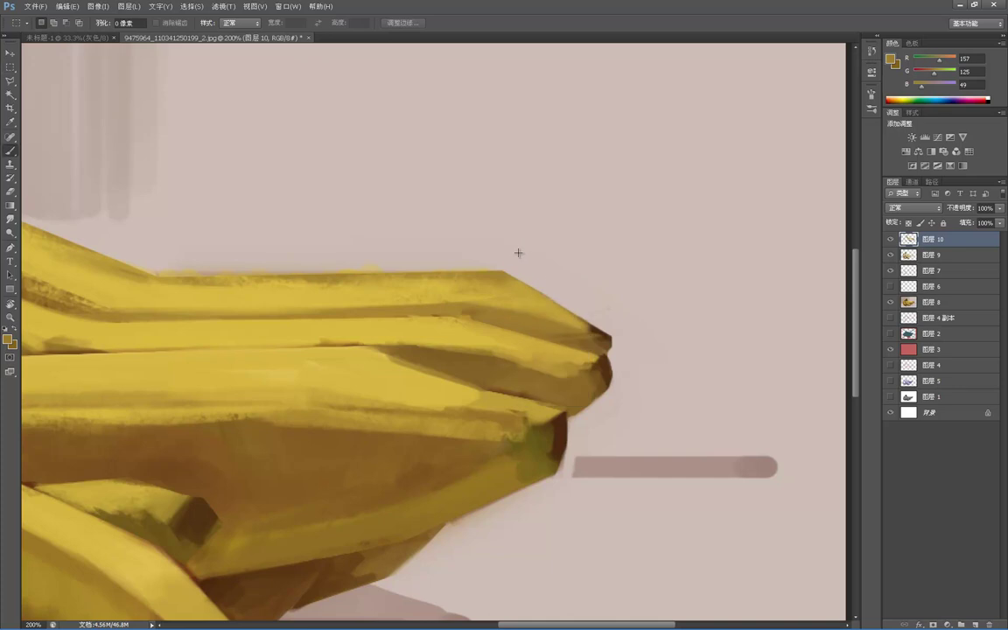
- Switch to the 141-pixel brush preset and reduce its size
{"action": "key", "text": "b"}
{"action": "right_click", "coordinate": [512, 262]}
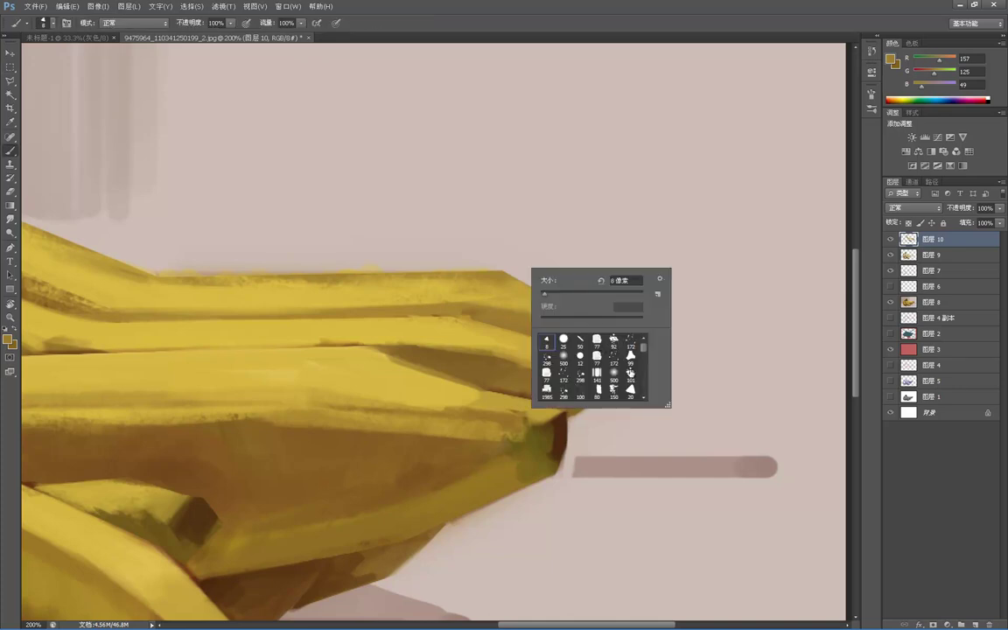
{"action": "left_click", "coordinate": [597, 372]}
{"action": "left_click", "coordinate": [460, 257]}
{"action": "key", "text": "["}
- Round off the sharp upper bend near the uppermost banana's tip with sampled wall colour and banana brown
{"action": "left_click", "coordinate": [603, 334], "text": "alt"}
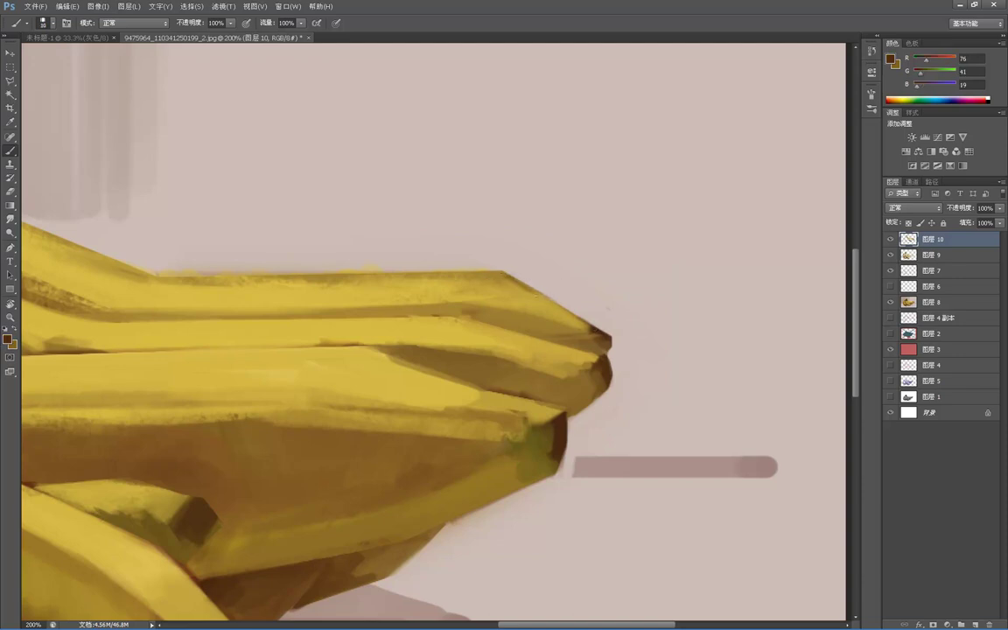
{"action": "left_click", "coordinate": [477, 263], "text": "alt"}
{"action": "left_click", "coordinate": [538, 295], "text": "alt"}
{"action": "left_click", "coordinate": [493, 268], "text": "alt"}
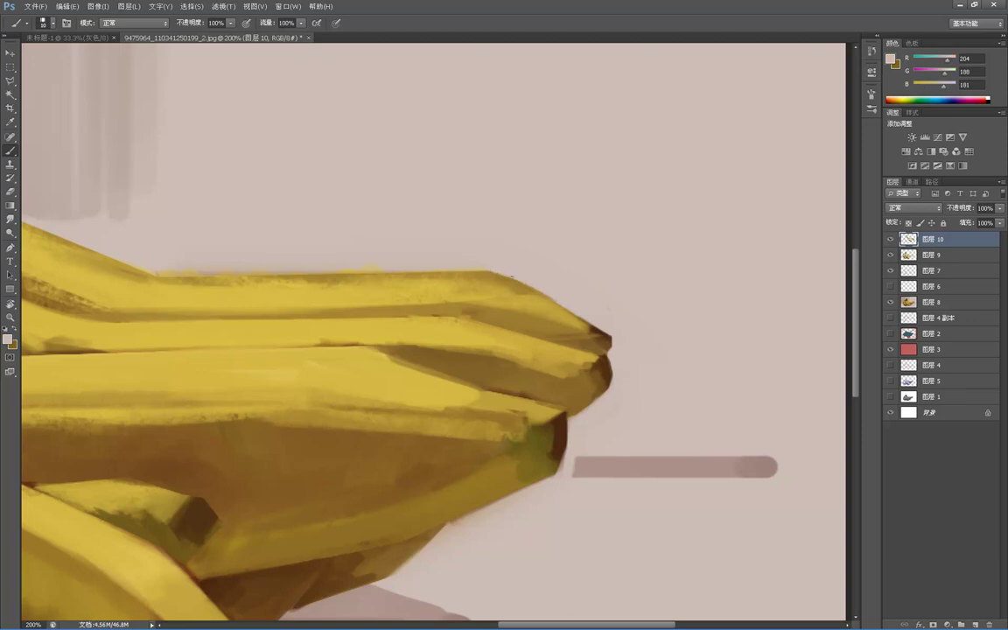
{"action": "left_click", "coordinate": [534, 291], "text": "alt"}
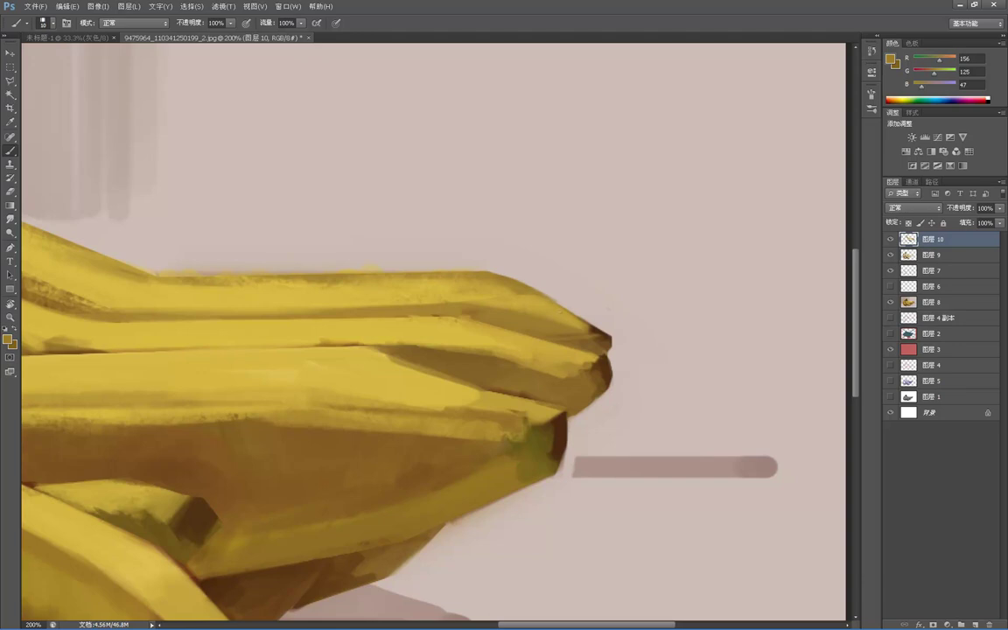
- Smooth the lit upper surfaces of the rear bananas with sampled yellows
{"action": "key", "text": "z"}
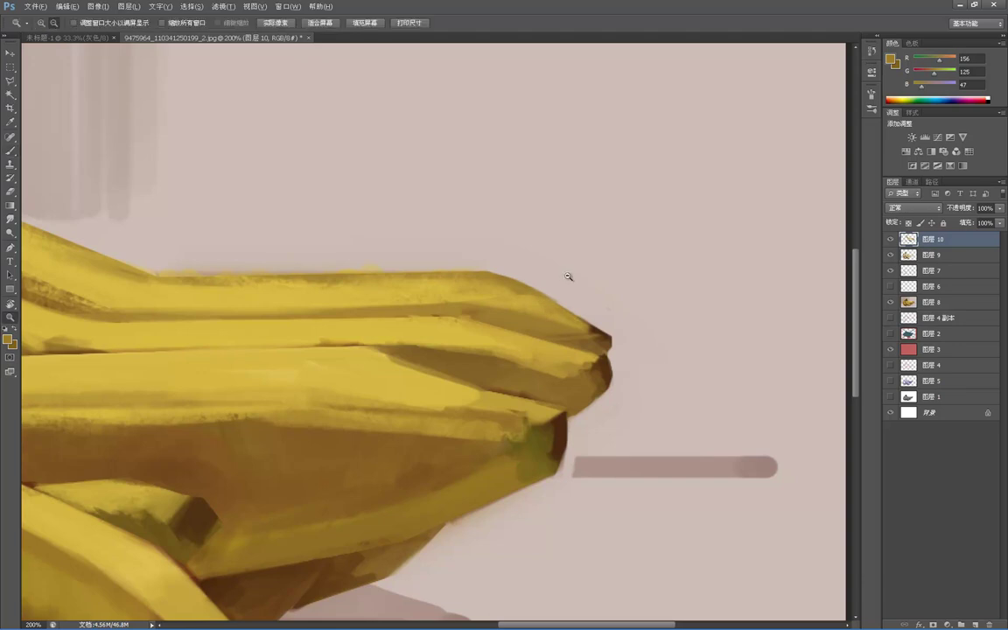
{"action": "left_click", "coordinate": [547, 262], "text": "alt"}
{"action": "left_click", "coordinate": [591, 189], "text": "alt"}
{"action": "left_click", "coordinate": [602, 209], "text": "alt"}
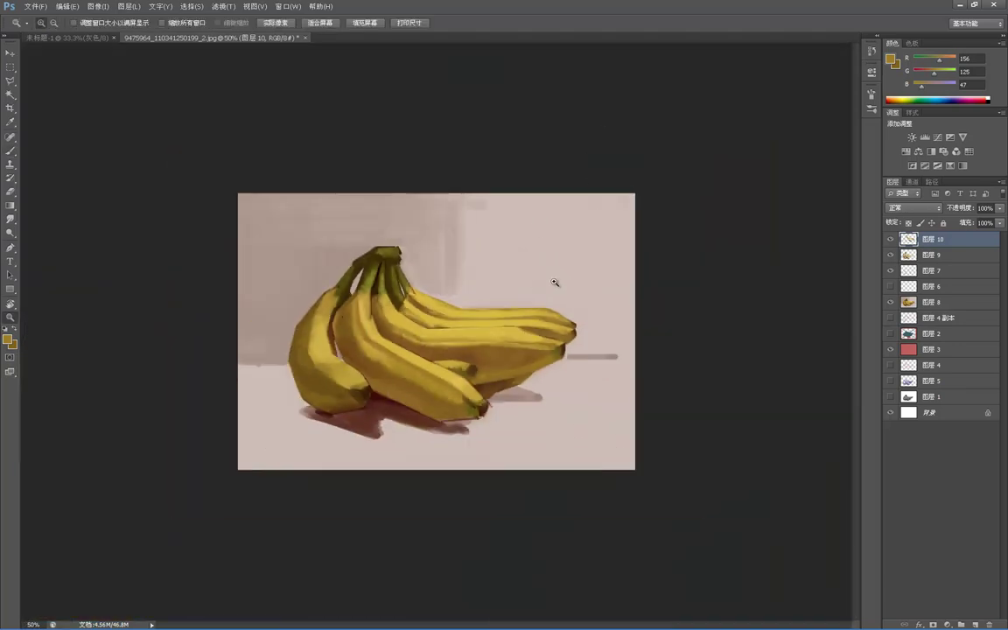
{"action": "left_click", "coordinate": [543, 297]}
{"action": "left_click", "coordinate": [542, 276]}
{"action": "left_click", "coordinate": [601, 274]}
{"action": "left_click", "coordinate": [601, 274]}
{"action": "key", "text": "b"}
{"action": "left_click", "coordinate": [613, 303], "text": "alt"}
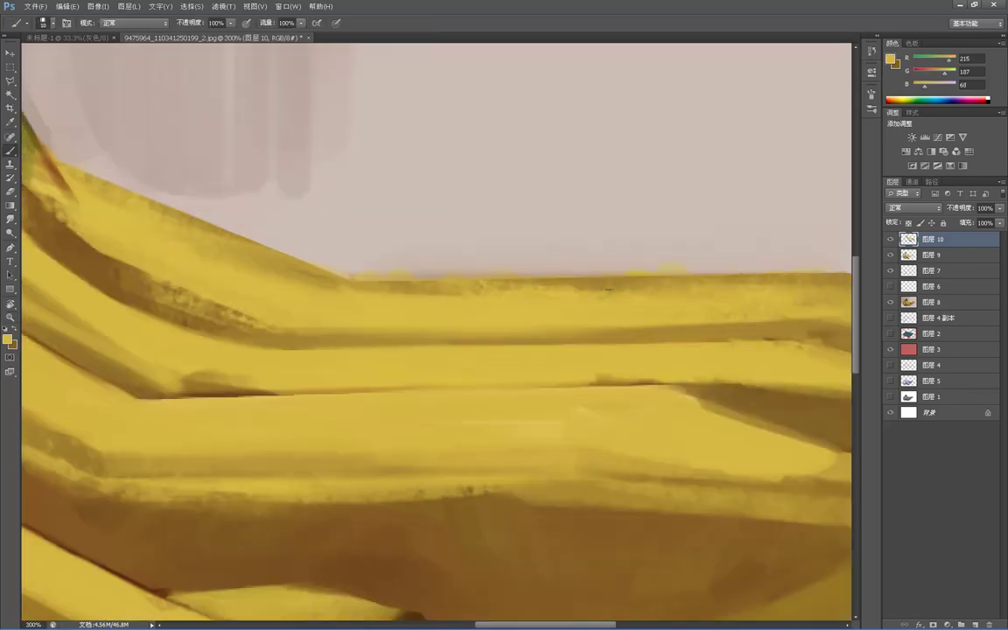
{"action": "left_click", "coordinate": [550, 402], "text": "alt"}
- Refine the shadows between the stems below the crown with sampled olive and near-black brown
{"action": "key", "text": "z"}
{"action": "left_click", "coordinate": [495, 400], "text": "alt"}
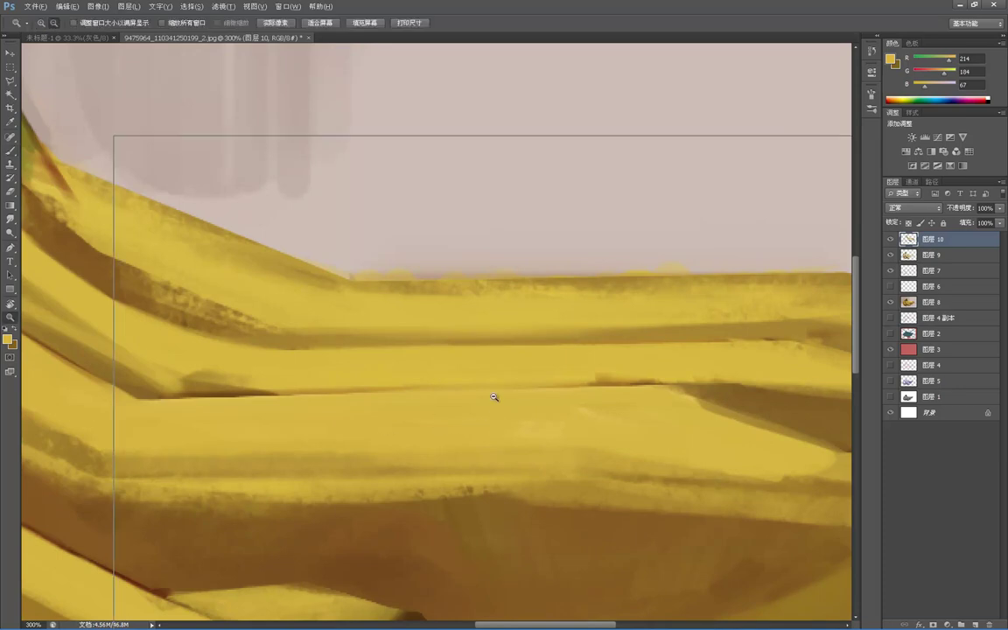
{"action": "left_click", "coordinate": [497, 386], "text": "alt"}
{"action": "left_click", "coordinate": [489, 356], "text": "alt"}
{"action": "left_click", "coordinate": [491, 356], "text": "alt"}
{"action": "left_click", "coordinate": [491, 356], "text": "alt"}
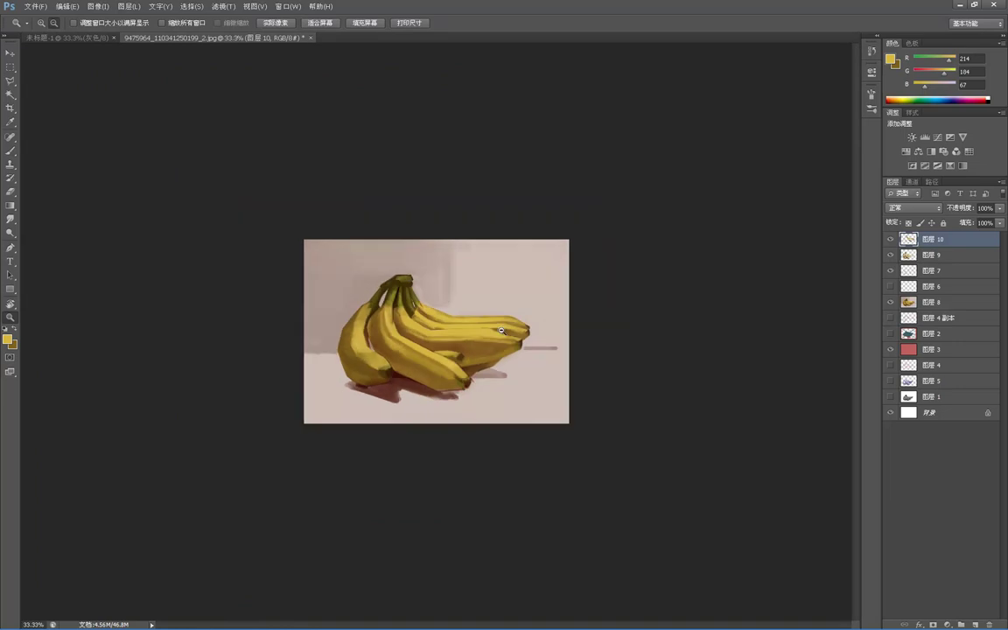
{"action": "left_click", "coordinate": [391, 251]}
{"action": "left_click", "coordinate": [340, 265]}
{"action": "left_click", "coordinate": [340, 265]}
{"action": "key", "text": "b"}
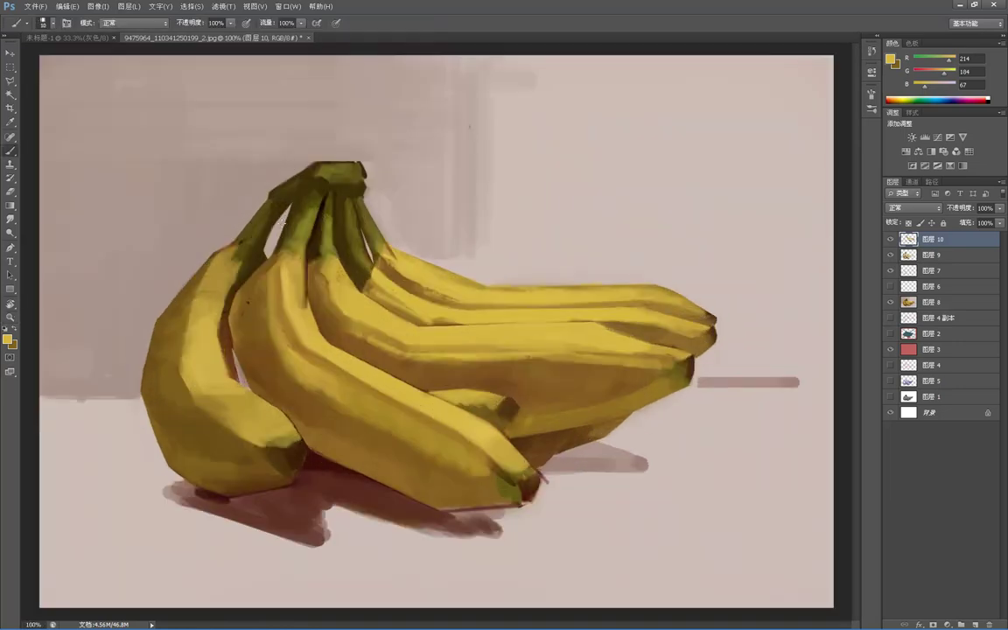
{"action": "left_click", "coordinate": [286, 248], "text": "alt"}
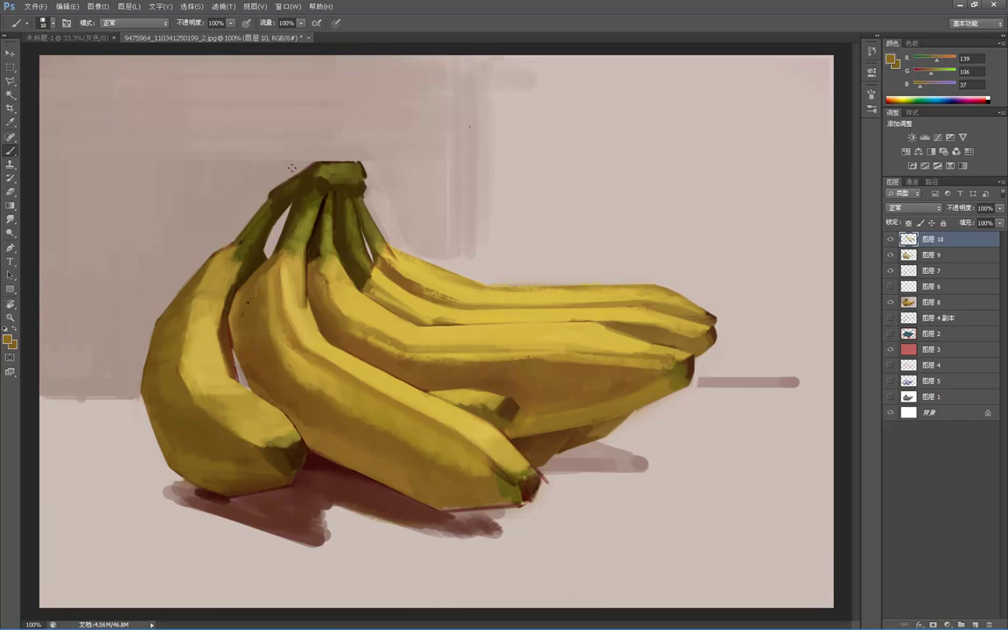
{"action": "left_click", "coordinate": [330, 184], "text": "alt"}
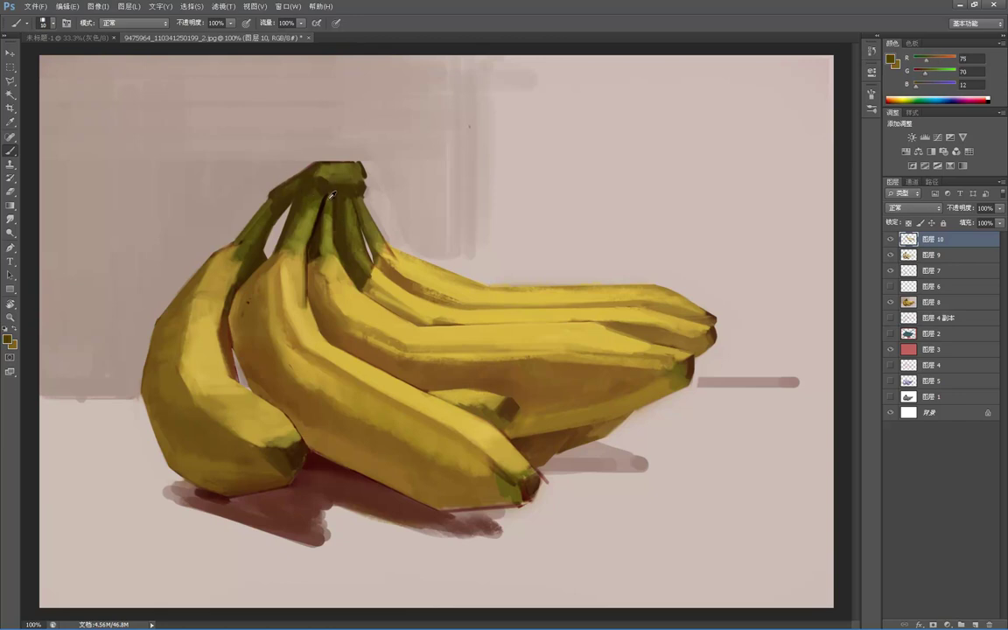
{"action": "left_click", "coordinate": [329, 199], "text": "alt"}
{"action": "left_click", "coordinate": [319, 224], "text": "alt"}
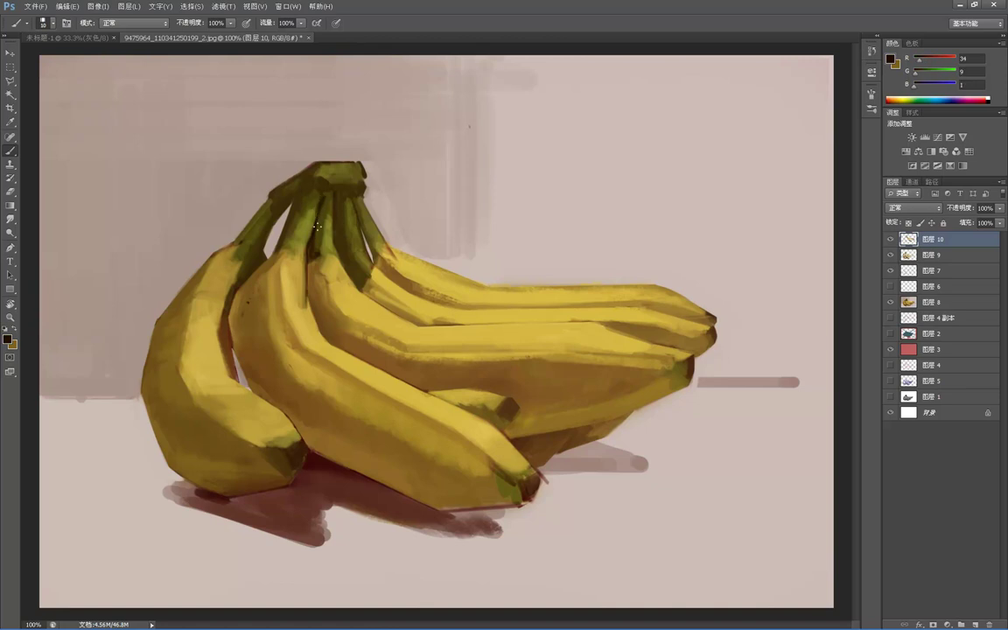
{"action": "left_click", "coordinate": [308, 234], "text": "alt"}
- Outline the narrow gap between the two middle stems, paint it with sampled dark brown, and clear the selection
{"action": "key", "text": "l"}
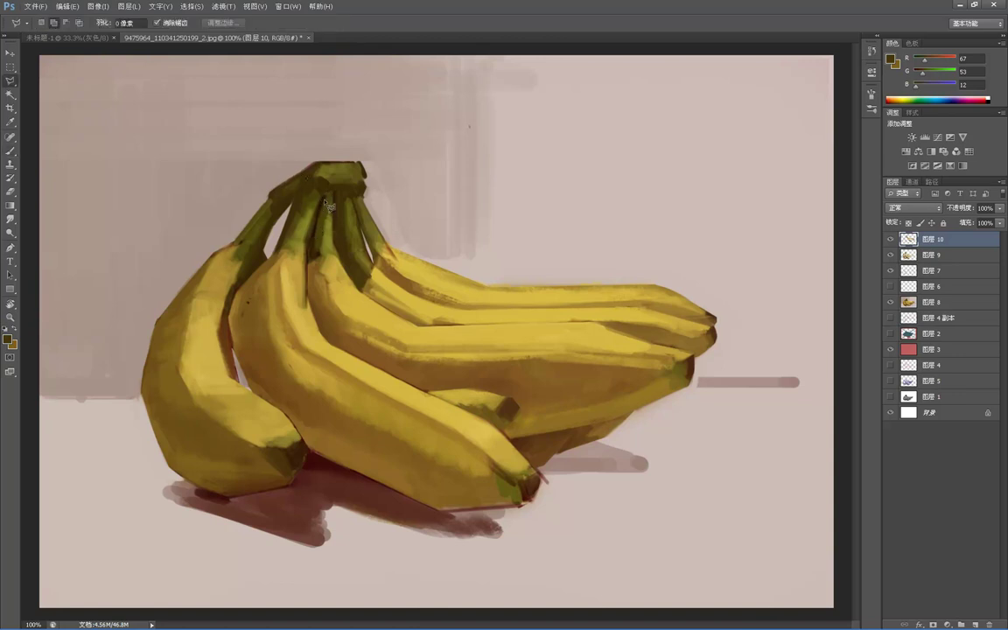
{"action": "left_click", "coordinate": [308, 262]}
{"action": "double_click", "coordinate": [320, 206]}
{"action": "key", "text": "b"}
{"action": "left_click", "coordinate": [315, 232], "text": "alt"}
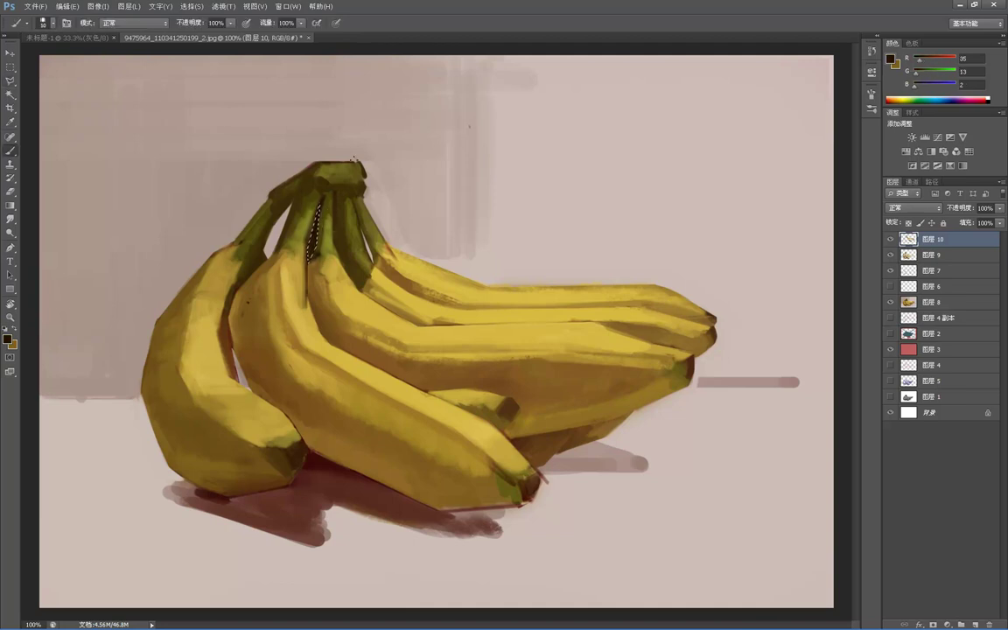
{"action": "left_click", "coordinate": [346, 225], "text": "alt"}
{"action": "key", "text": "m"}
{"action": "left_click", "coordinate": [343, 139]}
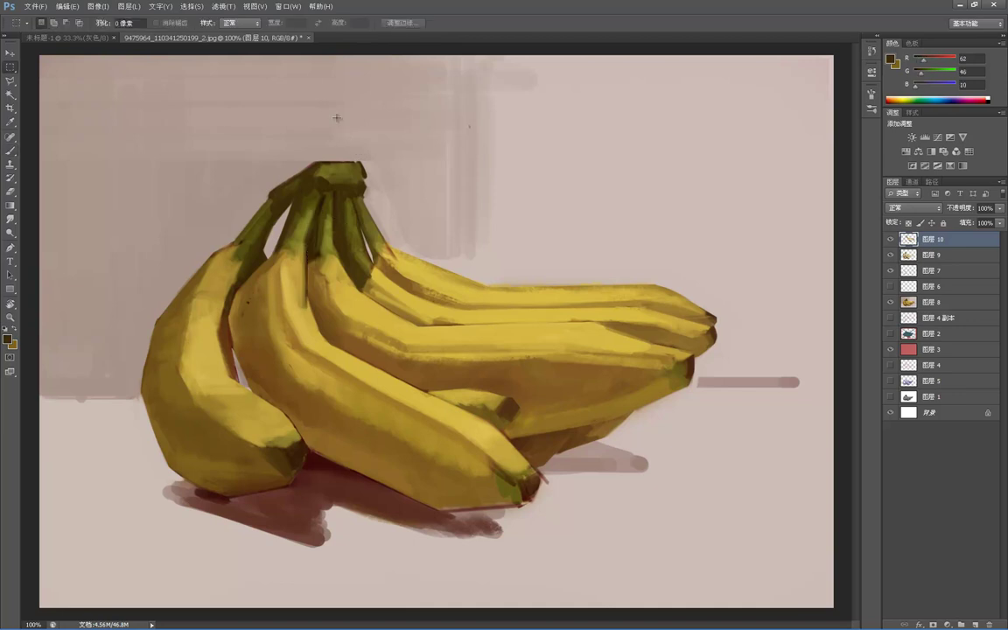
- Blend the upper ends of the middle and rear bananas into their green stems with sampled brown and yellows
{"action": "key", "text": "b"}
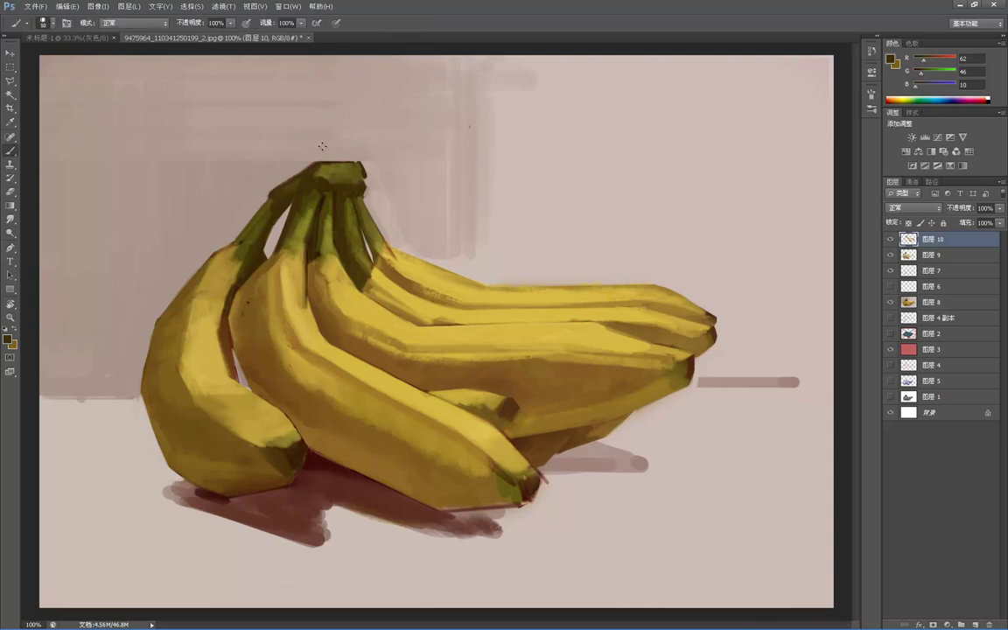
{"action": "left_click", "coordinate": [374, 293], "text": "alt"}
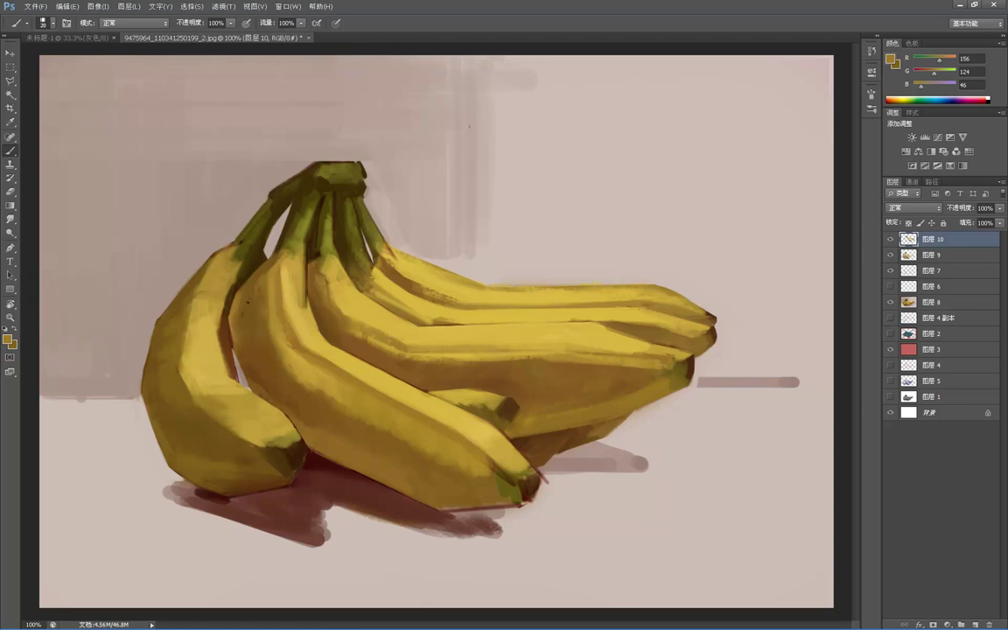
{"action": "left_click", "coordinate": [348, 252], "text": "alt"}
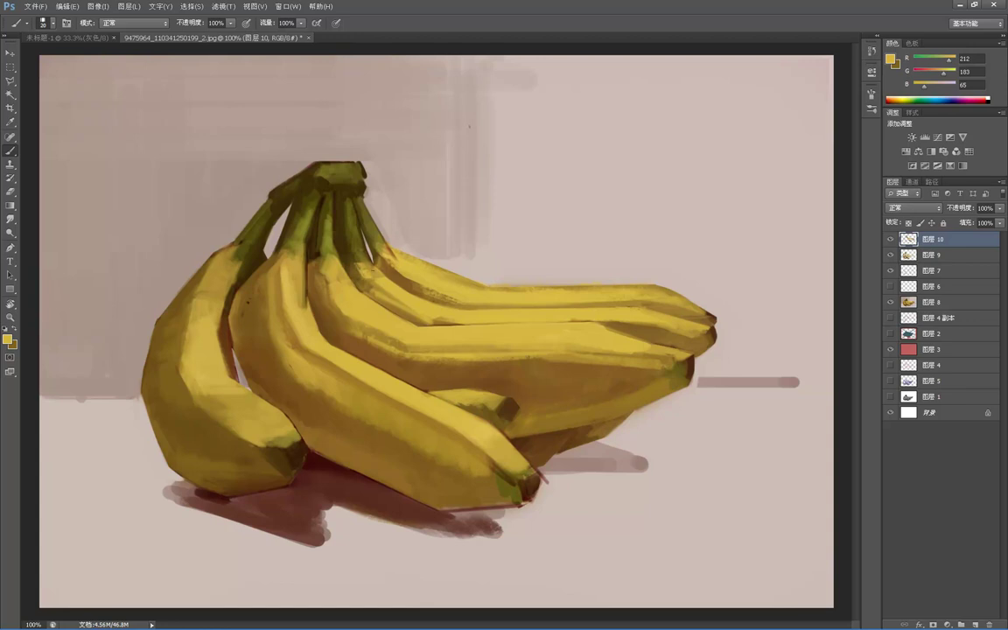
{"action": "left_click", "coordinate": [341, 244], "text": "alt"}
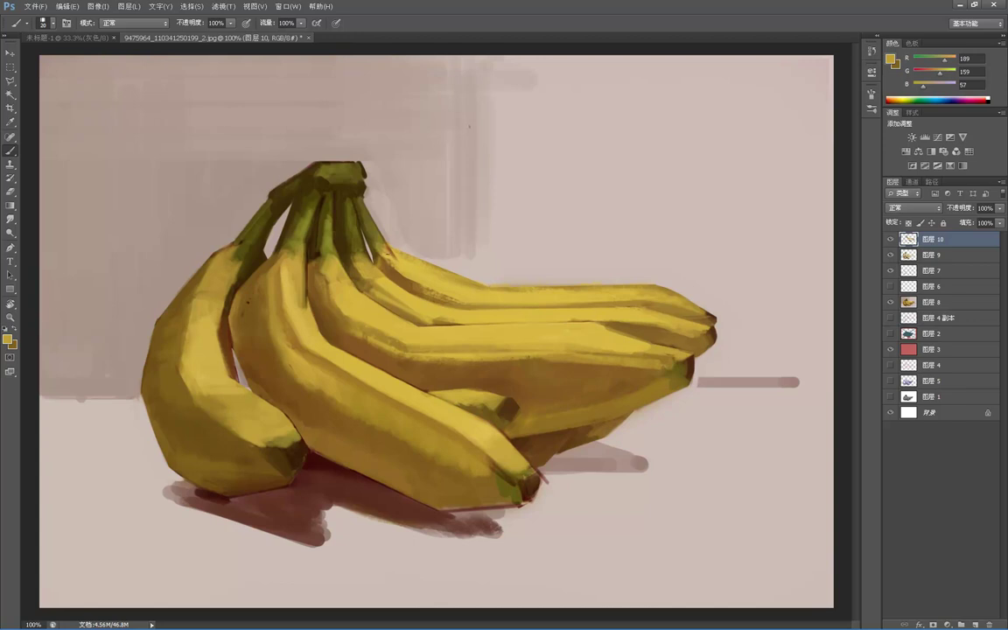
{"action": "left_click", "coordinate": [394, 258], "text": "alt"}
{"action": "left_click", "coordinate": [360, 246], "text": "alt"}
{"action": "left_click", "coordinate": [394, 258], "text": "alt"}
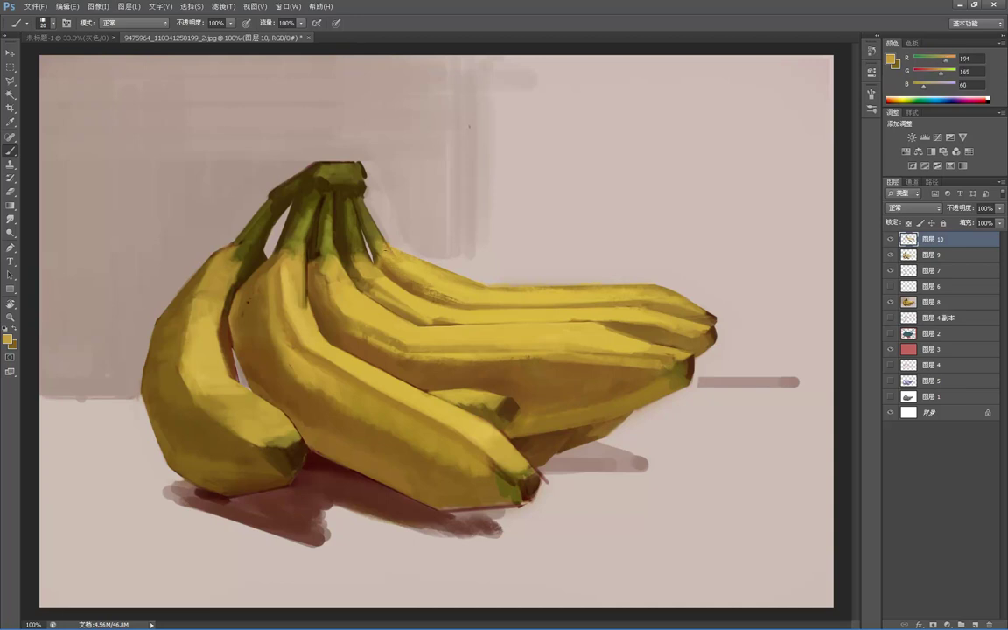
- Refine the upper surface of the uppermost banana with sampled brown and light yellow
{"action": "key", "text": "z"}
{"action": "left_click", "coordinate": [401, 225], "text": "alt"}
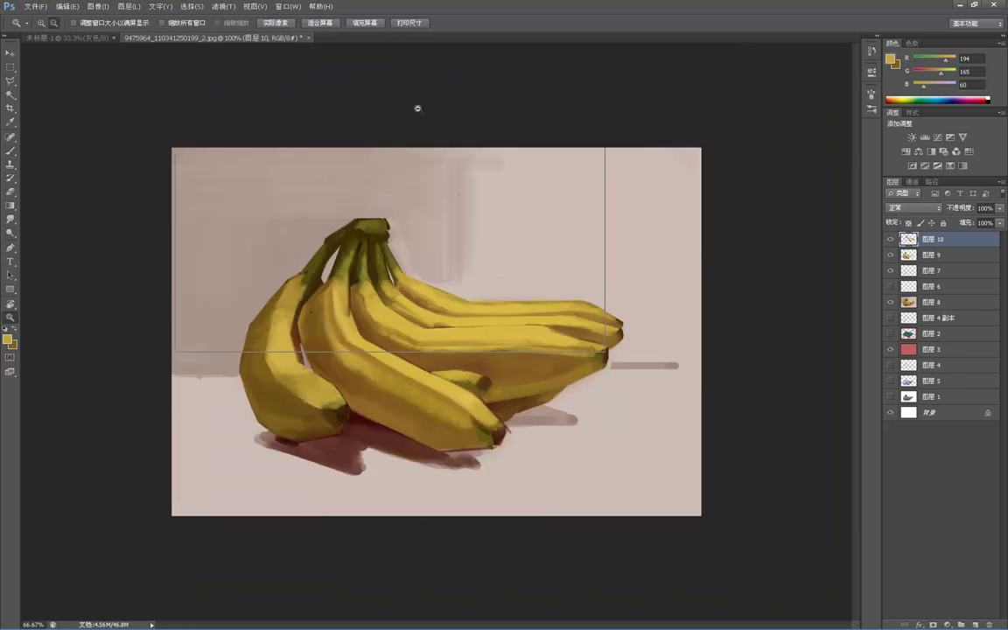
{"action": "left_click", "coordinate": [395, 161], "text": "alt"}
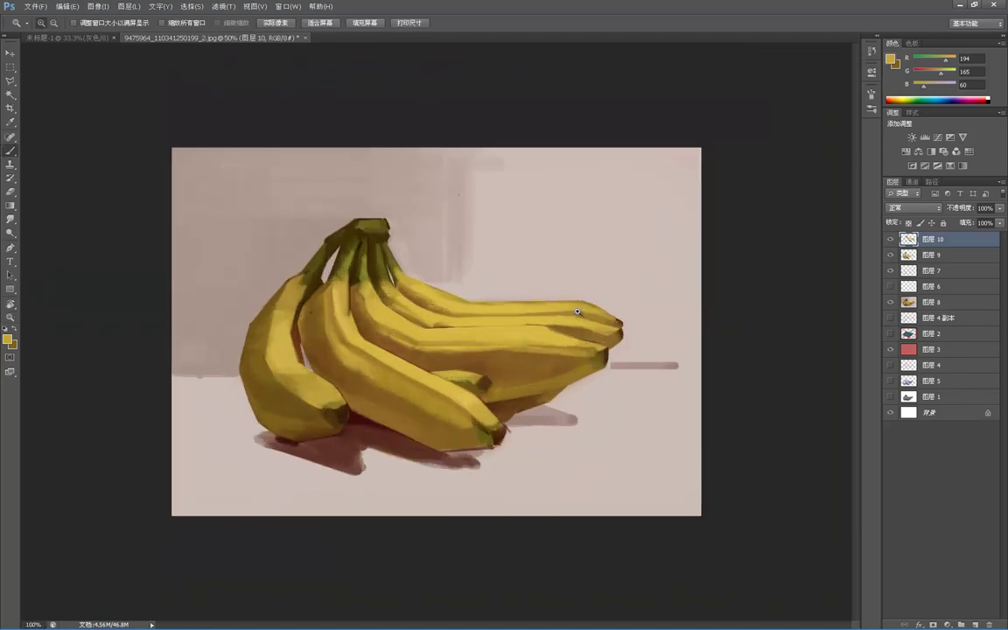
{"action": "left_click", "coordinate": [499, 312]}
{"action": "key", "text": "b"}
{"action": "left_click", "coordinate": [564, 291], "text": "alt"}
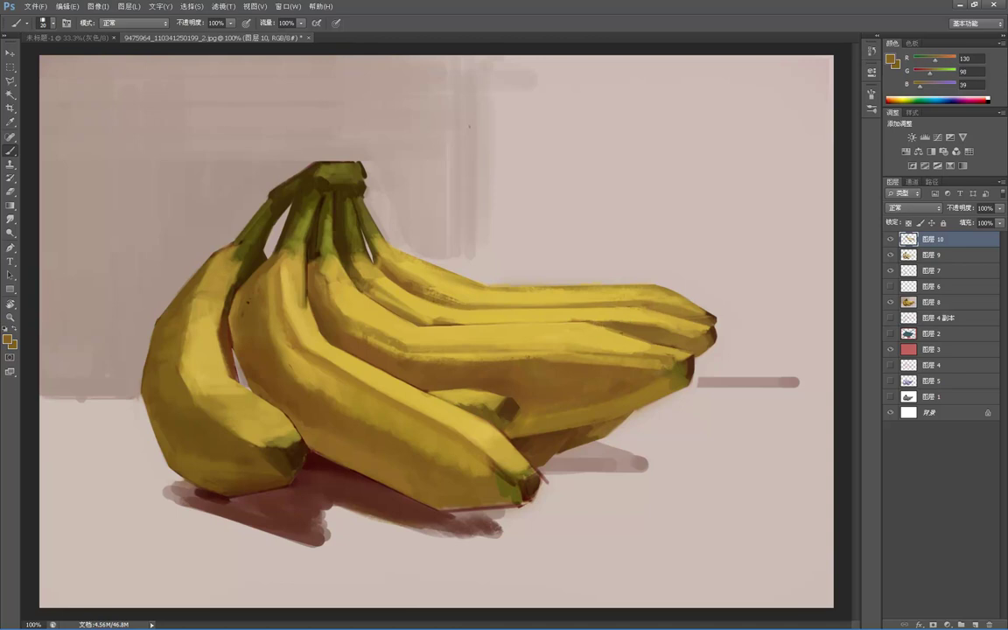
{"action": "left_click", "coordinate": [552, 298], "text": "alt"}
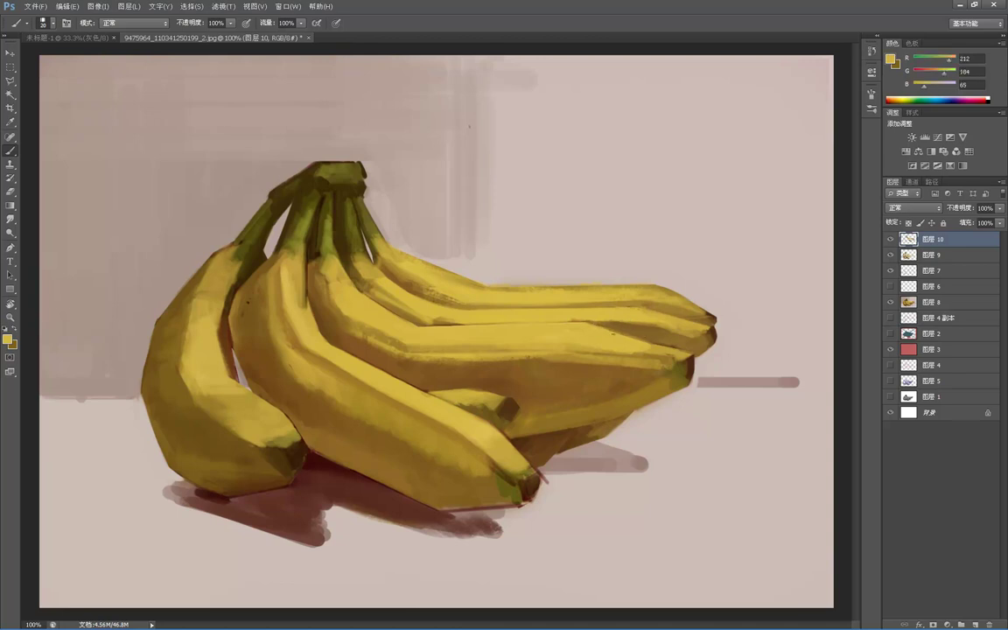
- Smooth the lit surfaces of the rear bananas with sampled yellows and touch up their far tips with sampled dark browns
{"action": "left_click", "coordinate": [638, 338], "text": "alt"}
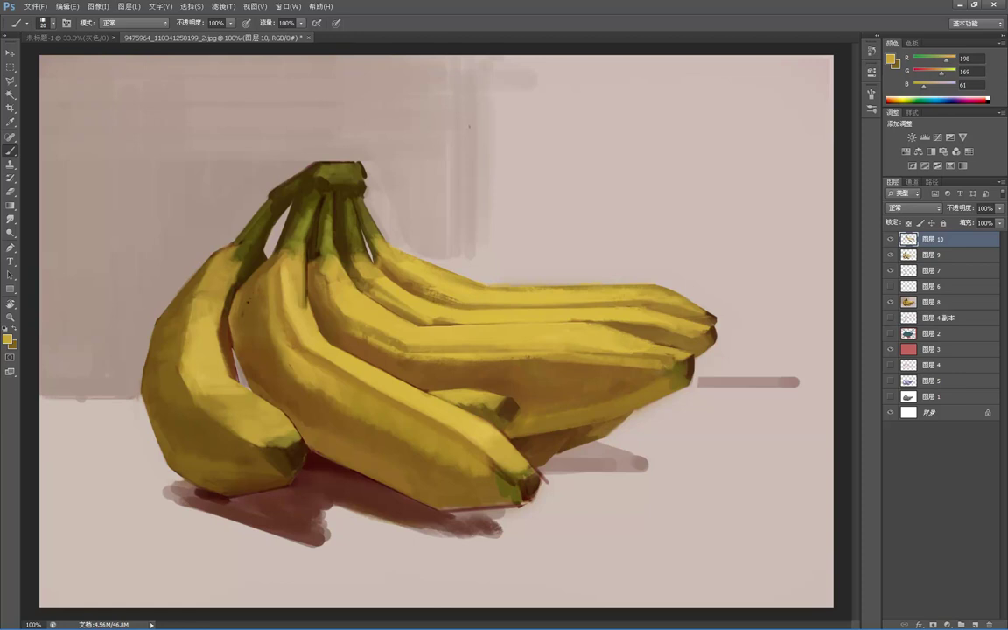
{"action": "left_click", "coordinate": [621, 338], "text": "alt"}
{"action": "left_click", "coordinate": [569, 309], "text": "alt"}
{"action": "left_click", "coordinate": [530, 297], "text": "alt"}
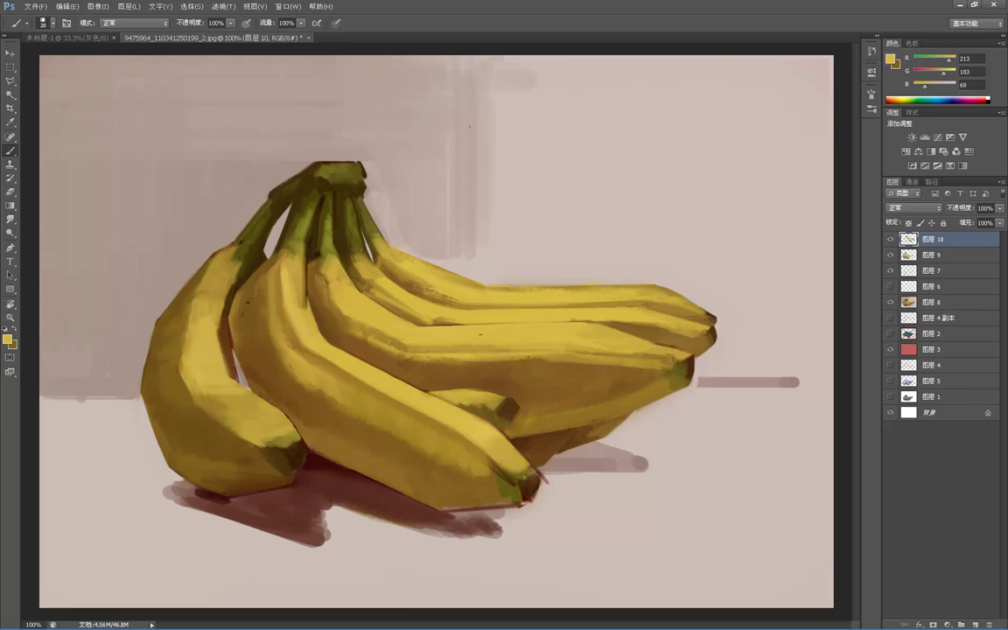
{"action": "left_click", "coordinate": [530, 295], "text": "alt"}
{"action": "left_click", "coordinate": [715, 327], "text": "alt"}
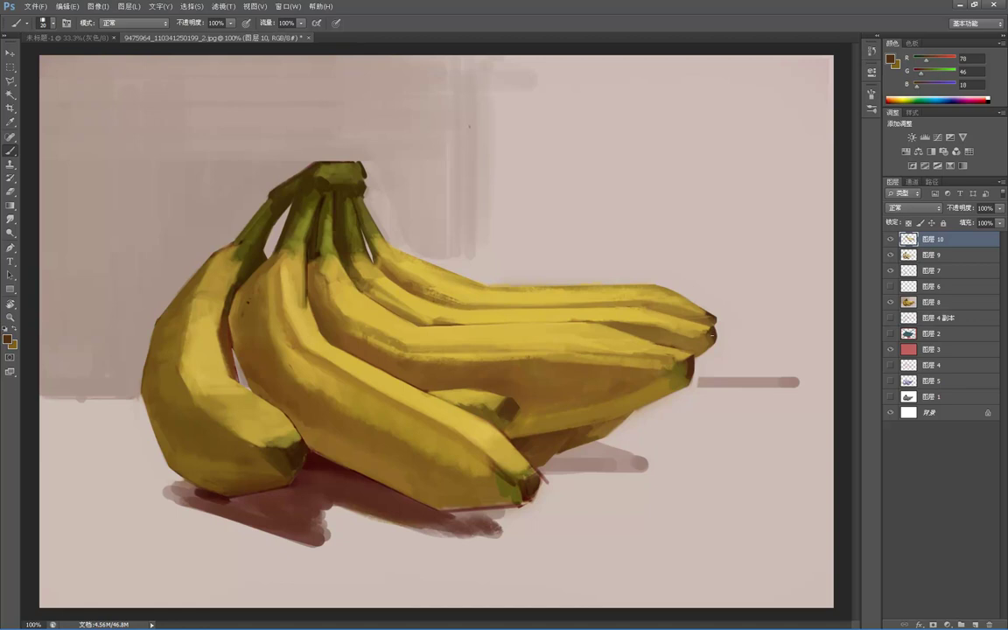
{"action": "left_click", "coordinate": [708, 335], "text": "alt"}
- Darken the cast shadow beneath the front banana with a larger brush and sampled dark red and brown
{"action": "key", "text": "z"}
{"action": "left_click", "coordinate": [664, 296], "text": "alt"}
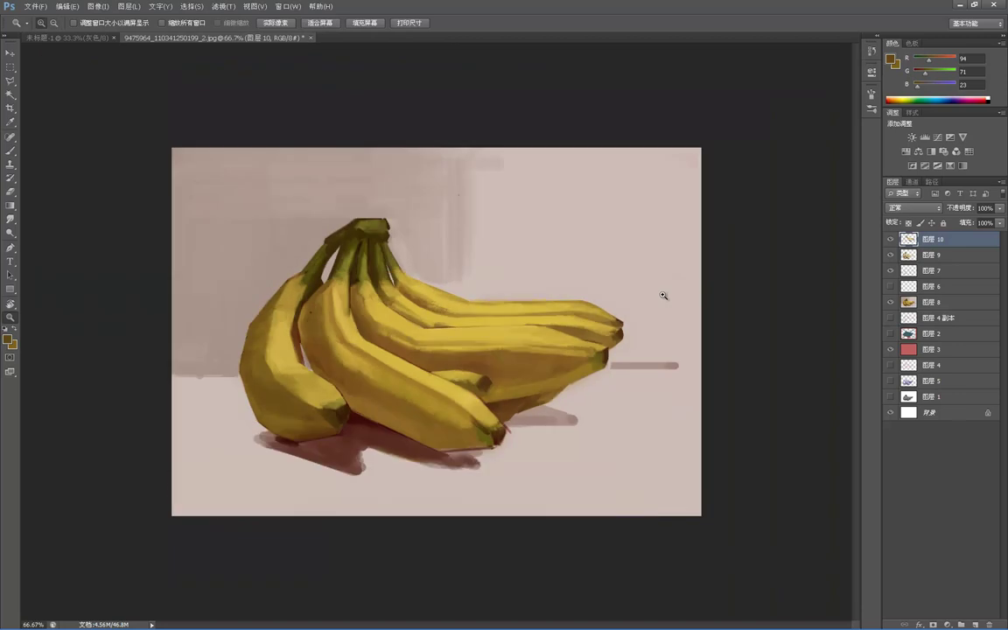
{"action": "left_click", "coordinate": [332, 395]}
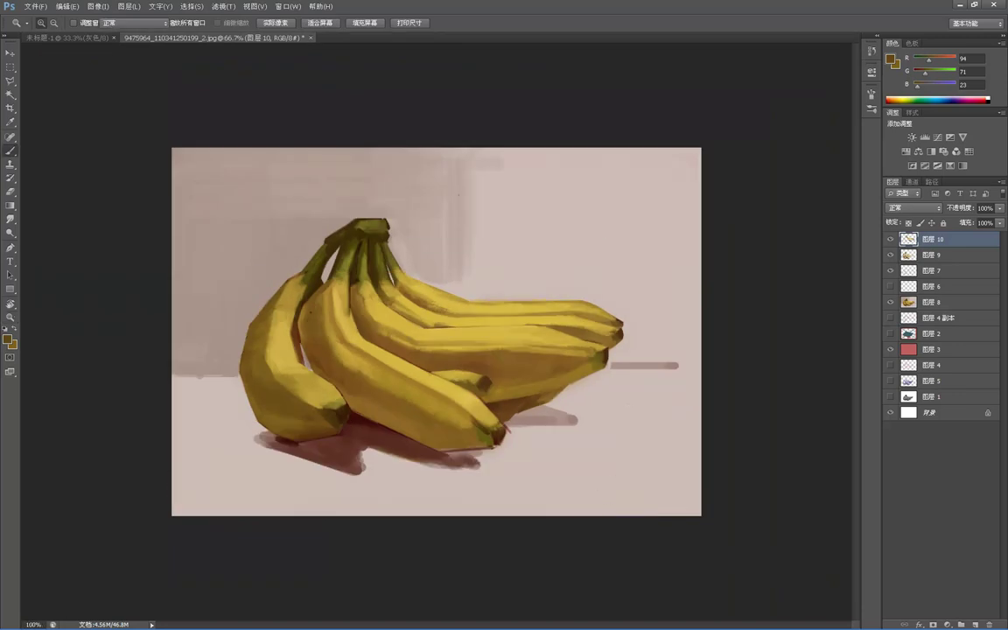
{"action": "key", "text": "b"}
{"action": "left_click", "coordinate": [458, 368], "text": "alt"}
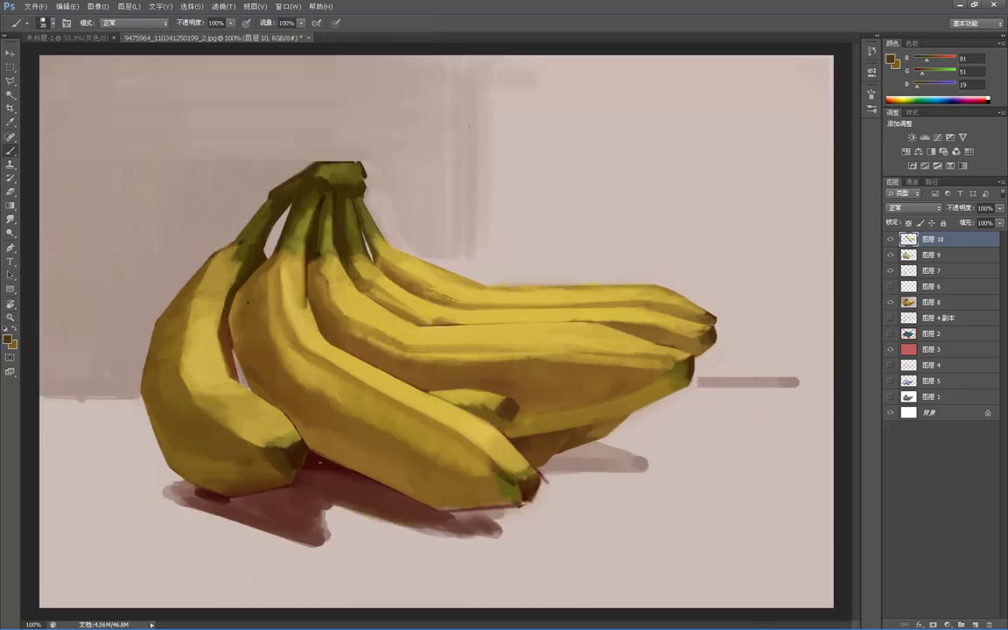
{"action": "key", "text": "bracketright"}
{"action": "left_click", "coordinate": [322, 463], "text": "alt"}
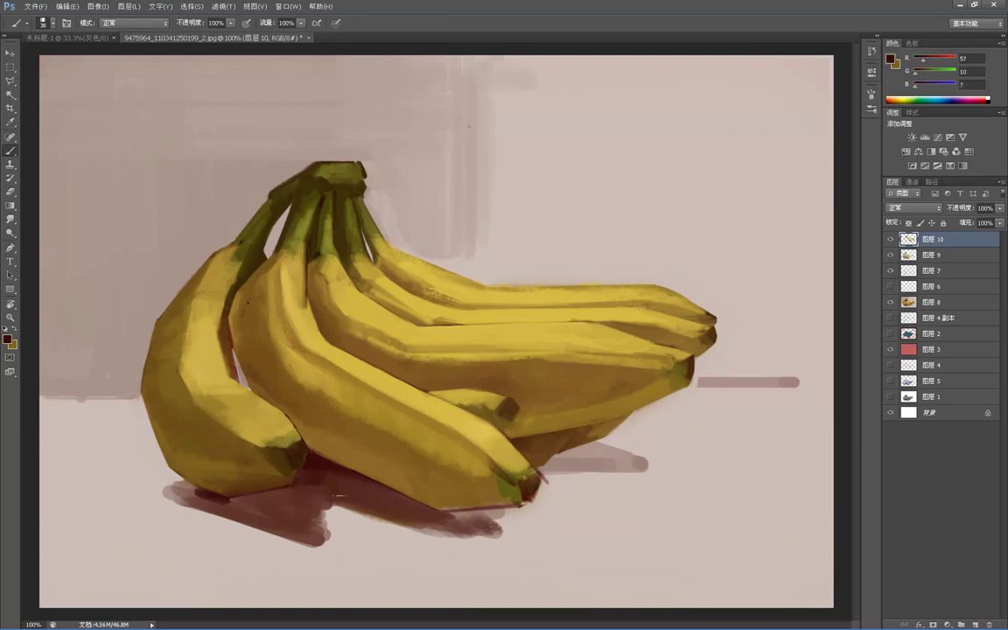
{"action": "left_click", "coordinate": [325, 486], "text": "alt"}
{"action": "left_click", "coordinate": [326, 487], "text": "alt"}
{"action": "left_click_drag", "start_coordinate": [408, 471], "coordinate": [435, 465]}
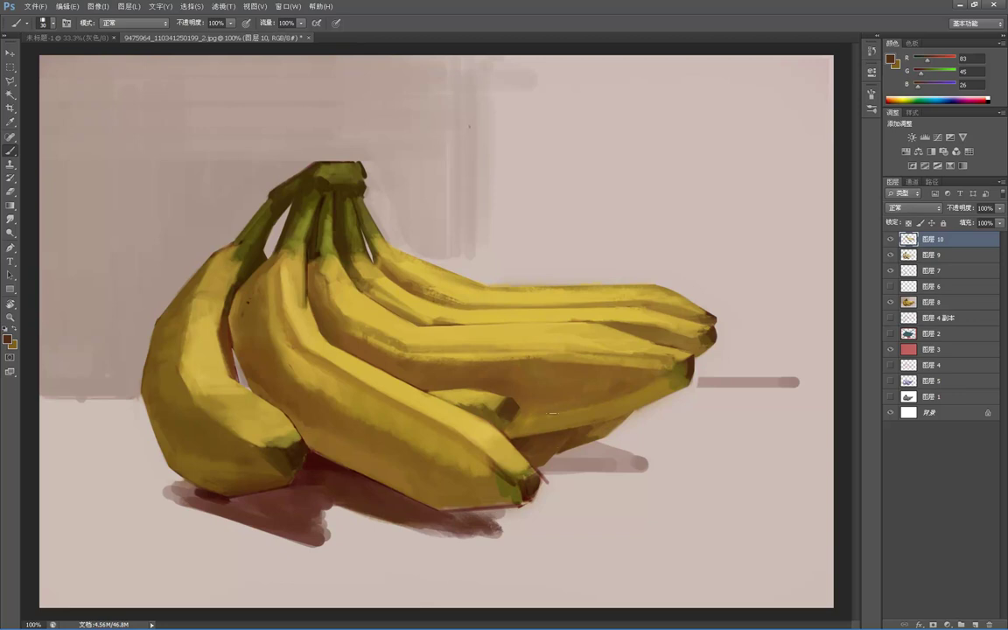
- Paint a brown cast shadow under the rear bananas and cover the stray red line at the front banana's tip with sampled background pink
{"action": "left_click_drag", "start_coordinate": [563, 446], "coordinate": [546, 461]}
{"action": "left_click", "coordinate": [525, 404], "text": "alt"}
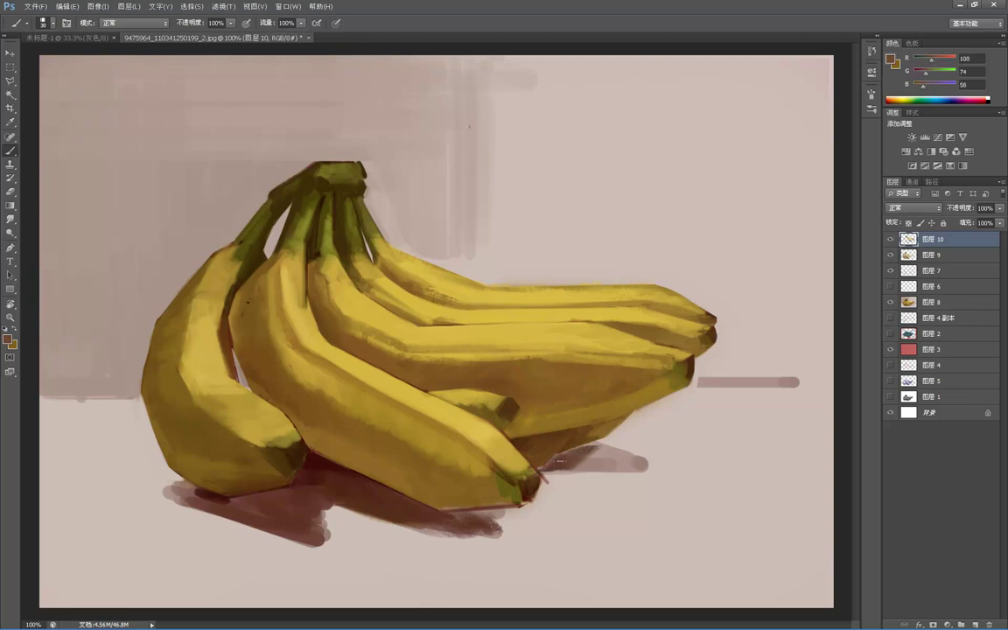
{"action": "mouse_move", "coordinate": [584, 461]}
{"action": "left_mouse_down"}
{"action": "mouse_move", "coordinate": [650, 461]}
{"action": "mouse_move", "coordinate": [614, 447]}
{"action": "left_mouse_up"}
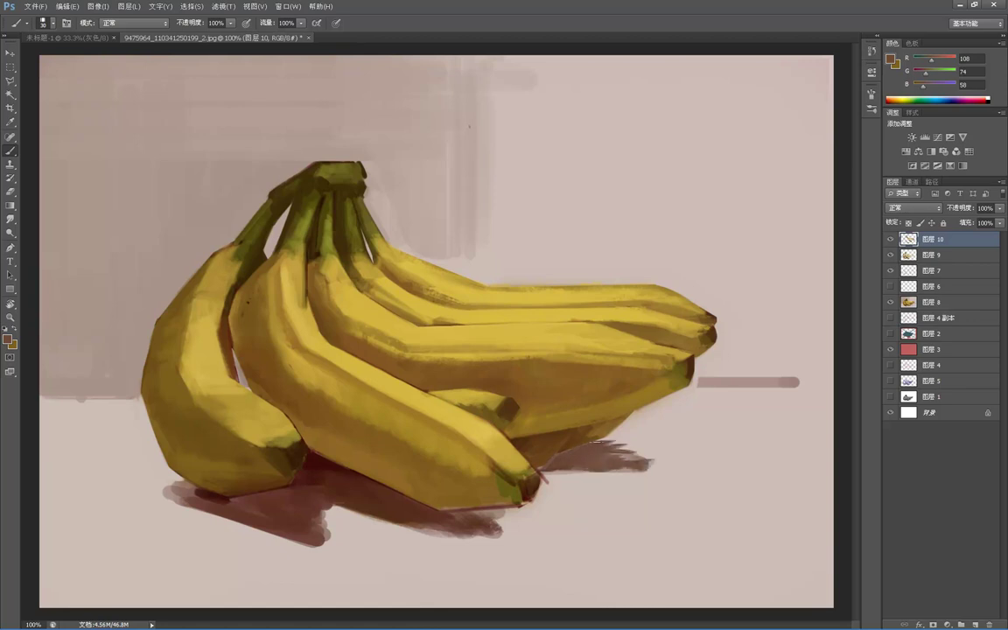
{"action": "left_click", "coordinate": [549, 481], "text": "alt"}
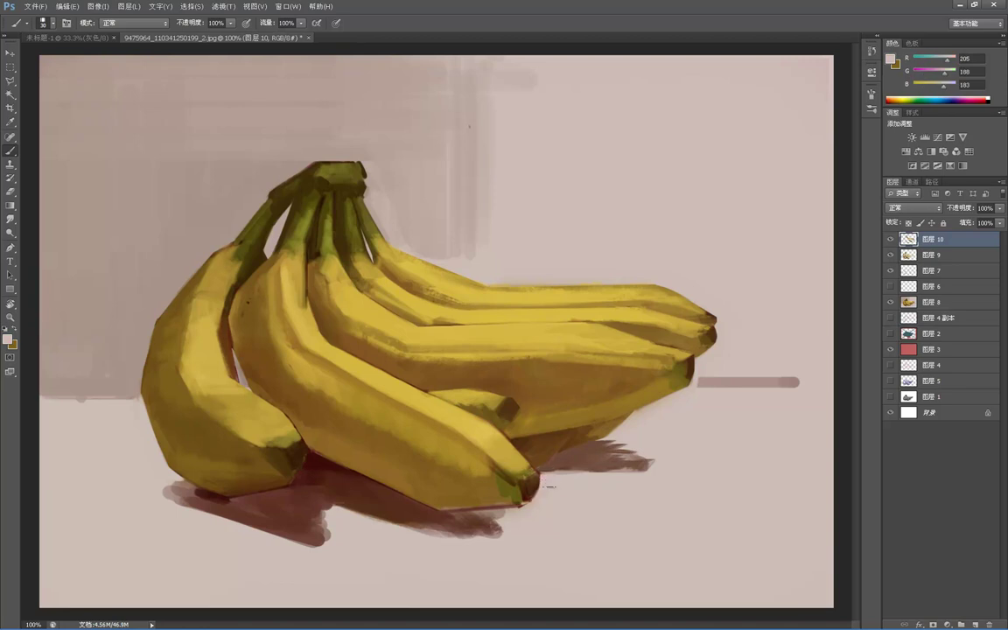
- Repaint the cast shadows below the leftmost and front bananas with sampled browns
{"action": "left_click", "coordinate": [464, 498], "text": "alt"}
{"action": "left_click", "coordinate": [425, 511], "text": "alt"}
{"action": "left_click", "coordinate": [323, 488], "text": "alt"}
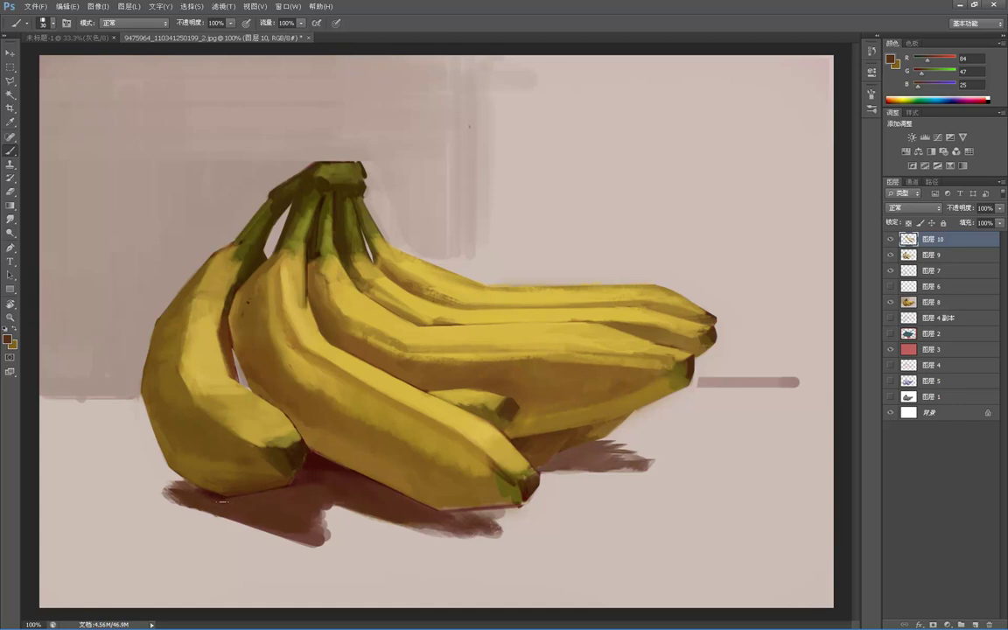
{"action": "left_click", "coordinate": [317, 472], "text": "alt"}
{"action": "left_click", "coordinate": [333, 480], "text": "alt"}
- Set the foreground colour to dark red-brown 4a1a0a and deepen the shadow between the two front bananas
{"action": "left_click", "coordinate": [8, 340]}
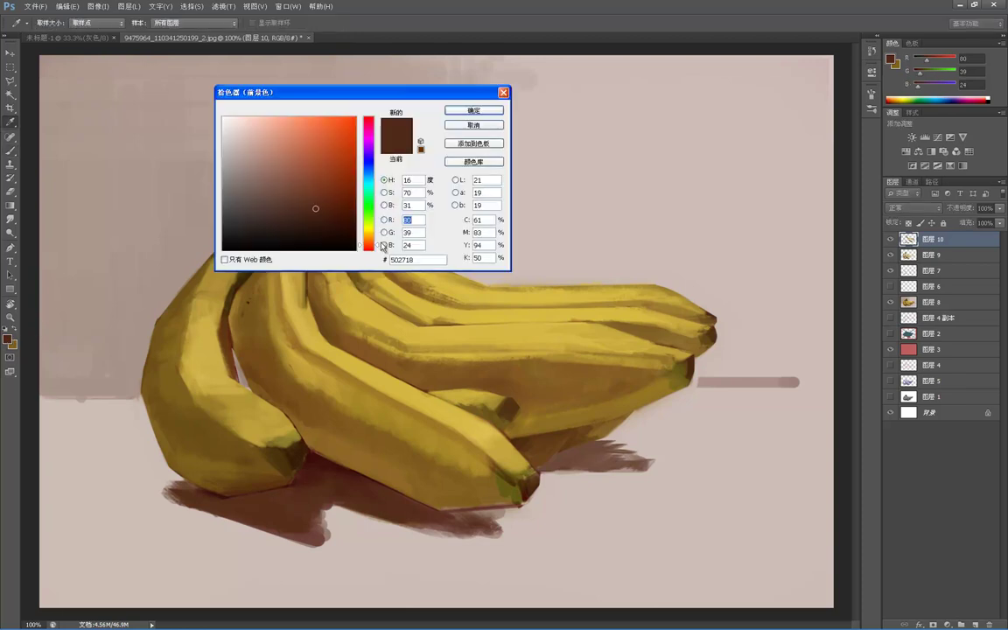
{"action": "left_click_drag", "start_coordinate": [377, 248], "coordinate": [377, 245]}
{"action": "mouse_move", "coordinate": [332, 209]}
{"action": "left_mouse_down"}
{"action": "mouse_move", "coordinate": [340, 222]}
{"action": "mouse_move", "coordinate": [339, 212]}
{"action": "left_mouse_up"}
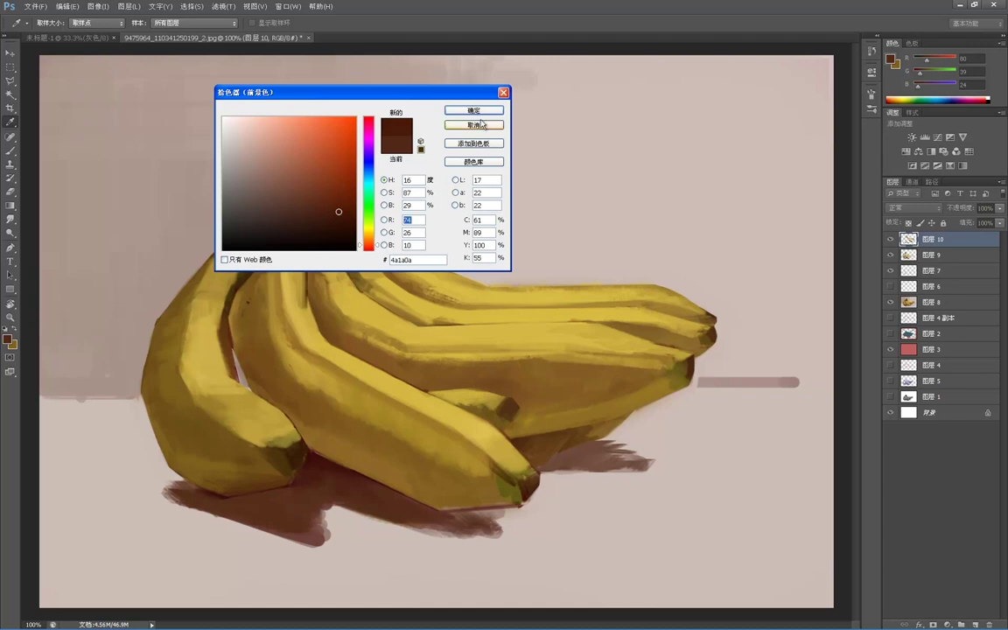
{"action": "left_click", "coordinate": [472, 111]}
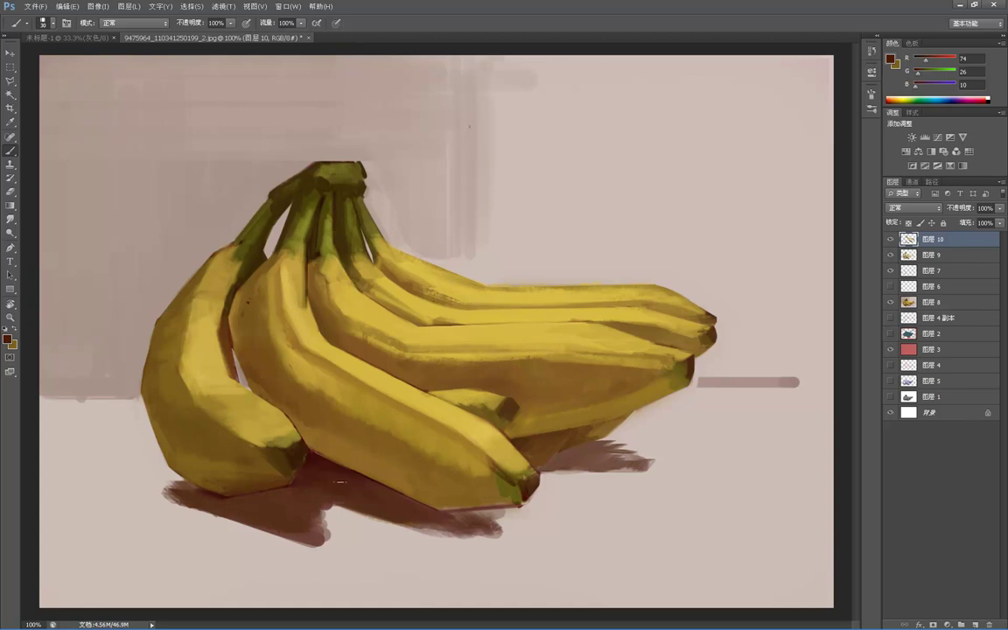
- Refine the dark tip and lower end of the leftmost banana with sampled olive and dark brown
{"action": "key", "text": "z"}
{"action": "left_click", "coordinate": [429, 405], "text": "alt"}
{"action": "left_click", "coordinate": [432, 405], "text": "alt"}
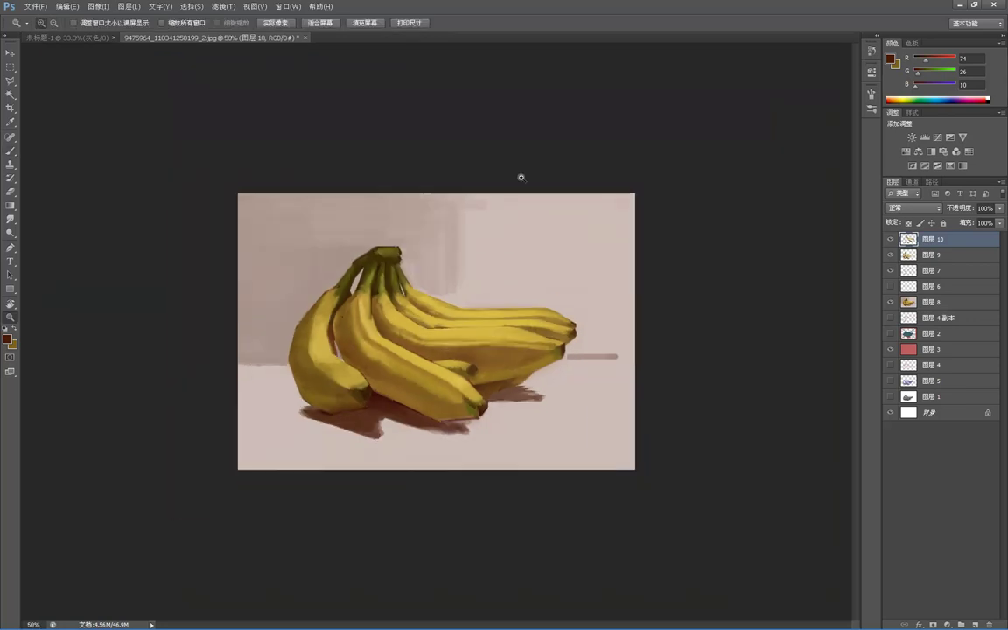
{"action": "key", "text": "ctrl+plus"}
{"action": "left_click", "coordinate": [332, 392]}
{"action": "key", "text": "b"}
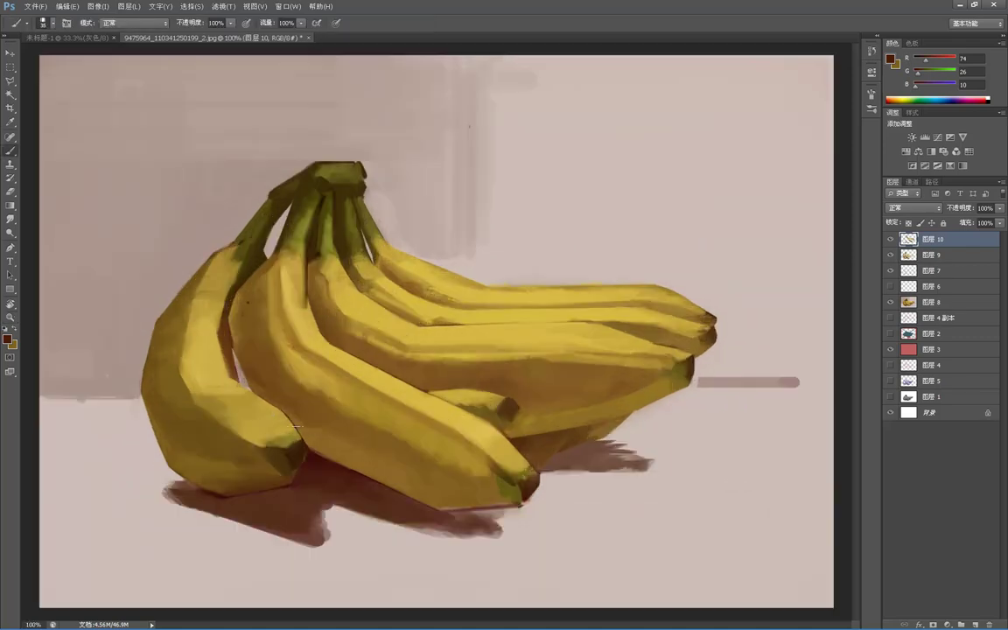
{"action": "left_click", "coordinate": [286, 433], "text": "alt"}
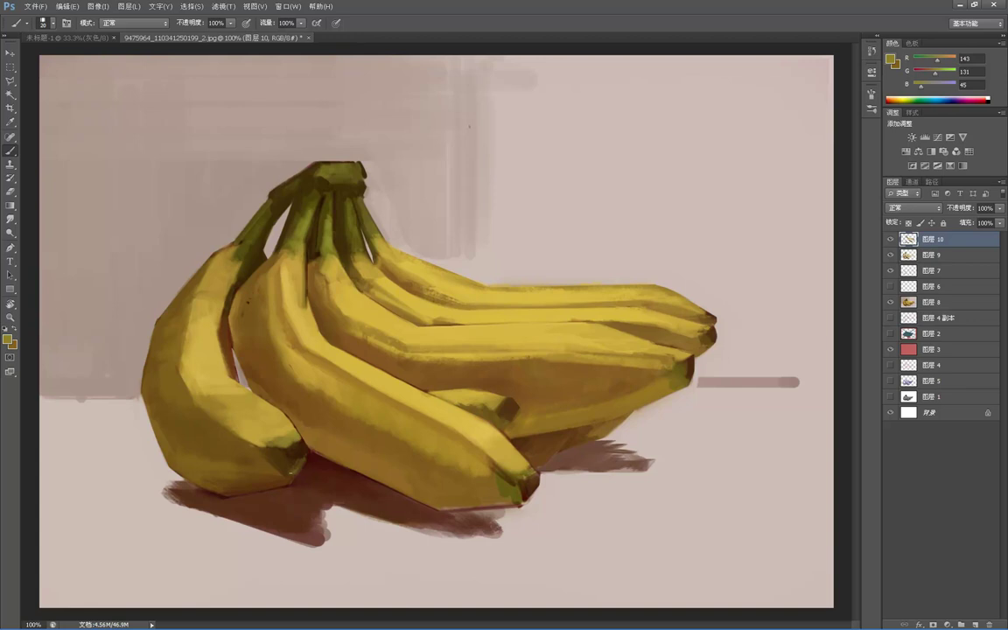
{"action": "left_click", "coordinate": [293, 478], "text": "alt"}
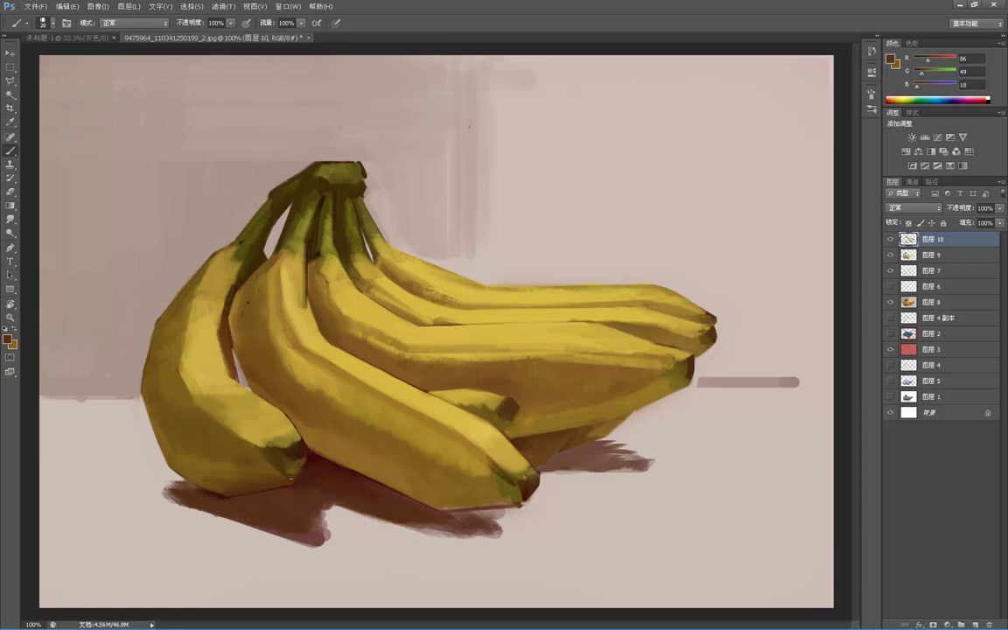
{"action": "left_click", "coordinate": [298, 456], "text": "alt"}
- Reshape the notch in the front cast shadow with sampled background pink and dark red-brown
{"action": "left_click", "coordinate": [305, 473], "text": "alt"}
{"action": "left_click", "coordinate": [317, 495], "text": "alt"}
{"action": "left_click", "coordinate": [338, 527], "text": "alt"}
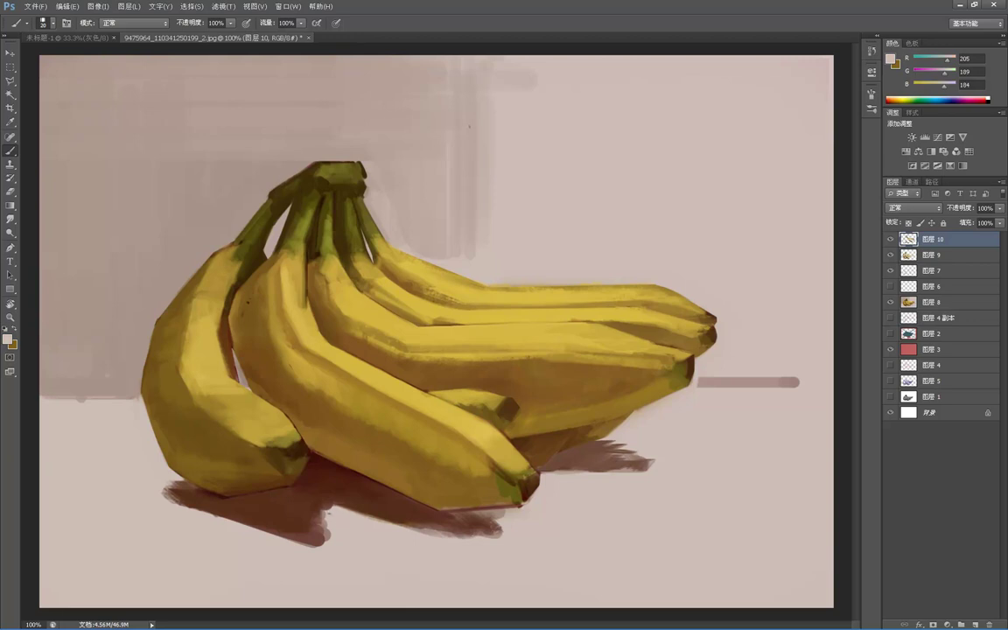
{"action": "mouse_move", "coordinate": [328, 508]}
{"action": "left_mouse_down"}
{"action": "mouse_move", "coordinate": [313, 507]}
{"action": "mouse_move", "coordinate": [327, 531]}
{"action": "left_mouse_up"}
{"action": "left_click", "coordinate": [320, 489], "text": "alt"}
{"action": "mouse_move", "coordinate": [310, 451]}
{"action": "left_mouse_down"}
{"action": "mouse_move", "coordinate": [291, 457]}
{"action": "mouse_move", "coordinate": [321, 461]}
{"action": "left_mouse_up"}
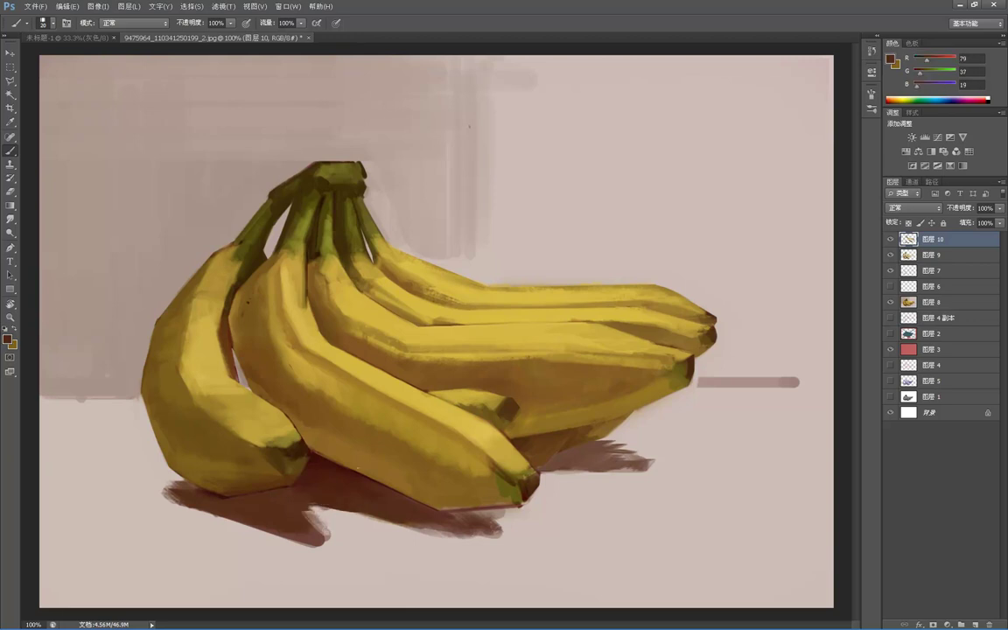
- Darken the cast shadow under the rear bananas with dark red-brown sampled from the front shadow
{"action": "key", "text": "alt+space"}
{"action": "left_click", "coordinate": [384, 454], "text": "alt"}
{"action": "left_click", "coordinate": [383, 454], "text": "alt"}
{"action": "left_click", "coordinate": [383, 454], "text": "alt"}
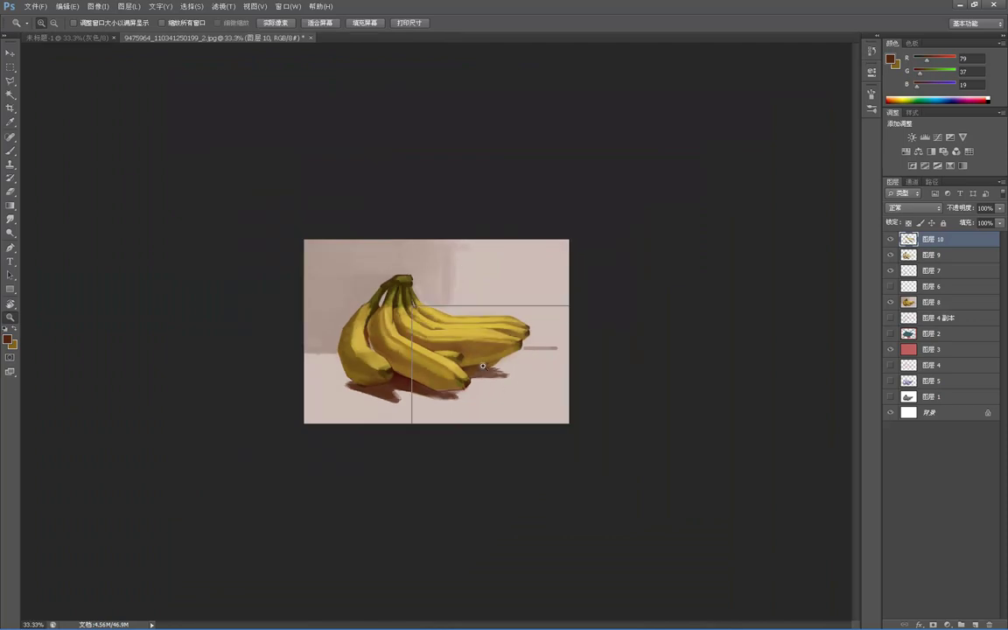
{"action": "key", "text": "ctrl+plus"}
{"action": "key", "text": "ctrl+plus"}
{"action": "key", "text": "b"}
{"action": "key", "text": "ctrl+space"}
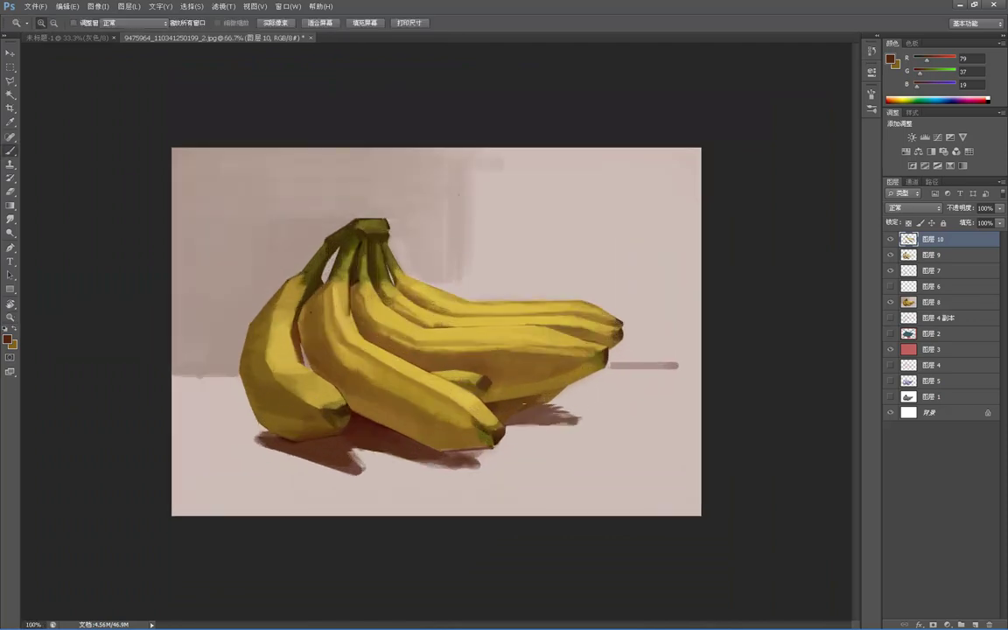
{"action": "left_click", "coordinate": [508, 382], "text": "ctrl"}
{"action": "left_click", "coordinate": [337, 476], "text": "alt"}
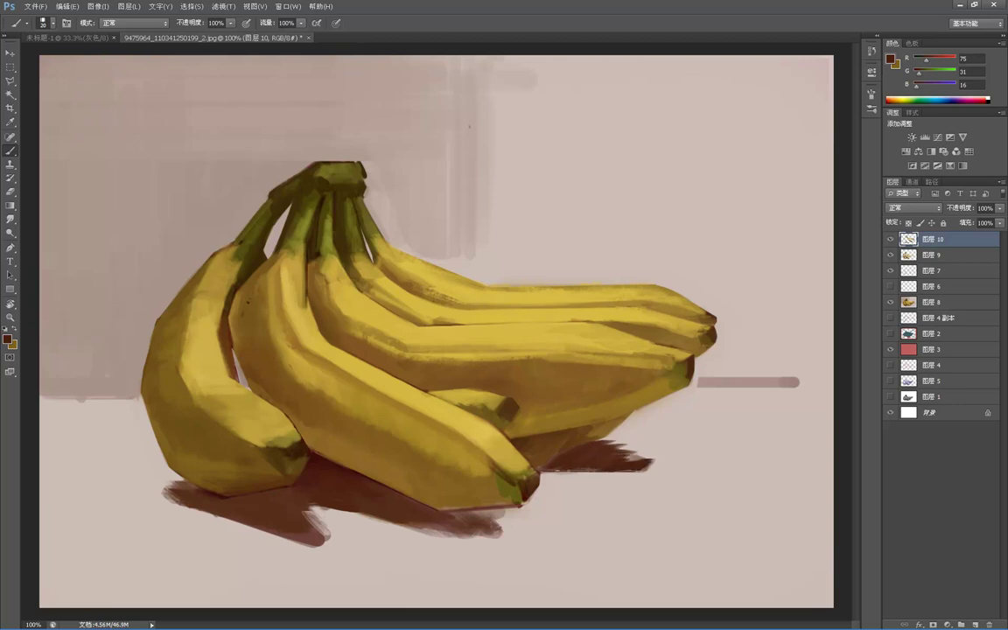
- Soften the edges of the front and rear cast shadows with sampled browns and muted pinks
{"action": "key", "text": "z"}
{"action": "left_click", "coordinate": [688, 441], "text": "alt"}
{"action": "left_click", "coordinate": [652, 399], "text": "alt"}
{"action": "left_click", "coordinate": [462, 407]}
{"action": "left_click", "coordinate": [447, 421]}
{"action": "key", "text": "b"}
{"action": "left_click", "coordinate": [435, 488], "text": "alt"}
{"action": "left_click", "coordinate": [475, 515], "text": "alt"}
{"action": "left_click", "coordinate": [636, 458], "text": "alt"}
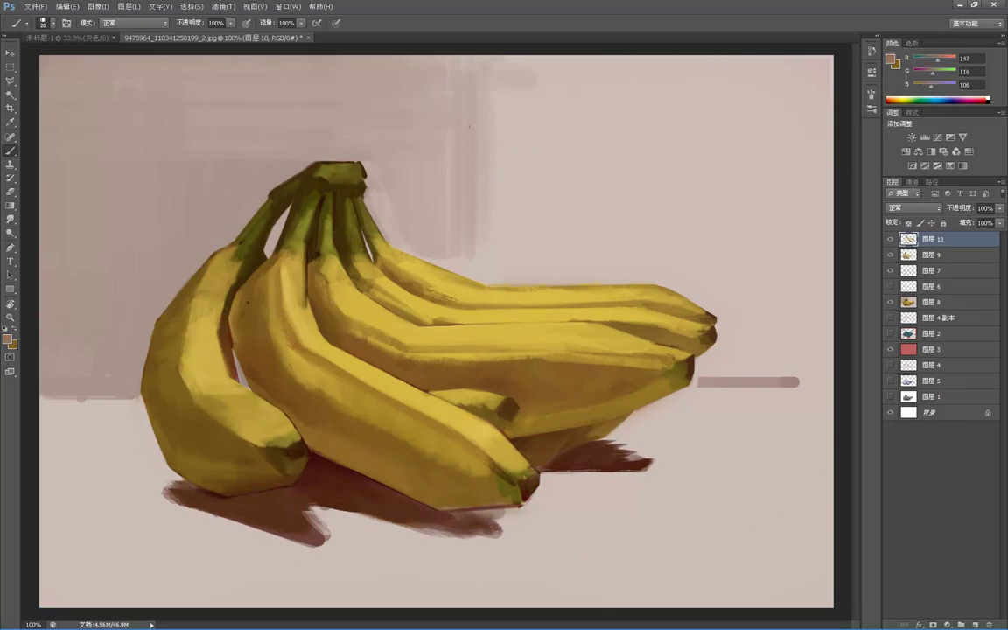
{"action": "left_click", "coordinate": [627, 459], "text": "alt"}
{"action": "key", "text": "z"}
{"action": "left_click", "coordinate": [627, 419], "text": "alt"}
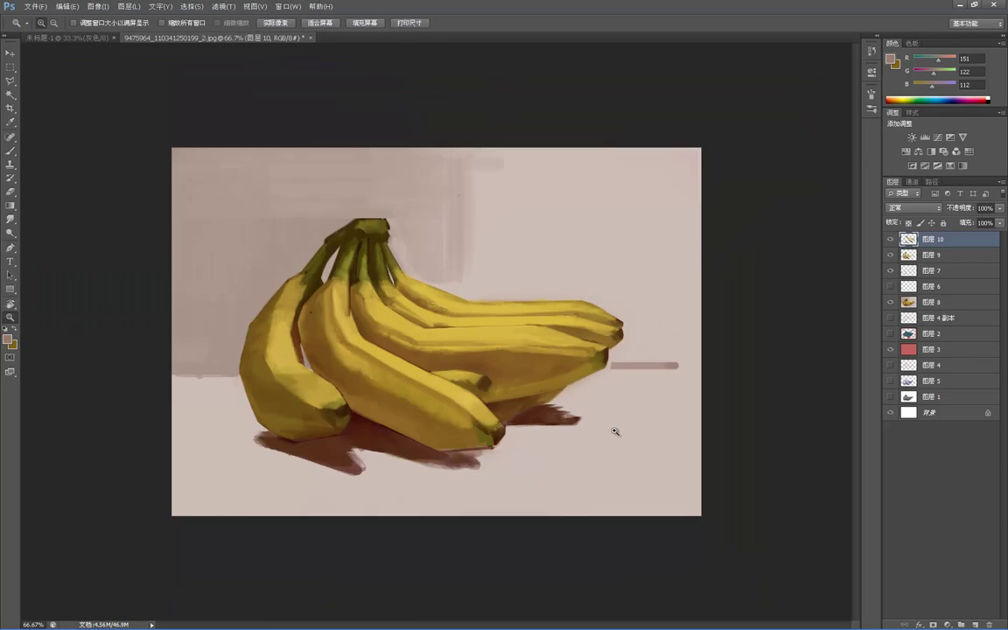
- Refine the front banana's lower edge and the shadow contact beneath it with sampled ochre and dark brown
{"action": "left_click", "coordinate": [443, 440]}
{"action": "left_click", "coordinate": [444, 440]}
{"action": "key", "text": "b"}
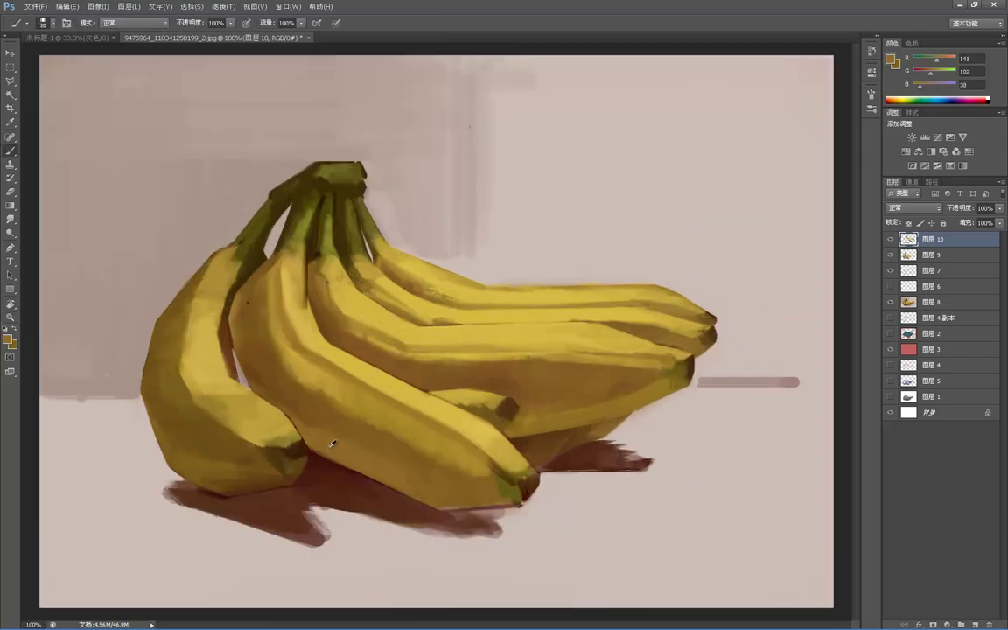
{"action": "left_click", "coordinate": [505, 415], "text": "alt"}
{"action": "left_click", "coordinate": [235, 491], "text": "alt"}
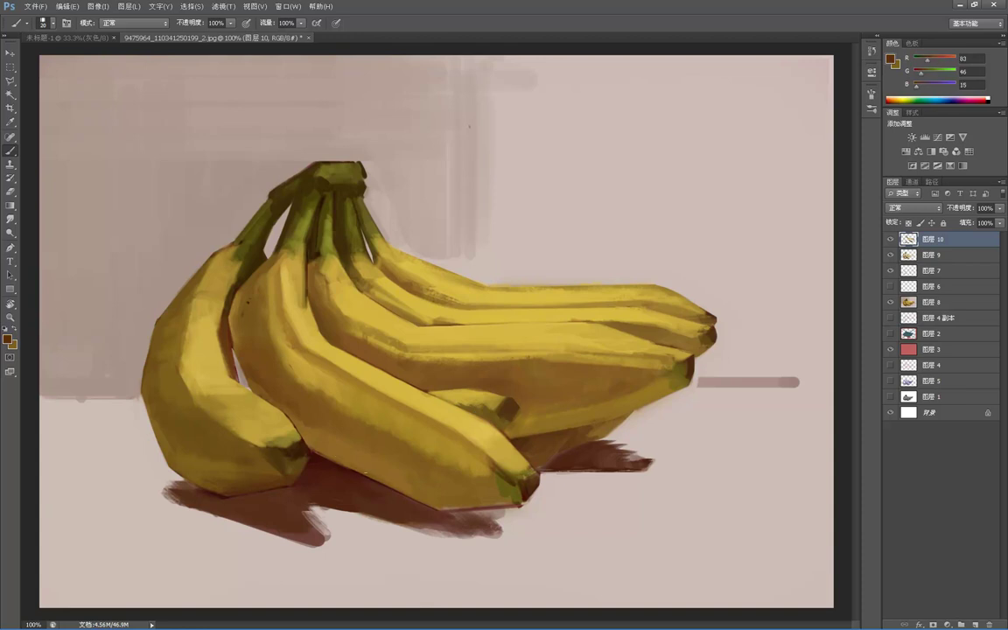
{"action": "left_click", "coordinate": [332, 423], "text": "alt"}
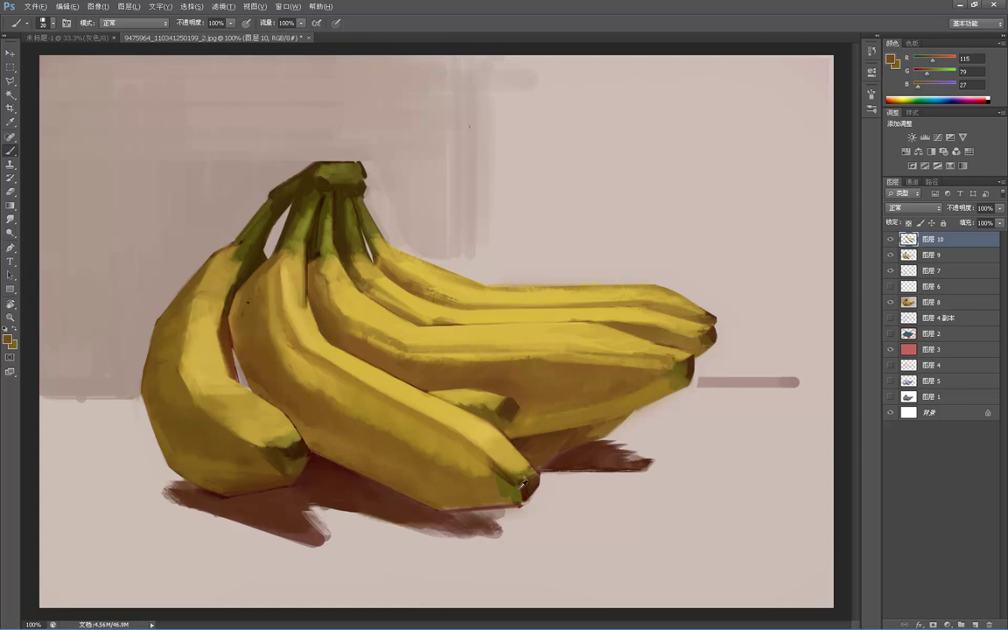
- Repaint the green and dark brown tip of the front banana with colours sampled around it
{"action": "left_click", "coordinate": [527, 478], "text": "alt"}
{"action": "left_click", "coordinate": [490, 455], "text": "alt"}
{"action": "left_click", "coordinate": [503, 487], "text": "alt"}
{"action": "left_click_drag", "start_coordinate": [505, 484], "coordinate": [512, 491]}
- Clean the underside near the front banana's tip and fill the cast shadow below it with sampled dark red-brown
{"action": "left_click", "coordinate": [440, 433], "text": "alt"}
{"action": "left_click", "coordinate": [432, 511], "text": "alt"}
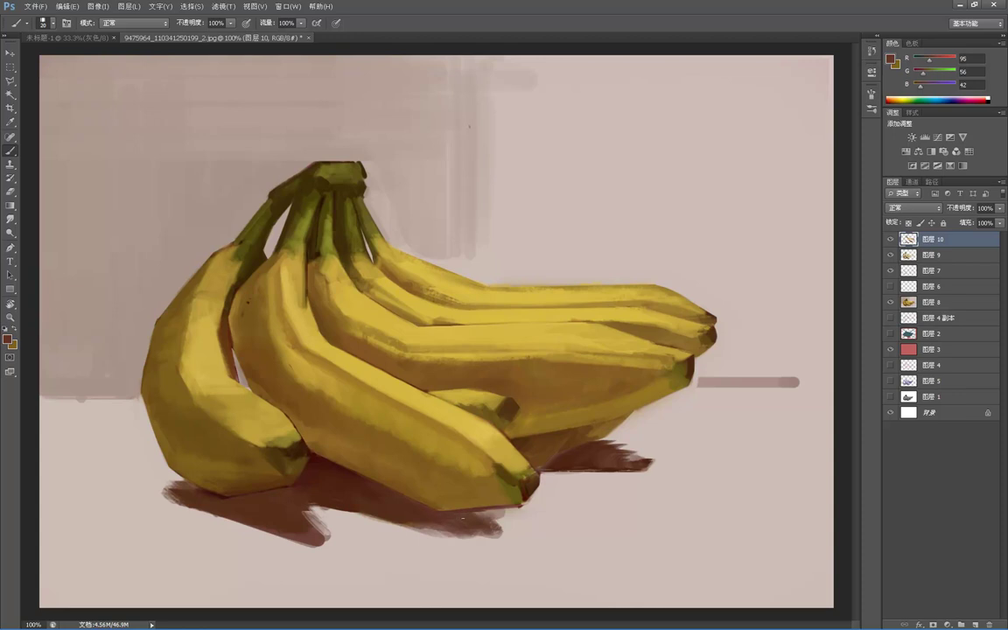
{"action": "left_click", "coordinate": [409, 513], "text": "alt"}
{"action": "left_click_drag", "start_coordinate": [476, 512], "coordinate": [495, 520]}
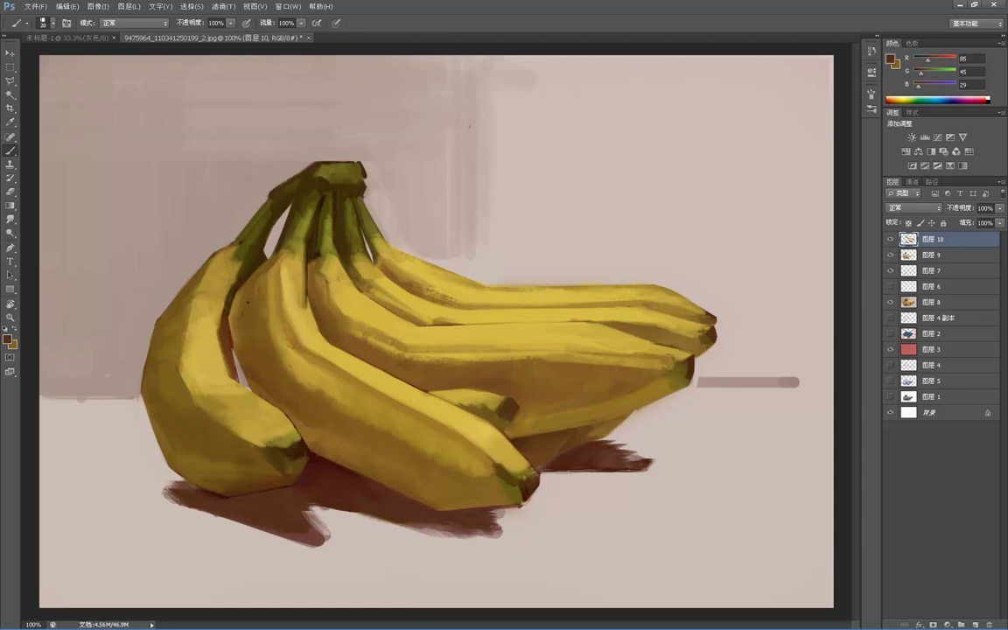
- Refine the rear cast shadow and the lower edge of the rear bananas with sampled muted pink, red-brown and dark brown
{"action": "key", "text": "z"}
{"action": "left_click", "coordinate": [465, 423], "text": "alt"}
{"action": "left_click", "coordinate": [419, 328], "text": "alt"}
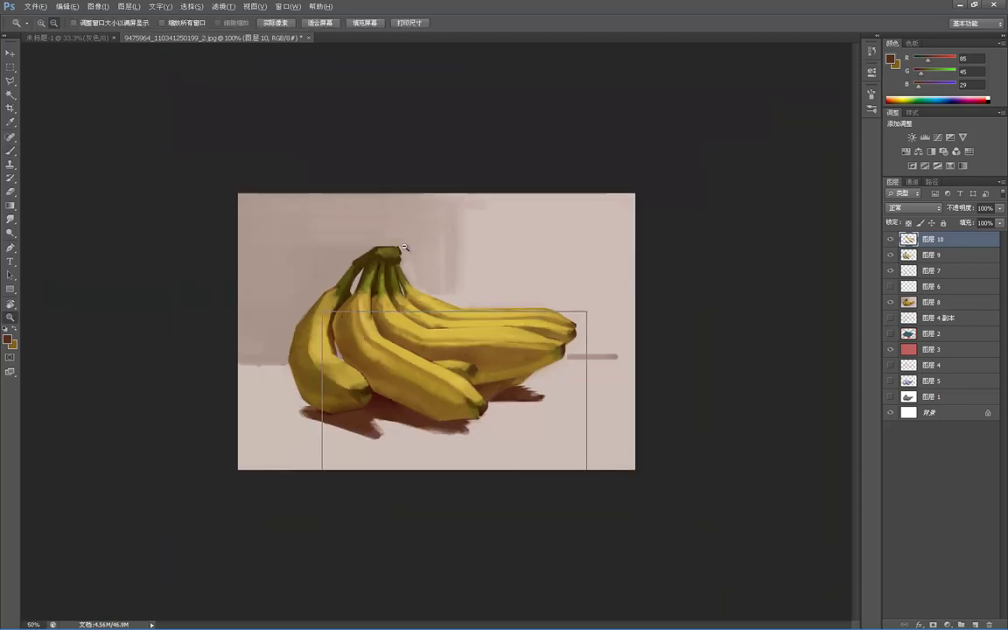
{"action": "left_click", "coordinate": [405, 237], "text": "alt"}
{"action": "left_click", "coordinate": [448, 344]}
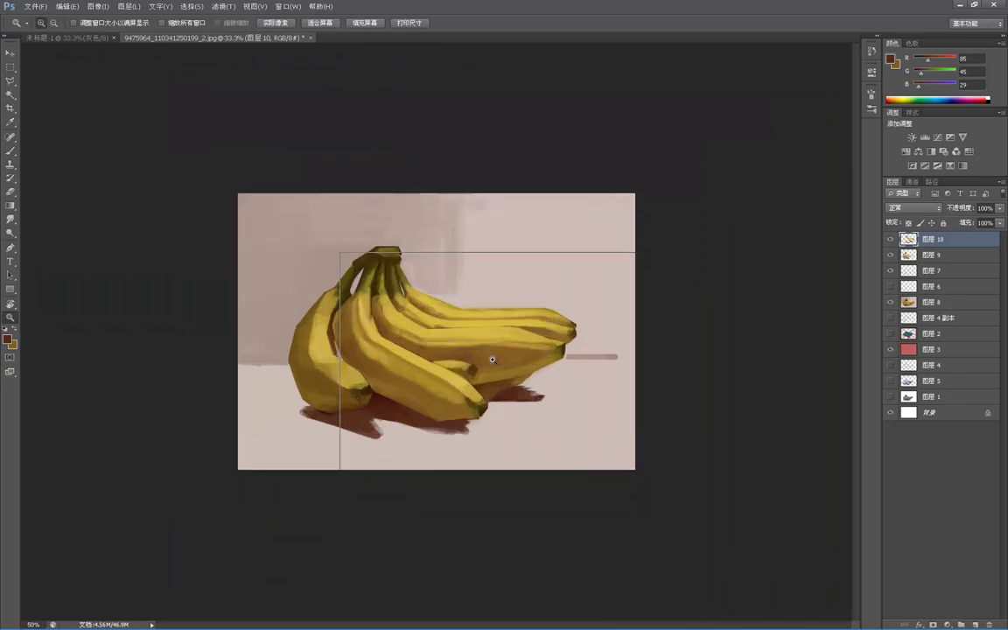
{"action": "left_click", "coordinate": [483, 364]}
{"action": "left_click", "coordinate": [445, 299]}
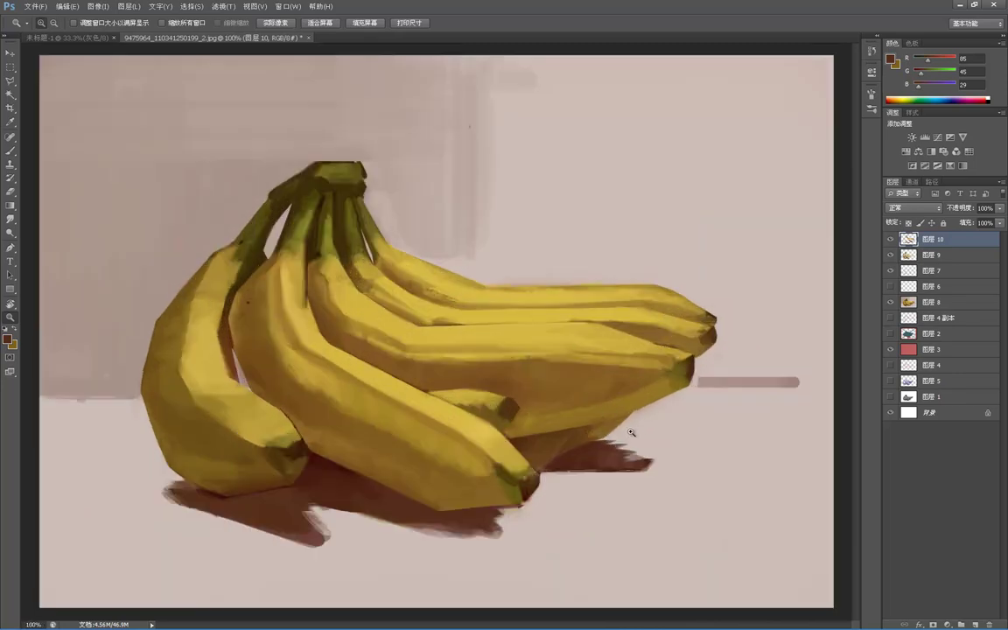
{"action": "key", "text": "b"}
{"action": "left_click", "coordinate": [578, 410], "text": "alt"}
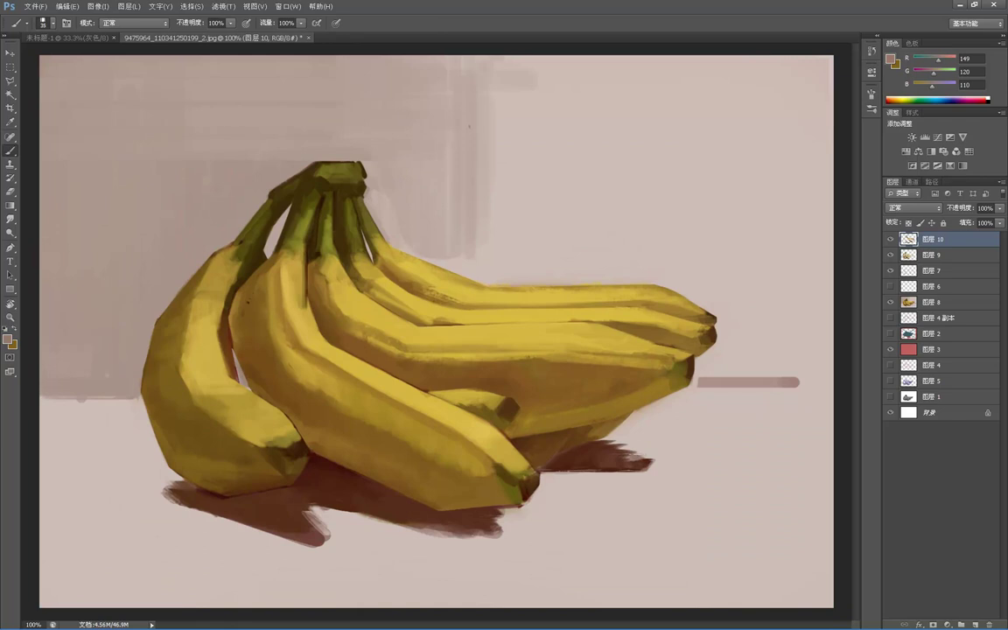
{"action": "left_click", "coordinate": [494, 533], "text": "alt"}
{"action": "left_click", "coordinate": [567, 415], "text": "alt"}
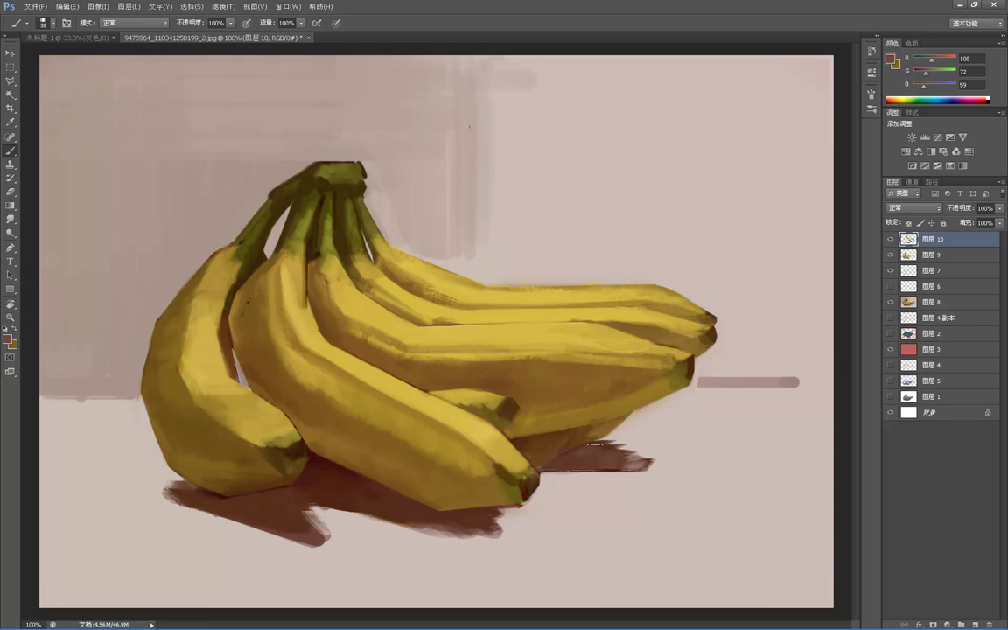
{"action": "left_click", "coordinate": [687, 356], "text": "alt"}
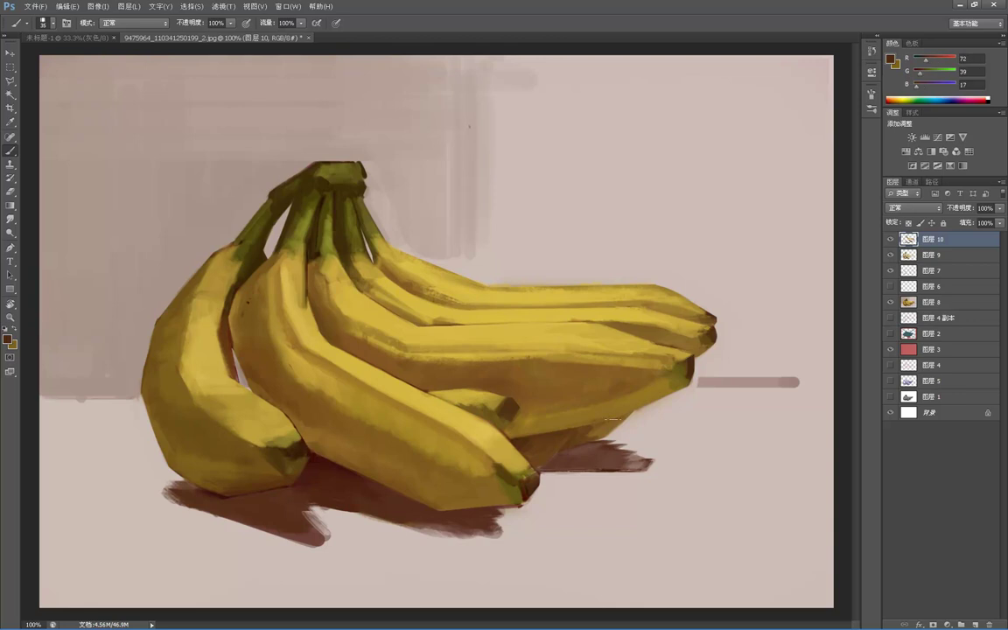
- Select the shaded underside of the lowest rear banana with the Polygonal Lasso, darken it with Hue/Saturation and deselect
{"action": "key", "text": "l"}
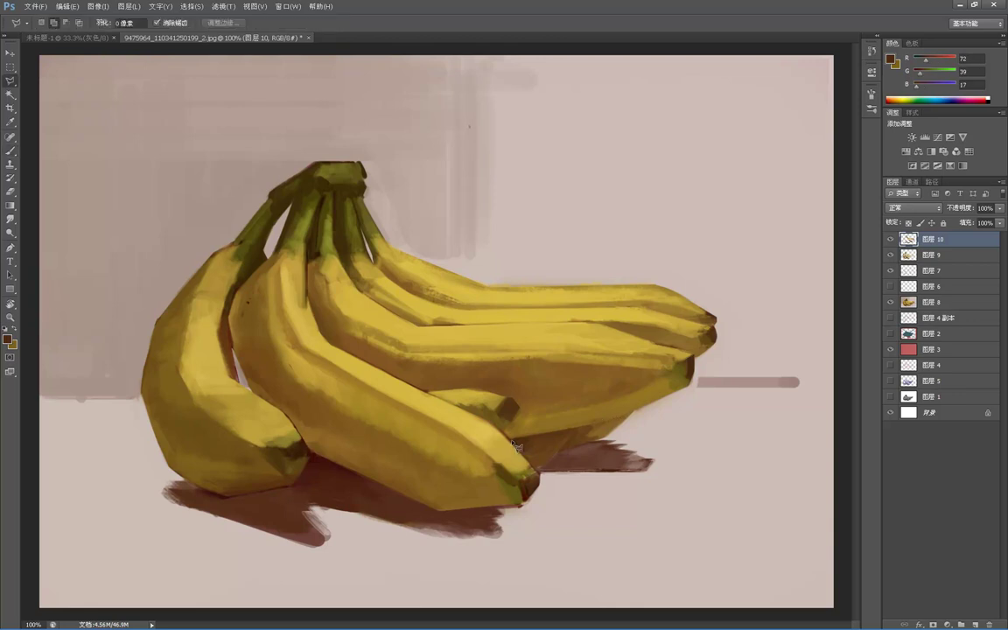
{"action": "left_click", "coordinate": [512, 437]}
{"action": "left_click", "coordinate": [573, 430]}
{"action": "left_click", "coordinate": [611, 419]}
{"action": "left_click", "coordinate": [631, 411]}
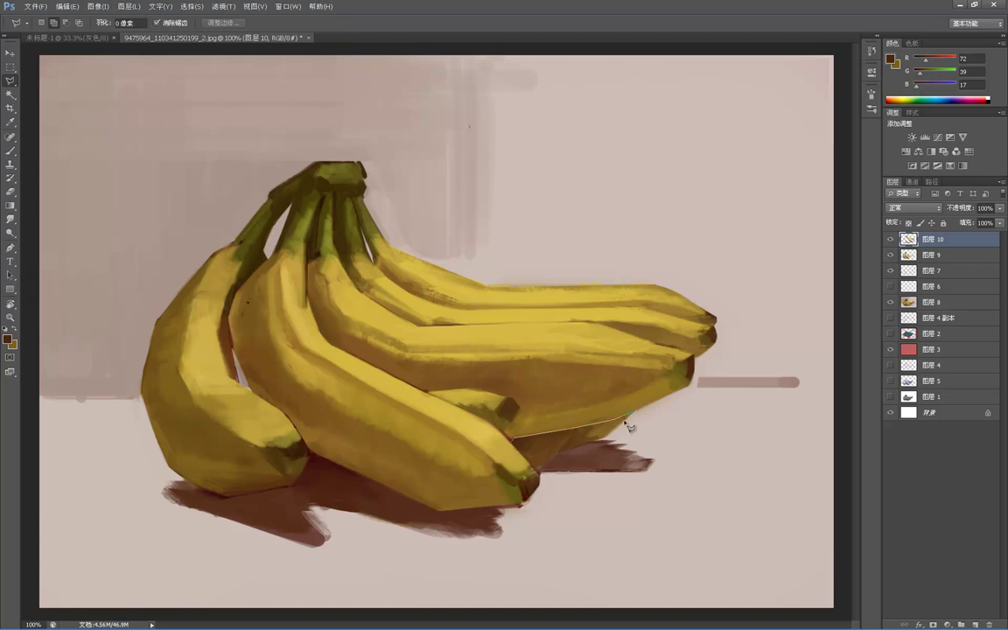
{"action": "left_click", "coordinate": [537, 469]}
{"action": "left_click", "coordinate": [517, 450]}
{"action": "key", "text": "ctrl+u"}
{"action": "mouse_move", "coordinate": [775, 441]}
{"action": "left_mouse_down"}
{"action": "mouse_move", "coordinate": [766, 443]}
{"action": "mouse_move", "coordinate": [783, 415]}
{"action": "mouse_move", "coordinate": [762, 441]}
{"action": "left_mouse_up"}
{"action": "left_click", "coordinate": [894, 340]}
{"action": "key", "text": "b"}
{"action": "key", "text": "m"}
{"action": "left_click", "coordinate": [696, 395]}
- Smooth the shaded lower side of the large rear banana with sampled brown
{"action": "key", "text": "z"}
{"action": "left_click", "coordinate": [678, 398], "text": "alt"}
{"action": "left_click", "coordinate": [657, 376], "text": "alt"}
{"action": "left_click", "coordinate": [668, 295], "text": "alt"}
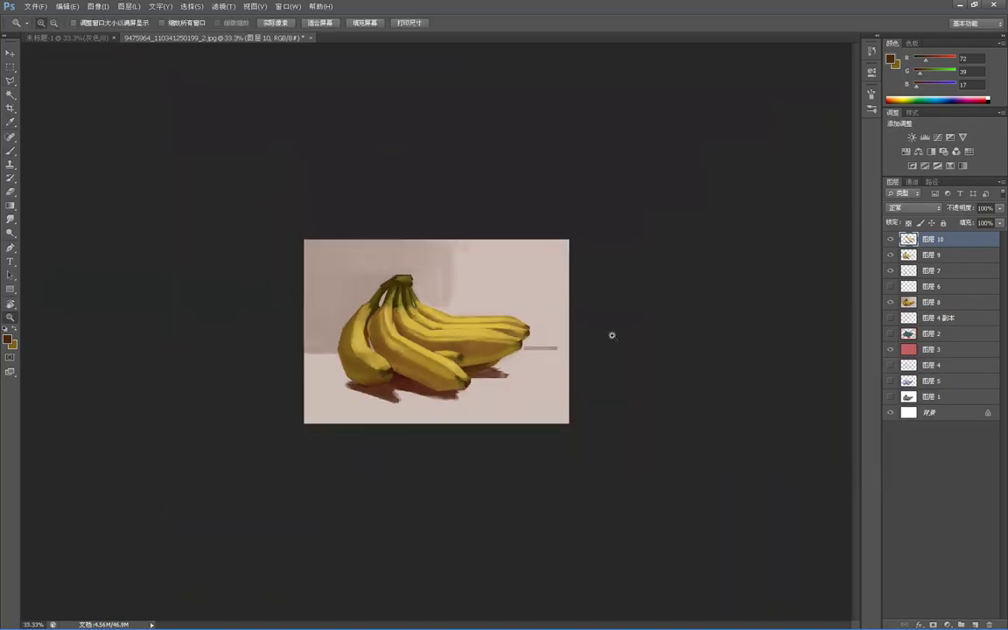
{"action": "left_click", "coordinate": [496, 357]}
{"action": "left_click", "coordinate": [495, 356]}
{"action": "left_click", "coordinate": [495, 356]}
{"action": "key", "text": "b"}
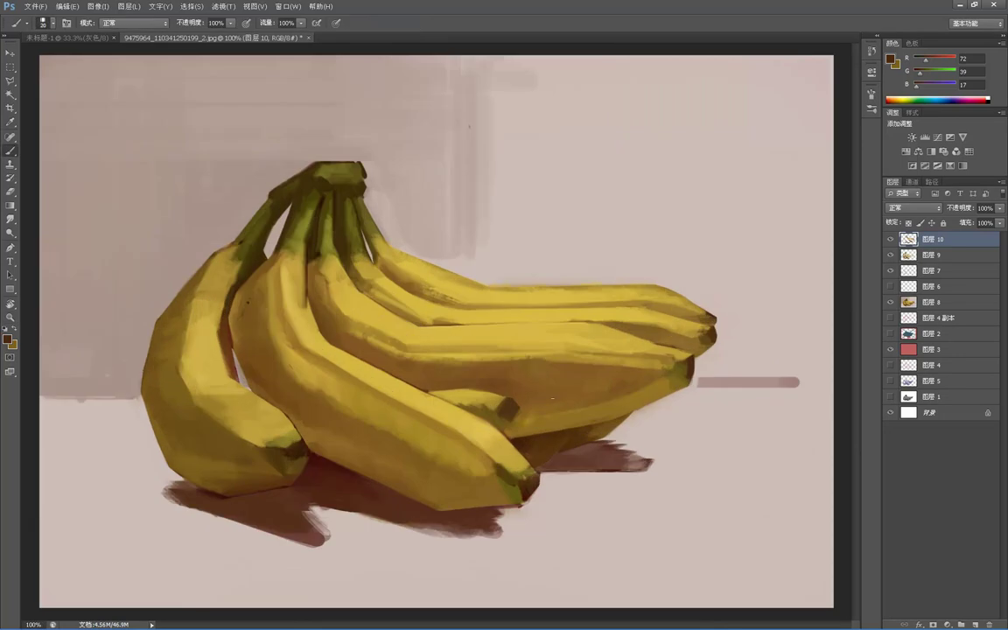
{"action": "left_click", "coordinate": [592, 426], "text": "alt"}
{"action": "left_click", "coordinate": [616, 386], "text": "alt"}
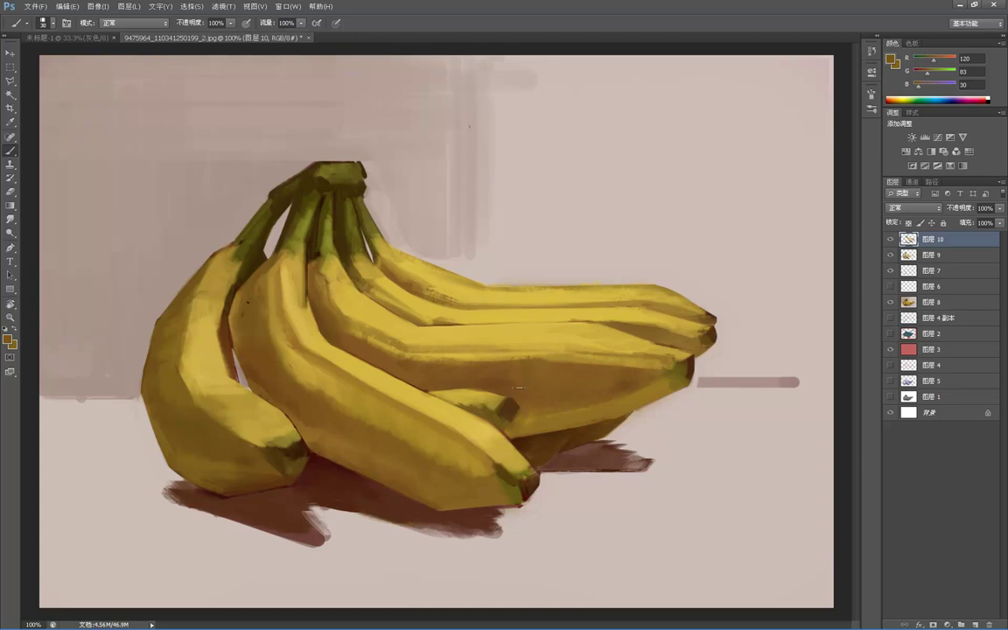
- Blend the boundary between the lit and shaded sides of the large rear banana with sampled ochre
{"action": "key", "text": "z"}
{"action": "left_click", "coordinate": [591, 311], "text": "alt"}
{"action": "left_click", "coordinate": [586, 306], "text": "alt"}
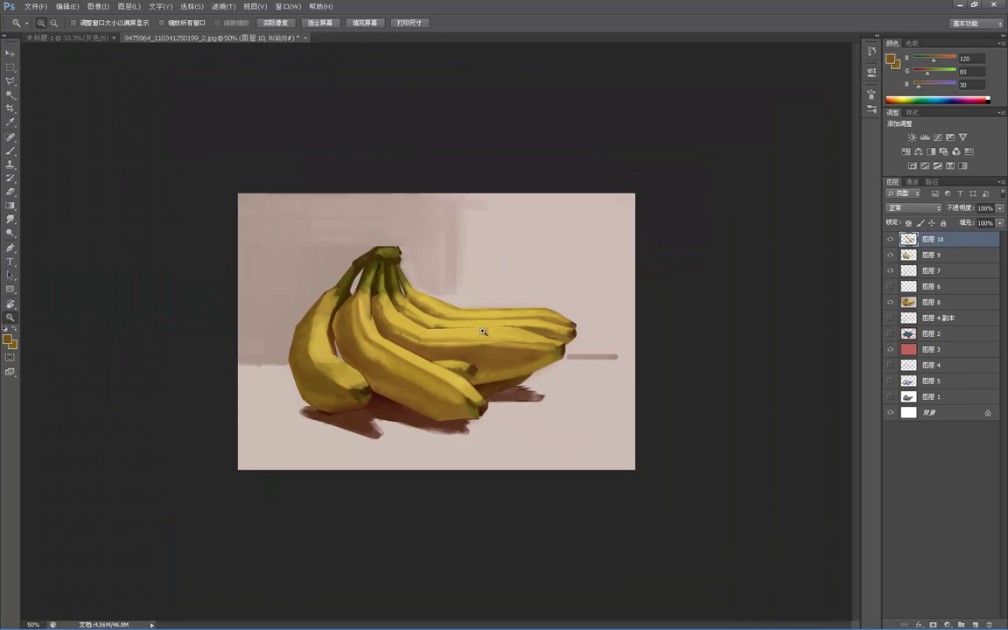
{"action": "left_click", "coordinate": [555, 318]}
{"action": "key", "text": "b"}
{"action": "key", "text": "ctrl+plus"}
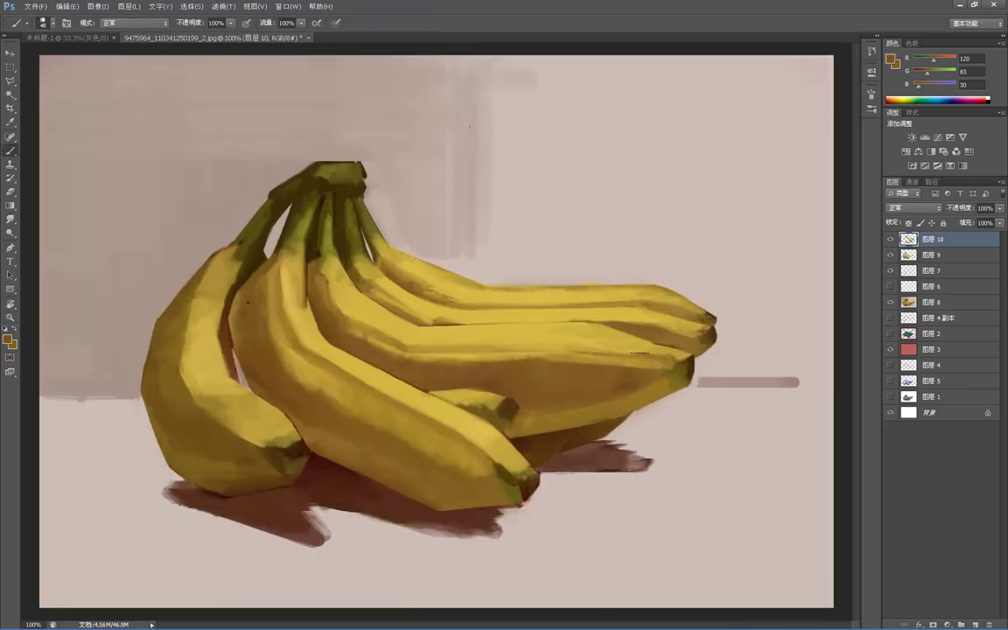
{"action": "left_click", "coordinate": [588, 317], "text": "alt"}
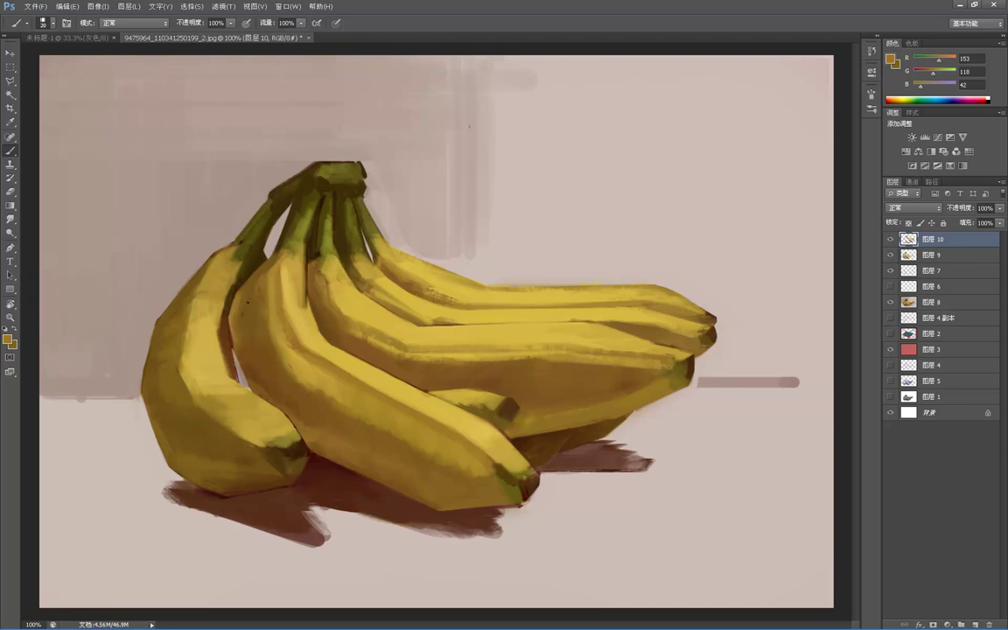
- Brighten the upper bend of the front banana's lit ridge with sampled light yellow
{"action": "left_click", "coordinate": [302, 305], "text": "alt"}
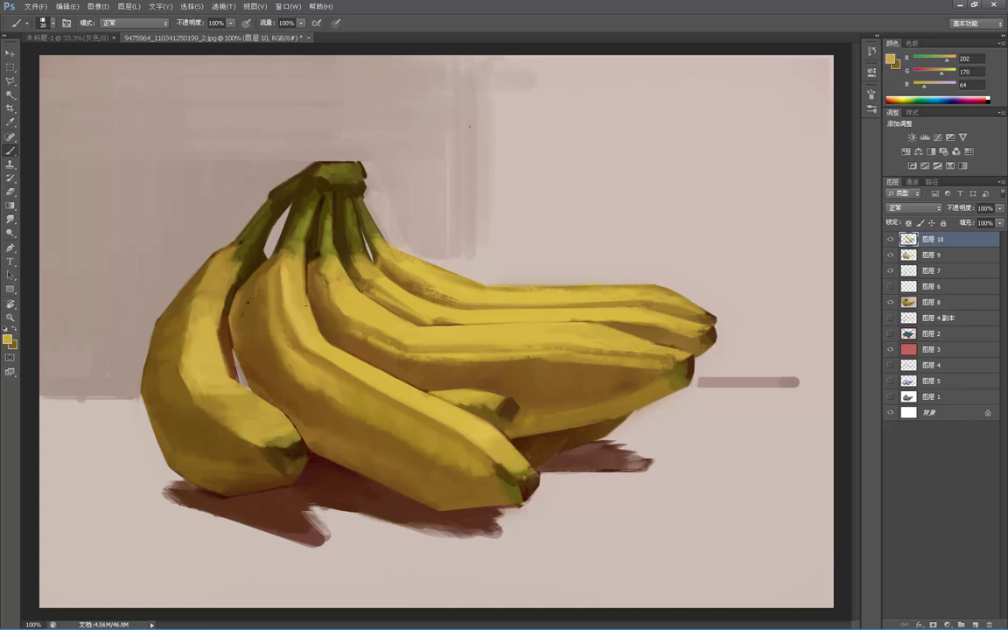
{"action": "key", "text": "z"}
{"action": "left_click", "coordinate": [333, 217], "text": "alt"}
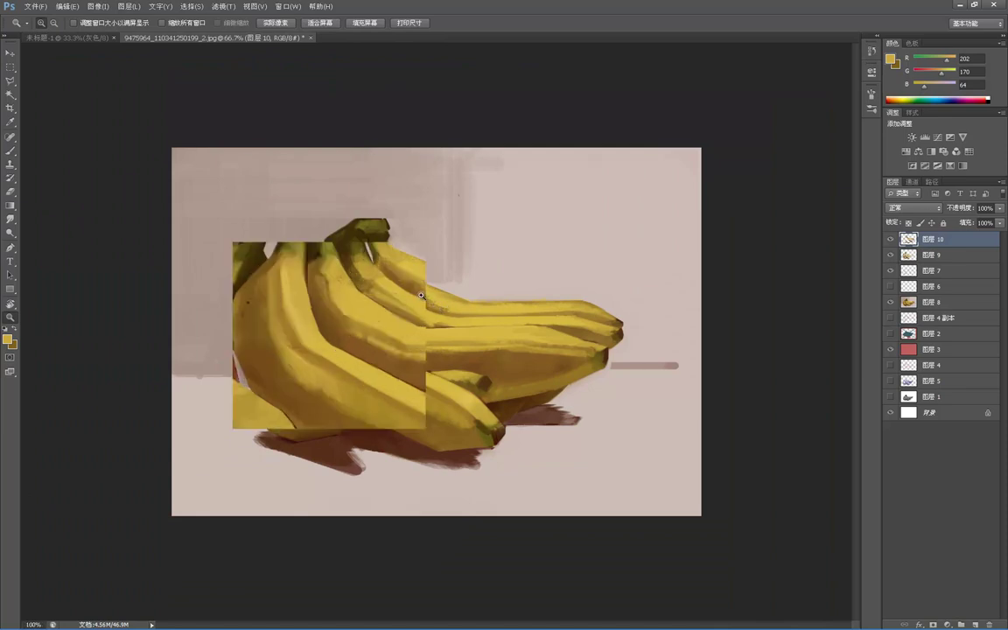
{"action": "key", "text": "ctrl+plus"}
{"action": "key", "text": "ctrl+plus"}
{"action": "key", "text": "b"}
{"action": "left_click", "coordinate": [199, 364], "text": "alt"}
{"action": "mouse_move", "coordinate": [203, 359]}
{"action": "left_mouse_down"}
{"action": "mouse_move", "coordinate": [238, 410]}
{"action": "mouse_move", "coordinate": [181, 340]}
{"action": "mouse_move", "coordinate": [269, 420]}
{"action": "mouse_move", "coordinate": [197, 363]}
{"action": "mouse_move", "coordinate": [254, 406]}
{"action": "left_mouse_up"}
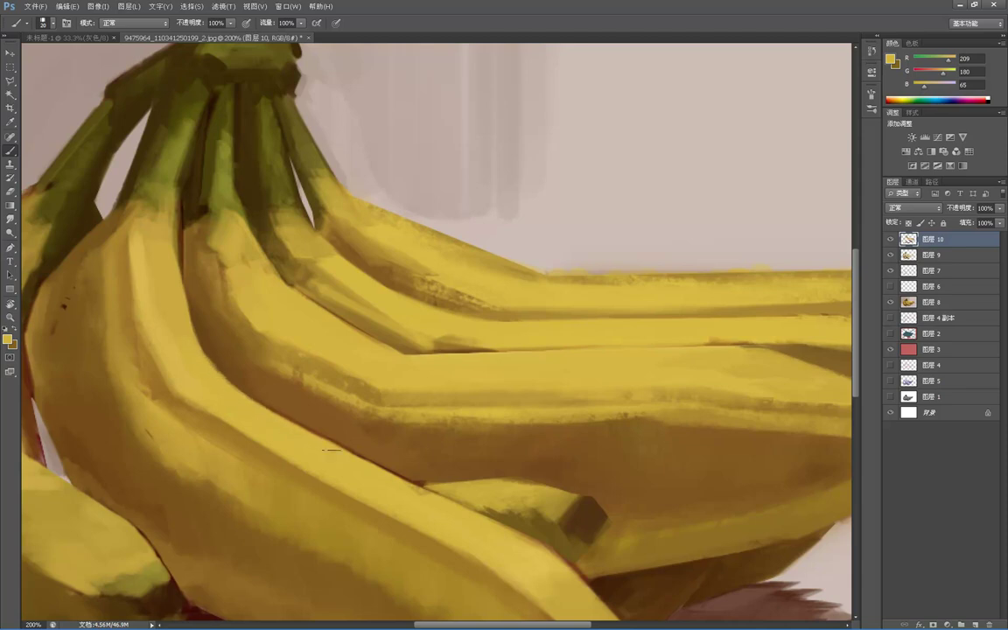
- Extend the light yellow highlight down the middle of the front banana's ridge
{"action": "key", "text": "z"}
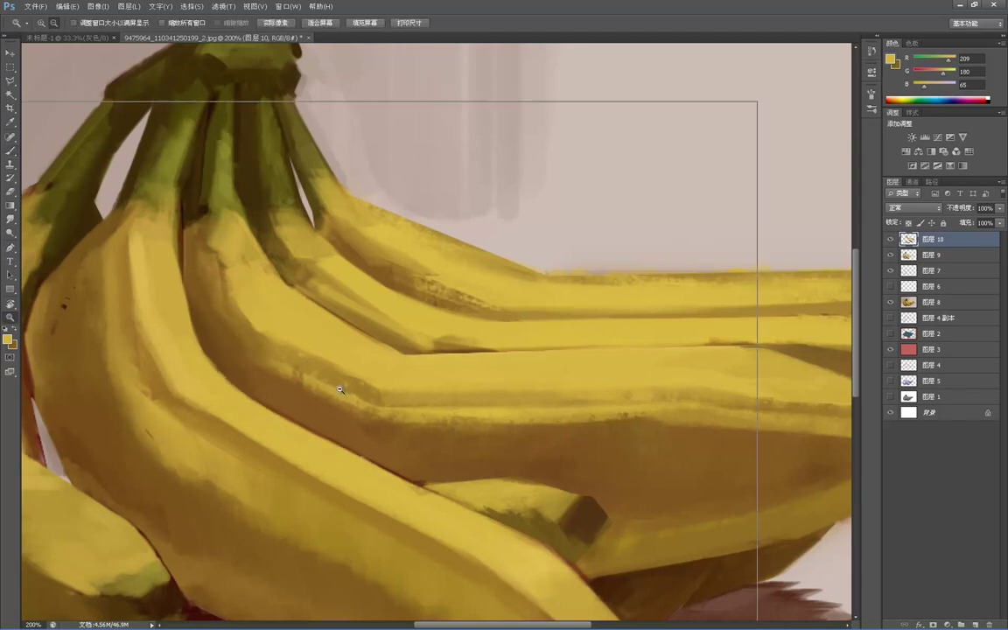
{"action": "left_click", "coordinate": [336, 339], "text": "alt"}
{"action": "left_click", "coordinate": [331, 330], "text": "alt"}
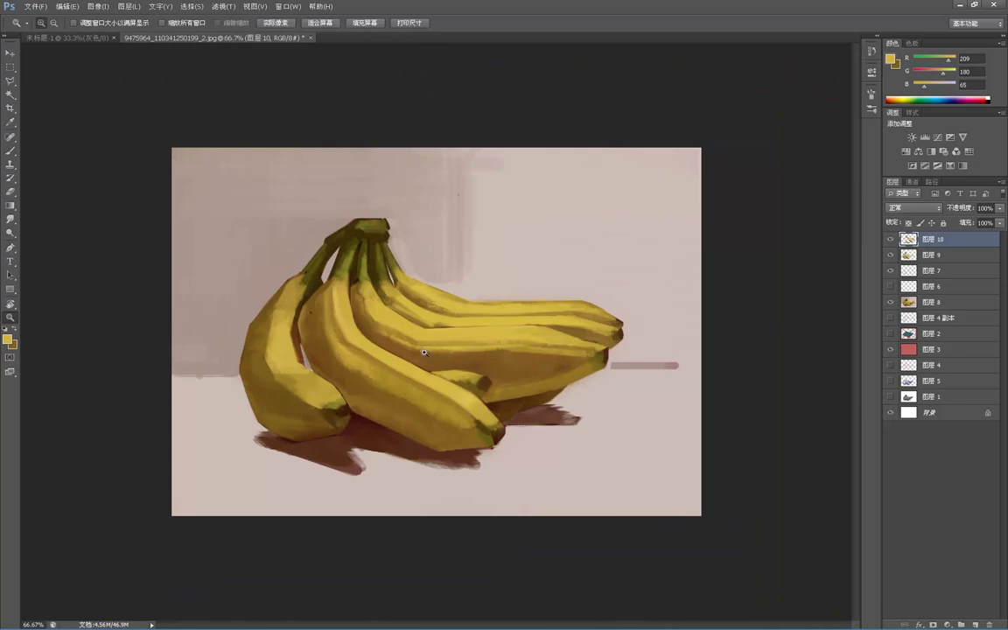
{"action": "left_click", "coordinate": [389, 339]}
{"action": "left_click", "coordinate": [389, 339]}
{"action": "key", "text": "b"}
{"action": "left_click", "coordinate": [258, 361], "text": "alt"}
{"action": "left_click_drag", "start_coordinate": [249, 353], "coordinate": [378, 447]}
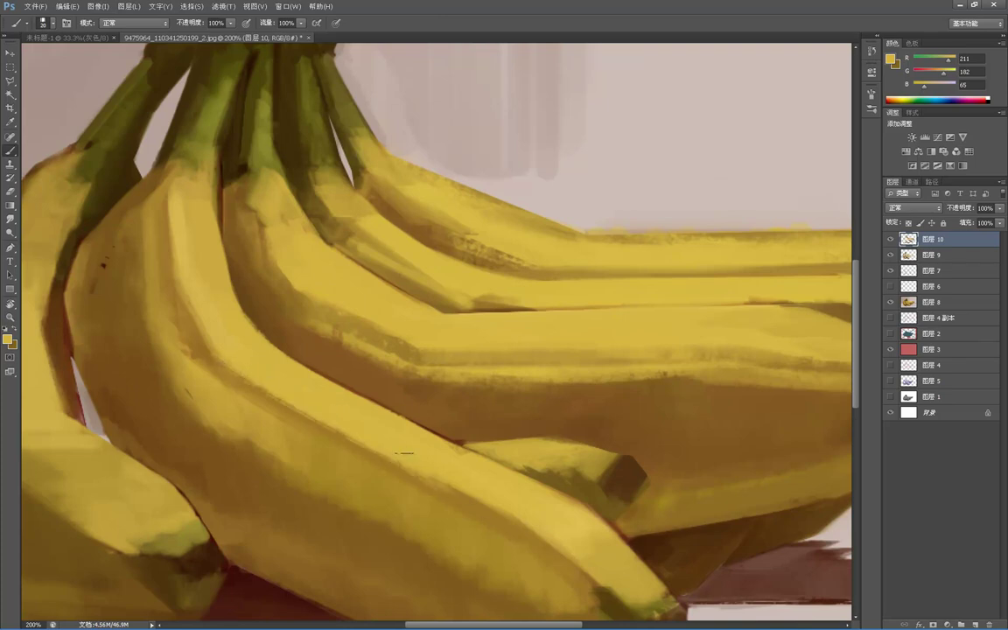
- Repaint the lit lower plane of the leftmost banana with sampled yellows
{"action": "key", "text": "z"}
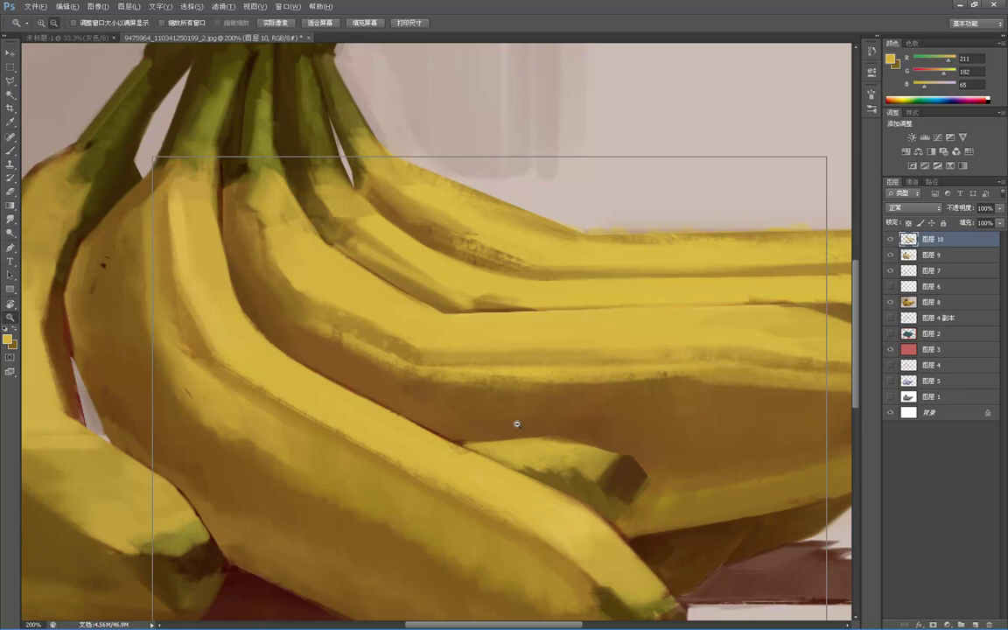
{"action": "left_click", "coordinate": [495, 408], "text": "alt"}
{"action": "left_click", "coordinate": [494, 406], "text": "alt"}
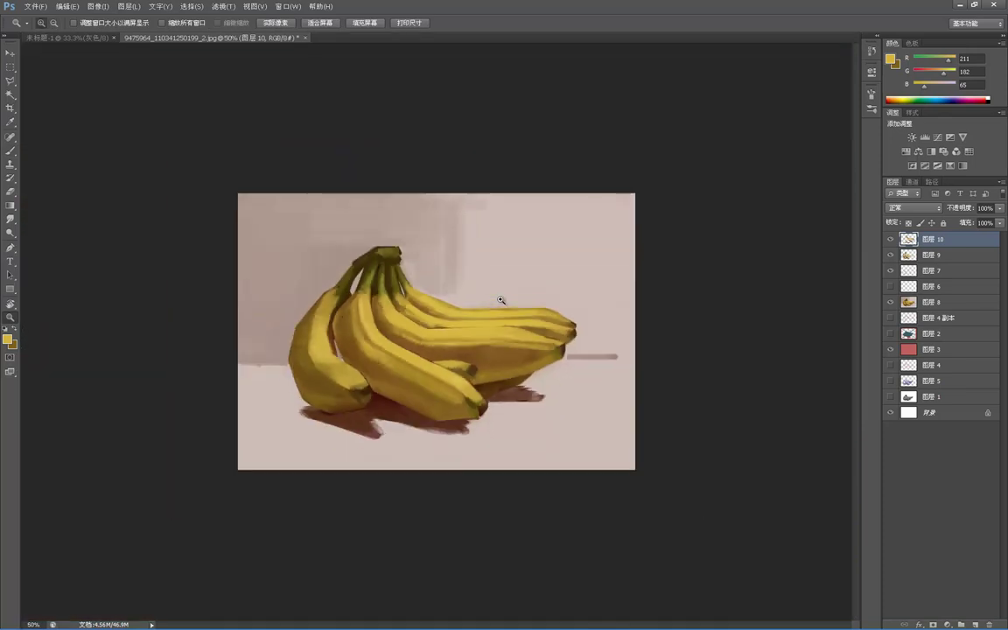
{"action": "left_click", "coordinate": [324, 368]}
{"action": "left_click", "coordinate": [330, 365]}
{"action": "key", "text": "b"}
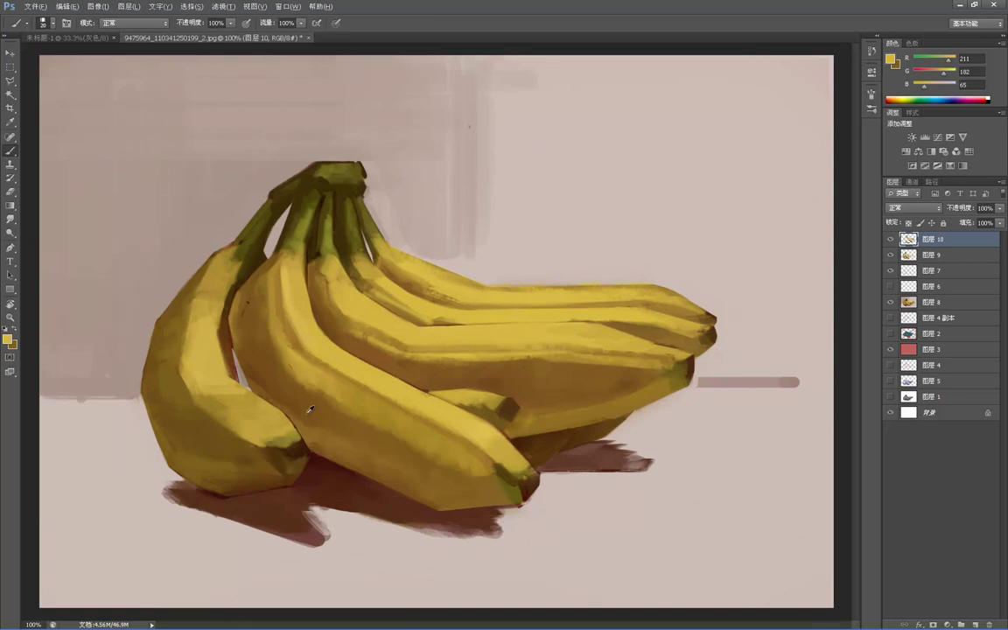
{"action": "left_click", "coordinate": [260, 438], "text": "alt"}
{"action": "left_click", "coordinate": [430, 403], "text": "alt"}
{"action": "left_click_drag", "start_coordinate": [227, 420], "coordinate": [236, 433]}
- Refine the inner edge and lit side of the leftmost banana with sampled dark brown and ochre yellow
{"action": "key", "text": "z"}
{"action": "left_click", "coordinate": [338, 425], "text": "alt"}
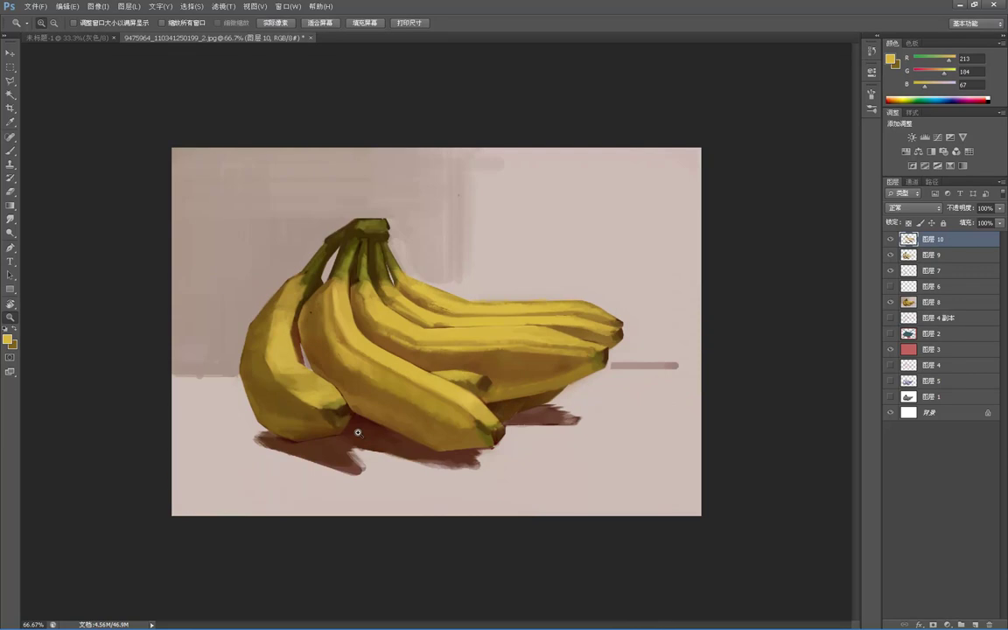
{"action": "left_click", "coordinate": [282, 323]}
{"action": "key", "text": "b"}
{"action": "left_click", "coordinate": [233, 313], "text": "alt"}
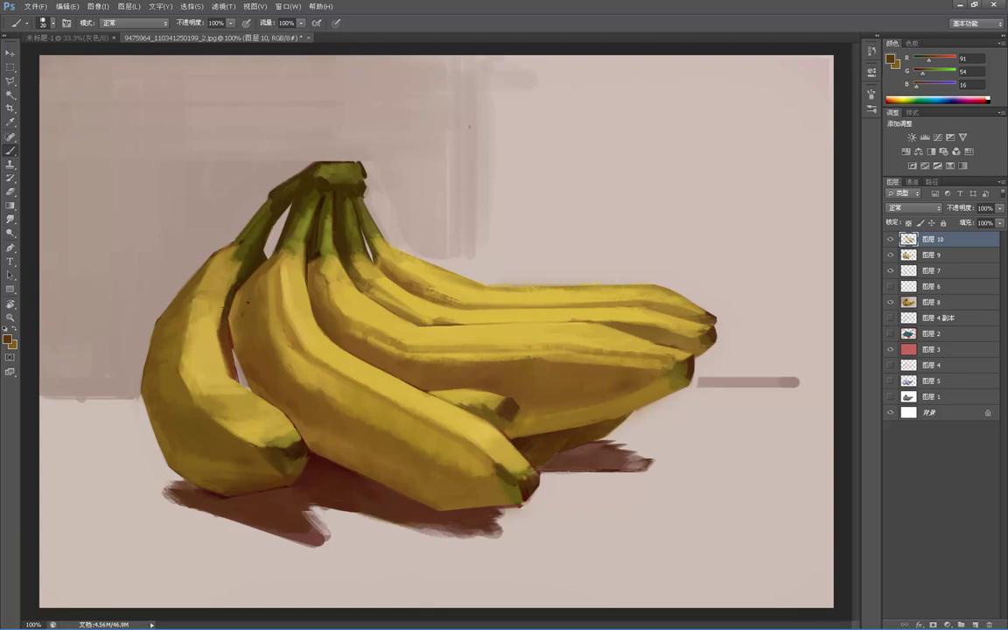
{"action": "left_click_drag", "start_coordinate": [216, 333], "coordinate": [213, 313]}
{"action": "left_click", "coordinate": [214, 303], "text": "alt"}
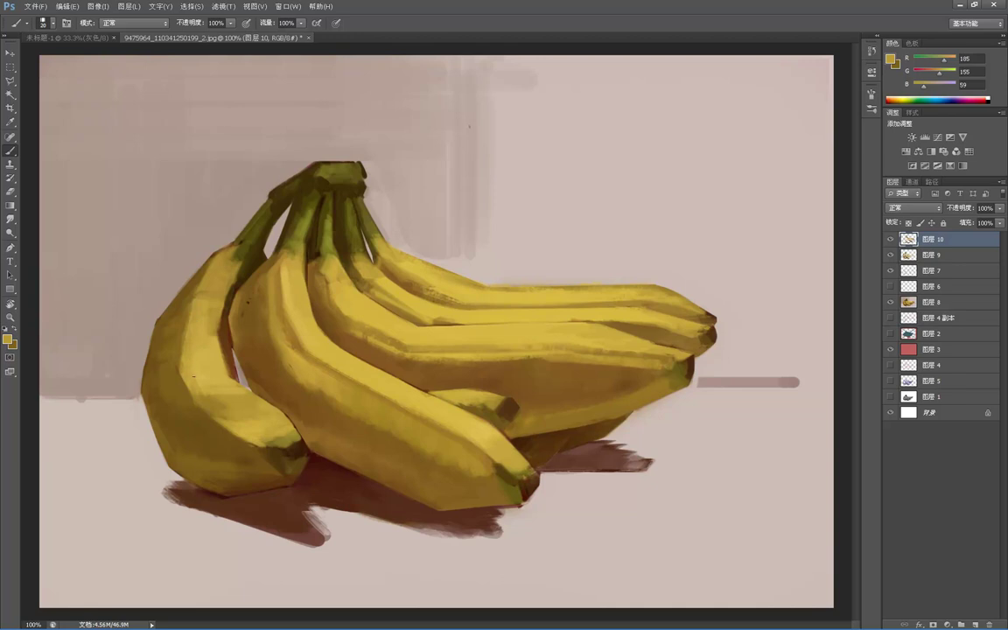
{"action": "left_click", "coordinate": [265, 284], "text": "alt"}
{"action": "left_click", "coordinate": [267, 282], "text": "alt"}
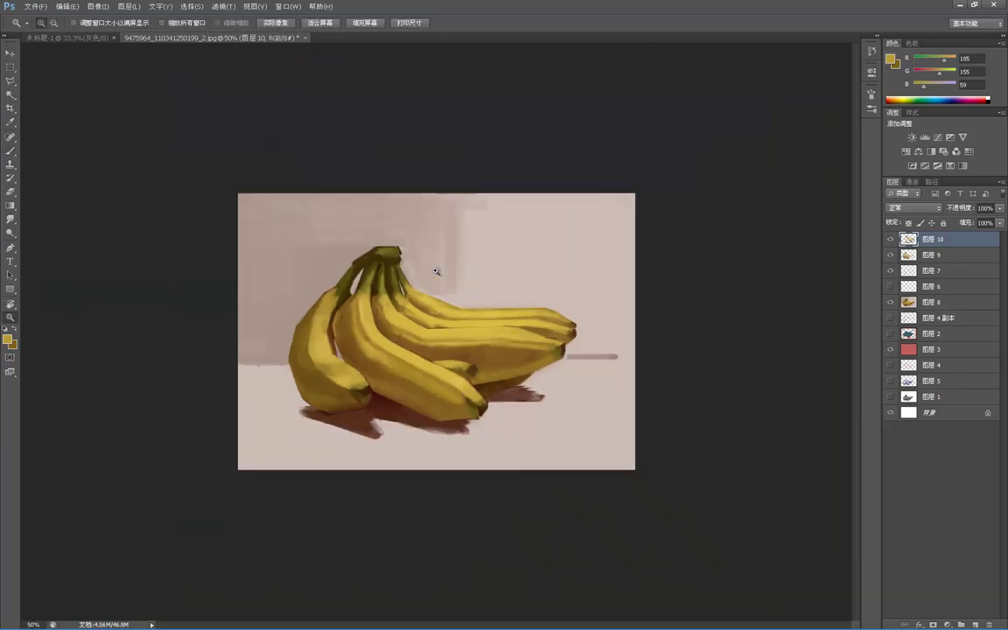
- Enlarge the brush to 125 px and paint over the darker backdrop around the bananas with sampled light pink
{"action": "left_click", "coordinate": [440, 293], "text": "ctrl"}
{"action": "left_click", "coordinate": [381, 169], "text": "alt"}
{"action": "key", "text": "]"}
{"action": "key", "text": "]"}
{"action": "key", "text": "]"}
{"action": "key", "text": "]"}
{"action": "key", "text": "]"}
{"action": "key", "text": "]"}
{"action": "key", "text": "]"}
{"action": "key", "text": "]"}
{"action": "key", "text": "]"}
{"action": "key", "text": "]"}
{"action": "key", "text": "]"}
{"action": "left_click", "coordinate": [510, 193], "text": "alt"}
{"action": "mouse_move", "coordinate": [483, 144]}
{"action": "left_mouse_down"}
{"action": "mouse_move", "coordinate": [470, 292]}
{"action": "mouse_move", "coordinate": [430, 212]}
{"action": "left_mouse_up"}
{"action": "left_click_drag", "start_coordinate": [171, 150], "coordinate": [199, 166]}
{"action": "mouse_move", "coordinate": [222, 124]}
{"action": "left_mouse_down"}
{"action": "mouse_move", "coordinate": [189, 269]}
{"action": "mouse_move", "coordinate": [237, 225]}
{"action": "mouse_move", "coordinate": [180, 323]}
{"action": "mouse_move", "coordinate": [186, 355]}
{"action": "mouse_move", "coordinate": [196, 284]}
{"action": "mouse_move", "coordinate": [223, 301]}
{"action": "mouse_move", "coordinate": [214, 340]}
{"action": "mouse_move", "coordinate": [211, 317]}
{"action": "mouse_move", "coordinate": [247, 291]}
{"action": "mouse_move", "coordinate": [366, 150]}
{"action": "left_mouse_up"}
{"action": "left_click_drag", "start_coordinate": [242, 293], "coordinate": [229, 317]}
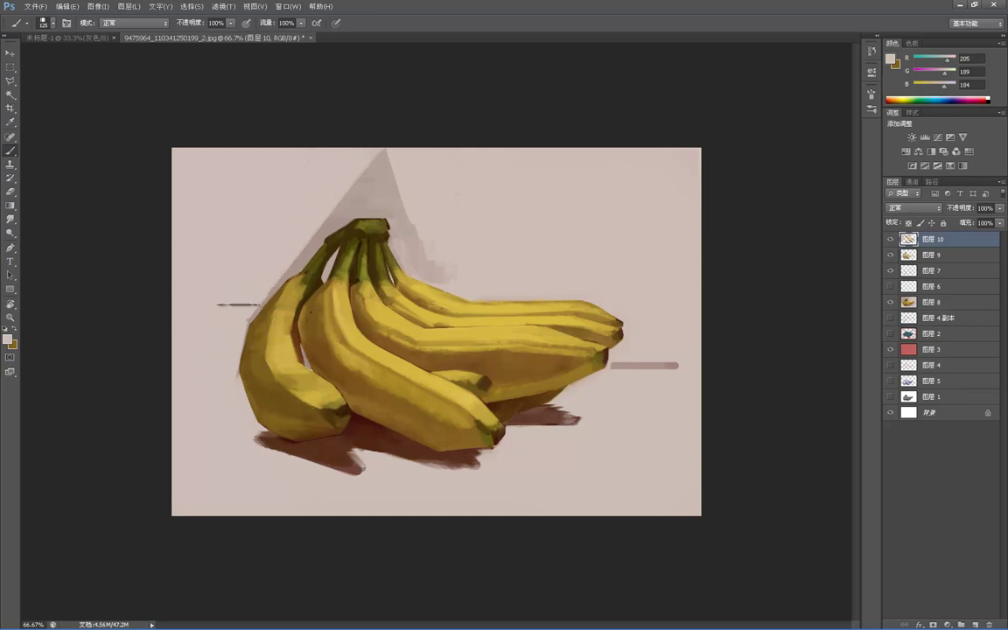
- Select the leftover grey-brown backdrop patch above the stems with the Magic Wand and paint it light pink
{"action": "left_click", "coordinate": [10, 94]}
{"action": "left_click", "coordinate": [344, 185]}
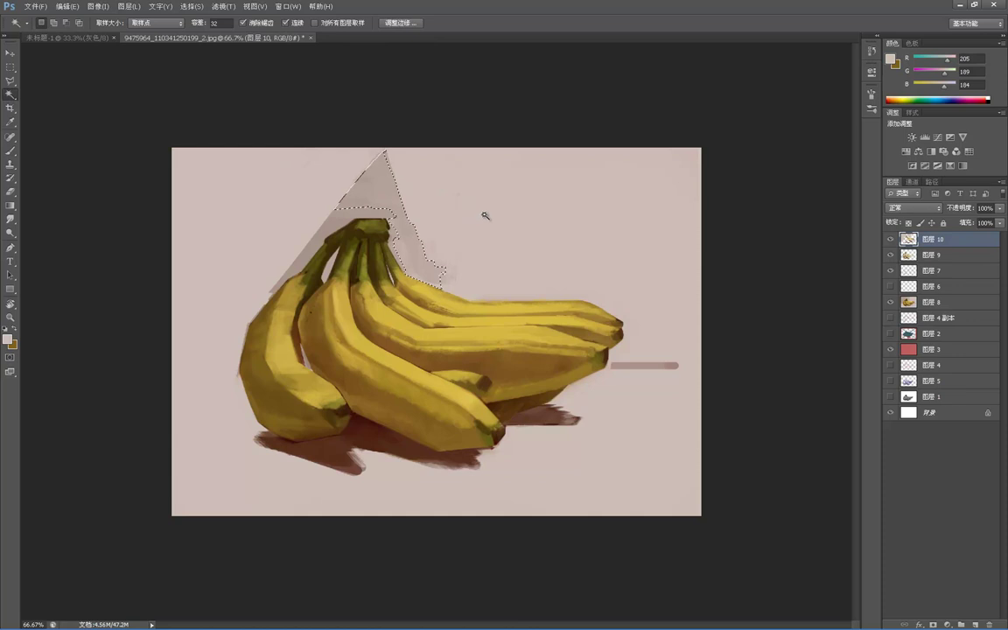
{"action": "key", "text": "b"}
{"action": "mouse_move", "coordinate": [364, 131]}
{"action": "left_mouse_down"}
{"action": "mouse_move", "coordinate": [346, 140]}
{"action": "mouse_move", "coordinate": [359, 254]}
{"action": "left_mouse_up"}
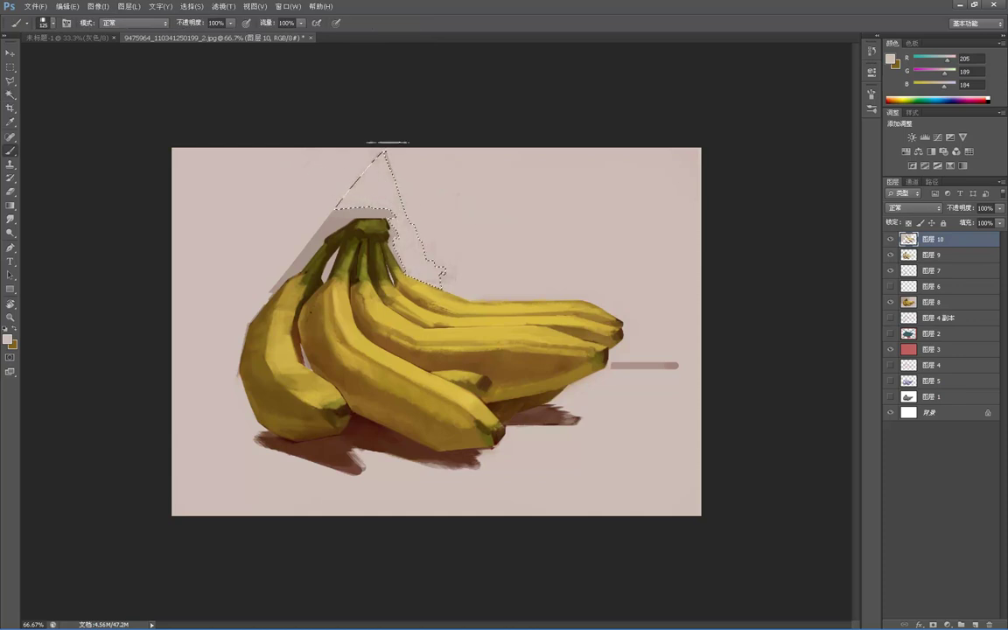
- Deselect the area and paint over the leftover grey backdrop patches above and beside the stems with light pink
{"action": "key", "text": "m"}
{"action": "key", "text": "ctrl+d"}
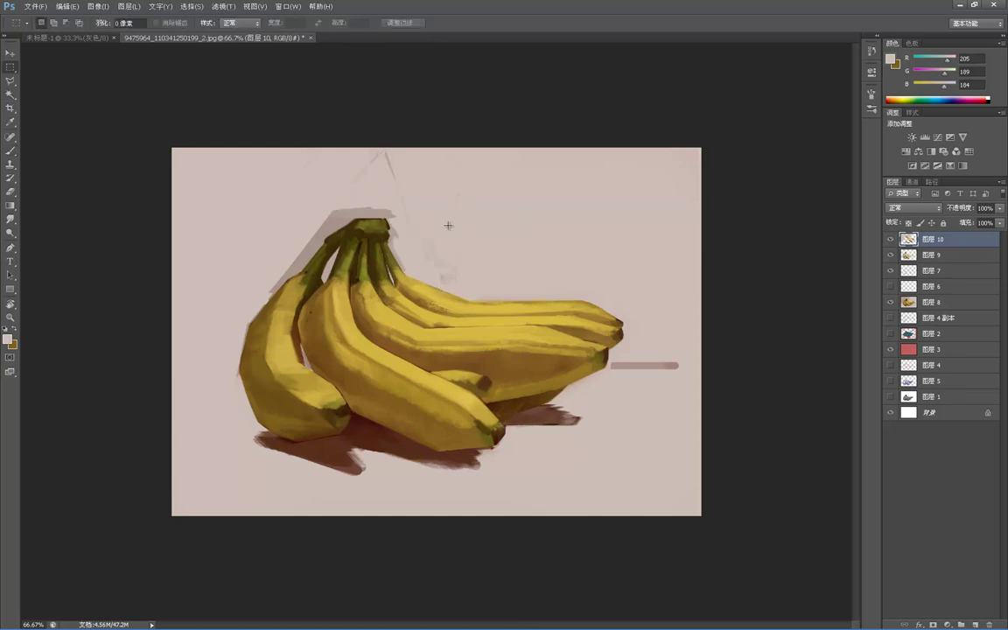
{"action": "key", "text": "b"}
{"action": "mouse_move", "coordinate": [390, 162]}
{"action": "left_mouse_down"}
{"action": "mouse_move", "coordinate": [372, 188]}
{"action": "mouse_move", "coordinate": [374, 156]}
{"action": "mouse_move", "coordinate": [405, 180]}
{"action": "mouse_move", "coordinate": [407, 197]}
{"action": "mouse_move", "coordinate": [379, 187]}
{"action": "mouse_move", "coordinate": [326, 212]}
{"action": "mouse_move", "coordinate": [390, 205]}
{"action": "mouse_move", "coordinate": [361, 199]}
{"action": "mouse_move", "coordinate": [370, 200]}
{"action": "mouse_move", "coordinate": [326, 216]}
{"action": "mouse_move", "coordinate": [405, 207]}
{"action": "mouse_move", "coordinate": [379, 216]}
{"action": "mouse_move", "coordinate": [354, 208]}
{"action": "mouse_move", "coordinate": [294, 232]}
{"action": "mouse_move", "coordinate": [303, 227]}
{"action": "mouse_move", "coordinate": [335, 215]}
{"action": "mouse_move", "coordinate": [300, 235]}
{"action": "mouse_move", "coordinate": [270, 274]}
{"action": "left_mouse_up"}
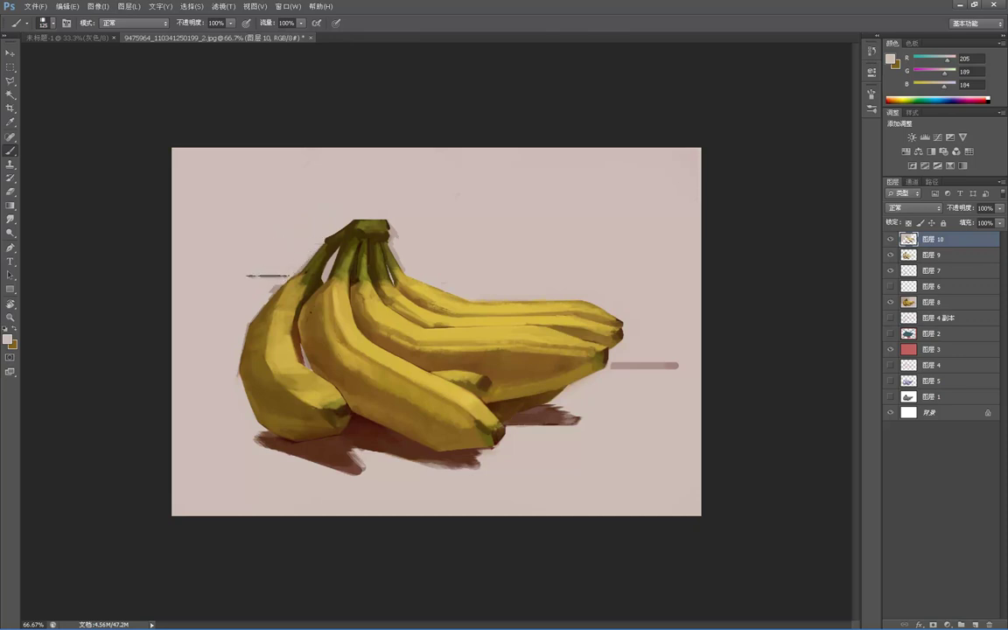
- Reduce the brush to 45 px and paint over the grey fringes around the stems and the stray brown bar with light pink
{"action": "key", "text": "bracketleft"}
{"action": "key", "text": "bracketleft"}
{"action": "key", "text": "bracketleft"}
{"action": "key", "text": "bracketleft"}
{"action": "key", "text": "bracketleft"}
{"action": "key", "text": "bracketleft"}
{"action": "mouse_move", "coordinate": [670, 411]}
{"action": "left_mouse_down"}
{"action": "mouse_move", "coordinate": [673, 352]}
{"action": "mouse_move", "coordinate": [639, 377]}
{"action": "mouse_move", "coordinate": [617, 367]}
{"action": "left_mouse_up"}
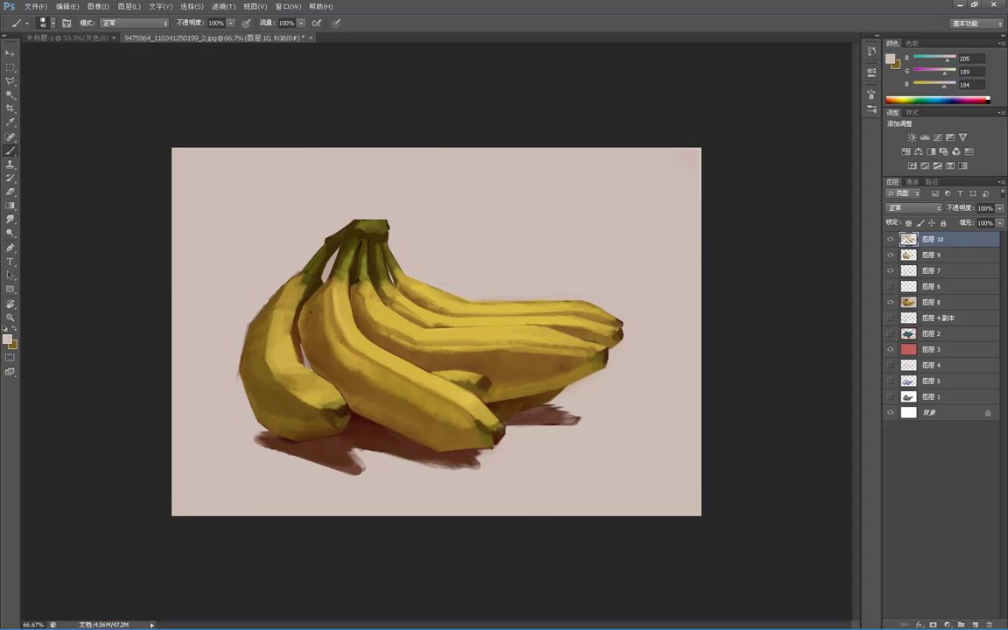
- Refine the shaded gap near the tips of the rear bananas with a 20 px brush and sampled browns
{"action": "left_click", "coordinate": [600, 336], "text": "alt"}
{"action": "key", "text": "z"}
{"action": "left_click", "coordinate": [600, 324]}
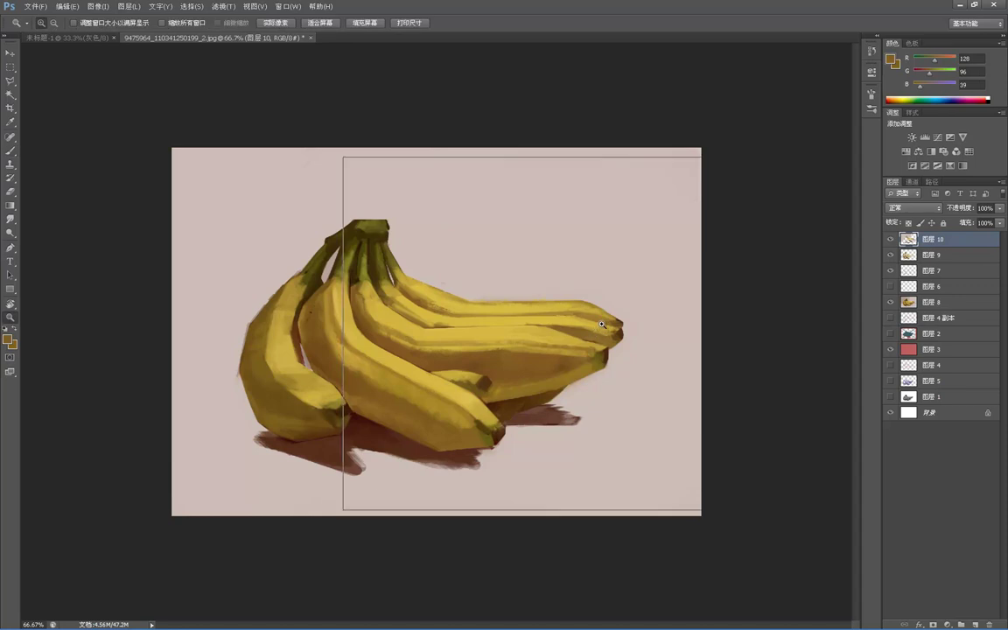
{"action": "left_click", "coordinate": [599, 325]}
{"action": "key", "text": "b"}
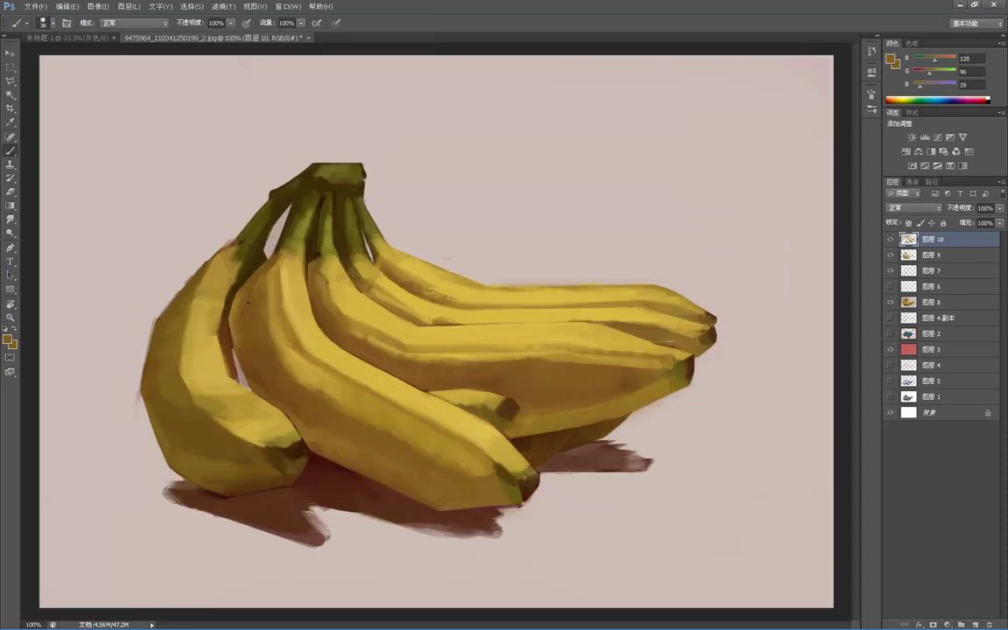
{"action": "left_click", "coordinate": [600, 305], "text": "alt"}
{"action": "left_click", "coordinate": [607, 308], "text": "alt"}
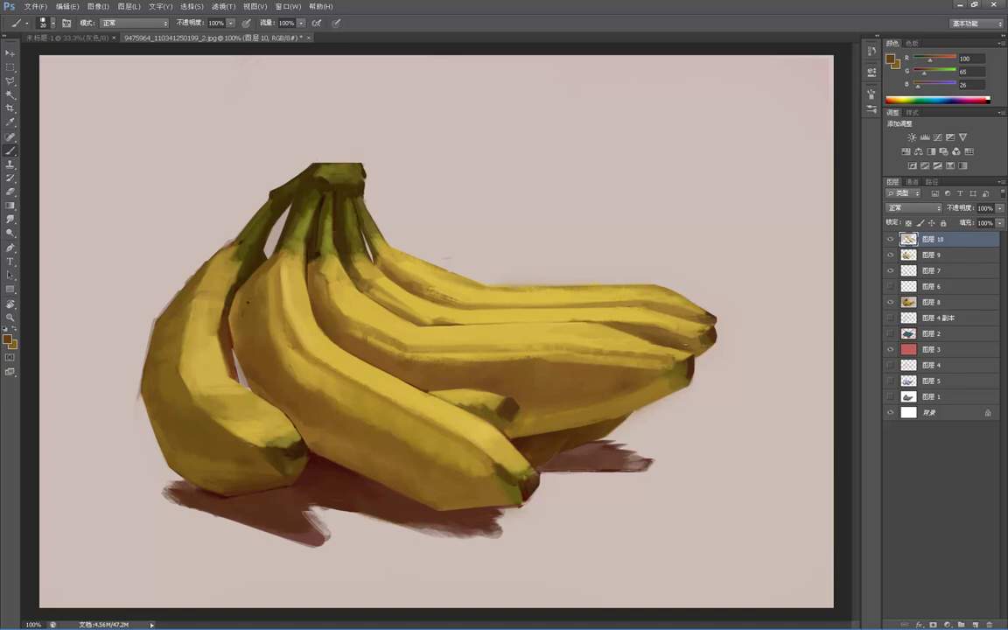
{"action": "left_click_drag", "start_coordinate": [614, 317], "coordinate": [625, 319]}
{"action": "left_click", "coordinate": [694, 352], "text": "alt"}
{"action": "left_click", "coordinate": [607, 305], "text": "alt"}
{"action": "left_click", "coordinate": [644, 303], "text": "alt"}
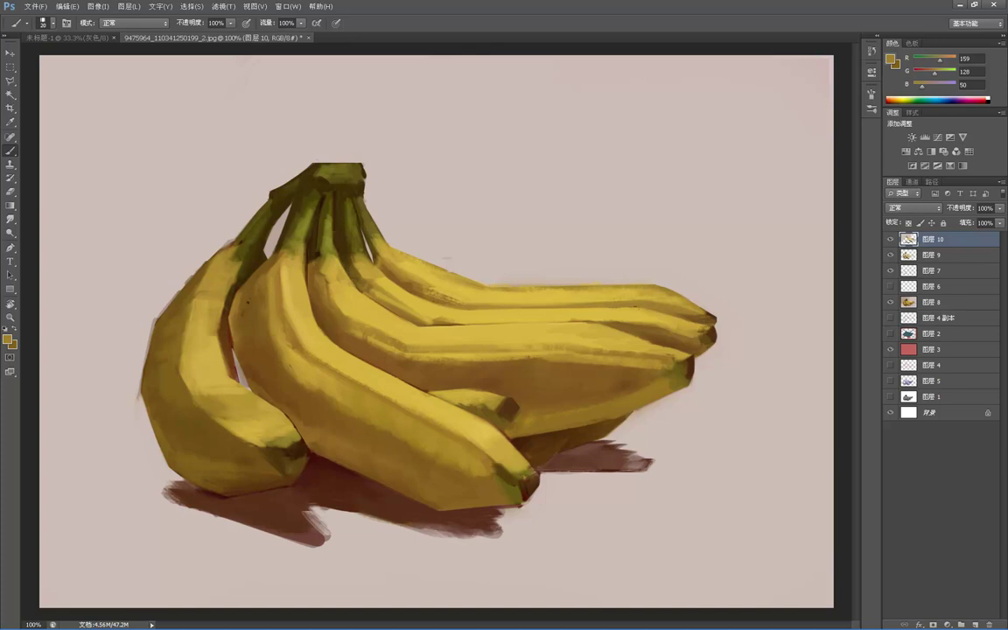
- Clean up the upper outline of the rearmost banana with sampled light pink
{"action": "key", "text": "z"}
{"action": "left_click", "coordinate": [701, 280], "text": "alt"}
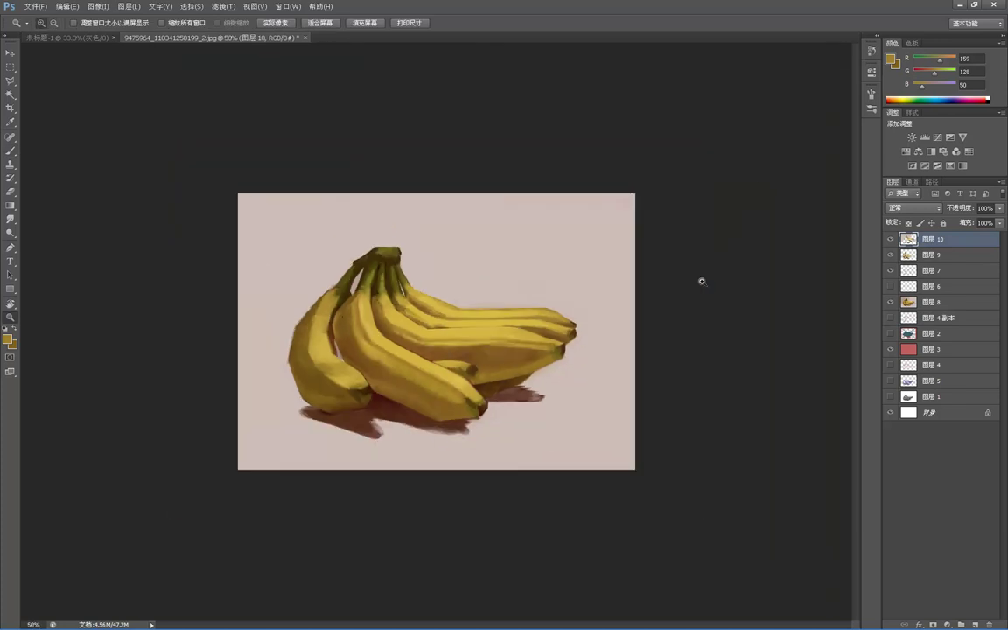
{"action": "left_click", "coordinate": [450, 289]}
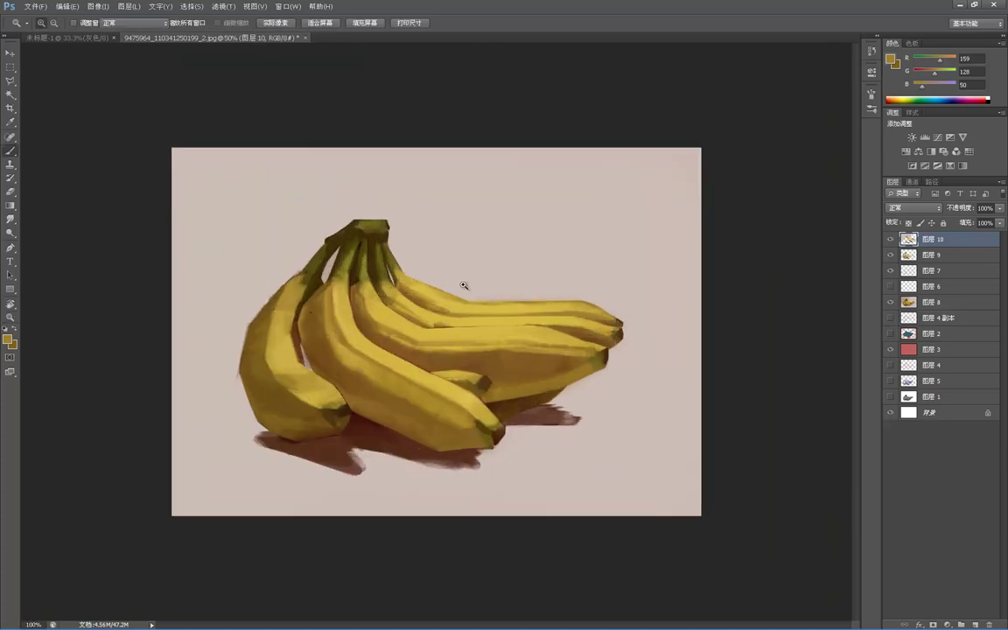
{"action": "left_click", "coordinate": [458, 279]}
{"action": "key", "text": "b"}
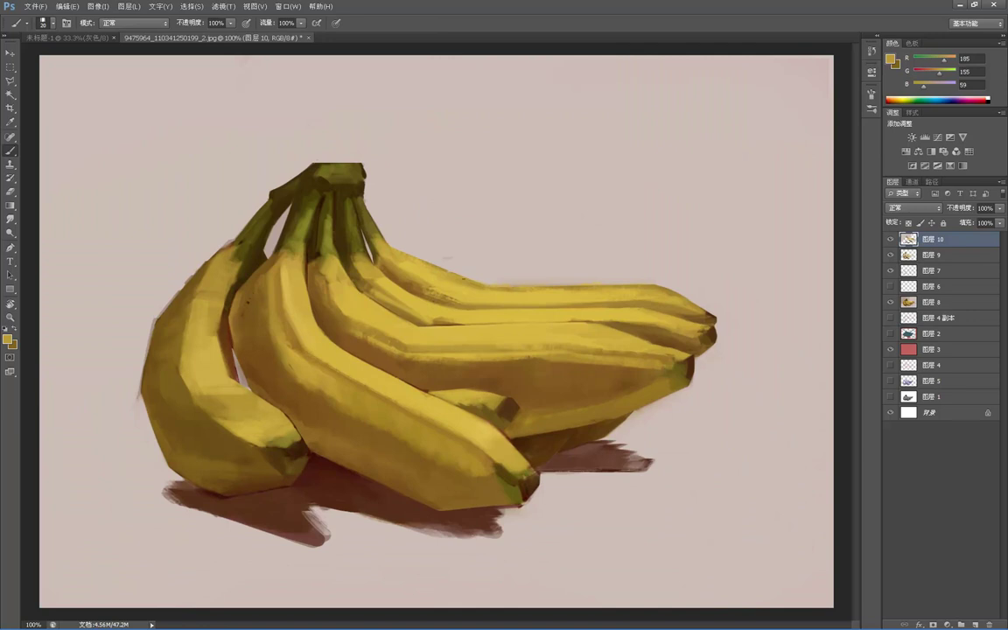
{"action": "left_click", "coordinate": [477, 264], "text": "alt"}
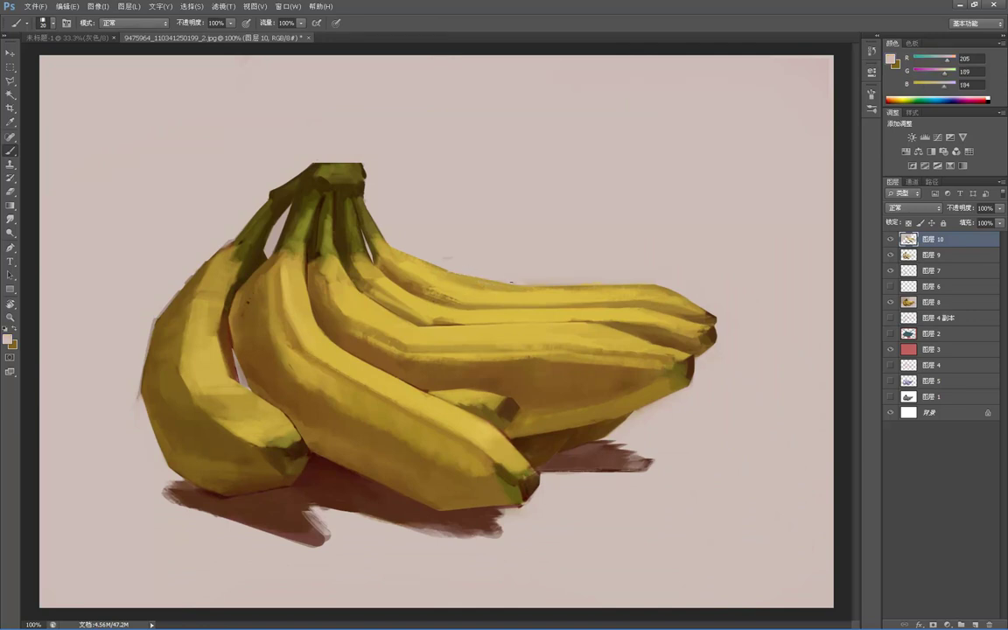
{"action": "key", "text": "z"}
{"action": "left_click", "coordinate": [508, 255], "text": "alt"}
{"action": "left_click", "coordinate": [506, 236], "text": "alt"}
{"action": "left_click", "coordinate": [491, 122], "text": "alt"}
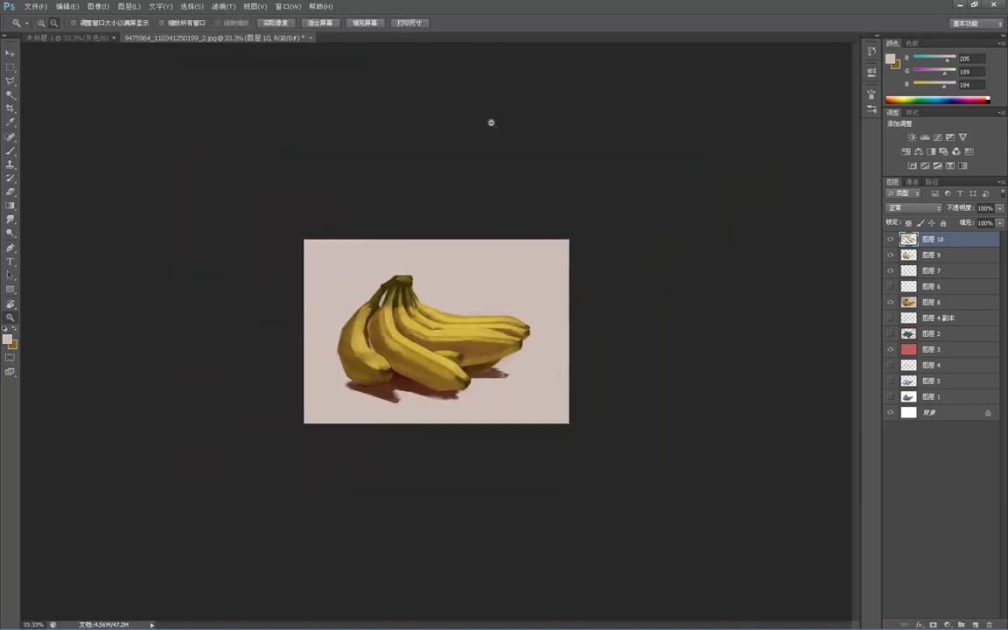
- Smooth the lit inner plane of the leftmost banana with sampled yellows
{"action": "key", "text": "ctrl+plus"}
{"action": "key", "text": "ctrl+plus"}
{"action": "key", "text": "ctrl+plus"}
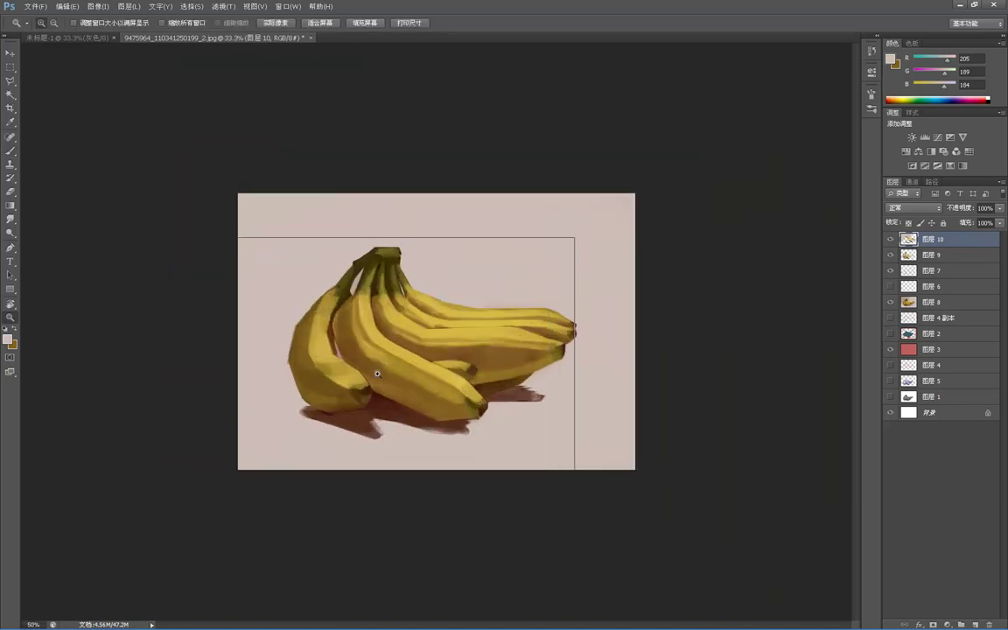
{"action": "key", "text": "b"}
{"action": "left_click", "coordinate": [247, 363], "text": "alt"}
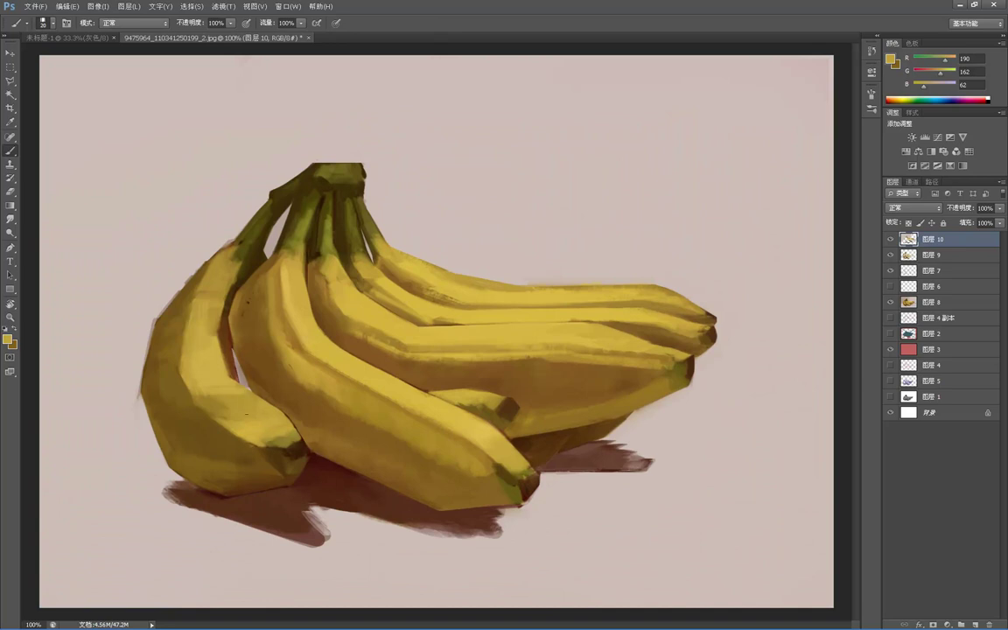
{"action": "left_click", "coordinate": [229, 399], "text": "alt"}
{"action": "left_click_drag", "start_coordinate": [234, 397], "coordinate": [247, 411]}
{"action": "mouse_move", "coordinate": [205, 359]}
{"action": "left_mouse_down"}
{"action": "mouse_move", "coordinate": [199, 374]}
{"action": "mouse_move", "coordinate": [182, 358]}
{"action": "left_mouse_up"}
{"action": "left_click", "coordinate": [378, 370], "text": "alt"}
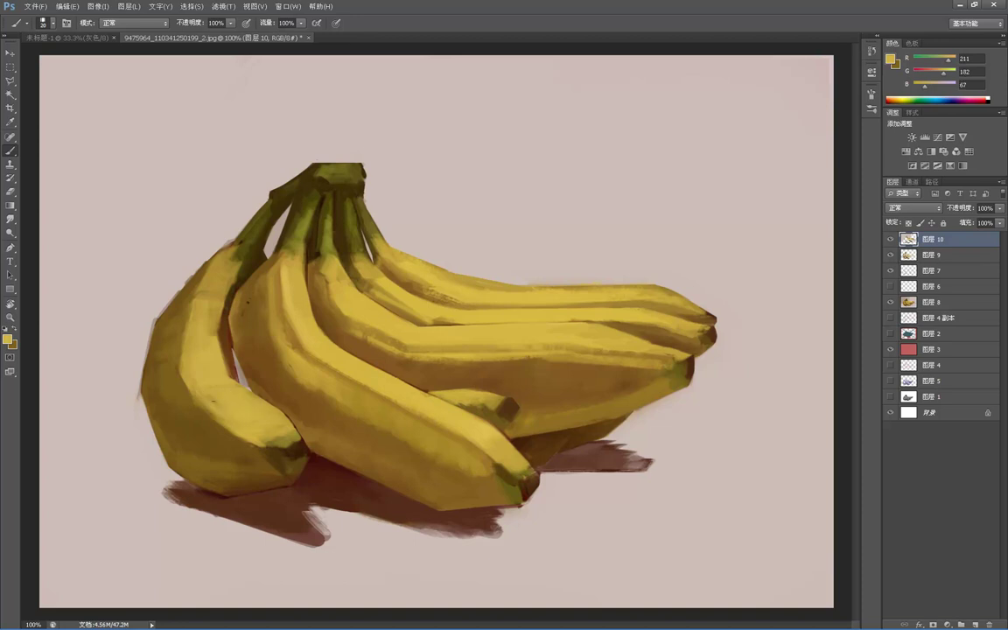
- Retouch the stem cap and upper stems with sampled olive greens
{"action": "key", "text": "z"}
{"action": "left_click", "coordinate": [323, 275], "text": "alt"}
{"action": "left_click", "coordinate": [327, 272], "text": "alt"}
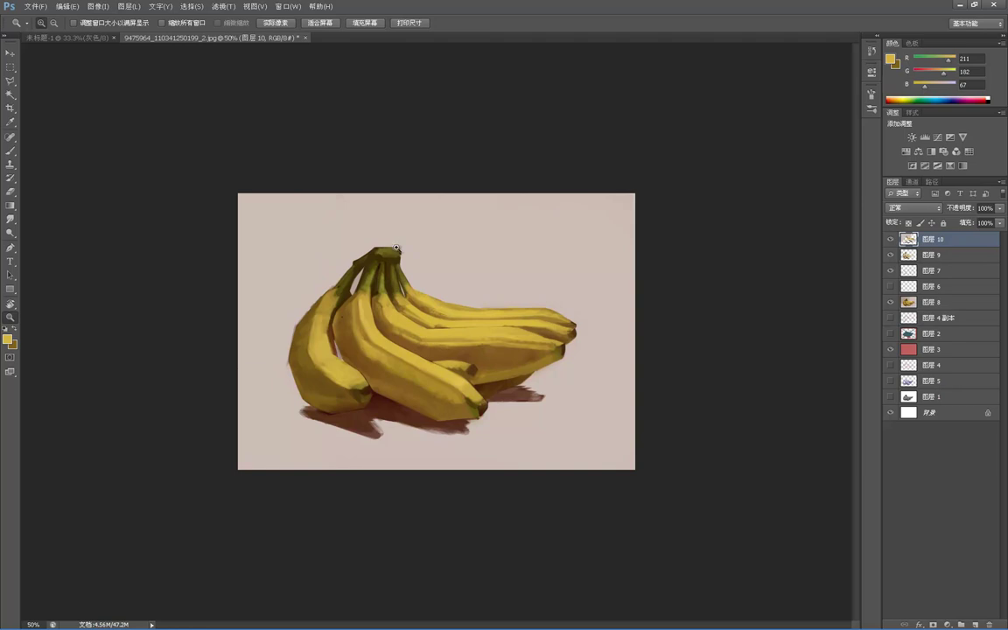
{"action": "left_click", "coordinate": [354, 229]}
{"action": "left_click", "coordinate": [353, 227]}
{"action": "key", "text": "b"}
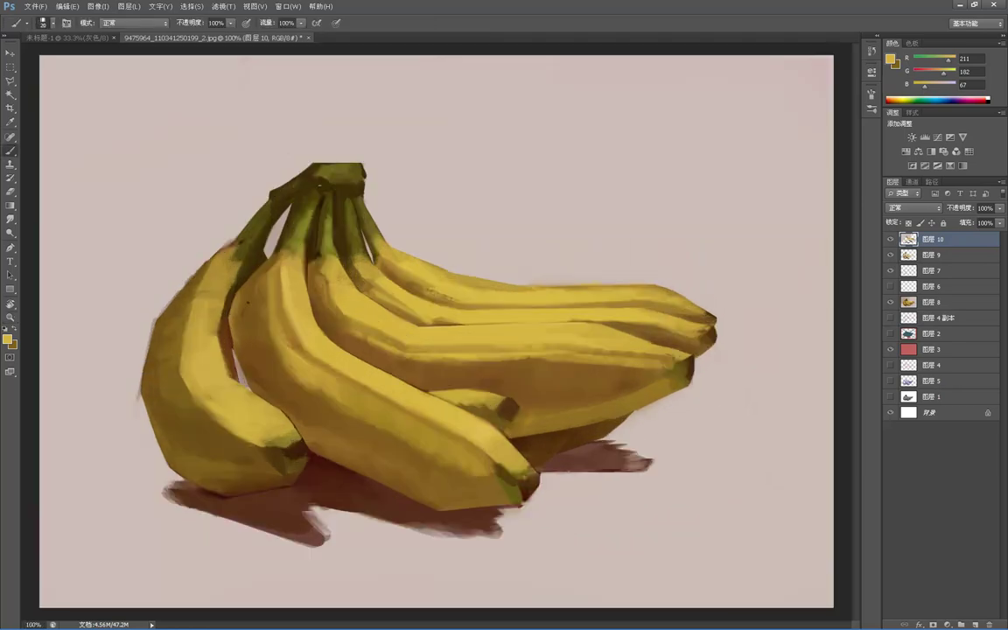
{"action": "left_click", "coordinate": [315, 155], "text": "alt"}
{"action": "left_click", "coordinate": [361, 164], "text": "alt"}
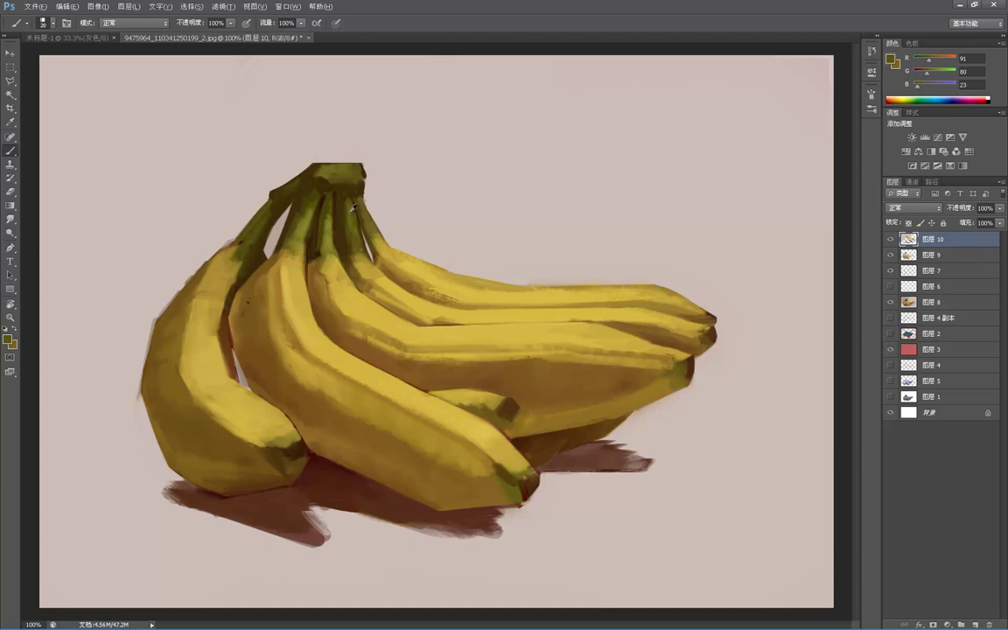
{"action": "left_click", "coordinate": [300, 210], "text": "alt"}
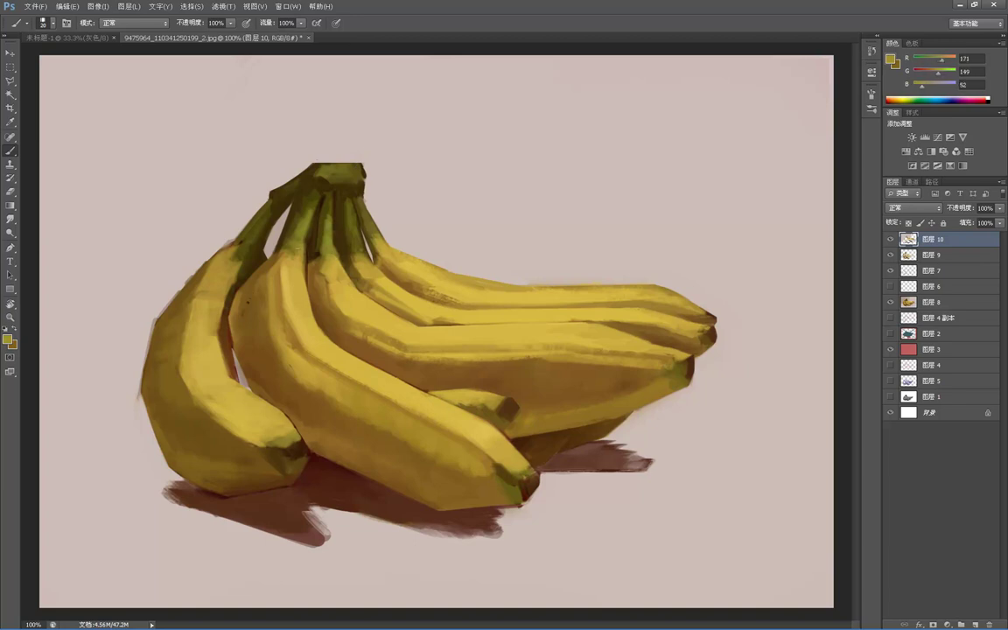
- Refine the lit and shaded planes between the long bananas pointing right with sampled browns and yellows
{"action": "left_click", "coordinate": [360, 256], "text": "alt"}
{"action": "left_click", "coordinate": [654, 334], "text": "alt"}
{"action": "left_click", "coordinate": [587, 307], "text": "alt"}
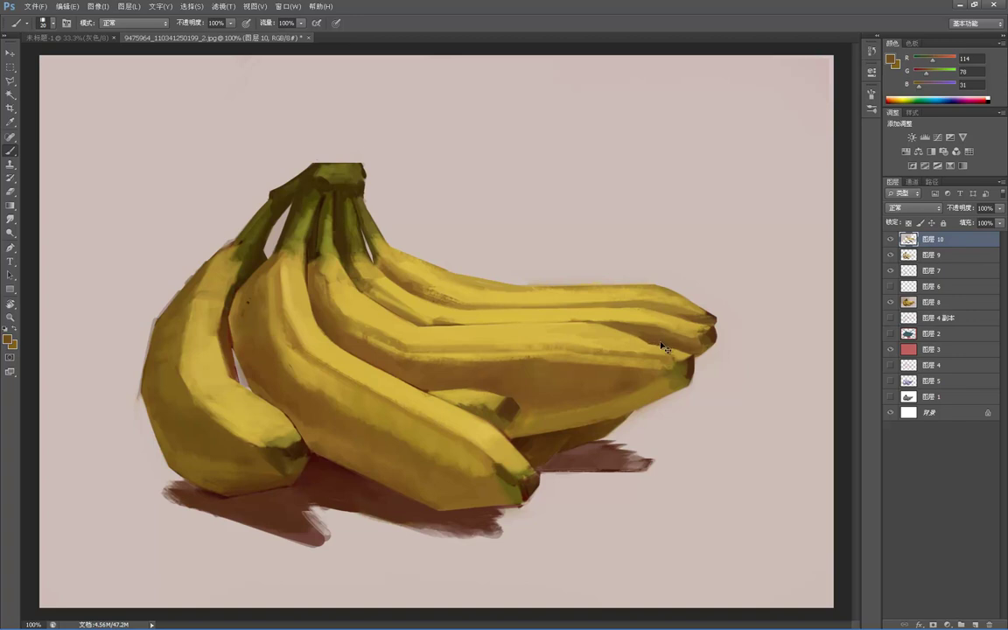
{"action": "left_click", "coordinate": [590, 308], "text": "alt"}
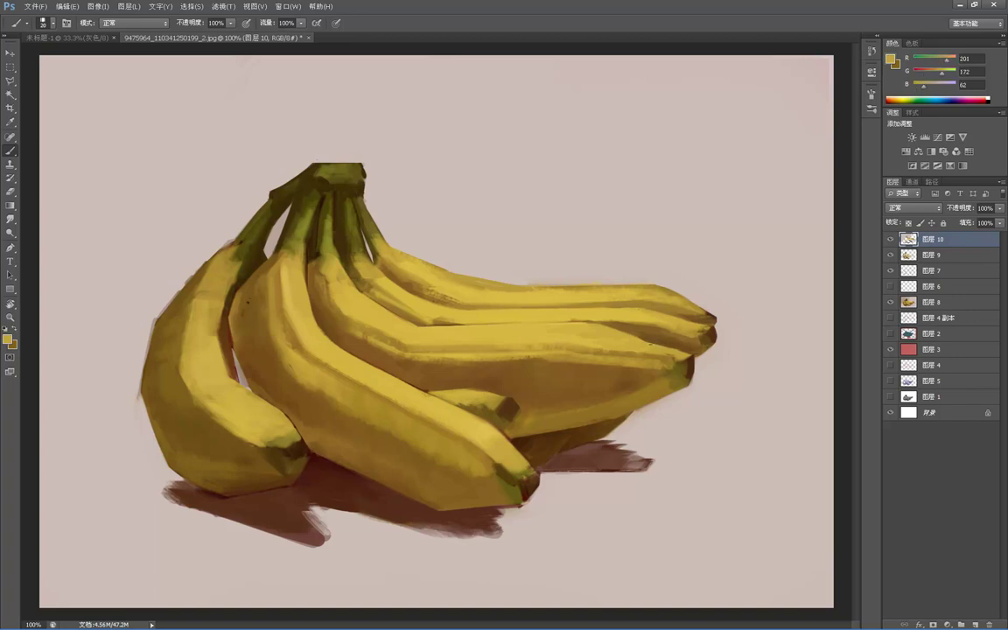
{"action": "left_click", "coordinate": [595, 313], "text": "alt"}
{"action": "key", "text": "z"}
{"action": "left_click", "coordinate": [637, 255], "text": "alt"}
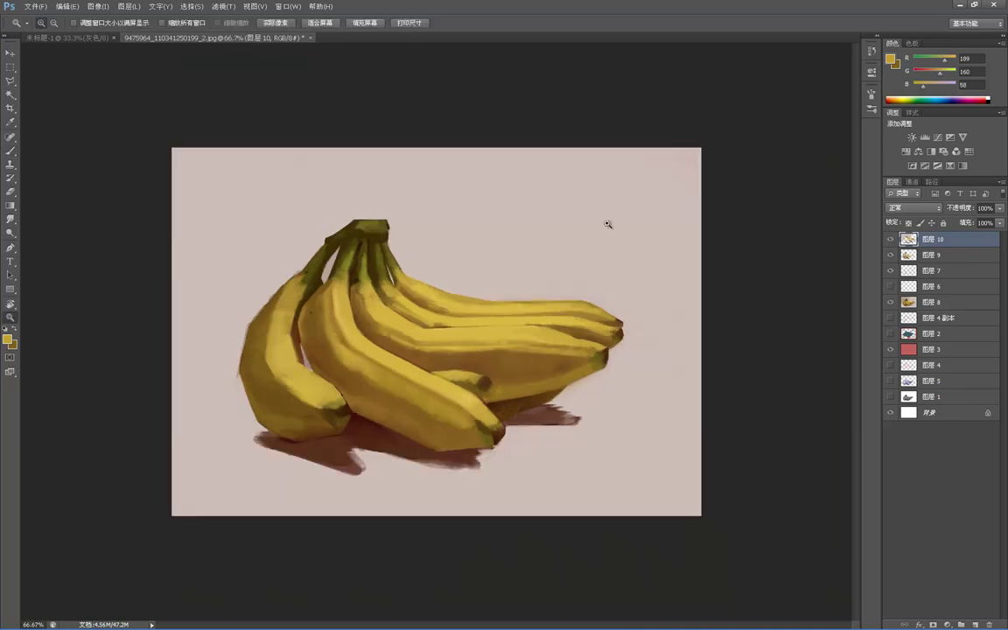
- Repaint the shaded underside of the second banana from the back with sampled ochre and yellow
{"action": "left_click", "coordinate": [504, 287]}
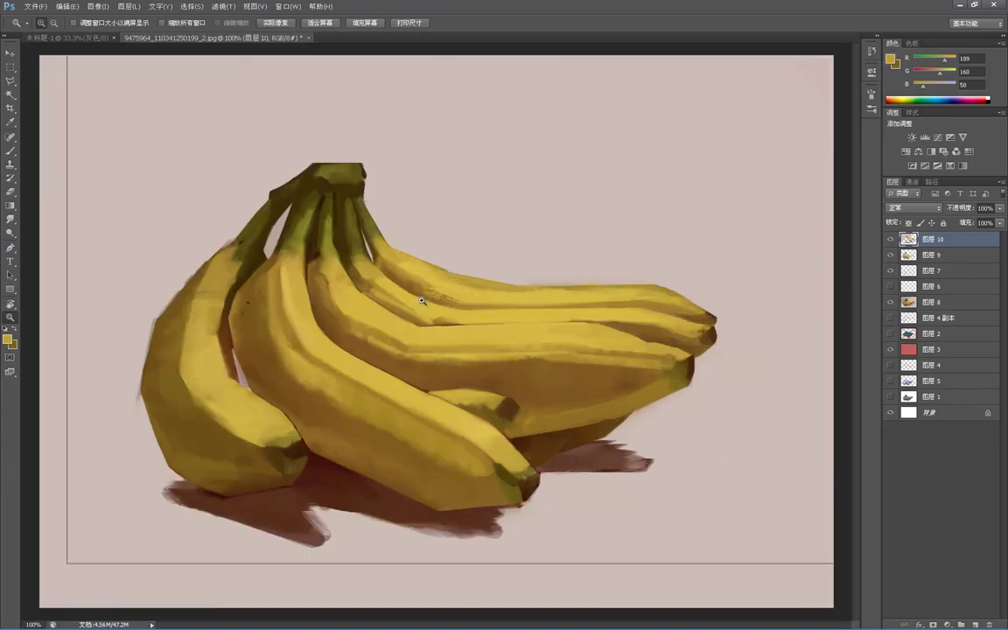
{"action": "left_click", "coordinate": [427, 291]}
{"action": "key", "text": "b"}
{"action": "left_click", "coordinate": [425, 346], "text": "alt"}
{"action": "left_click_drag", "start_coordinate": [454, 357], "coordinate": [415, 350]}
{"action": "left_click", "coordinate": [372, 348], "text": "alt"}
{"action": "left_click_drag", "start_coordinate": [393, 357], "coordinate": [388, 349]}
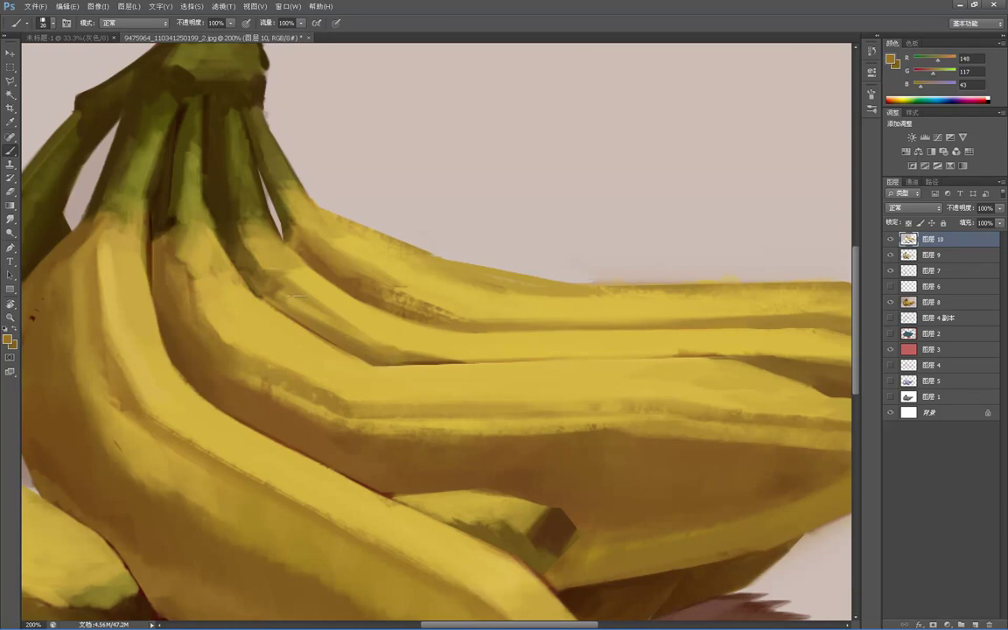
{"action": "left_click_drag", "start_coordinate": [277, 294], "coordinate": [353, 349]}
{"action": "left_click", "coordinate": [319, 287], "text": "alt"}
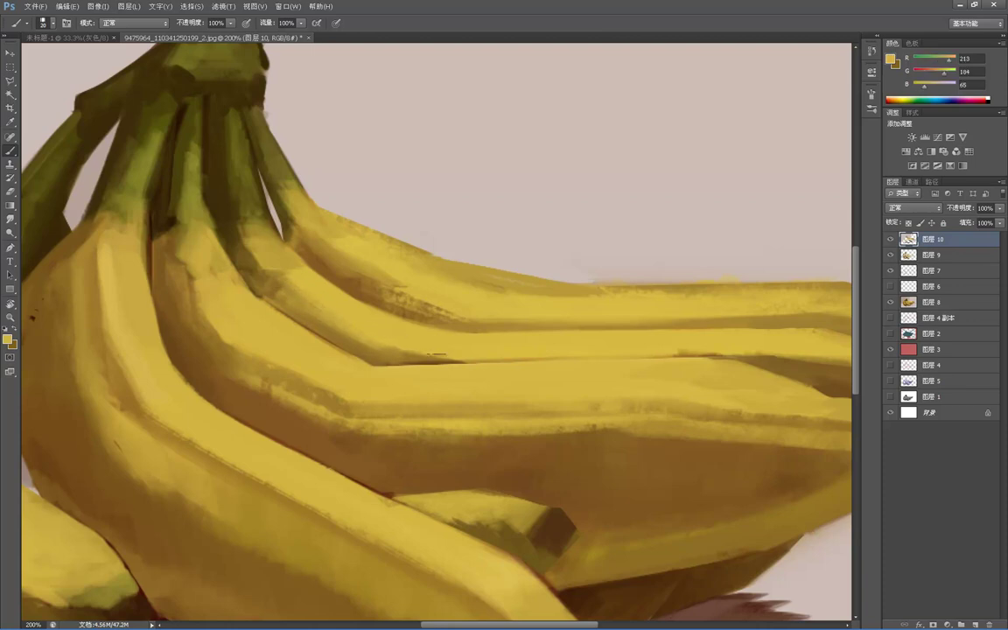
- Sharpen the seam where the two middle bananas meet with sampled yellow and ochre brown
{"action": "key", "text": "z"}
{"action": "left_click", "coordinate": [438, 299], "text": "alt"}
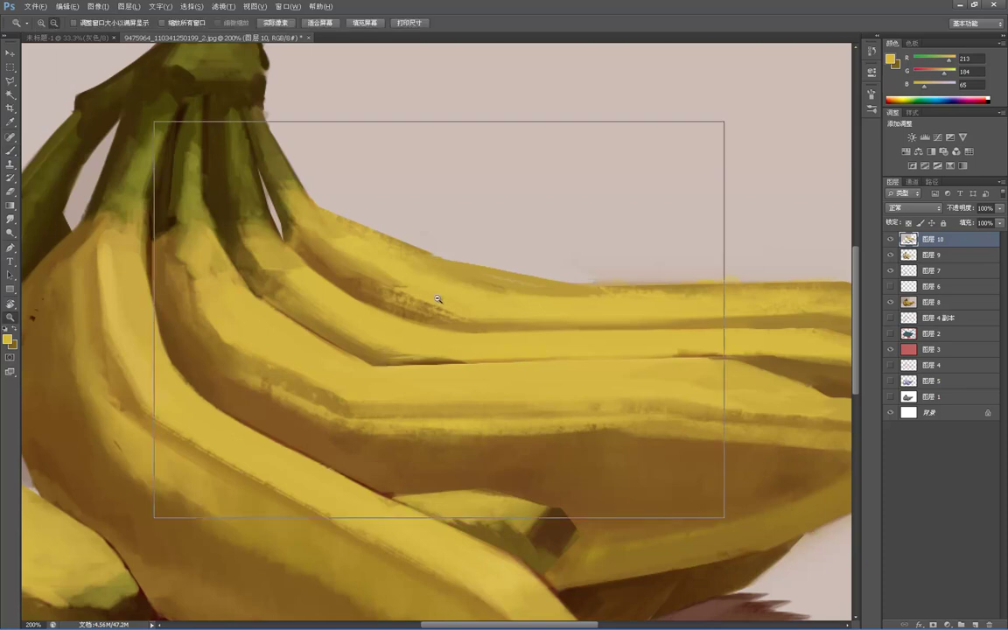
{"action": "left_click", "coordinate": [429, 280], "text": "alt"}
{"action": "left_click", "coordinate": [430, 273], "text": "alt"}
{"action": "left_click", "coordinate": [423, 307]}
{"action": "left_click", "coordinate": [418, 312]}
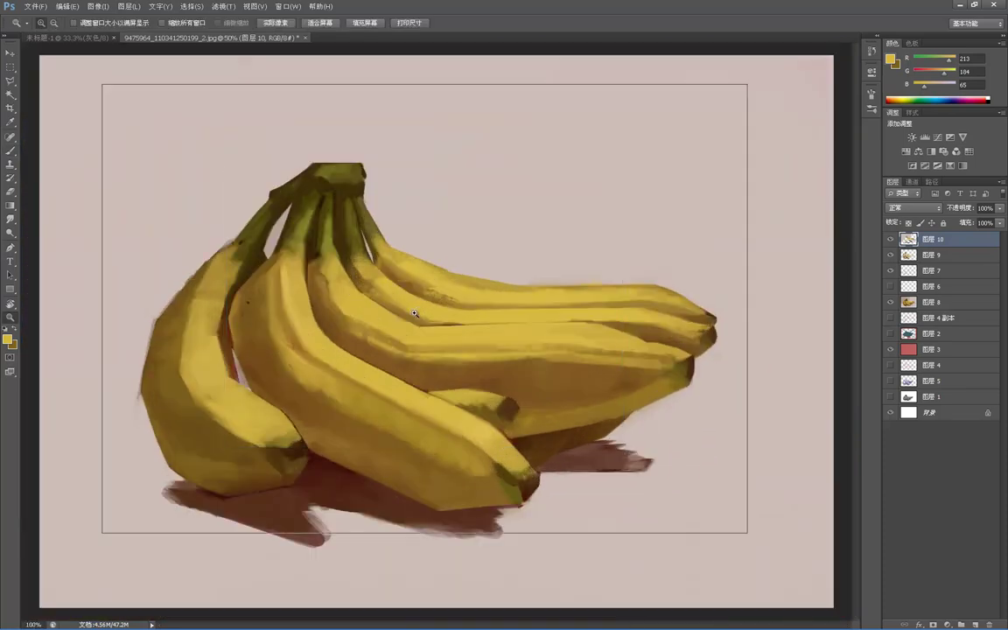
{"action": "left_click", "coordinate": [416, 312]}
{"action": "key", "text": "b"}
{"action": "left_click", "coordinate": [367, 333], "text": "alt"}
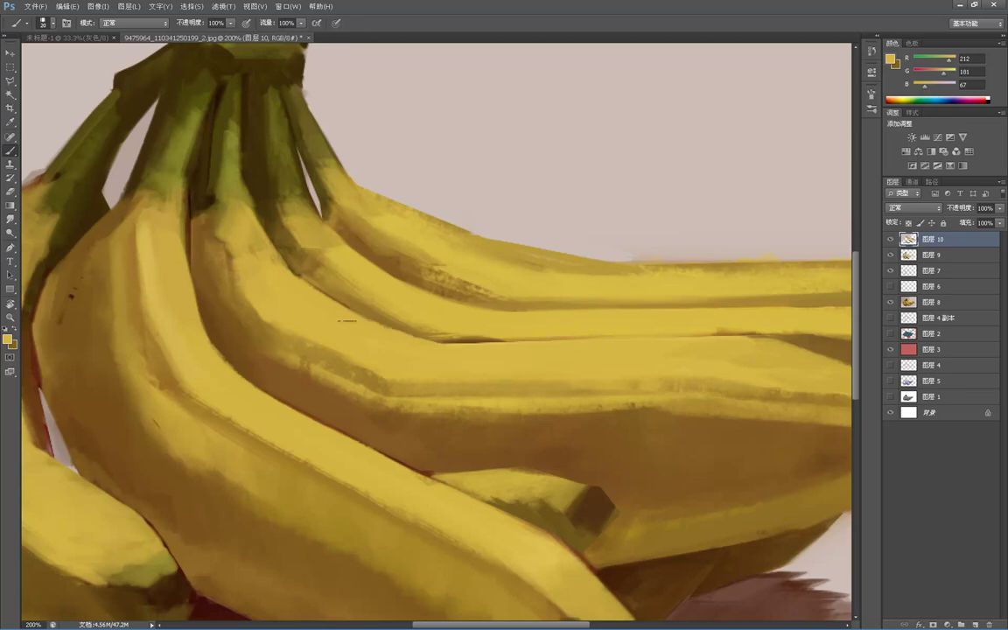
{"action": "left_click", "coordinate": [424, 329], "text": "alt"}
{"action": "left_click", "coordinate": [381, 297], "text": "alt"}
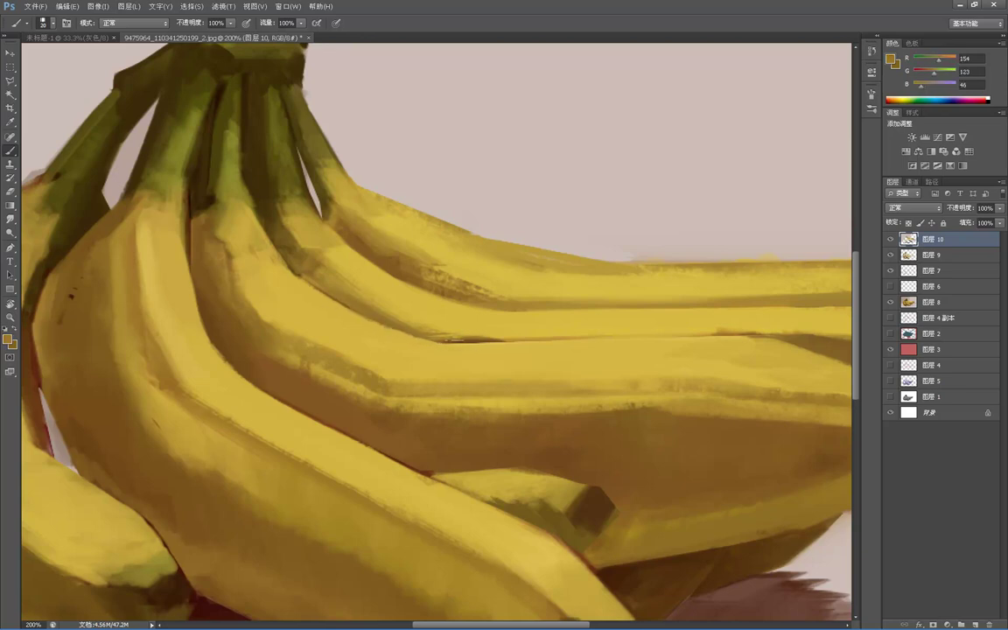
- Touch up the lit upper planes of the rear bananas toward their tips with sampled bright yellow
{"action": "key", "text": "z"}
{"action": "left_click", "coordinate": [473, 292], "text": "alt"}
{"action": "left_click", "coordinate": [486, 258], "text": "alt"}
{"action": "left_click", "coordinate": [485, 257], "text": "alt"}
{"action": "left_click", "coordinate": [498, 169], "text": "alt"}
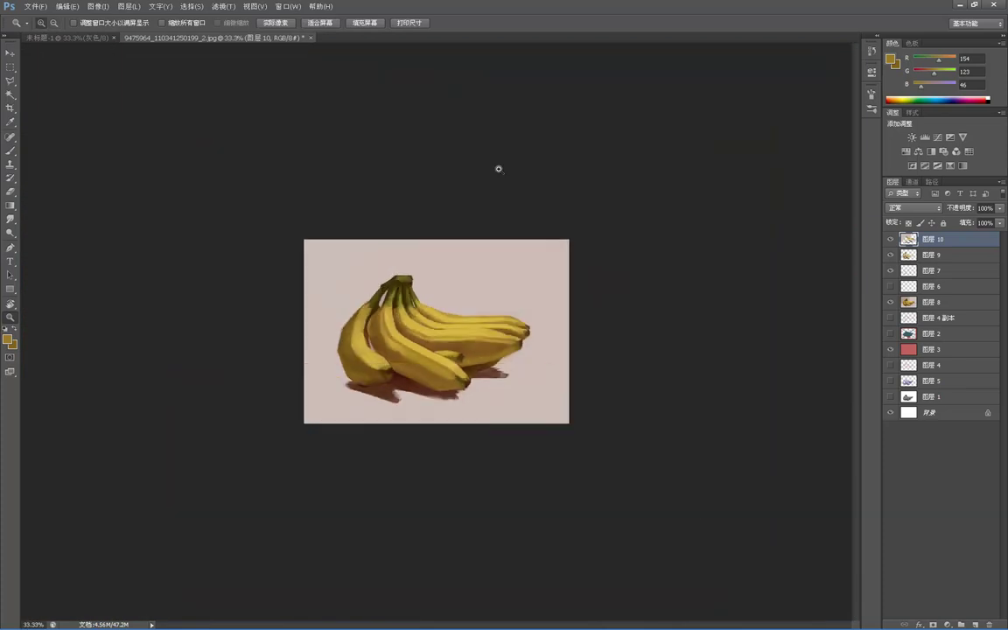
{"action": "left_click", "coordinate": [504, 302]}
{"action": "left_click", "coordinate": [502, 299]}
{"action": "key", "text": "b"}
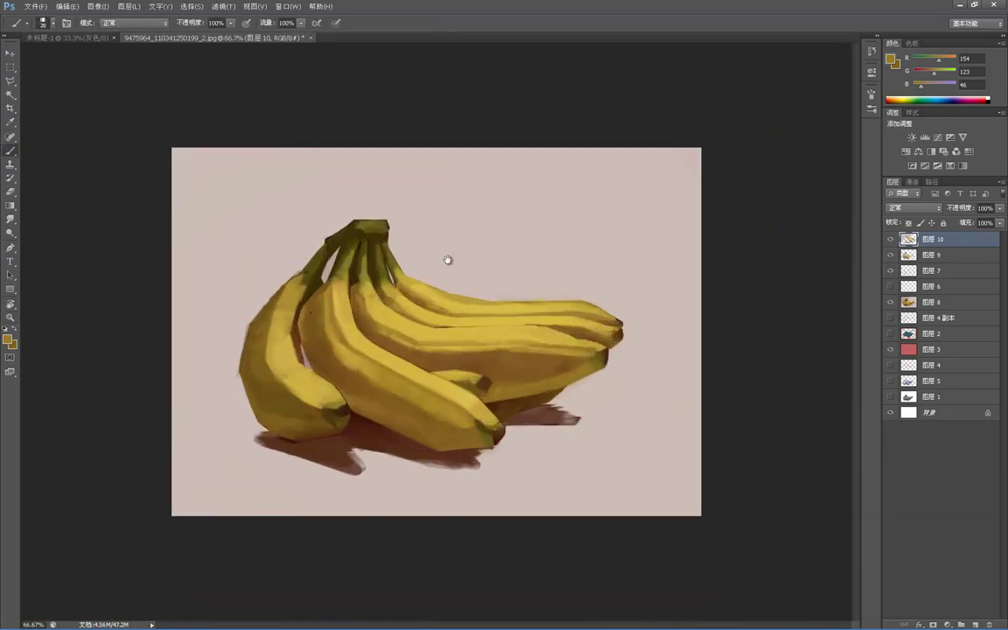
{"action": "key", "text": "z"}
{"action": "left_click", "coordinate": [520, 231]}
{"action": "key", "text": "b"}
{"action": "left_click", "coordinate": [502, 297], "text": "alt"}
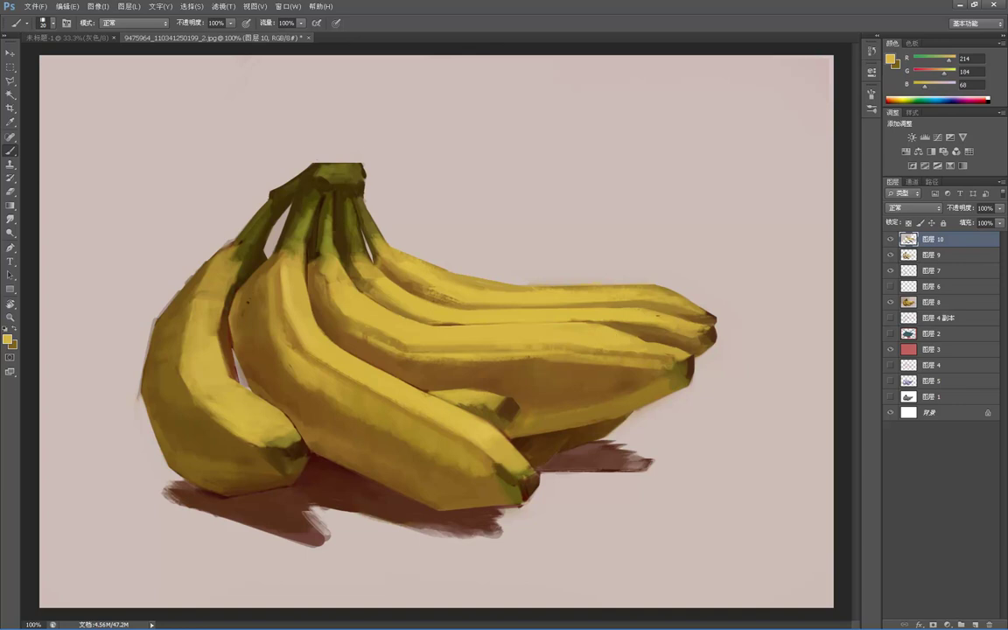
- Brighten the lit ridge of the large front banana below its stem with sampled yellows
{"action": "key", "text": "z"}
{"action": "left_click", "coordinate": [668, 263], "text": "alt"}
{"action": "left_click", "coordinate": [668, 260], "text": "alt"}
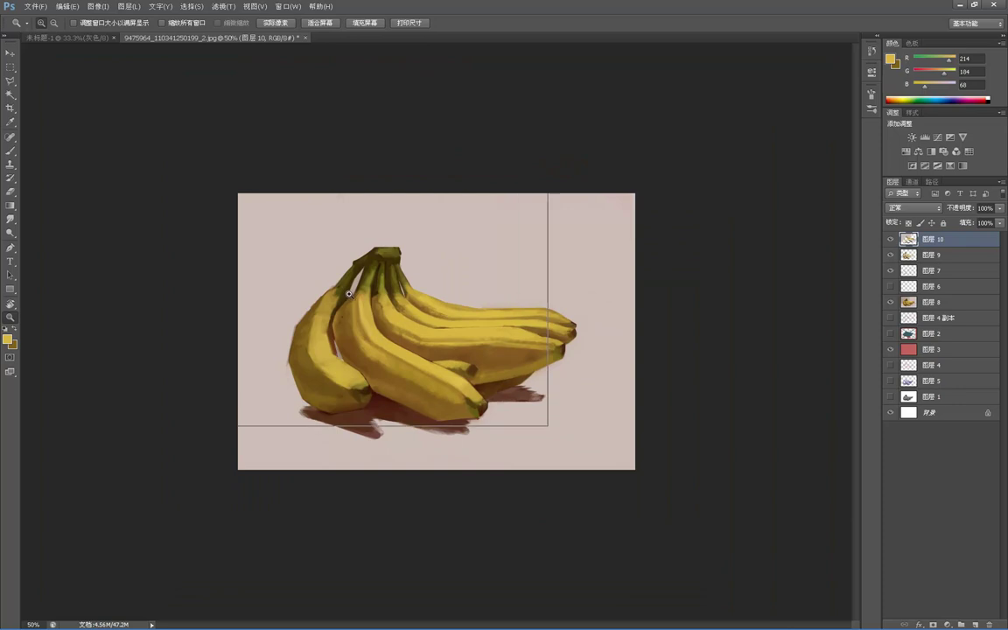
{"action": "key", "text": "ctrl+1"}
{"action": "key", "text": "b"}
{"action": "left_click", "coordinate": [292, 292], "text": "alt"}
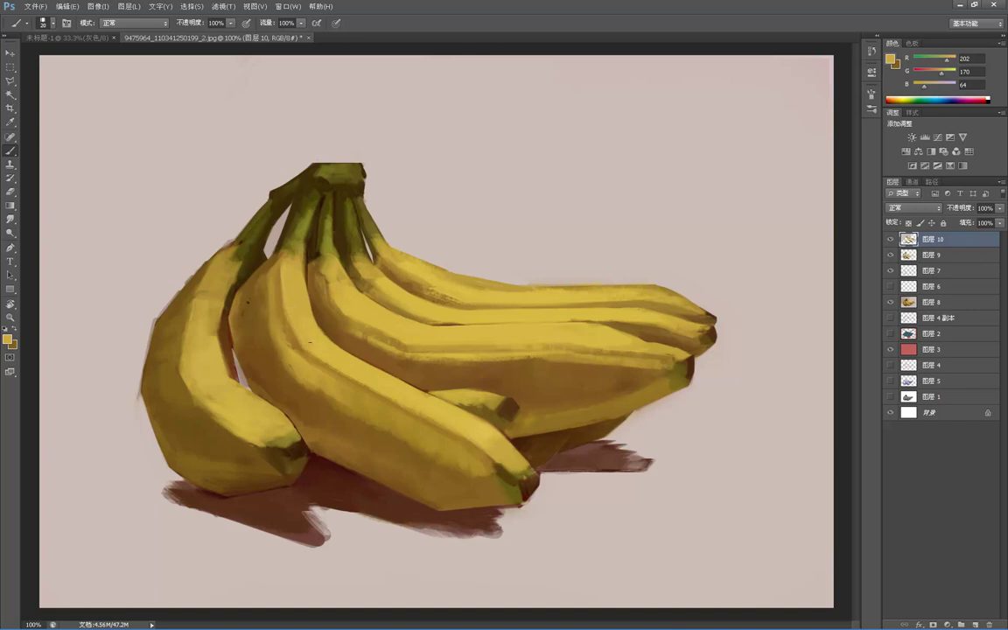
{"action": "key", "text": "ctrl+minus"}
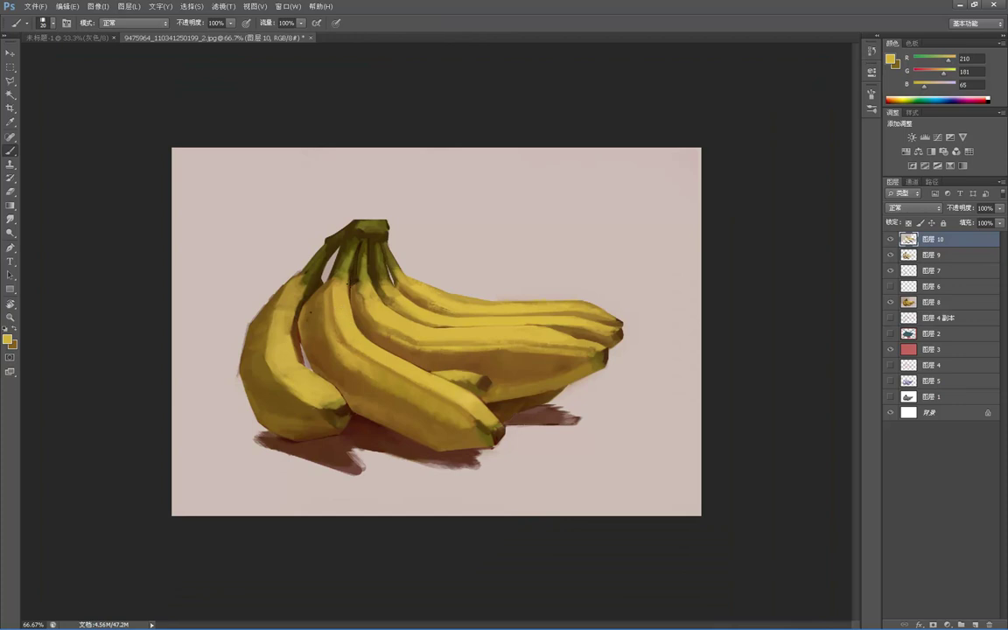
{"action": "key", "text": "alt+space"}
{"action": "left_click", "coordinate": [391, 268], "text": "alt"}
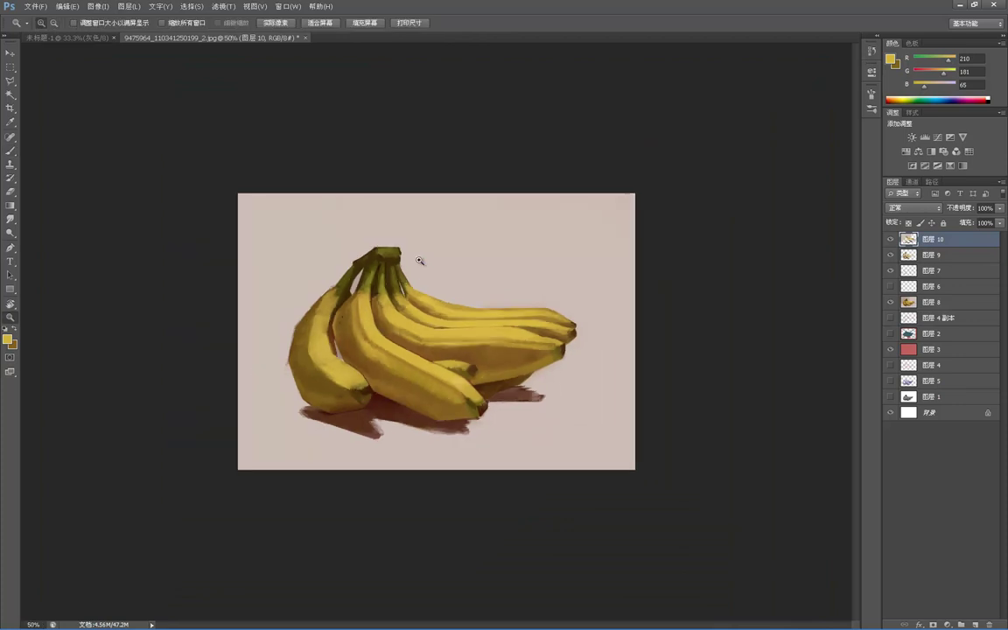